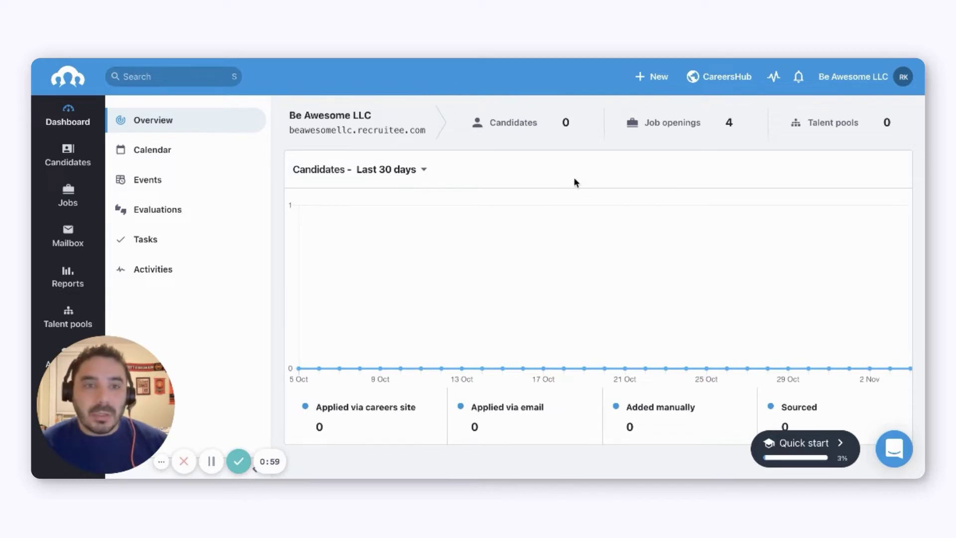
- Open the CareersHub dashboard and check the careers site's version and the option to switch to 2.0
left_click(711, 79)
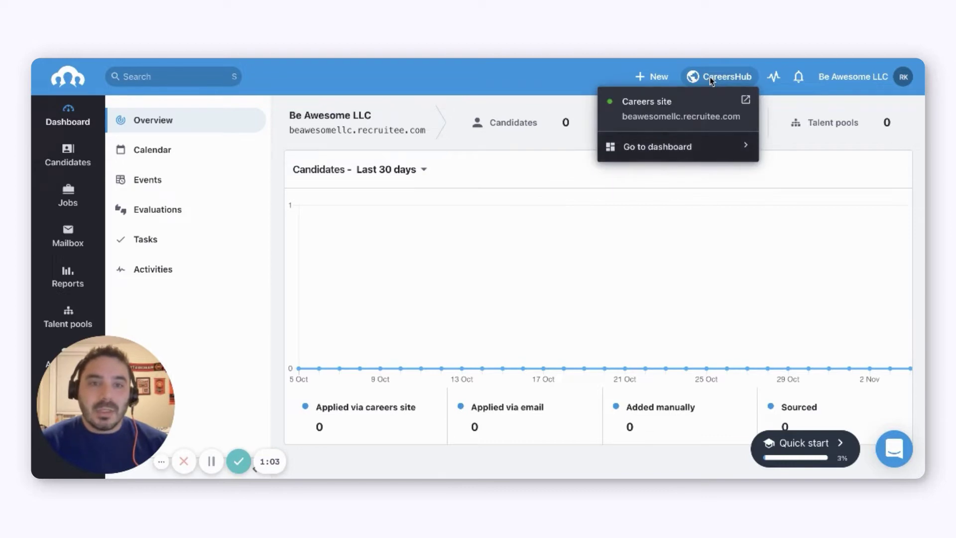
left_click(712, 156)
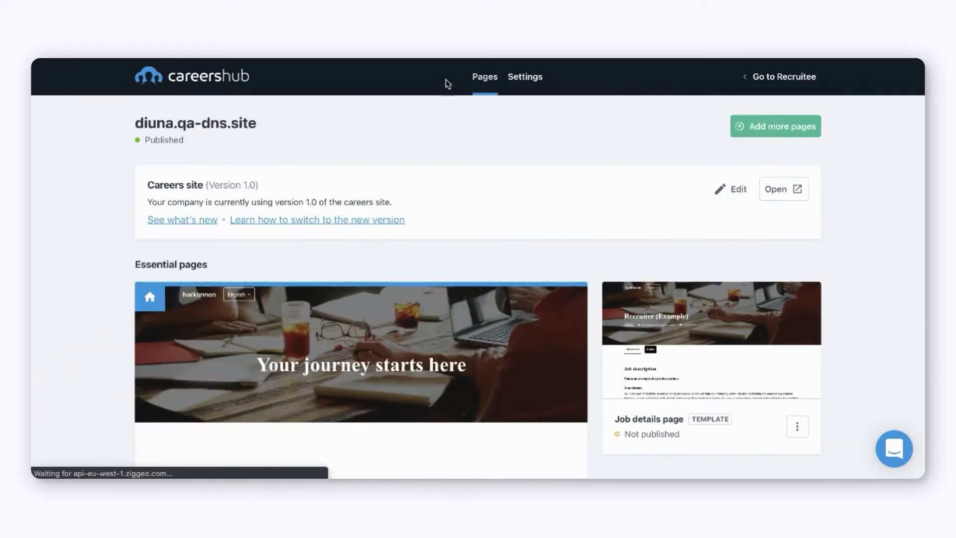
left_click_drag(152, 202, 382, 210)
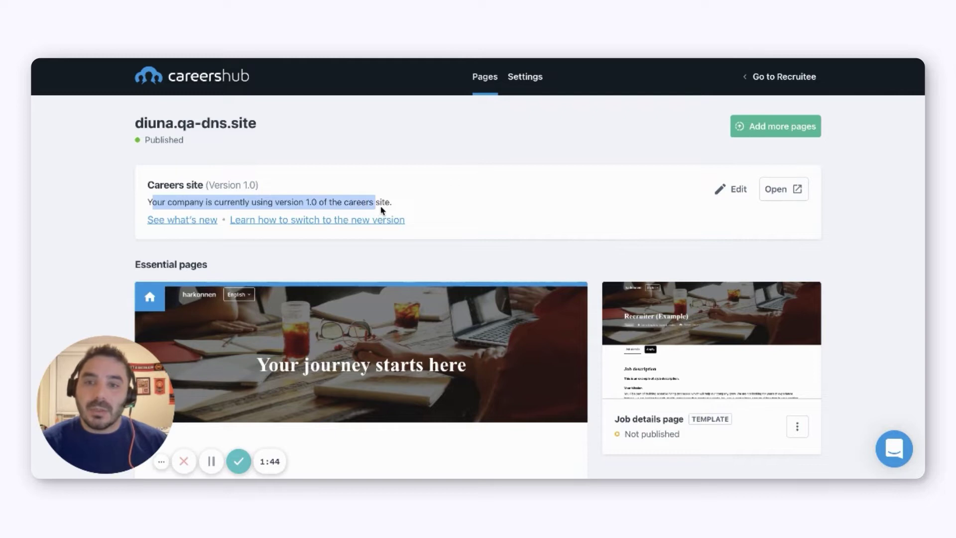
left_click(426, 189)
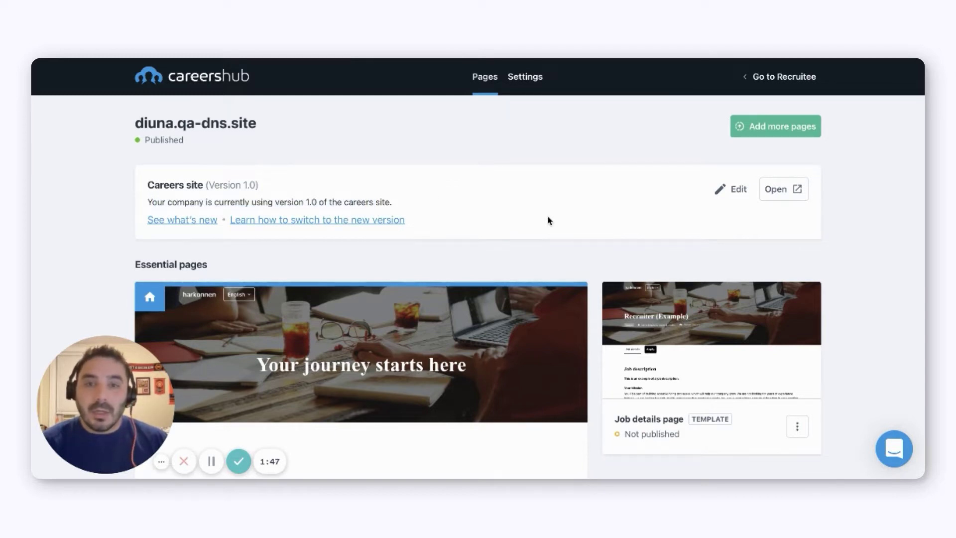
left_click(726, 195)
scroll(865, 277, "down", 4)
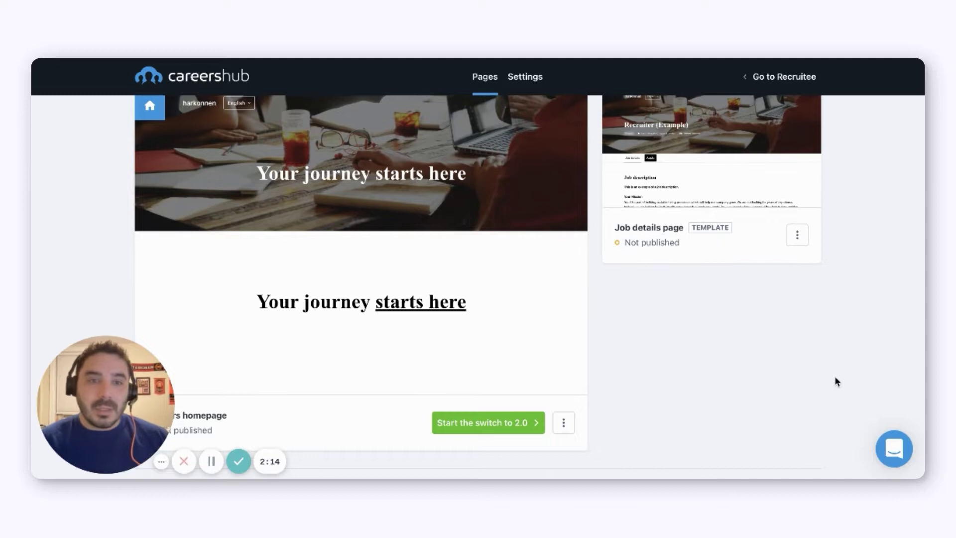
scroll(836, 381, "up", 5)
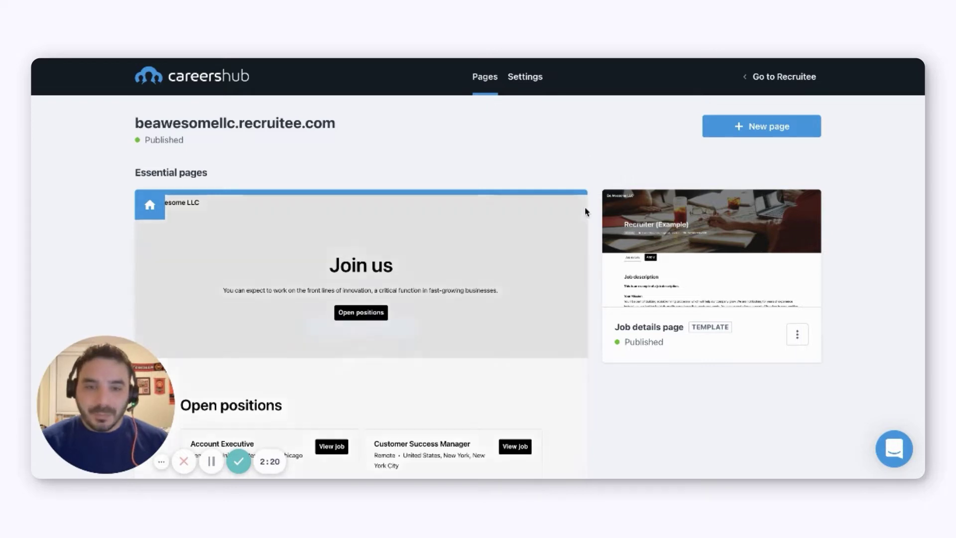
- Open the published Careers homepage of Be Awesome LLC for editing
scroll(593, 211, "down", 1)
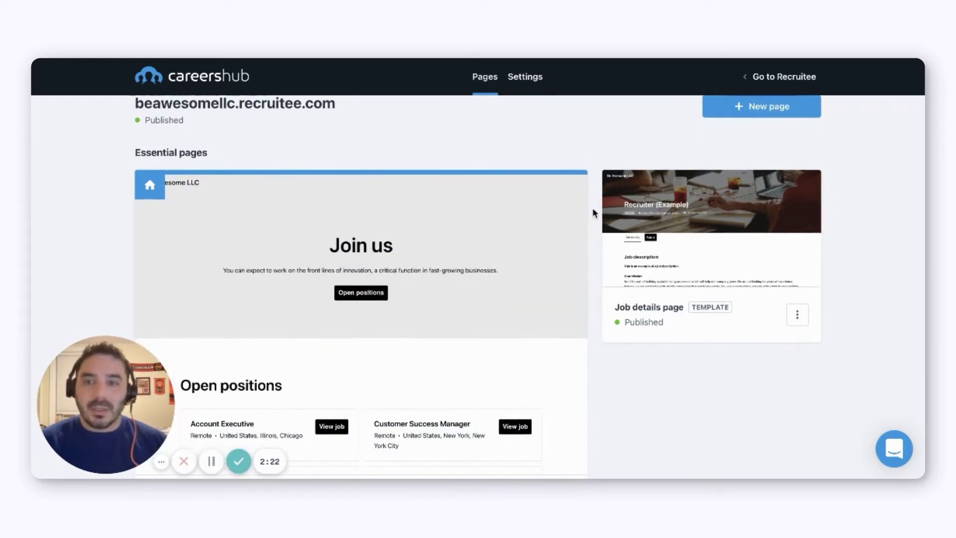
scroll(593, 212, "down", 1)
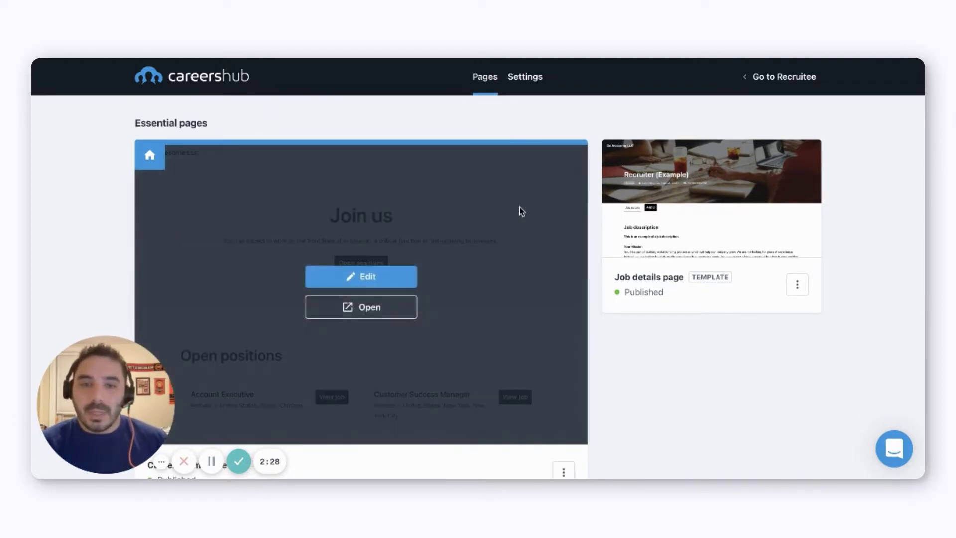
mouse_move(732, 230)
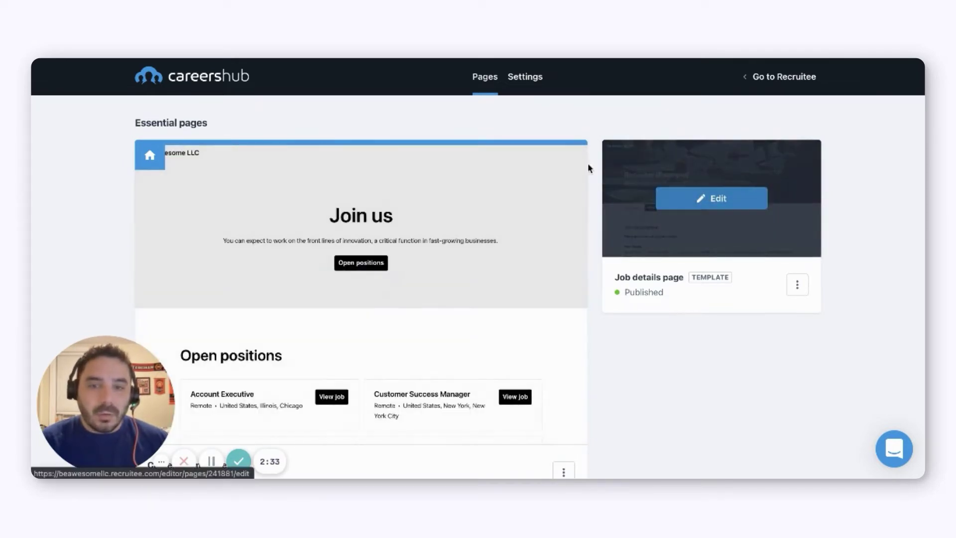
mouse_move(427, 222)
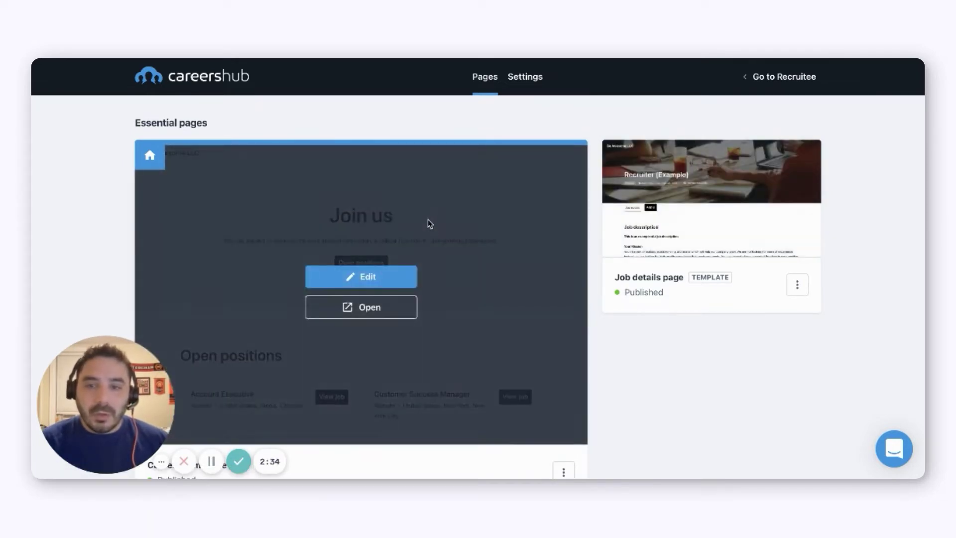
left_click(399, 280)
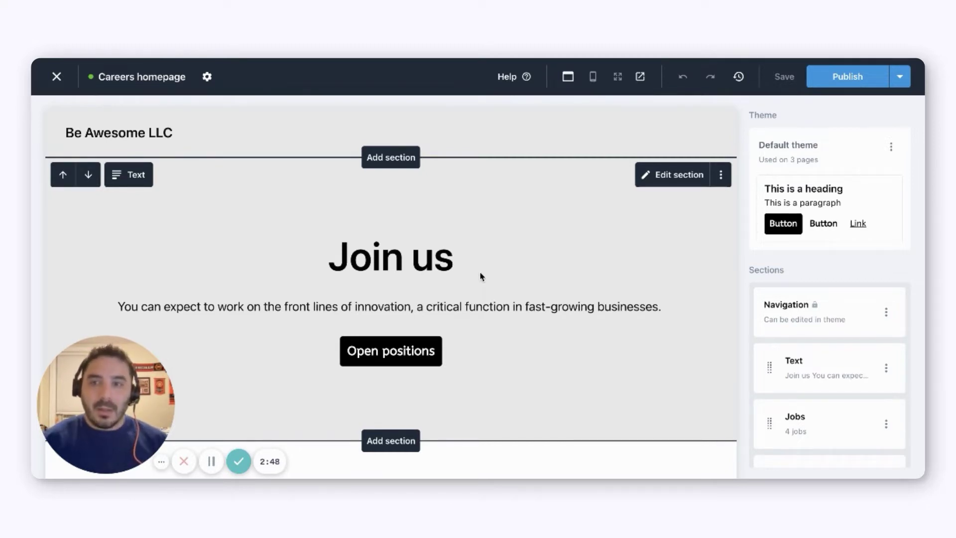
- Examine the Careers homepage's navigation, Join us text and open positions sections
scroll(478, 318, "down", 1)
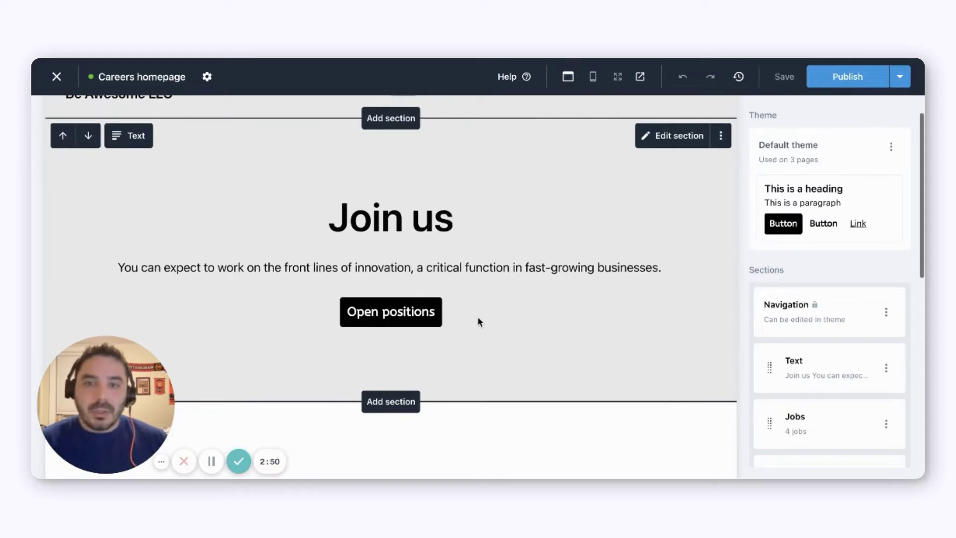
scroll(492, 326, "down", 5)
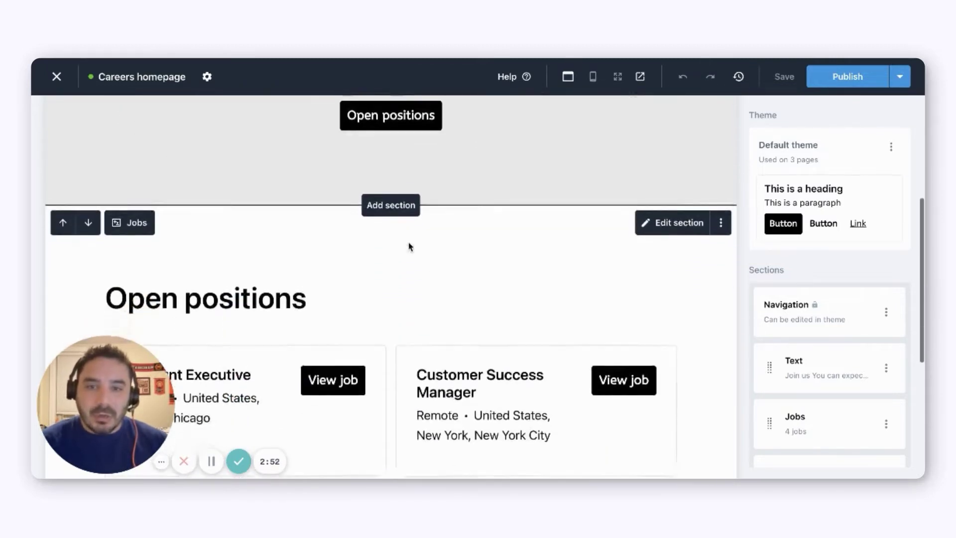
scroll(491, 326, "down", 6)
scroll(491, 326, "up", 12)
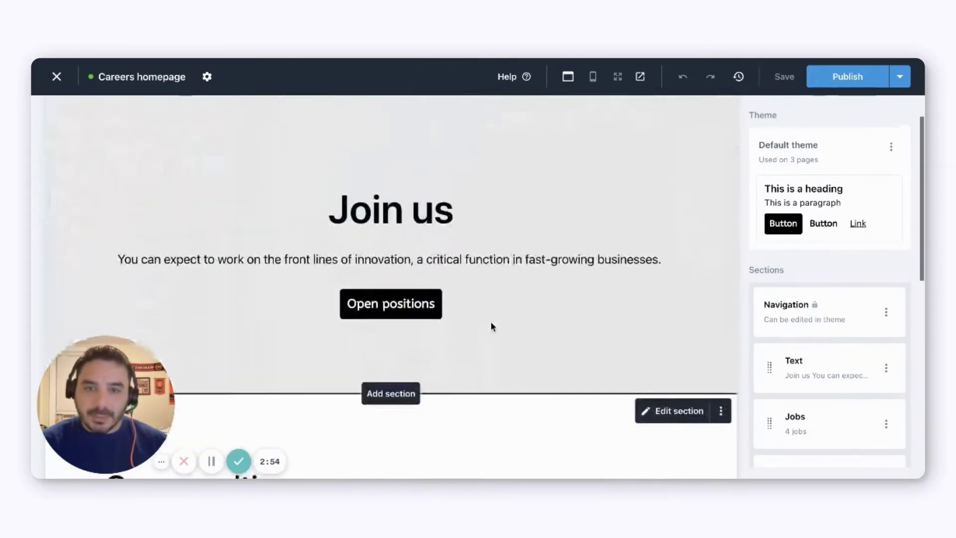
mouse_move(213, 124)
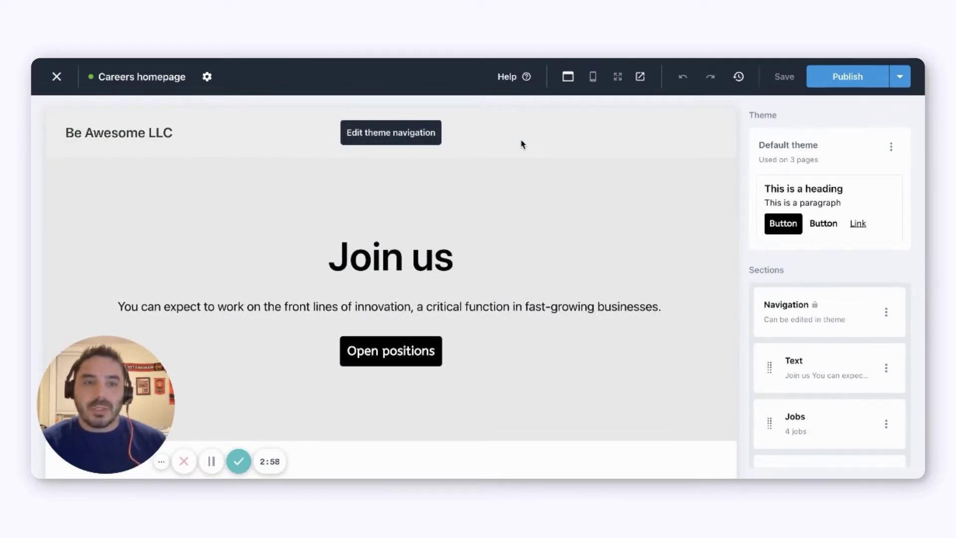
mouse_move(522, 248)
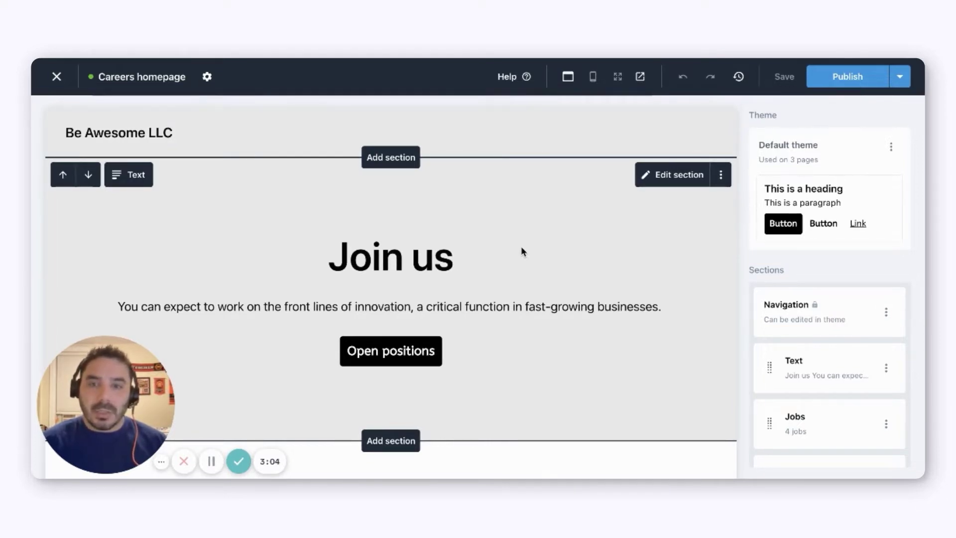
- Add the "Join our team" text section with the office photo background directly below the navigation
left_click(396, 160)
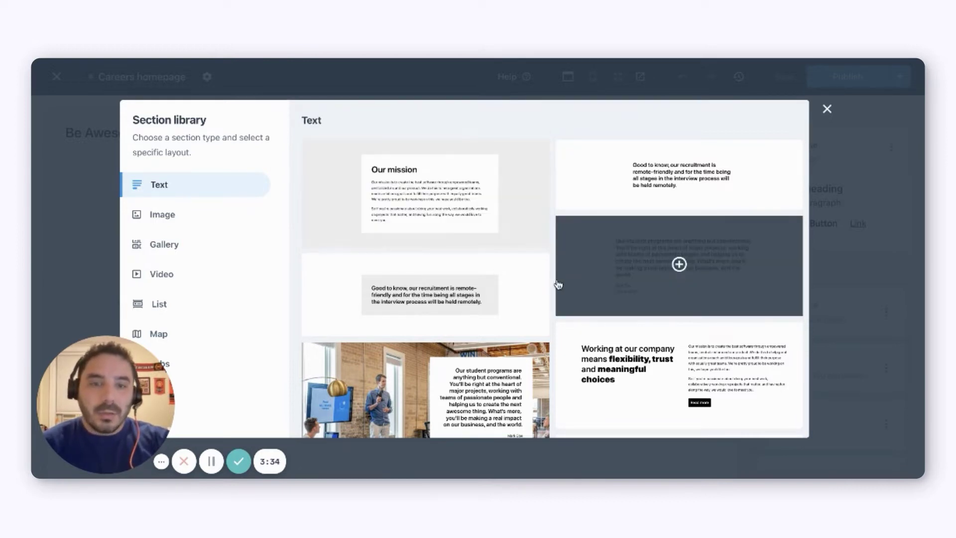
scroll(572, 284, "down", 5)
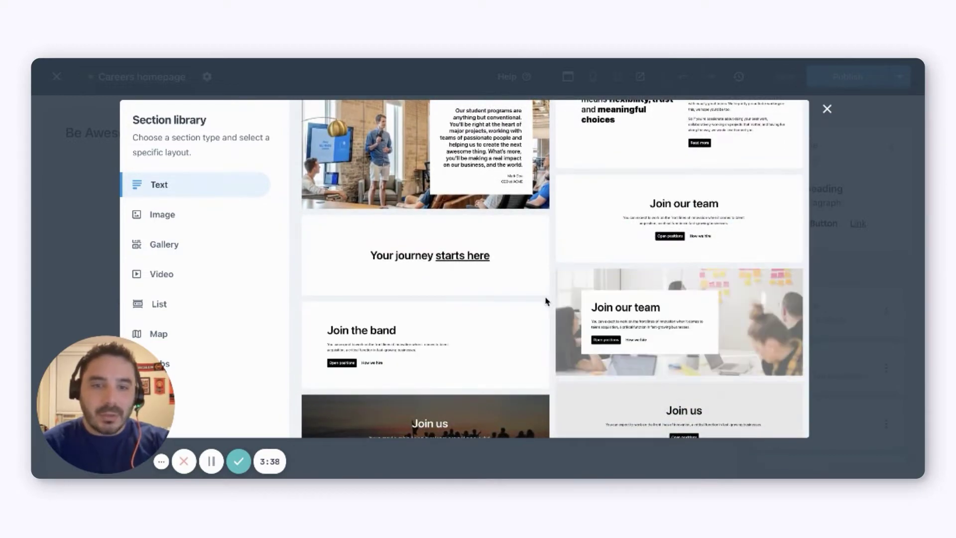
scroll(552, 312, "down", 4)
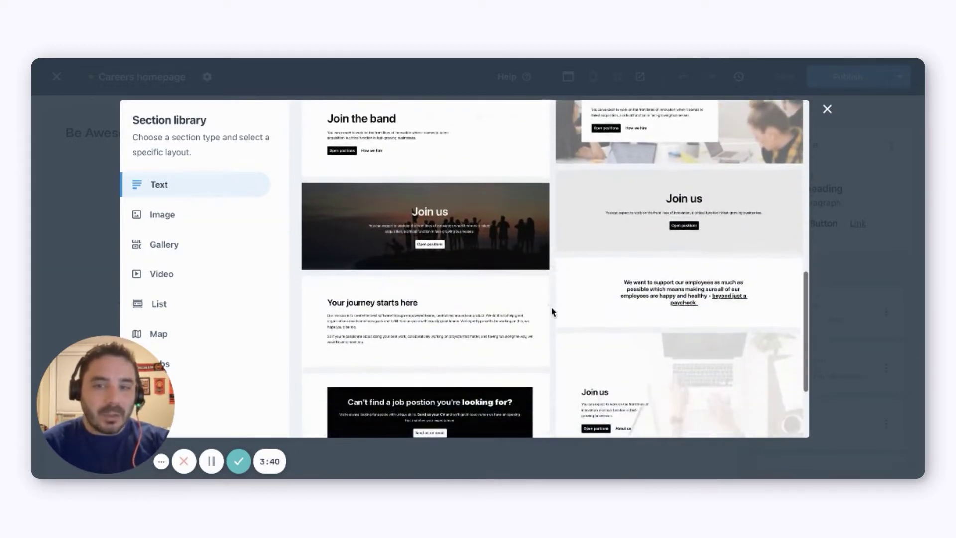
scroll(562, 346, "down", 3)
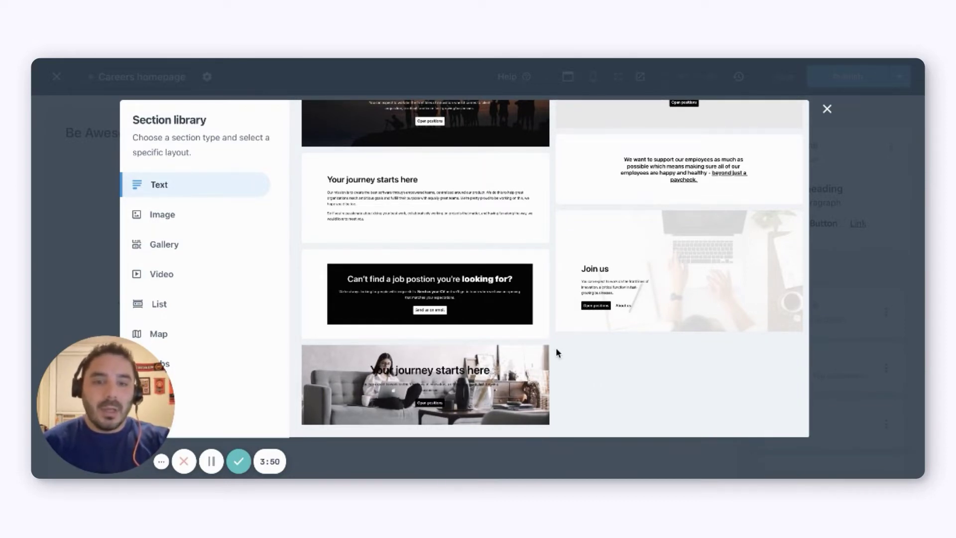
scroll(557, 352, "up", 2)
scroll(556, 349, "up", 1)
scroll(553, 336, "up", 2)
mouse_move(742, 217)
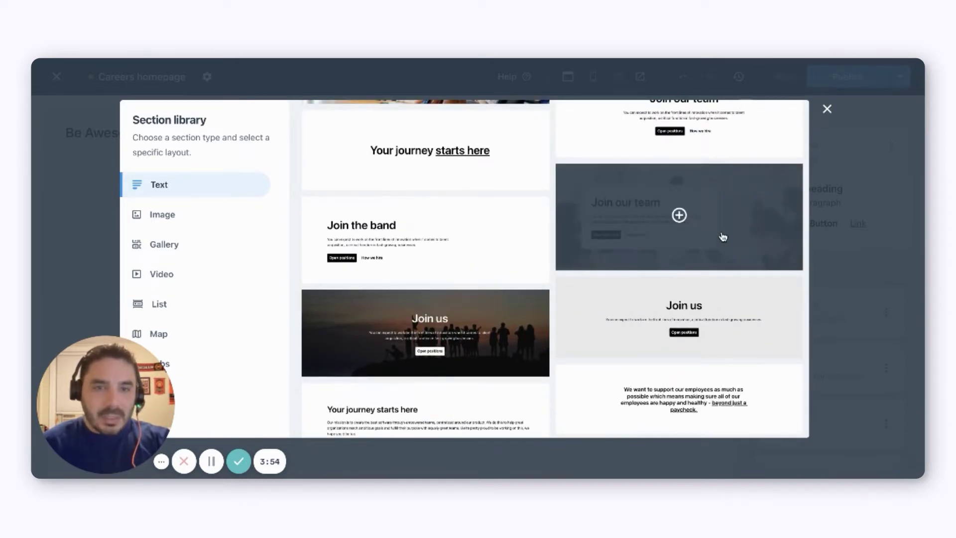
left_click(687, 232)
- In the new section, change the heading to "Join our team!" and append "You are a few clicks away!" to the paragraph
scroll(515, 395, "down", 1)
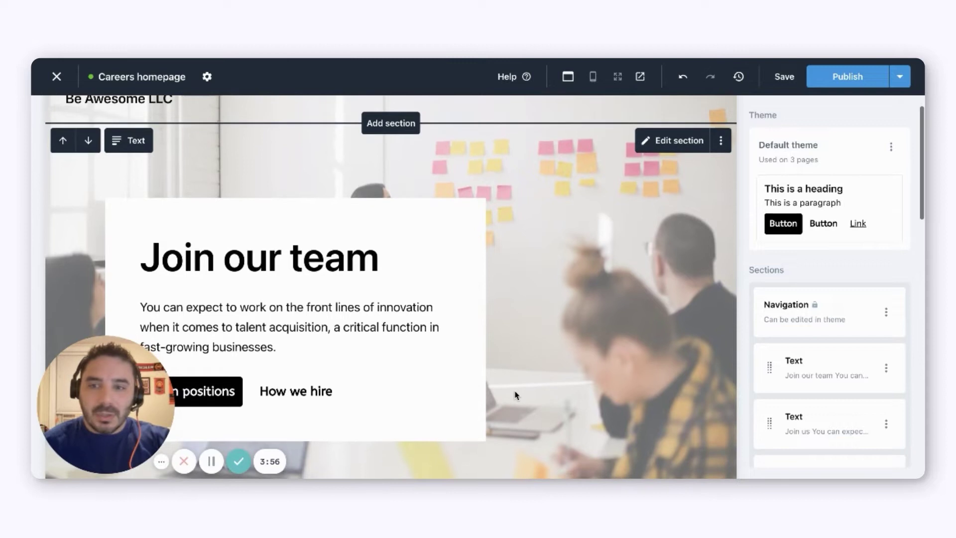
scroll(515, 395, "up", 1)
scroll(566, 321, "down", 2)
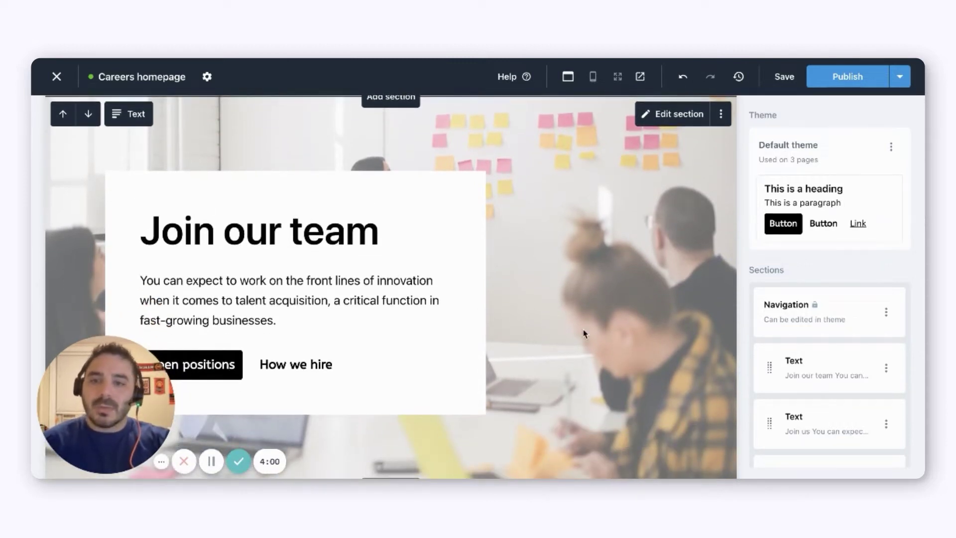
scroll(584, 330, "up", 1)
scroll(584, 330, "up", 1)
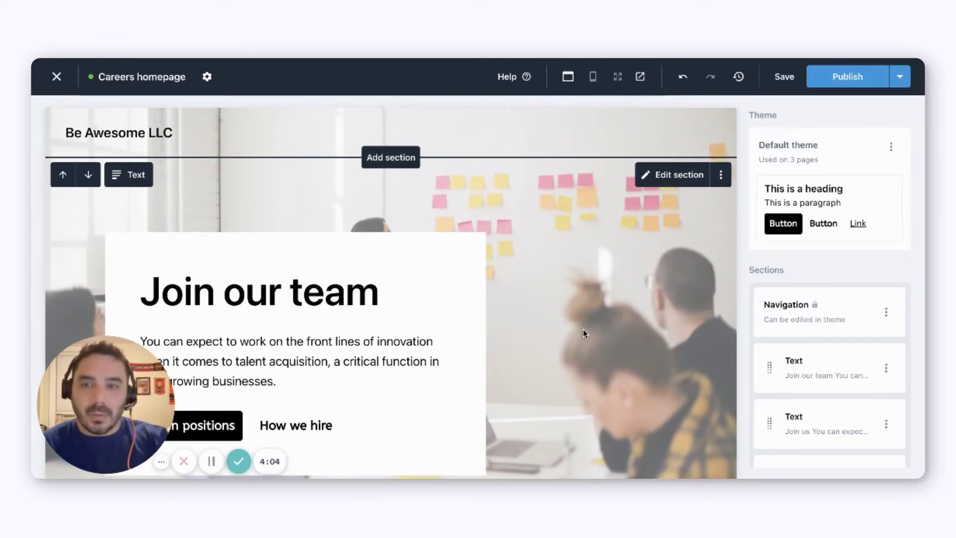
scroll(583, 330, "down", 1)
scroll(583, 329, "down", 1)
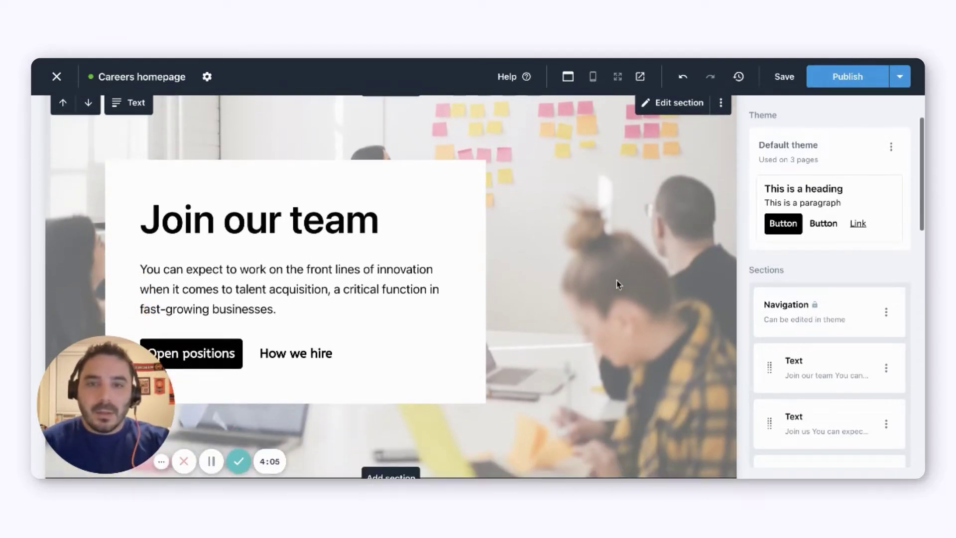
left_click(652, 100)
left_click(393, 257)
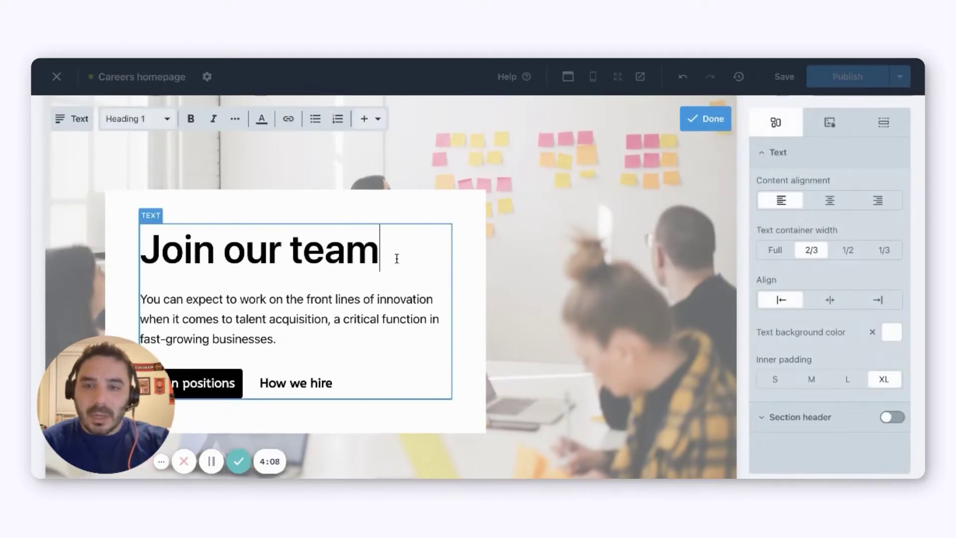
type("!")
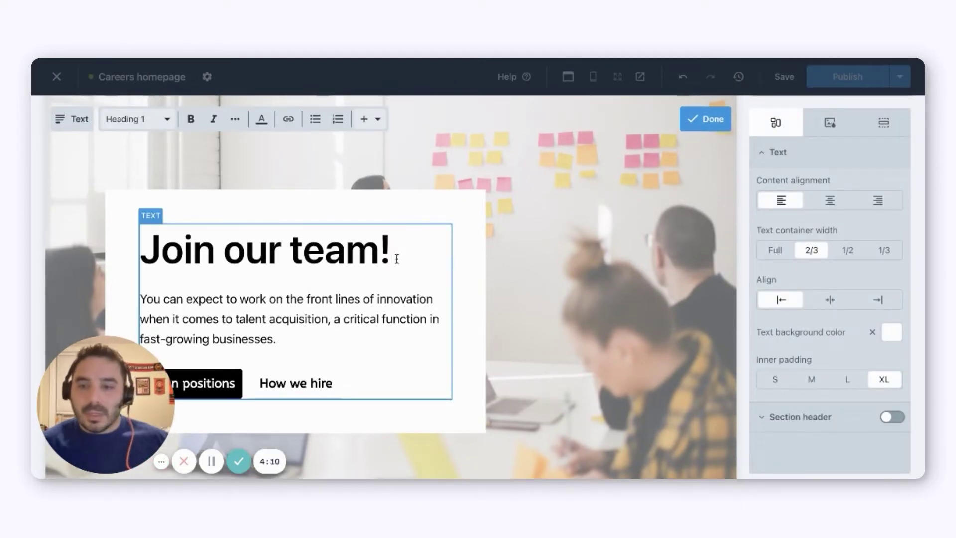
left_click(362, 336)
type("You are a few clicks away!")
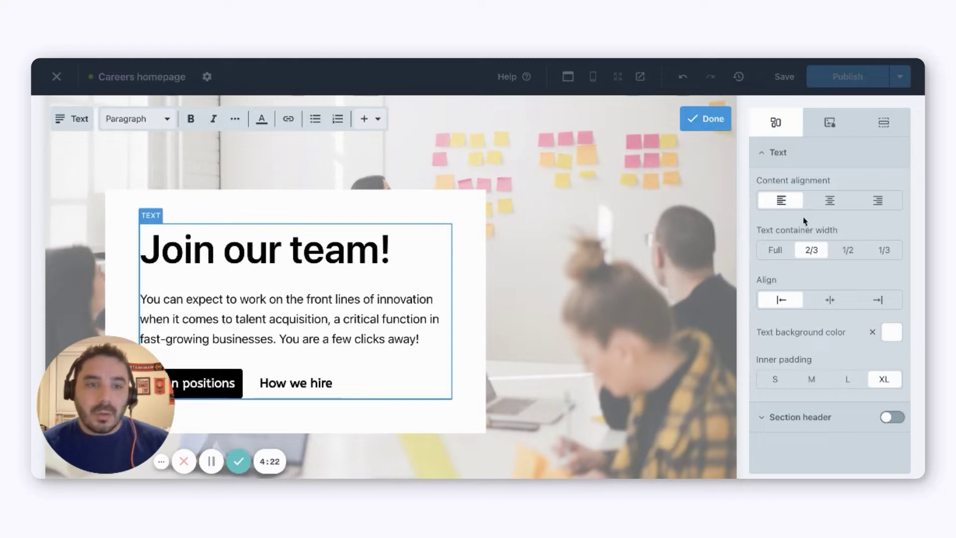
- Try centred and right content alignment on the section's text, ending with left alignment
left_click(828, 204)
left_click(878, 202)
left_click(781, 201)
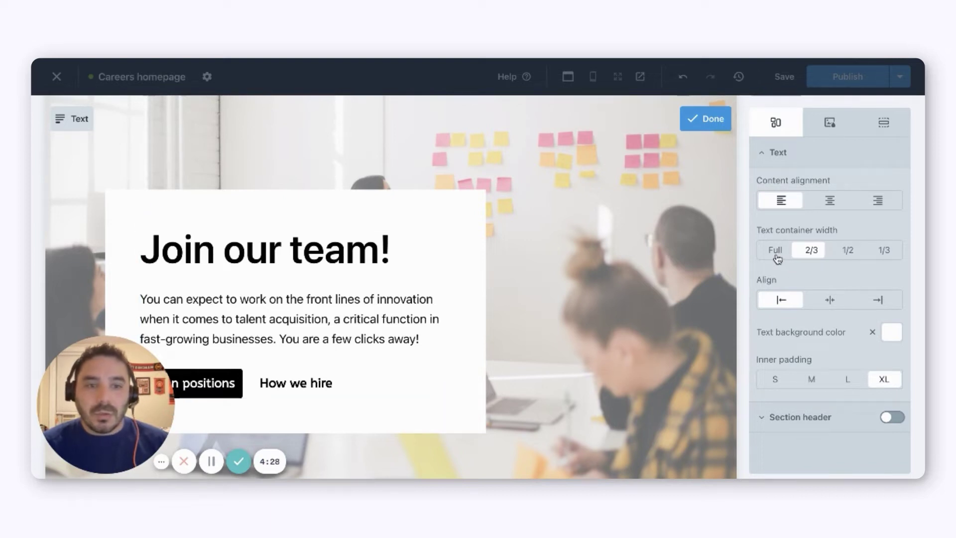
- Try the Full, 1/2 and 1/3 text container widths, ending with 2/3
left_click(776, 253)
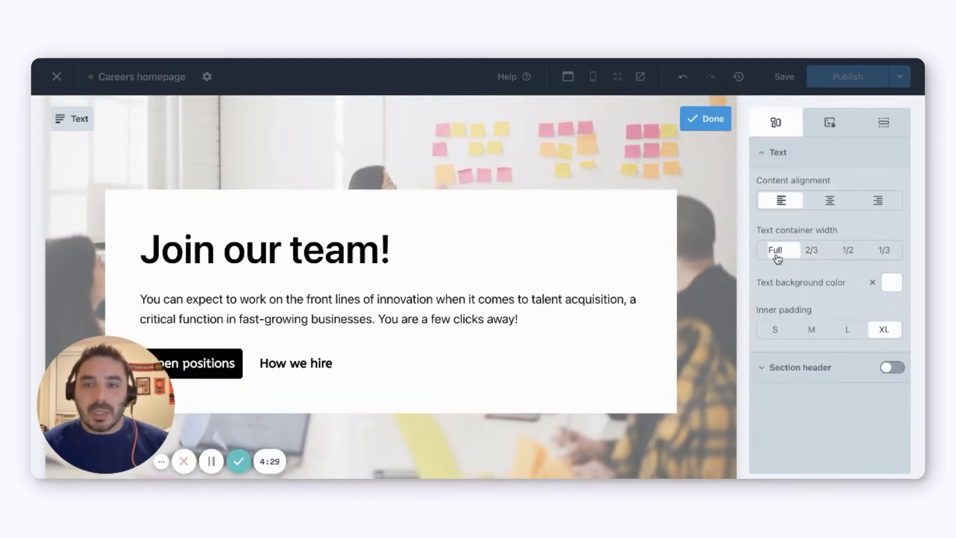
left_click(837, 255)
left_click(882, 253)
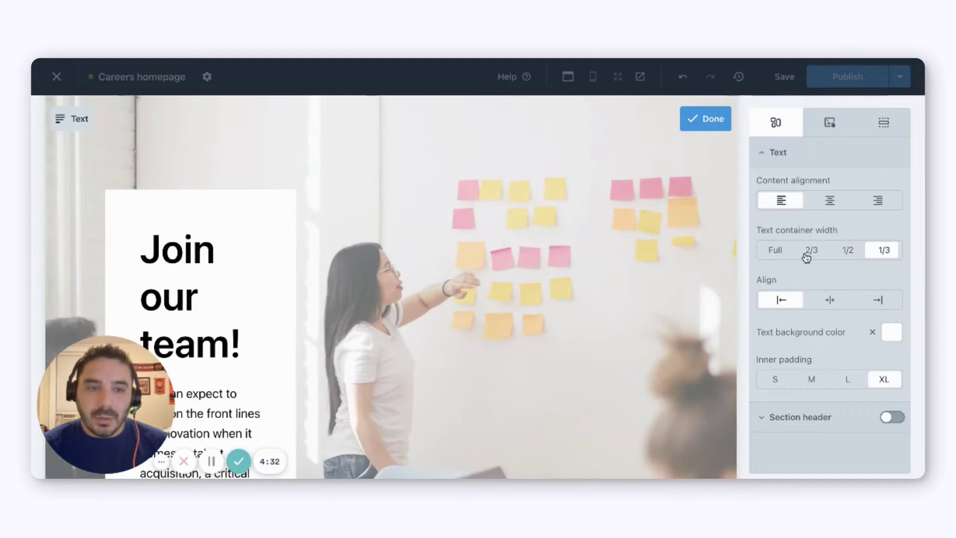
left_click(806, 254)
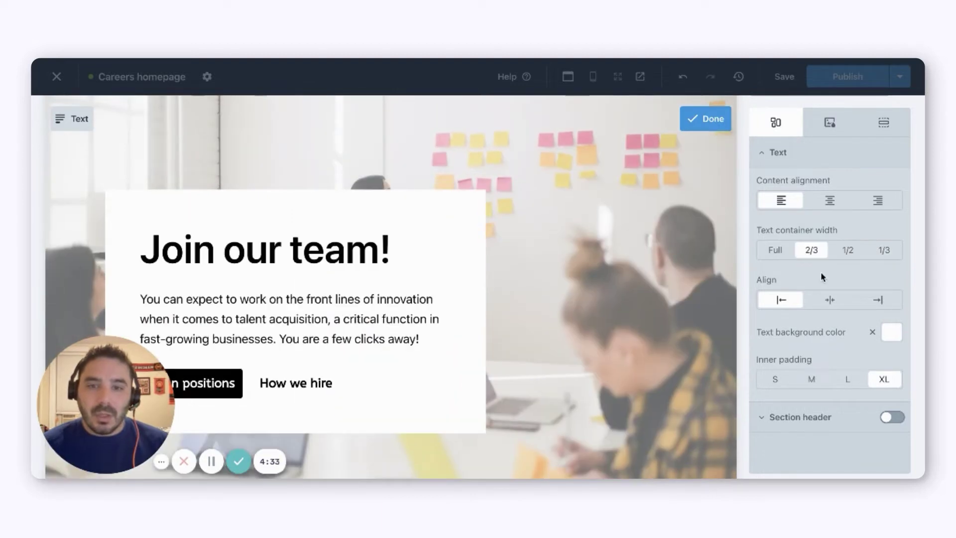
- Try placing the text container at the centre and right of the section, ending with it aligned left
left_click(830, 301)
left_click(877, 301)
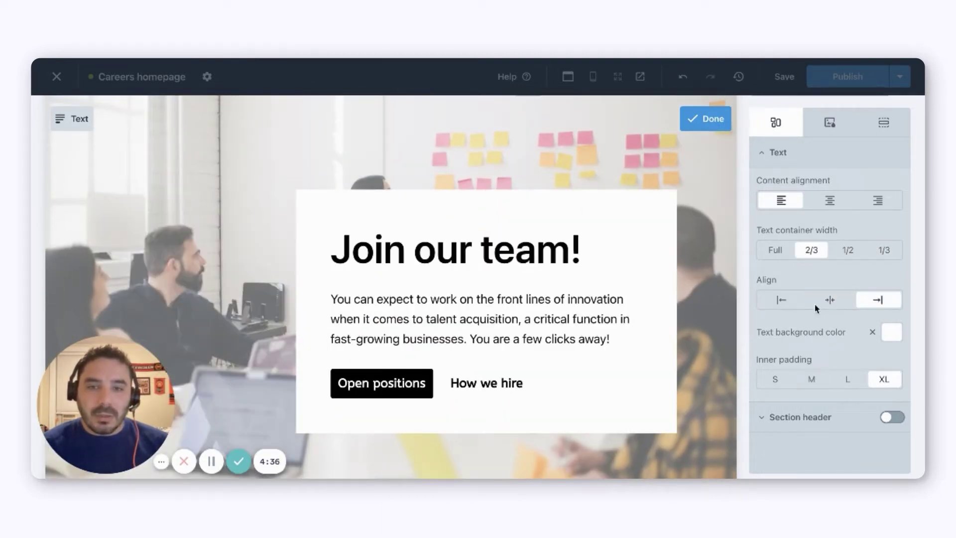
left_click(782, 301)
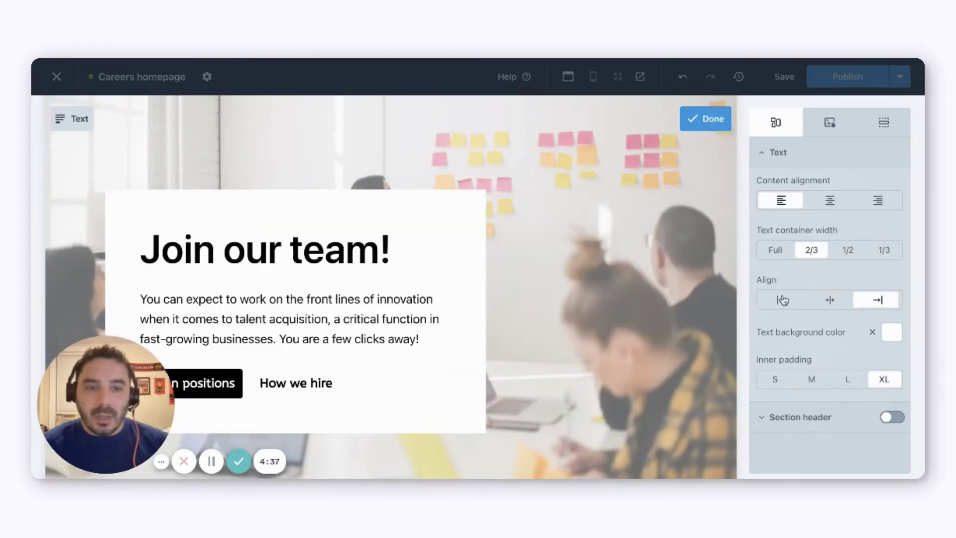
- Try a section header placed beside the text container, ending with the section header turned off
left_click(789, 416)
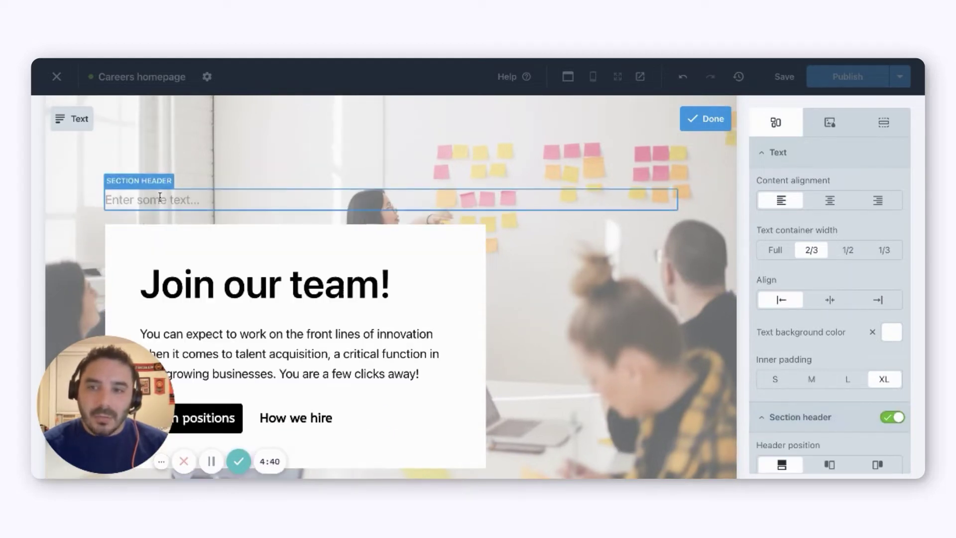
scroll(819, 394, "down", 5)
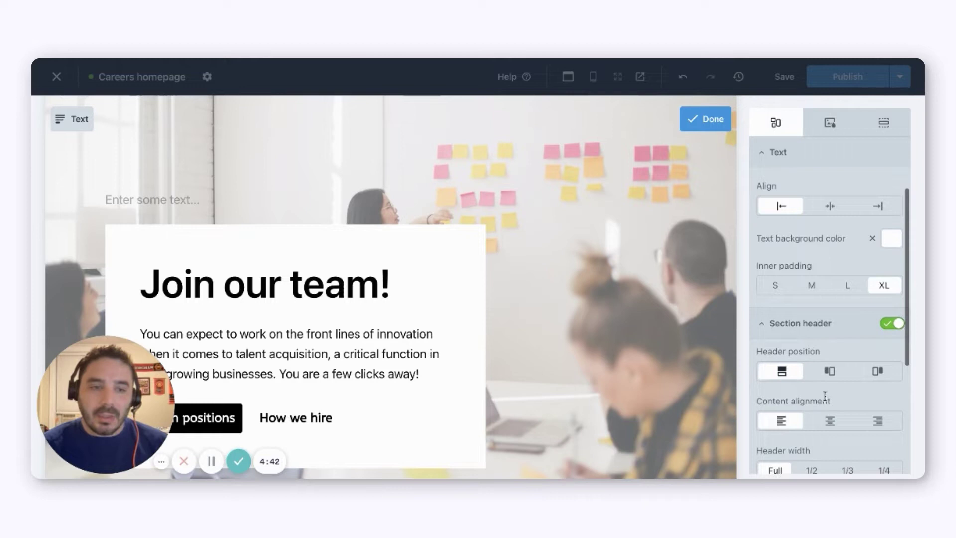
scroll(854, 333, "down", 1)
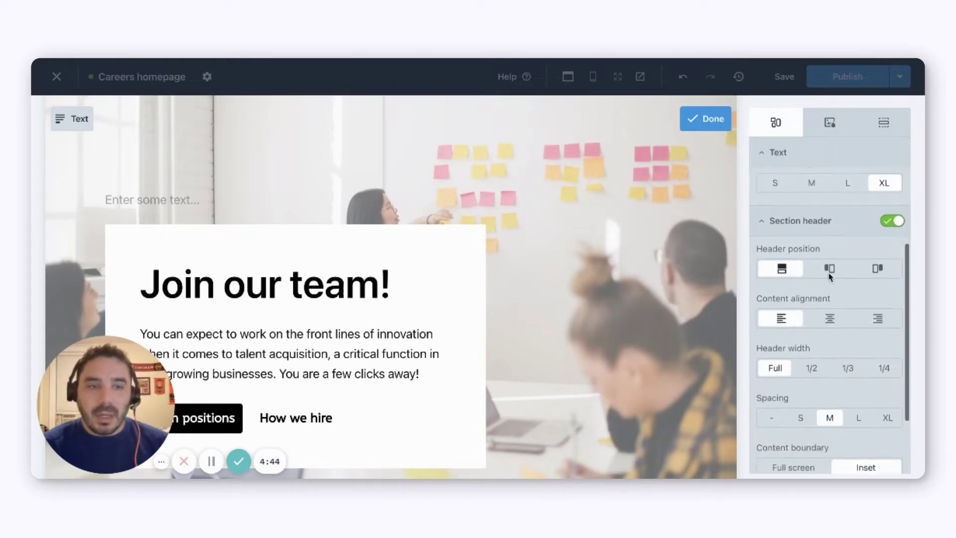
left_click(830, 270)
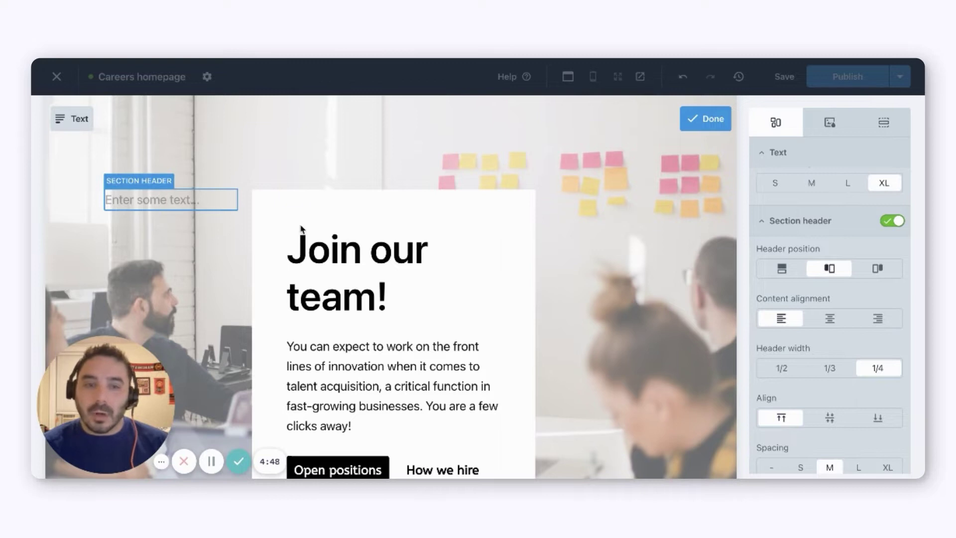
left_click(796, 270)
left_click(877, 227)
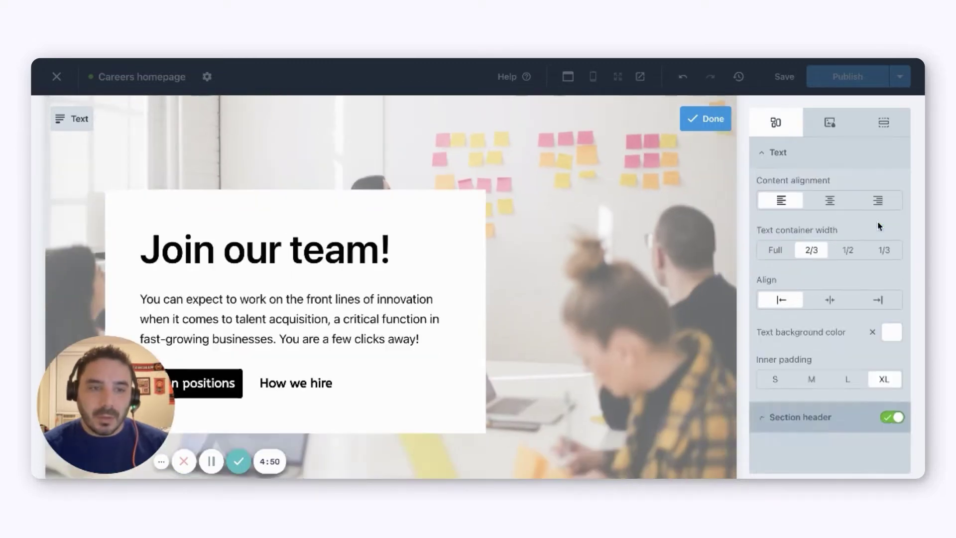
- Check the colour and background options of the "Join our team!" section and finish editing it
left_click(830, 122)
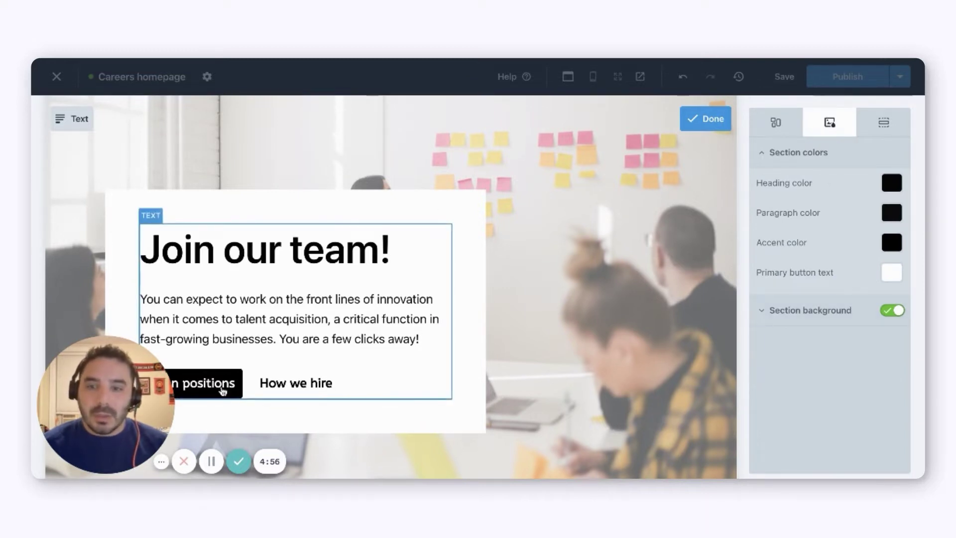
left_click(700, 122)
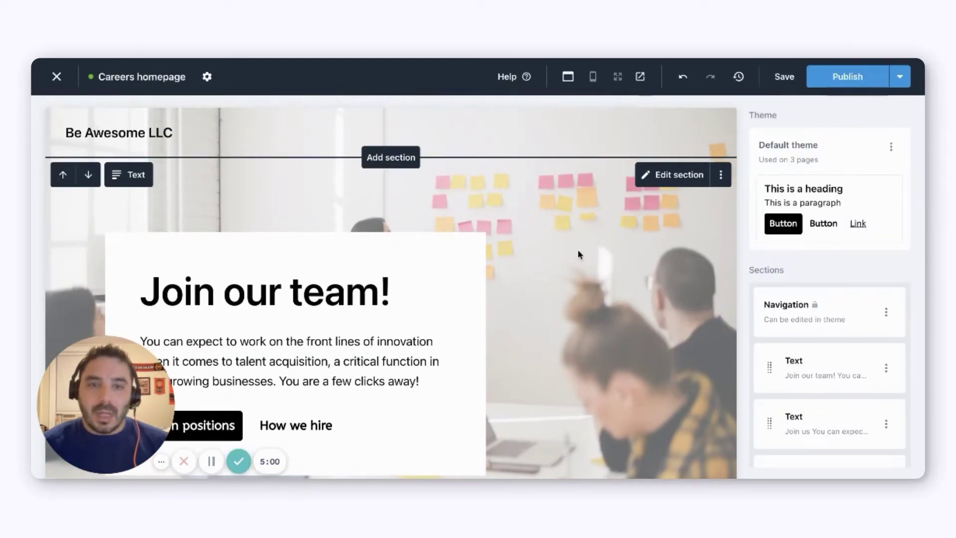
- Remove the old "Join us" text section below the "Join our team!" section
scroll(578, 251, "down", 1)
scroll(431, 254, "down", 8)
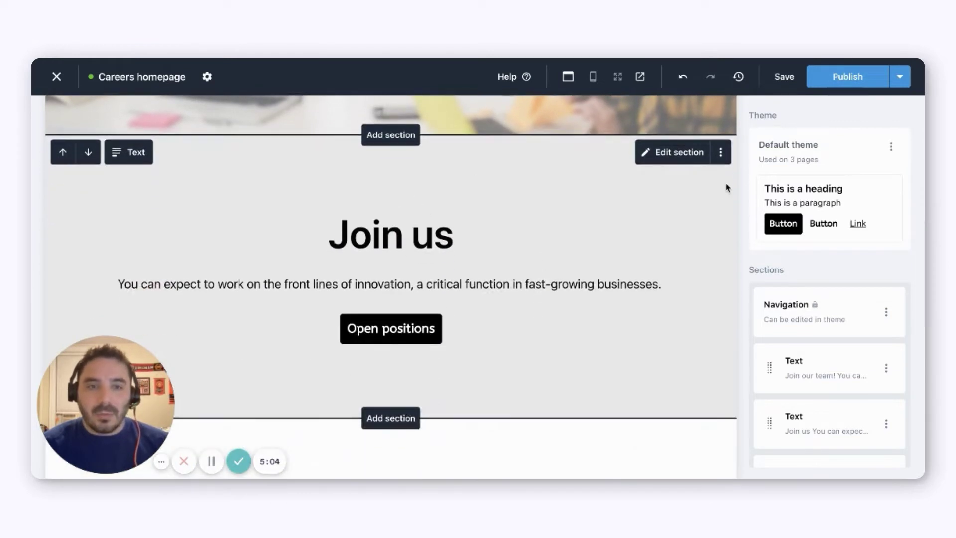
left_click(722, 161)
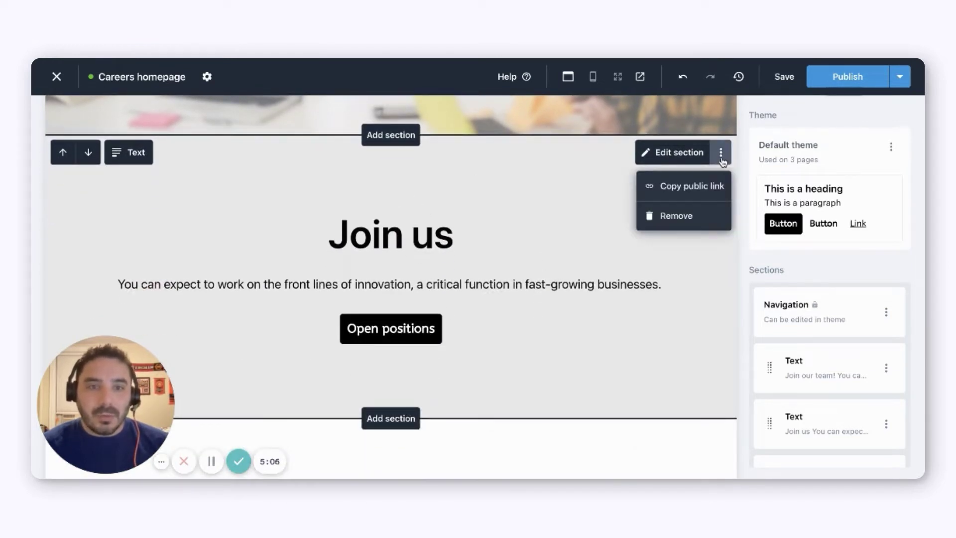
left_click(700, 212)
scroll(590, 256, "up", 8)
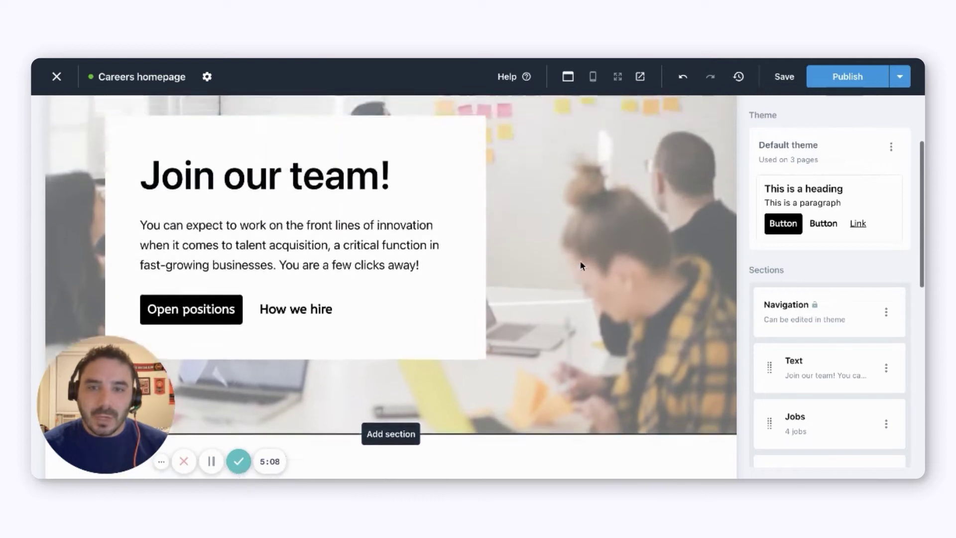
- Add an image section with a photo beside the "You'll be right at the heart of major projects" quote, directly above Open positions
scroll(581, 265, "down", 2)
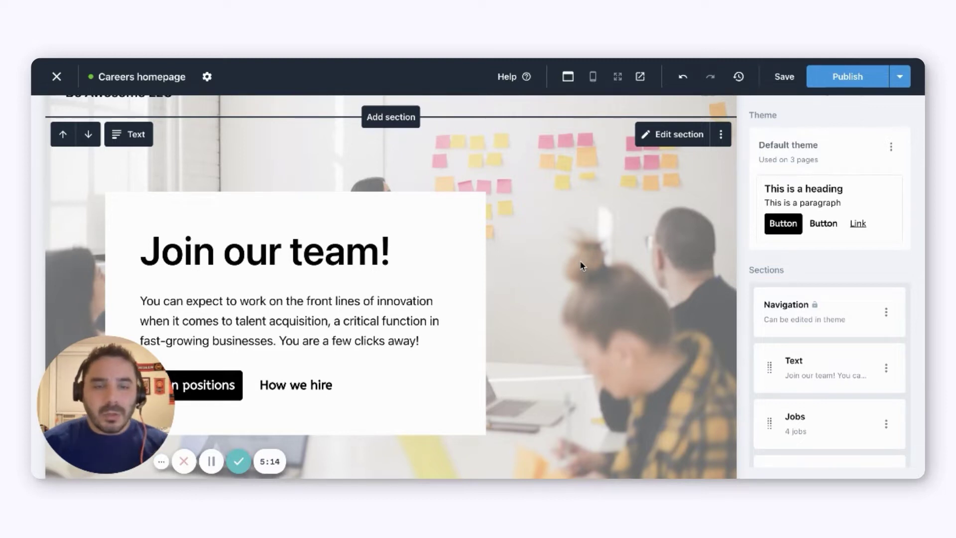
scroll(391, 342, "down", 10)
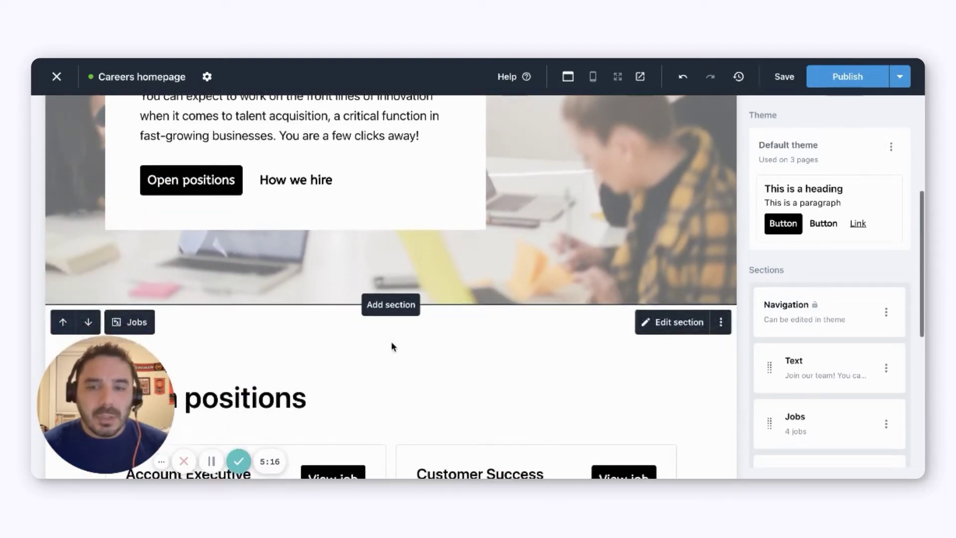
scroll(408, 342, "down", 1)
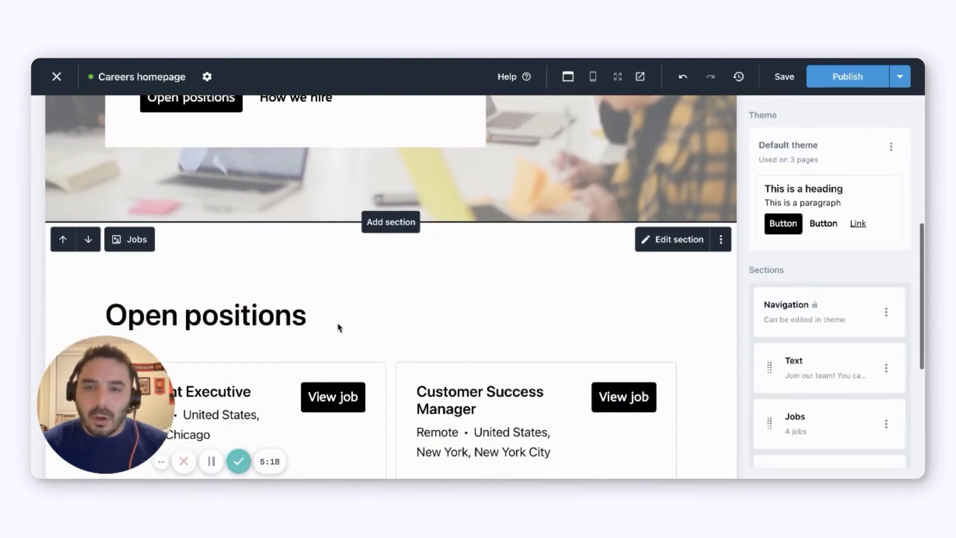
left_click(398, 223)
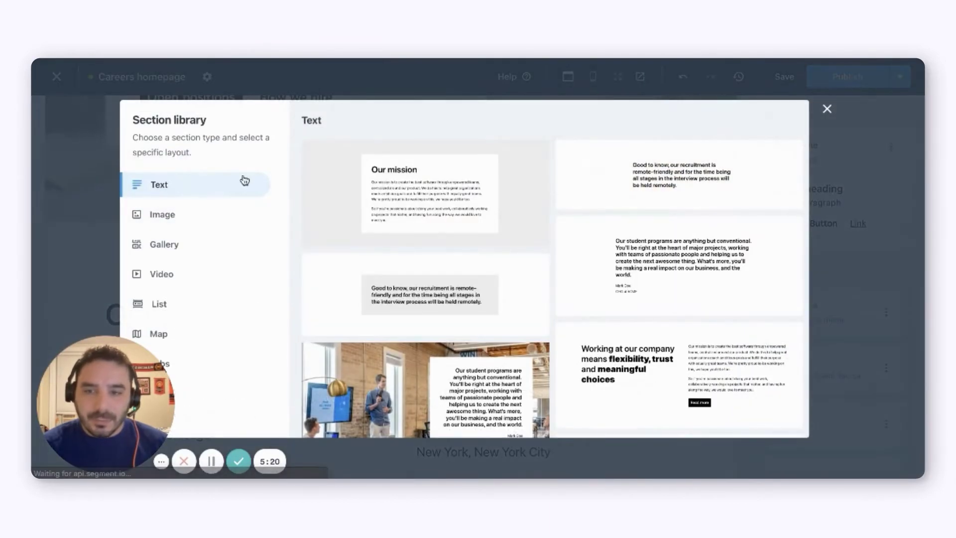
left_click(226, 219)
scroll(515, 308, "down", 5)
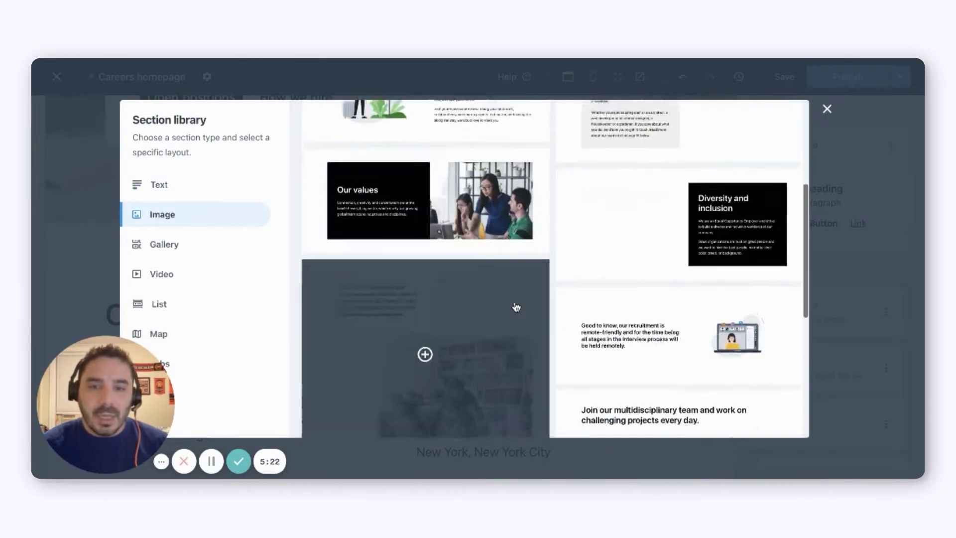
scroll(553, 314, "down", 3)
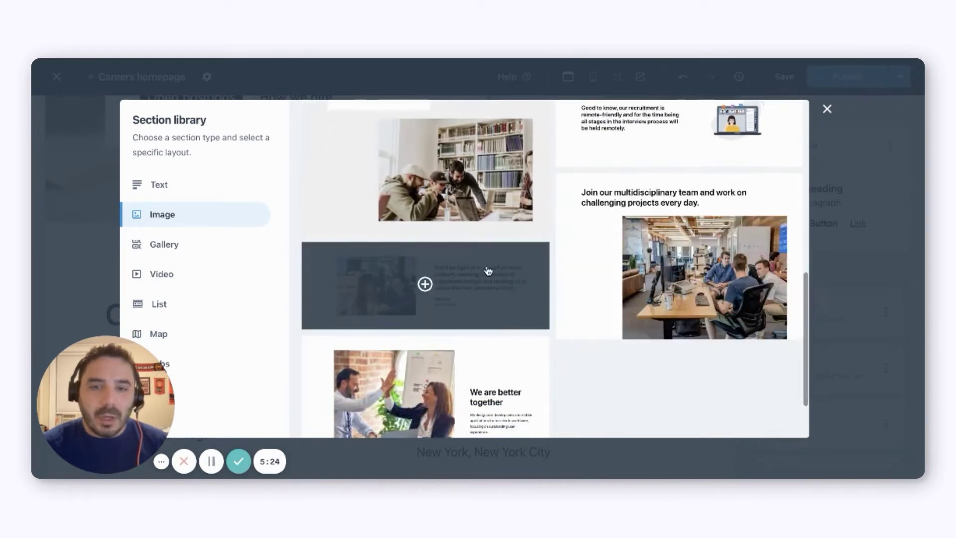
left_click(516, 295)
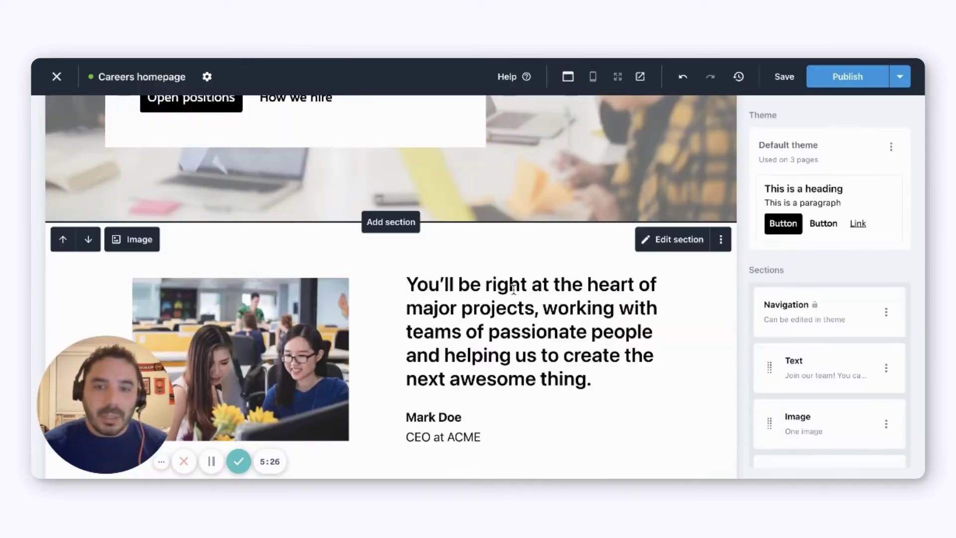
- Set the alt text of the new image section's photo to "A truly hands-on CEO!"
scroll(448, 299, "down", 3)
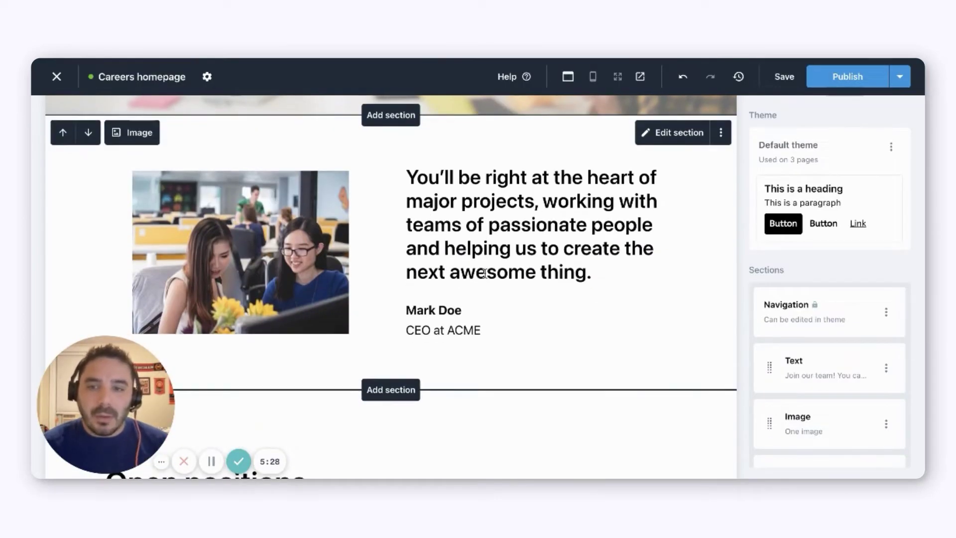
scroll(483, 269, "up", 1)
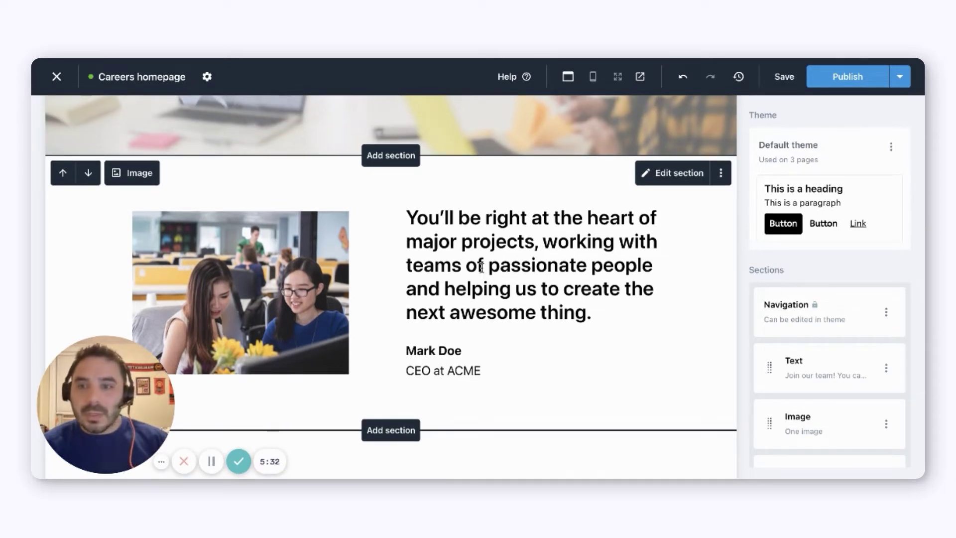
left_click(653, 174)
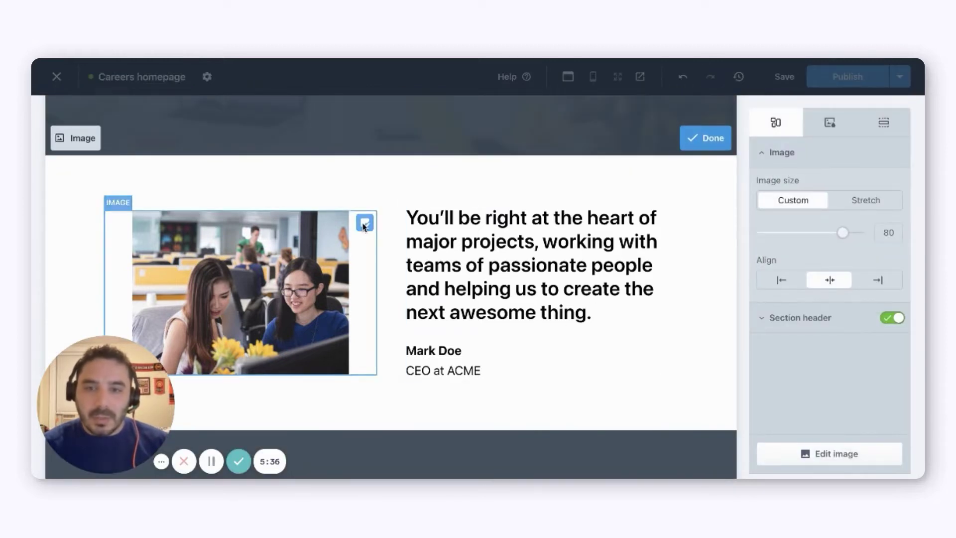
left_click(364, 224)
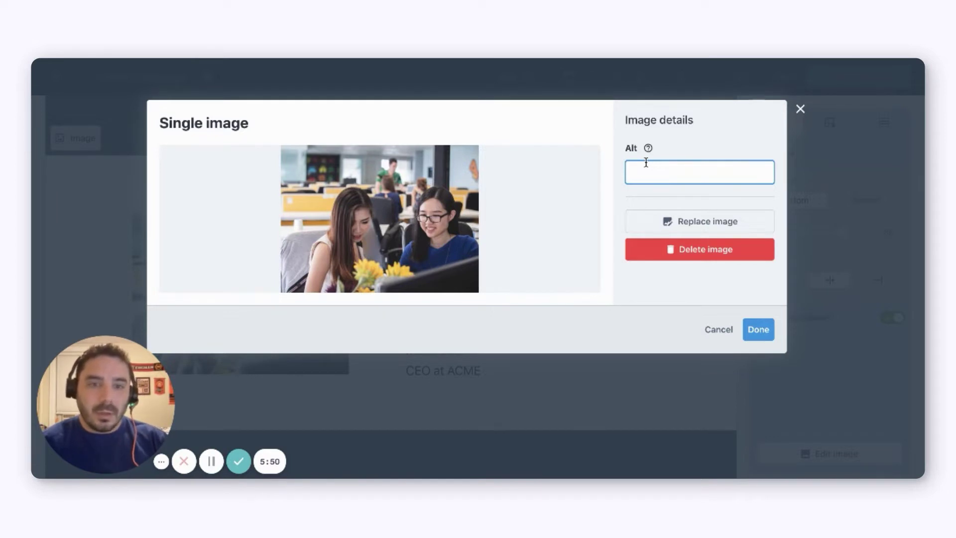
type("y hands-on CEO!")
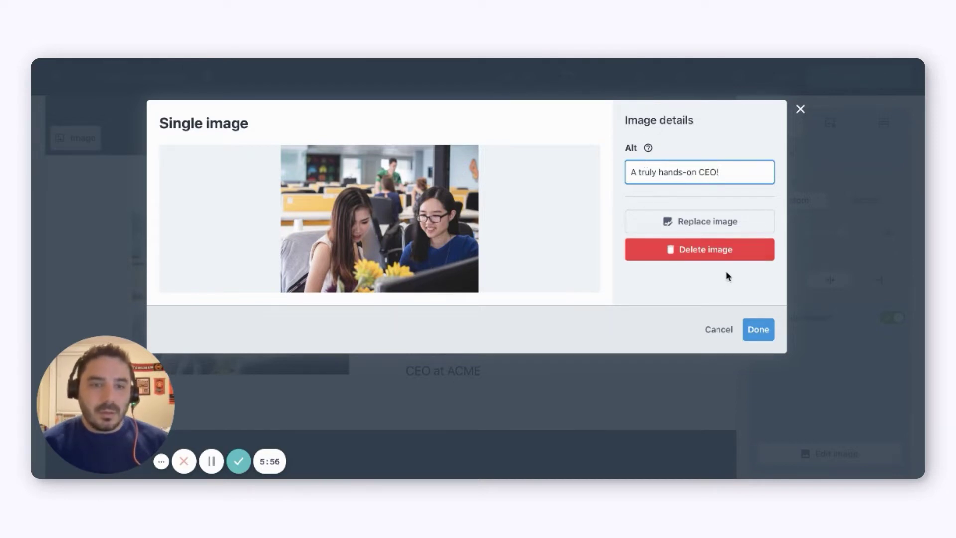
left_click(759, 329)
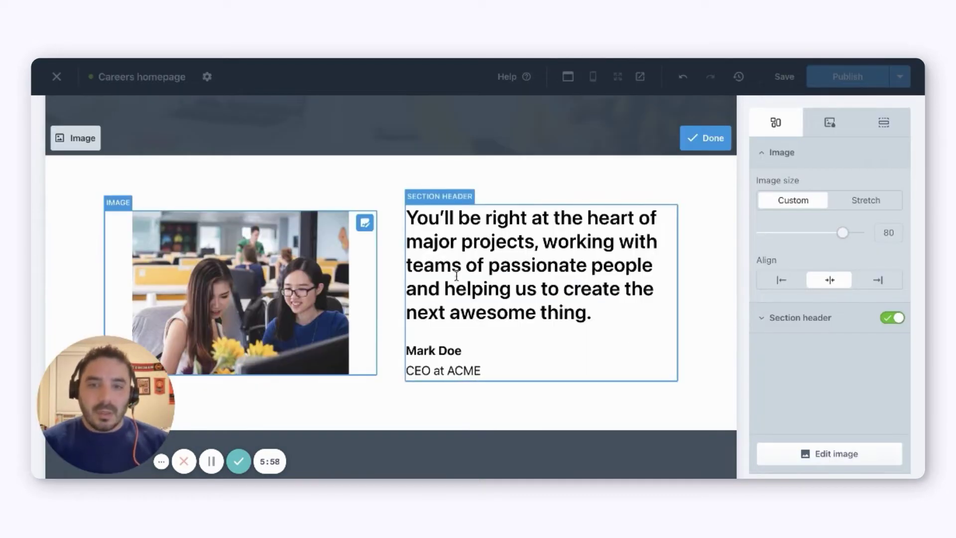
- Change the company in the quote's CEO line to "Be Awesome" and finish editing the image section
double_click(471, 371)
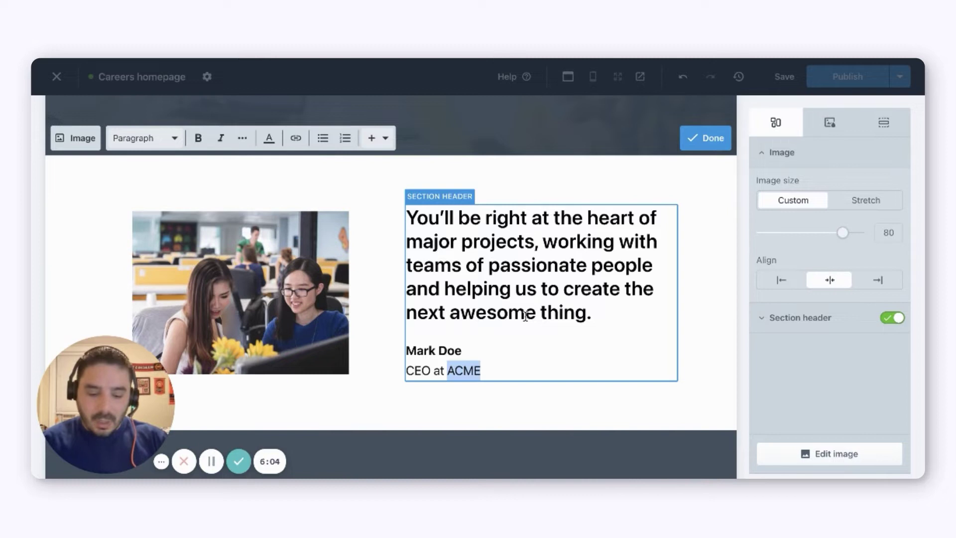
type("Be")
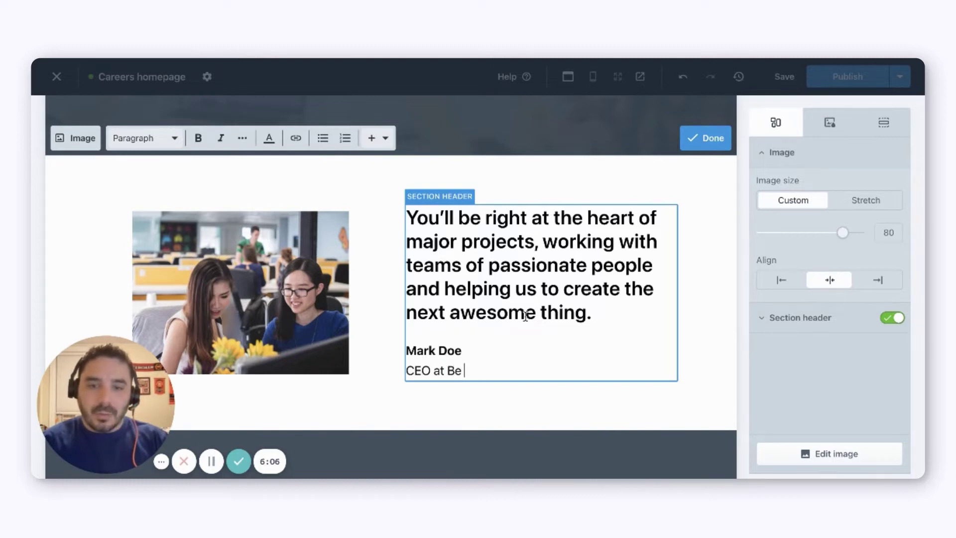
type(" Awesome")
left_click(674, 286)
left_click(542, 163)
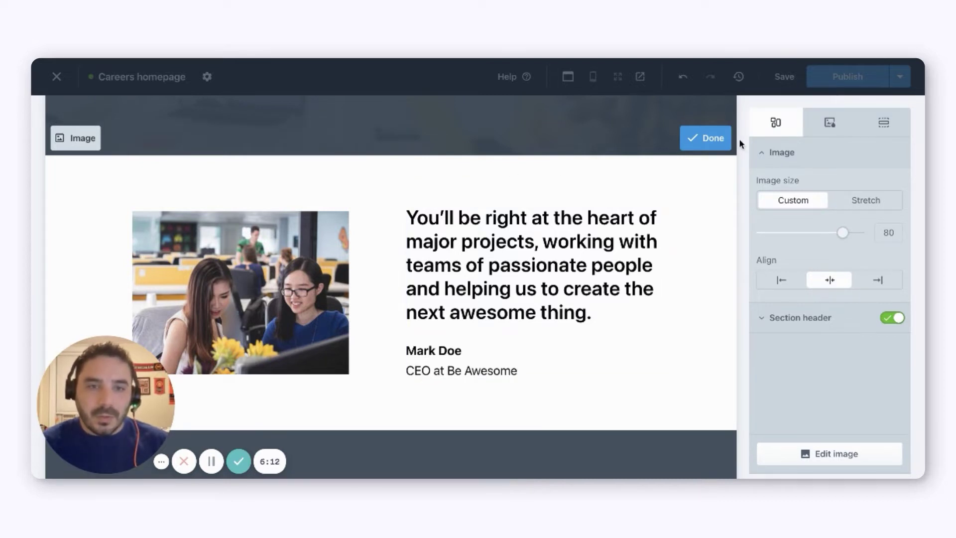
left_click(712, 139)
- Add the Perks list section with four illustrated items below the Open positions section, at the end of the page
scroll(644, 174, "up", 5)
scroll(510, 211, "down", 7)
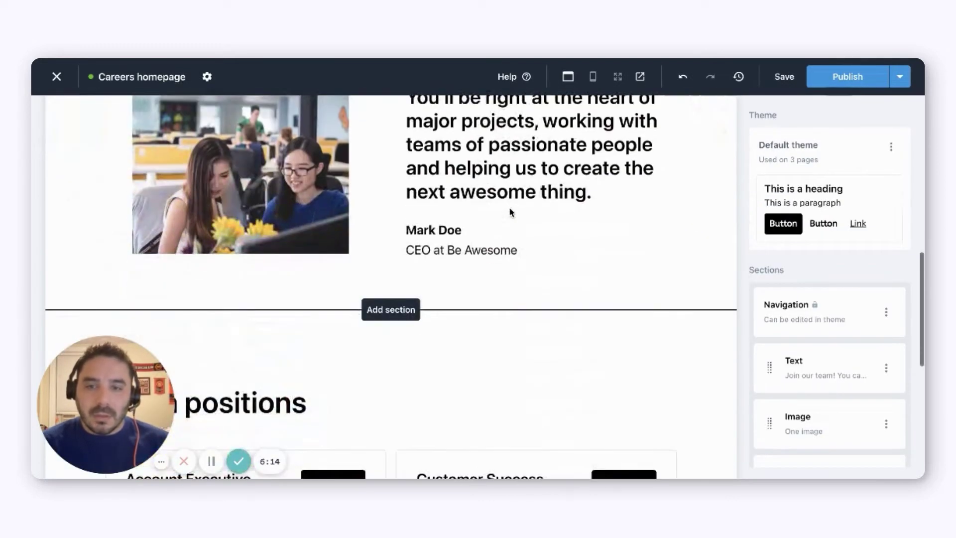
scroll(508, 207, "down", 6)
scroll(509, 207, "up", 7)
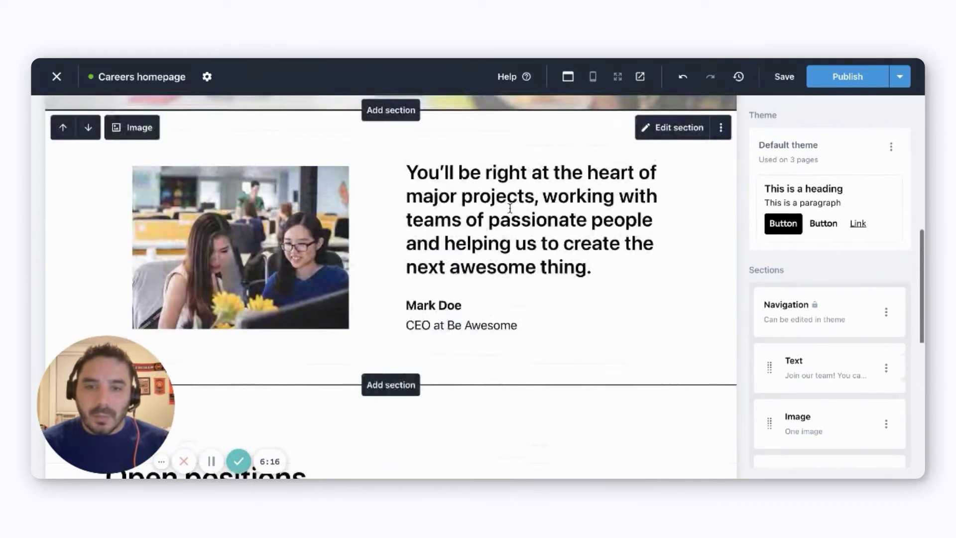
scroll(491, 284, "down", 5)
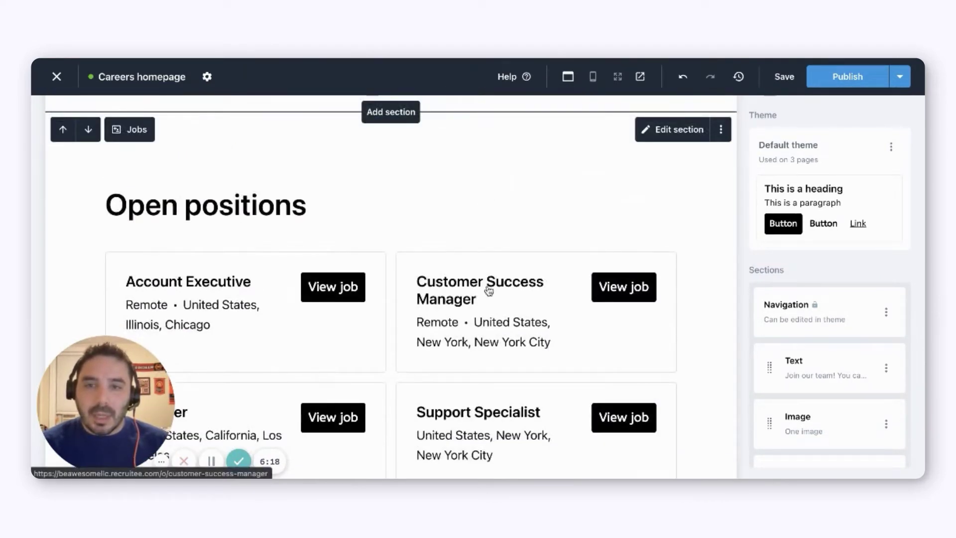
scroll(489, 291, "down", 3)
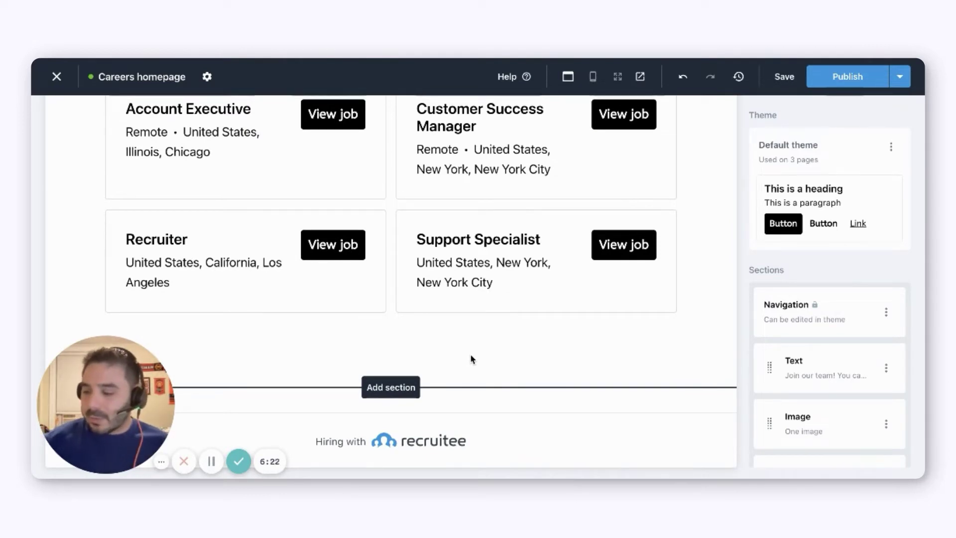
left_click(391, 387)
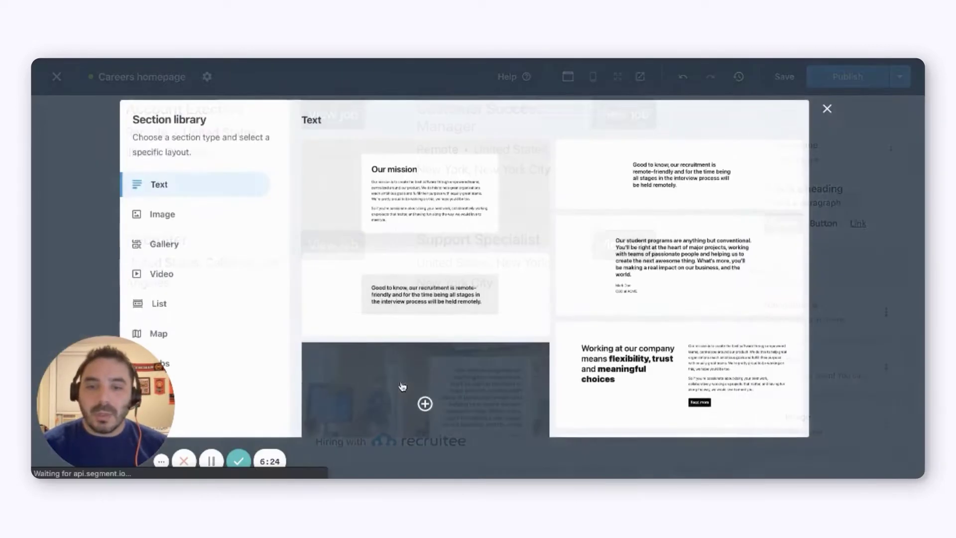
left_click(196, 310)
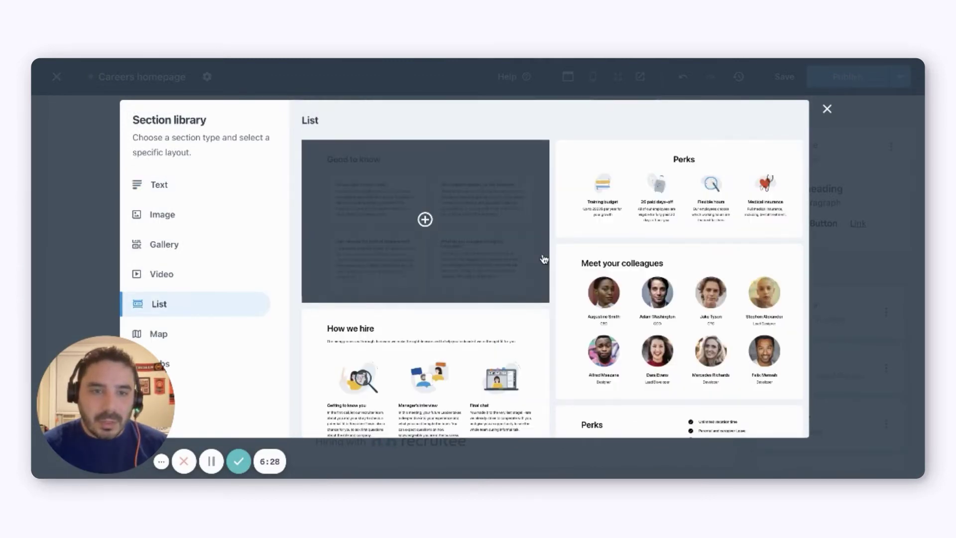
scroll(551, 255, "down", 6)
scroll(551, 258, "up", 5)
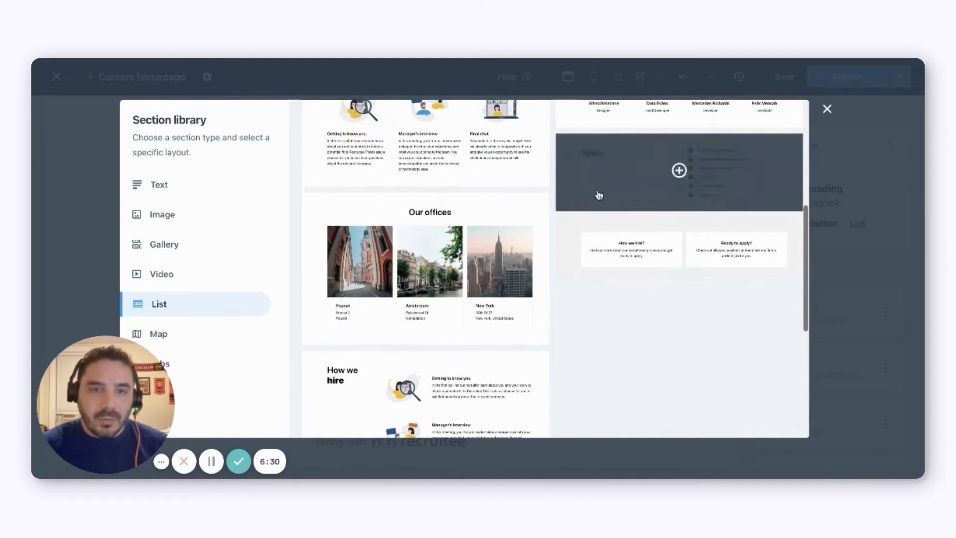
scroll(538, 282, "up", 5)
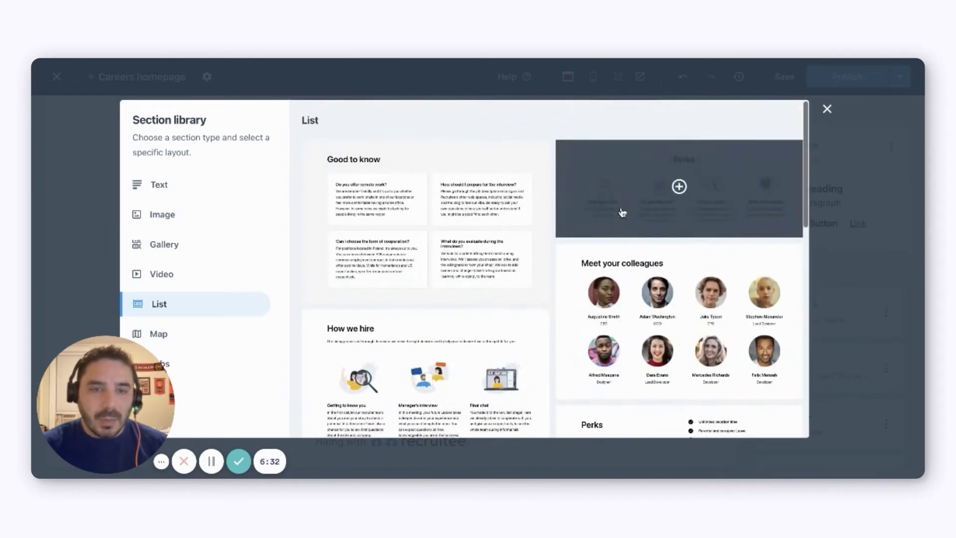
left_click(678, 189)
scroll(393, 345, "down", 3)
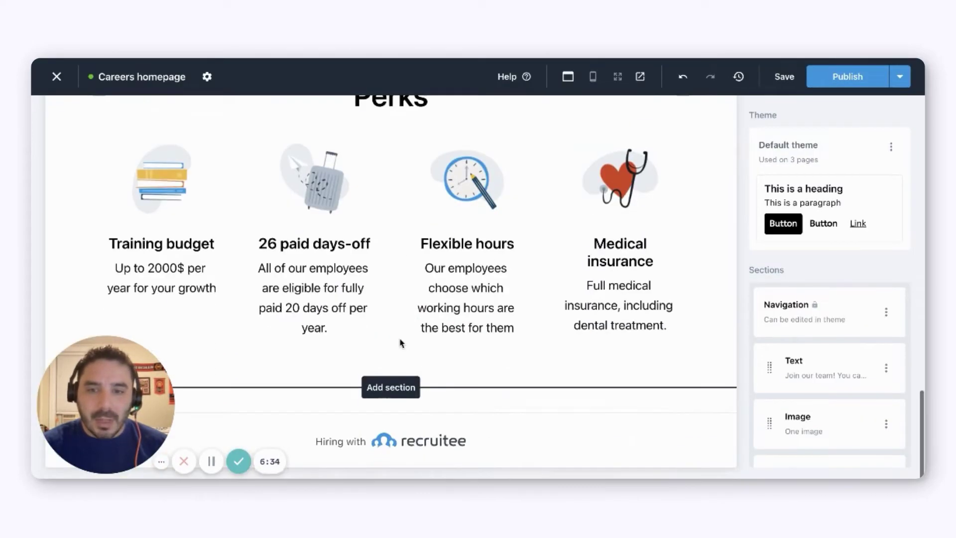
- Add a gallery section with a five-photo mosaic layout directly above the Open positions section
scroll(428, 331, "up", 12)
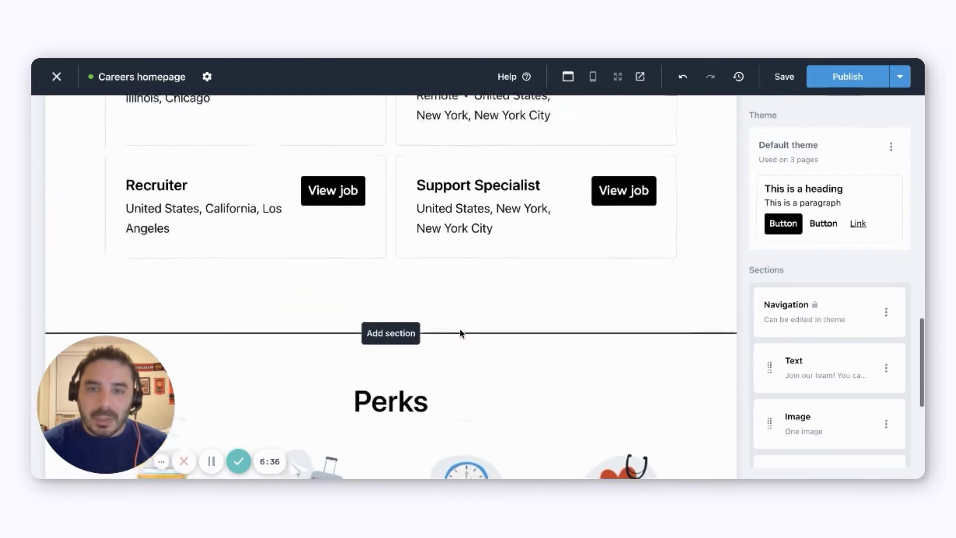
scroll(459, 331, "up", 9)
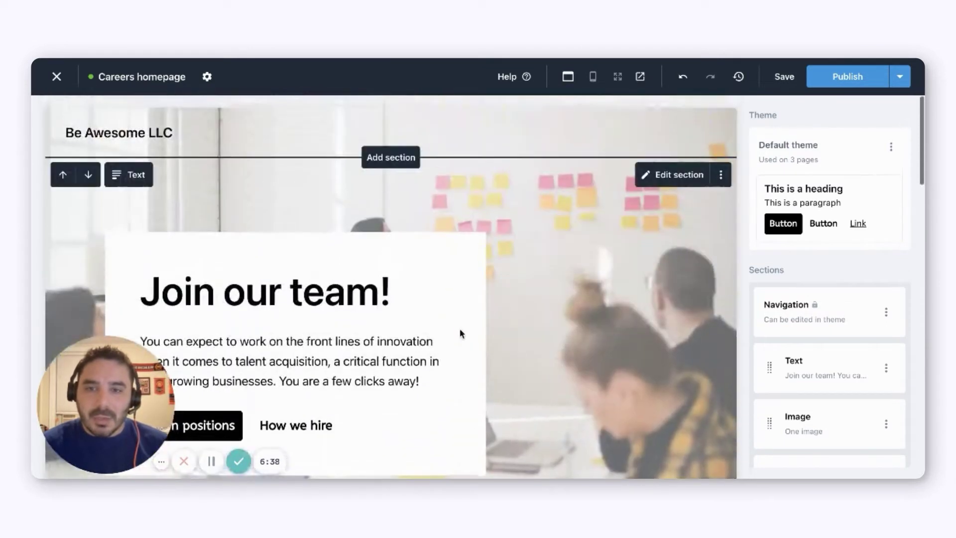
scroll(473, 348, "down", 6)
scroll(468, 344, "down", 8)
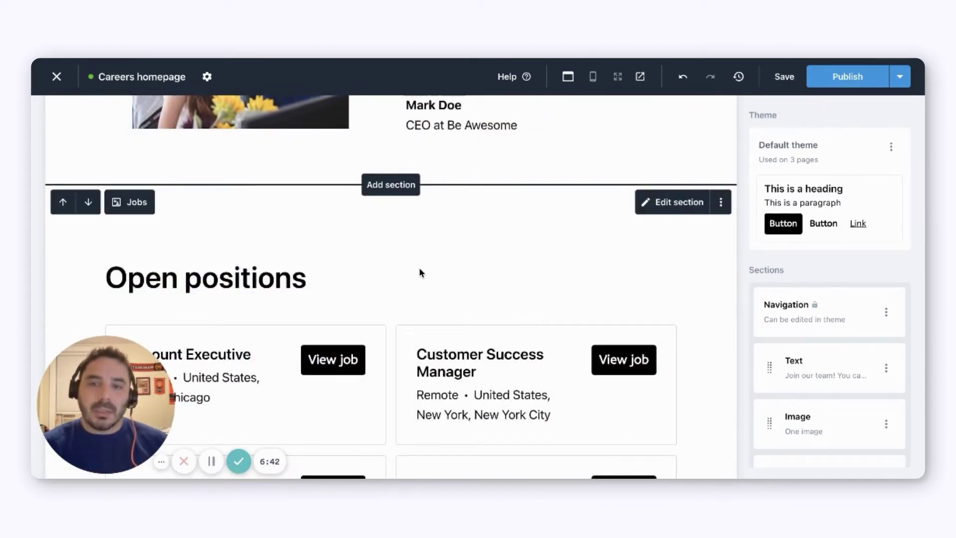
scroll(419, 270, "down", 1)
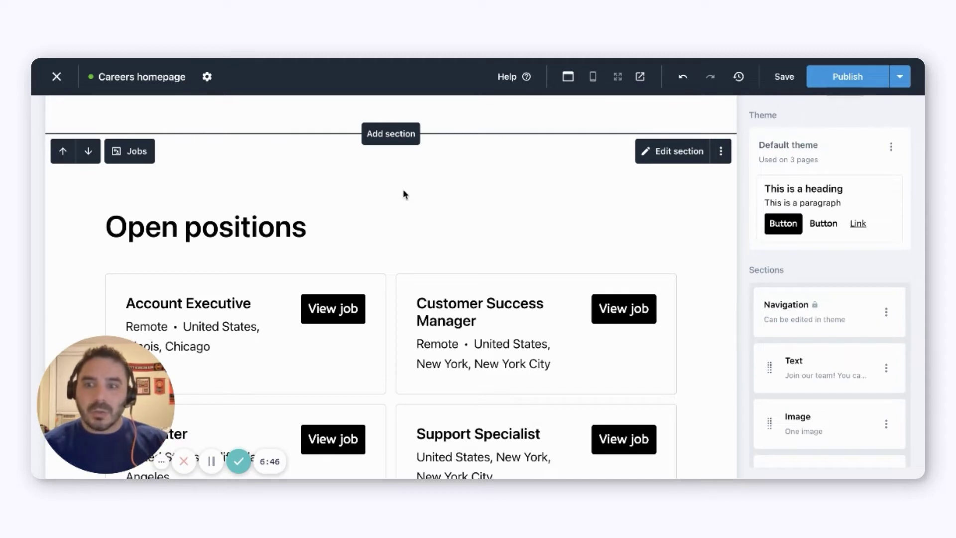
left_click(391, 133)
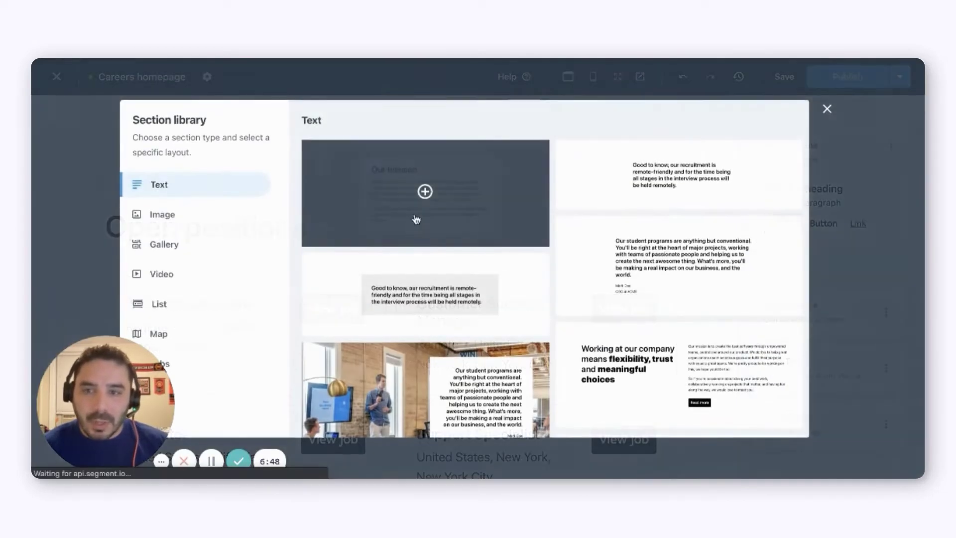
left_click(258, 250)
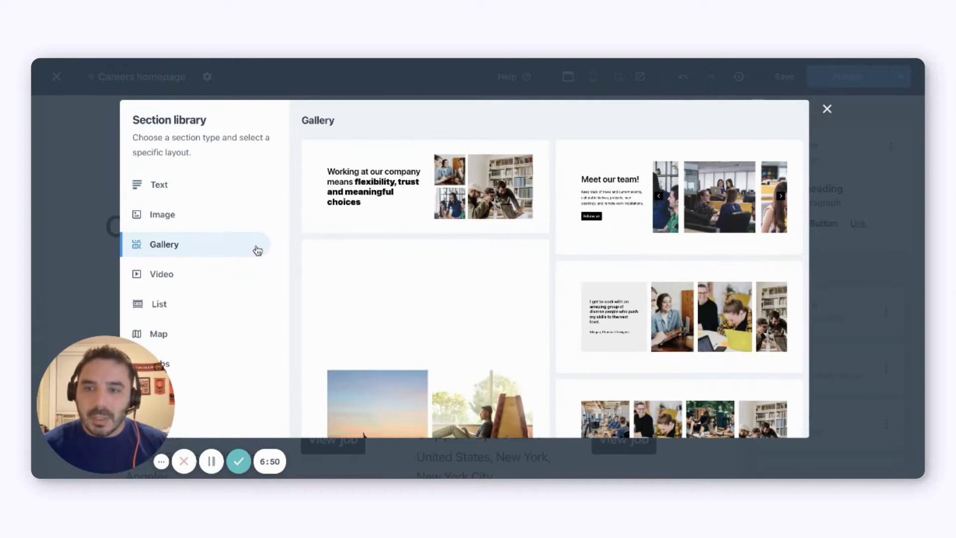
scroll(556, 313, "down", 5)
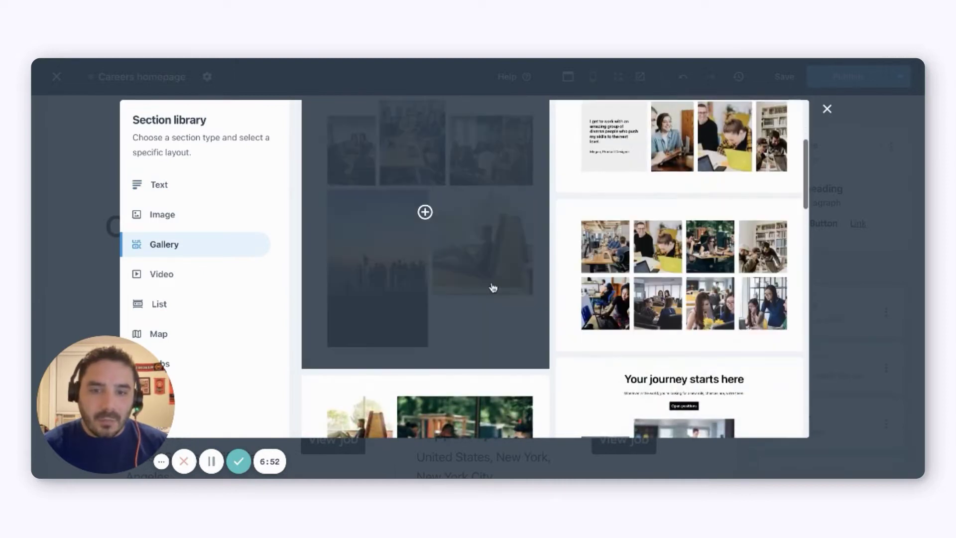
left_click(515, 304)
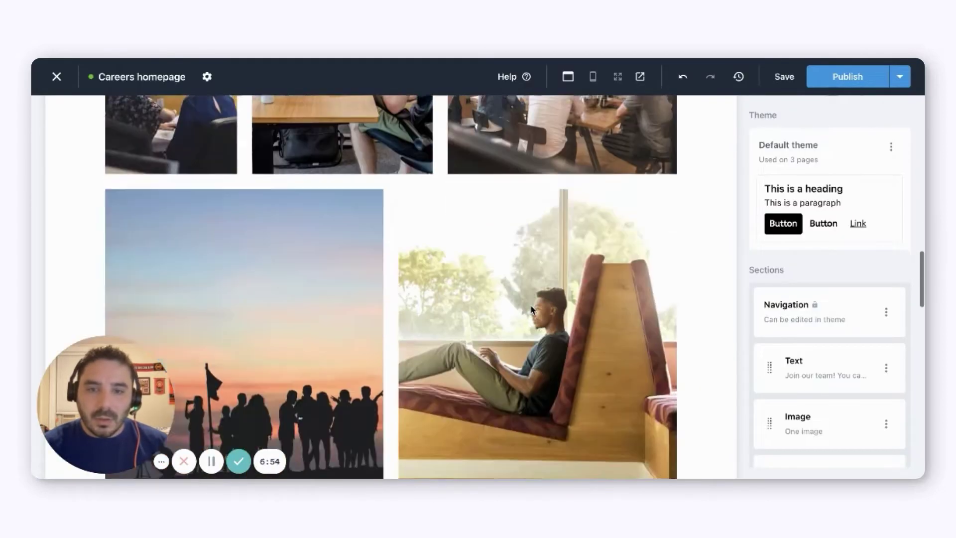
- Review the page from the header to the perks and open the Open positions jobs section for editing
scroll(531, 309, "up", 15)
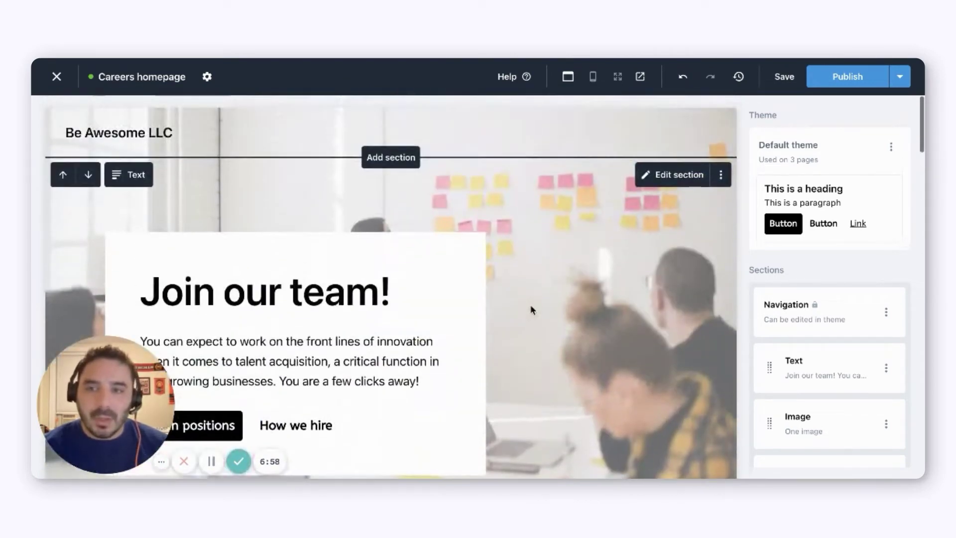
scroll(530, 310, "down", 15)
scroll(530, 309, "down", 10)
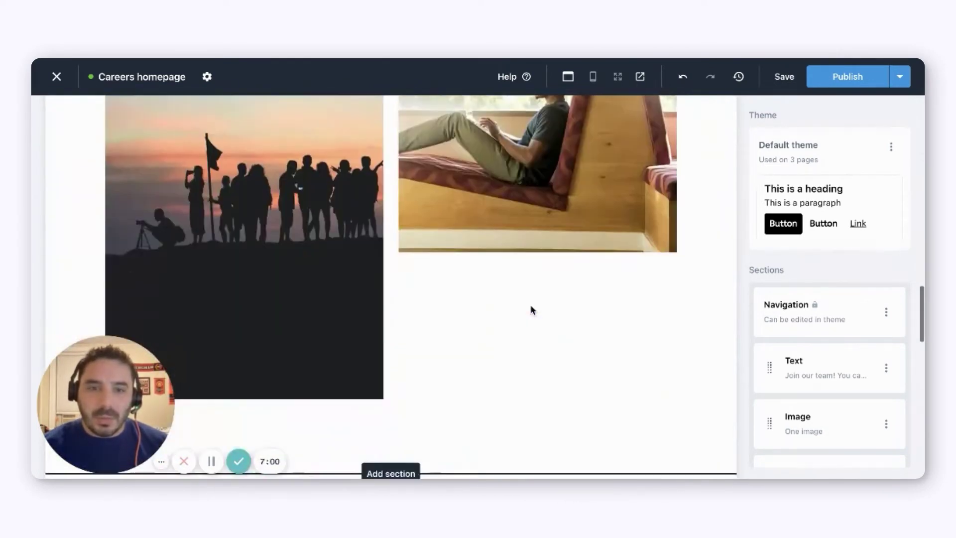
scroll(531, 309, "down", 3)
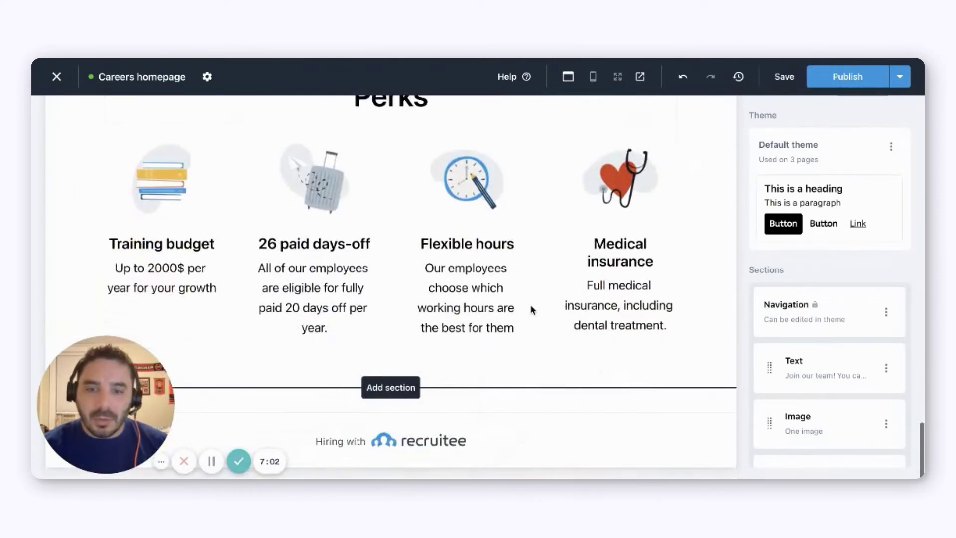
scroll(531, 308, "up", 10)
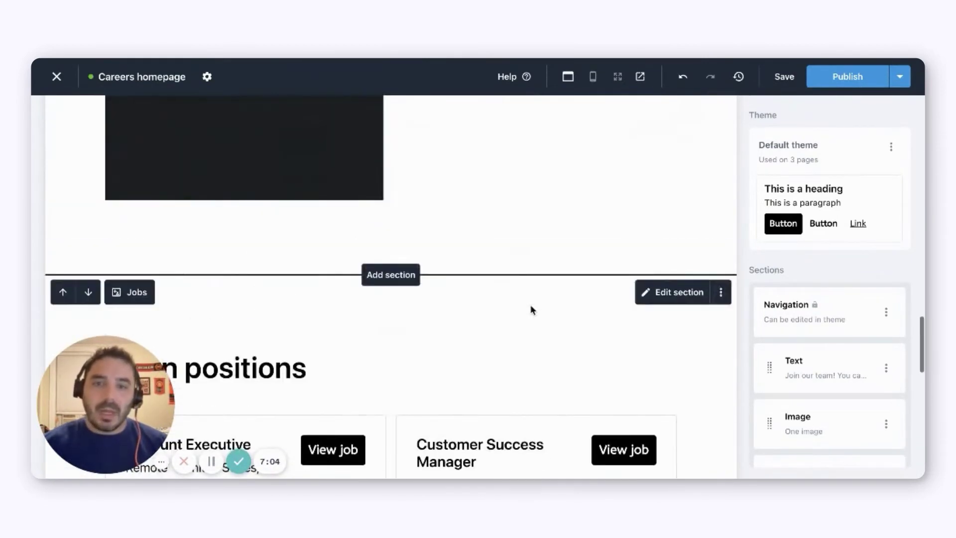
scroll(530, 308, "down", 2)
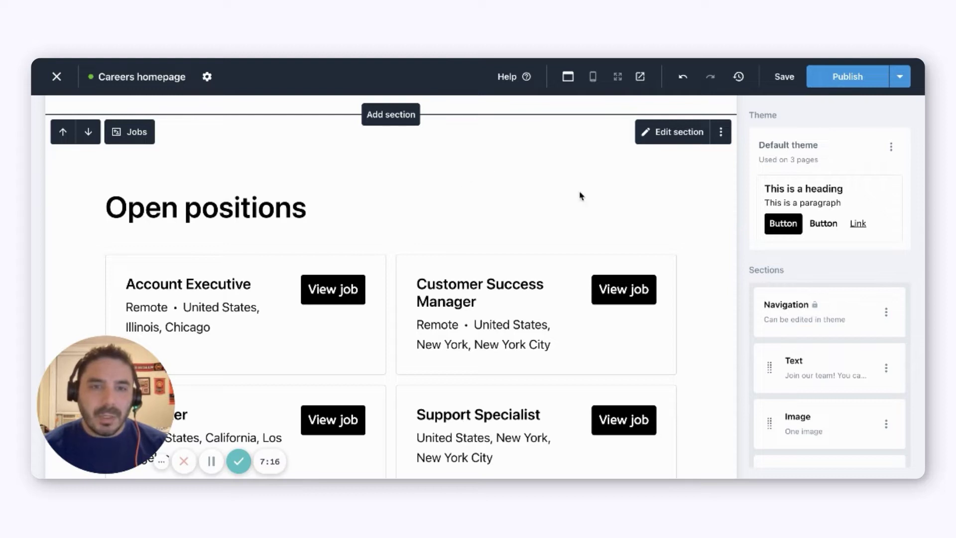
left_click(666, 134)
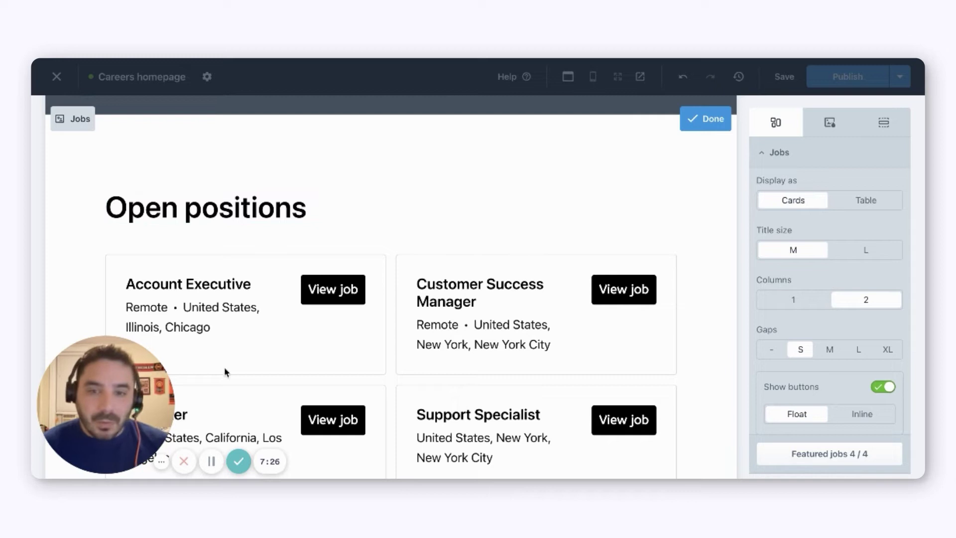
- Try displaying the open positions as a table, and as cards in one column, restoring the two-column cards
left_click(868, 200)
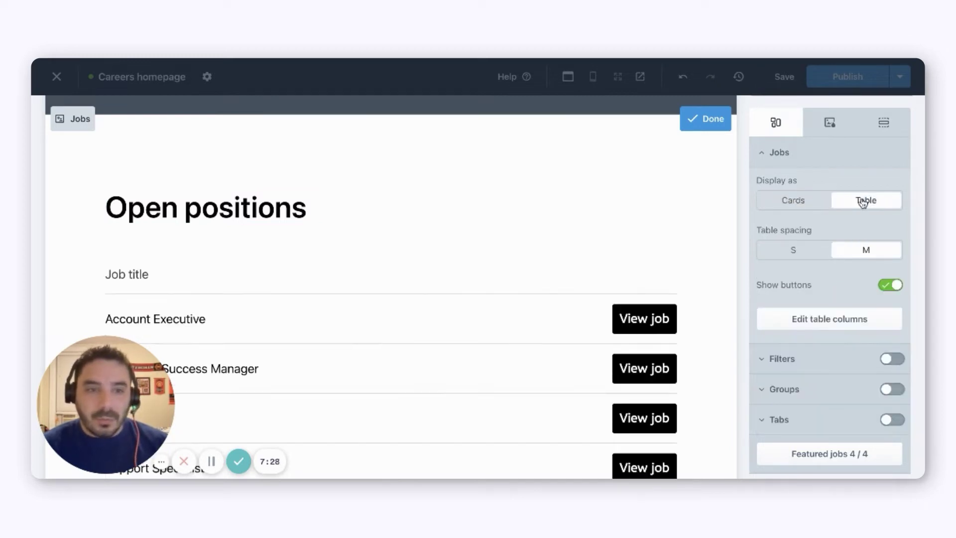
left_click(793, 199)
scroll(807, 214, "down", 2)
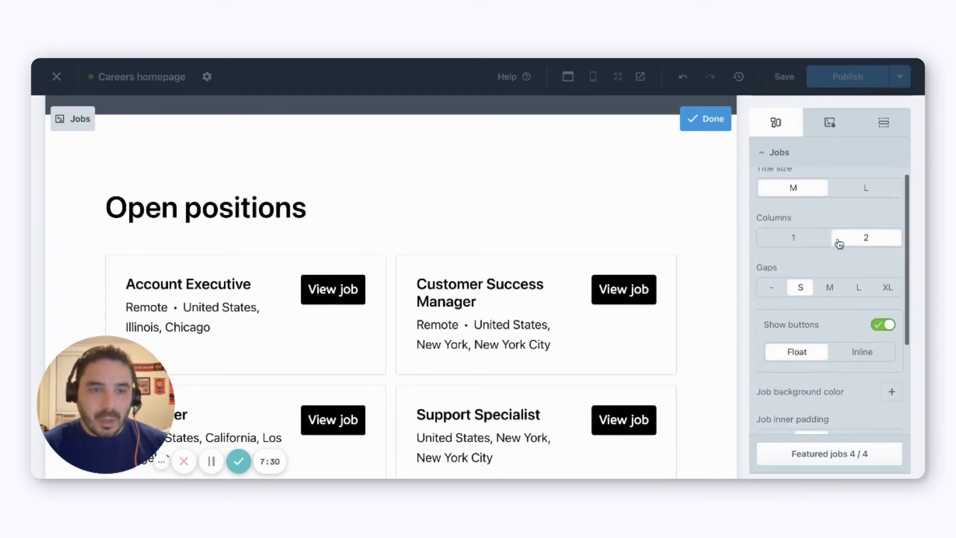
left_click(799, 238)
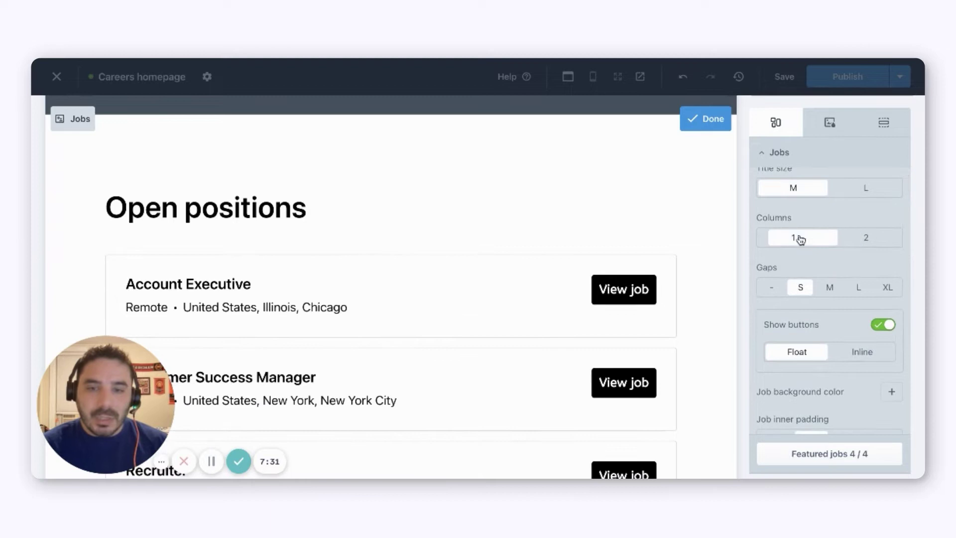
left_click(860, 243)
scroll(830, 229, "down", 2)
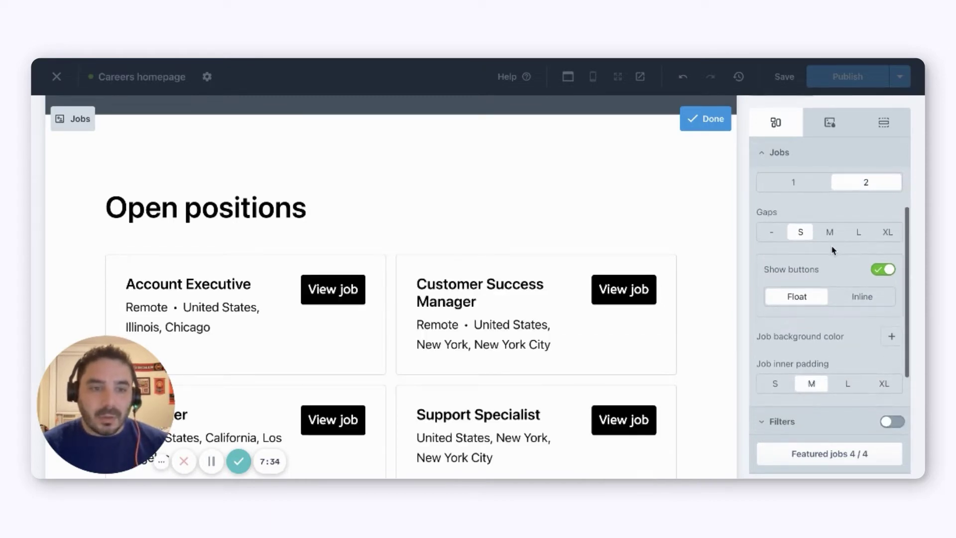
- Try job filters on the Open positions section, placed beside the job cards, and turn them off again
scroll(834, 250, "down", 3)
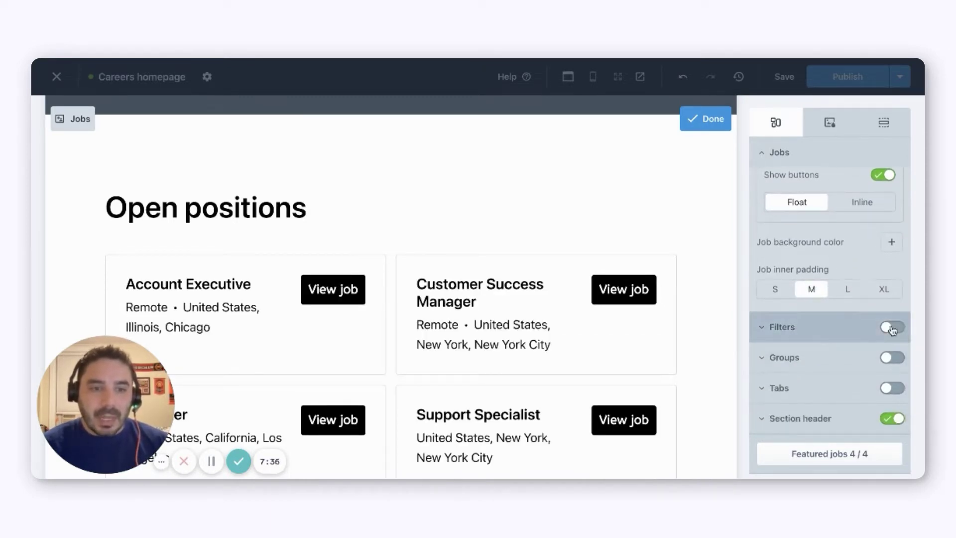
left_click(892, 328)
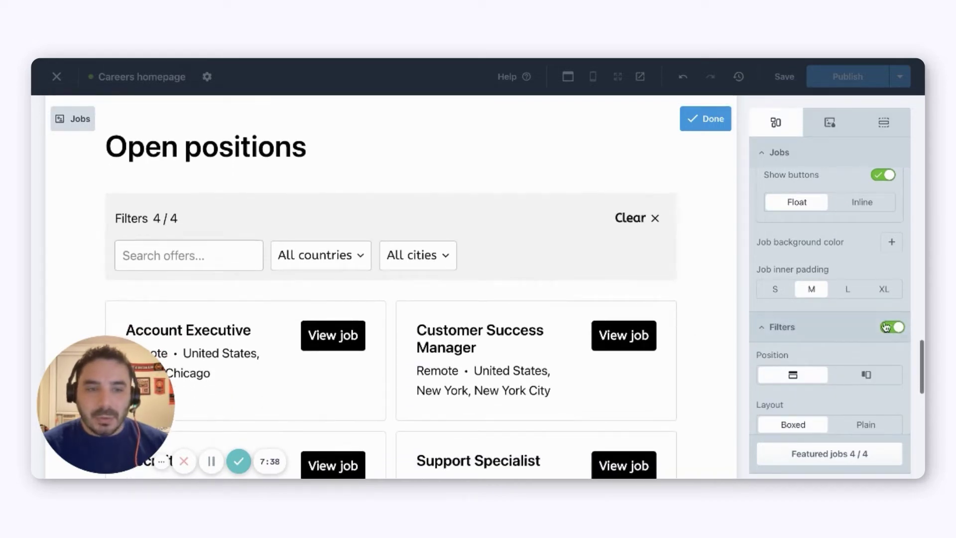
left_click(866, 374)
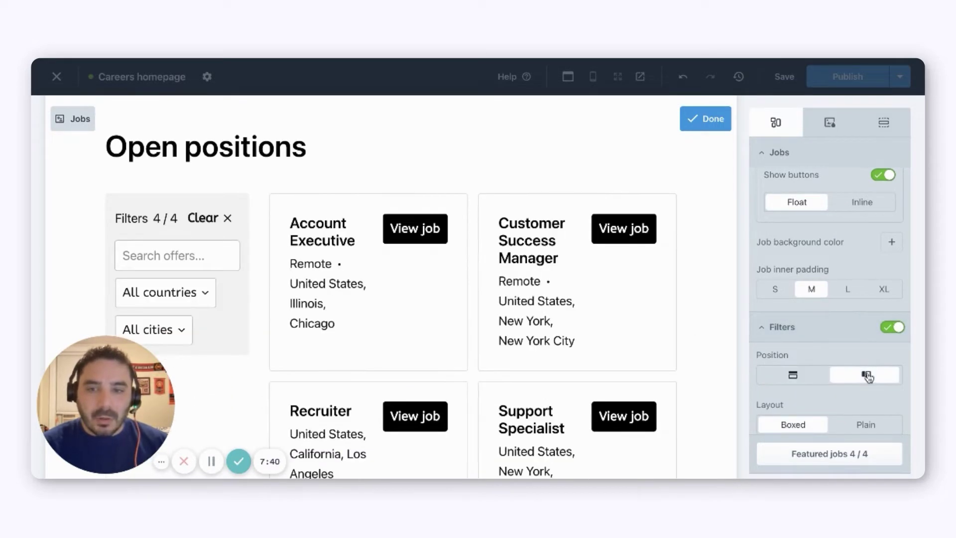
scroll(866, 383, "up", 1)
left_click(892, 335)
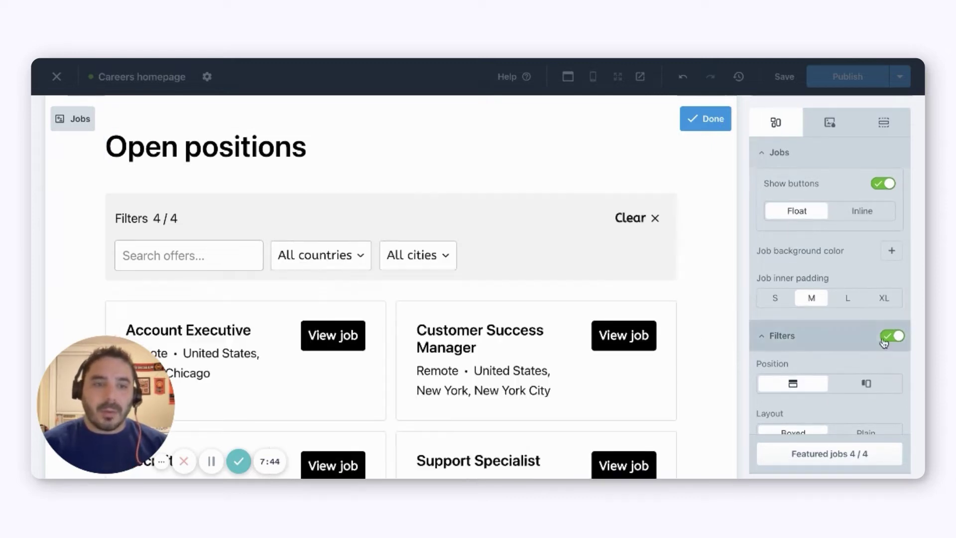
- Try grouping the open positions by city, look through the groups and turn grouping off again
scroll(856, 362, "down", 1)
left_click(891, 358)
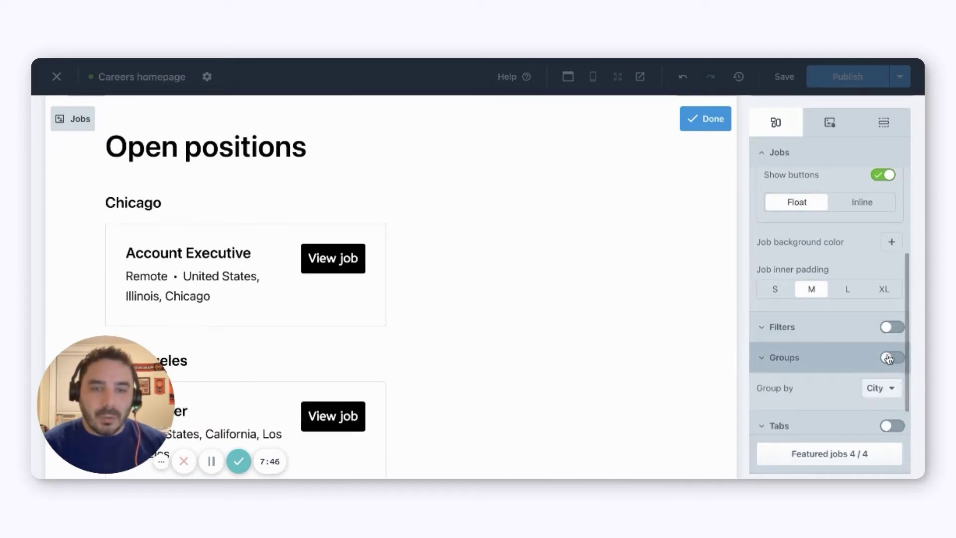
scroll(403, 323, "down", 1)
scroll(418, 313, "down", 3)
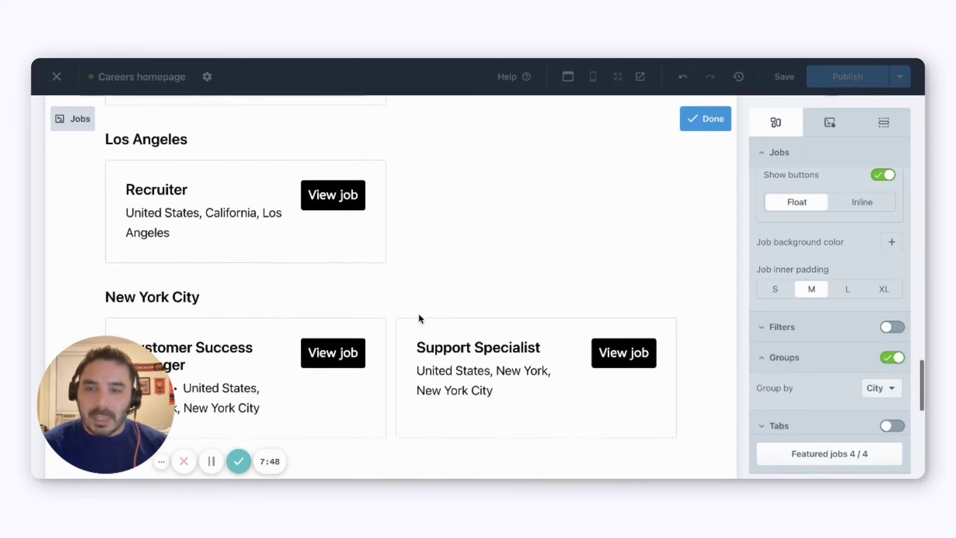
scroll(418, 312, "up", 5)
left_click(892, 357)
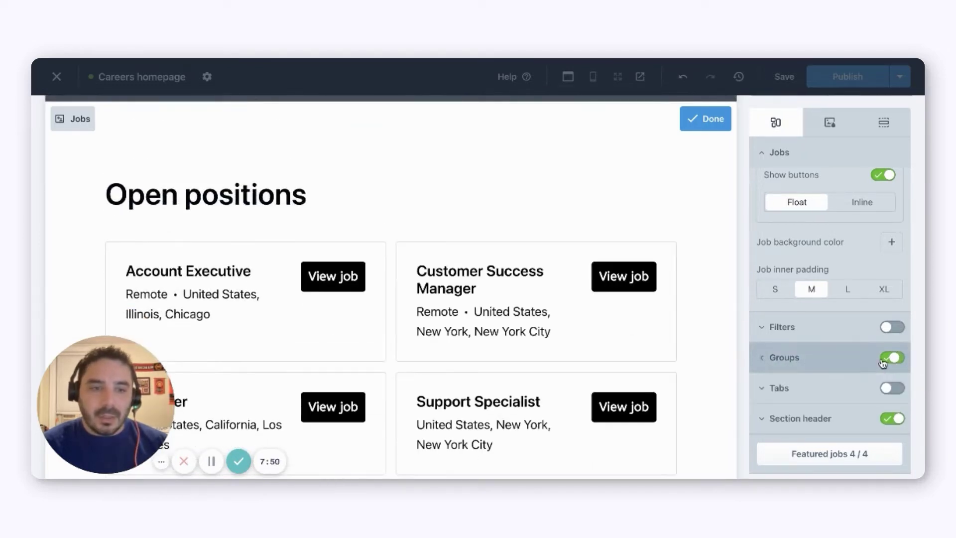
- Turn on tabs by department for the Open positions jobs list
left_click(893, 389)
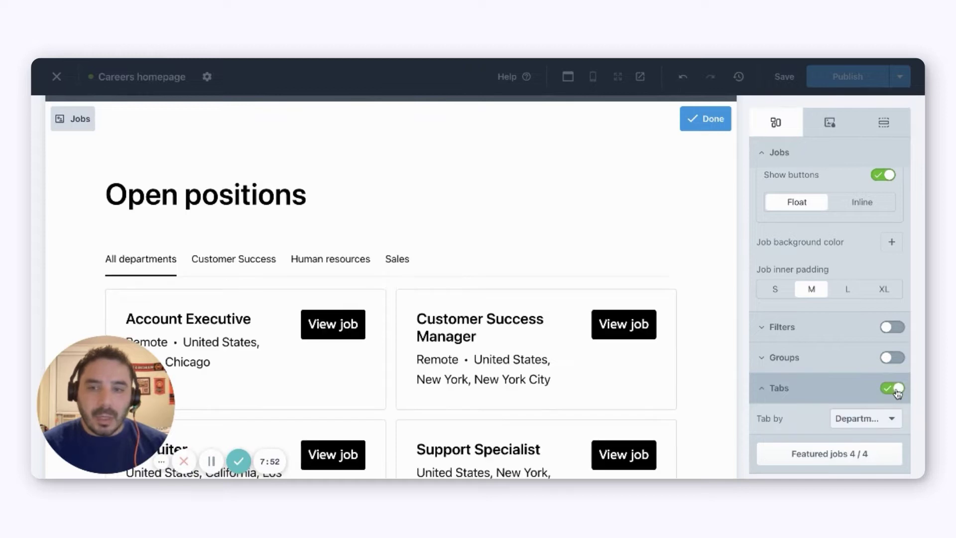
scroll(452, 260, "down", 3)
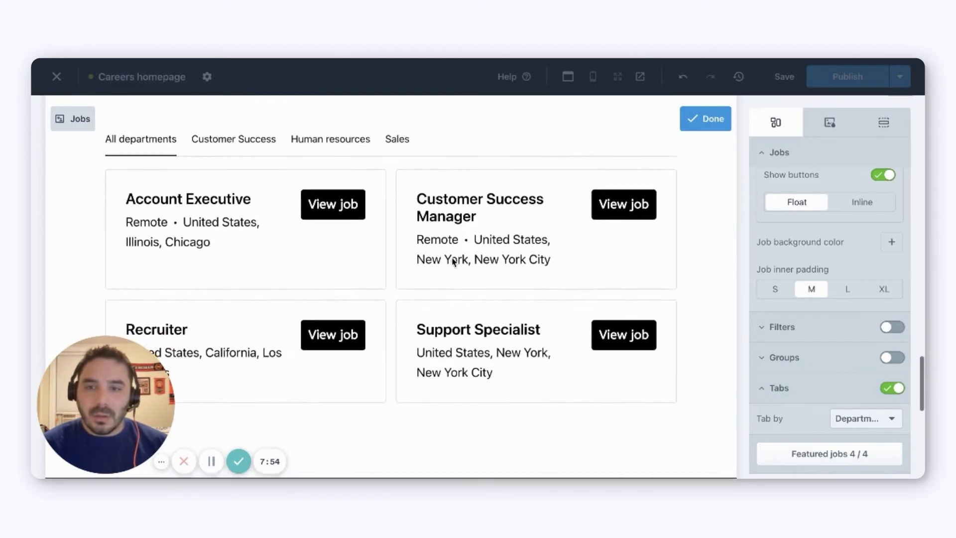
scroll(453, 260, "up", 2)
scroll(796, 356, "down", 2)
scroll(830, 377, "down", 1)
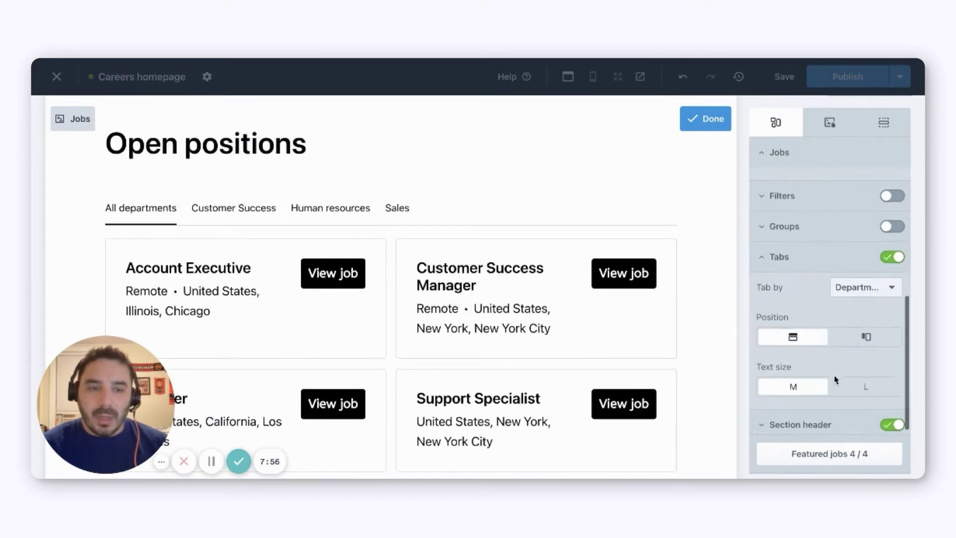
- Try placing the department tabs beside the job cards, and try their text size L
left_click(865, 339)
left_click(795, 337)
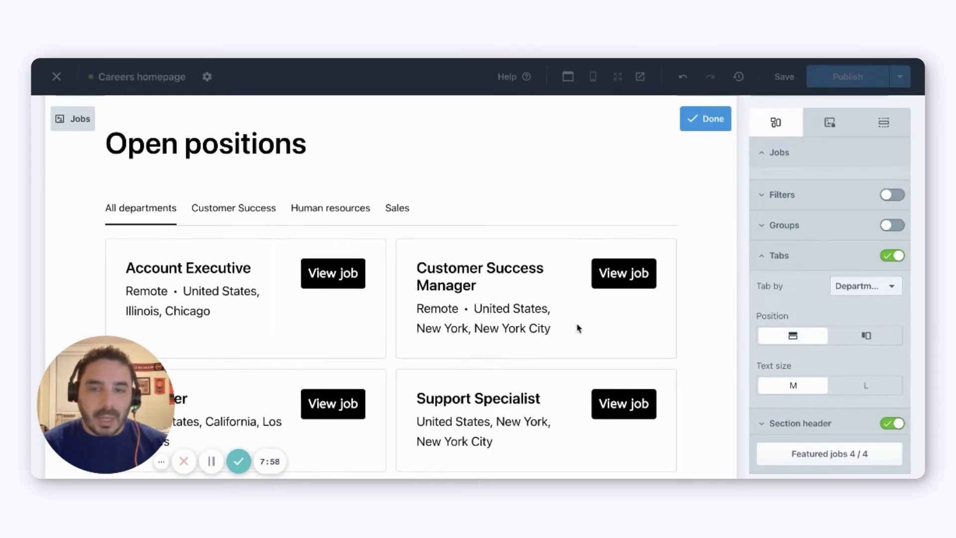
scroll(509, 349, "down", 3)
scroll(846, 361, "down", 1)
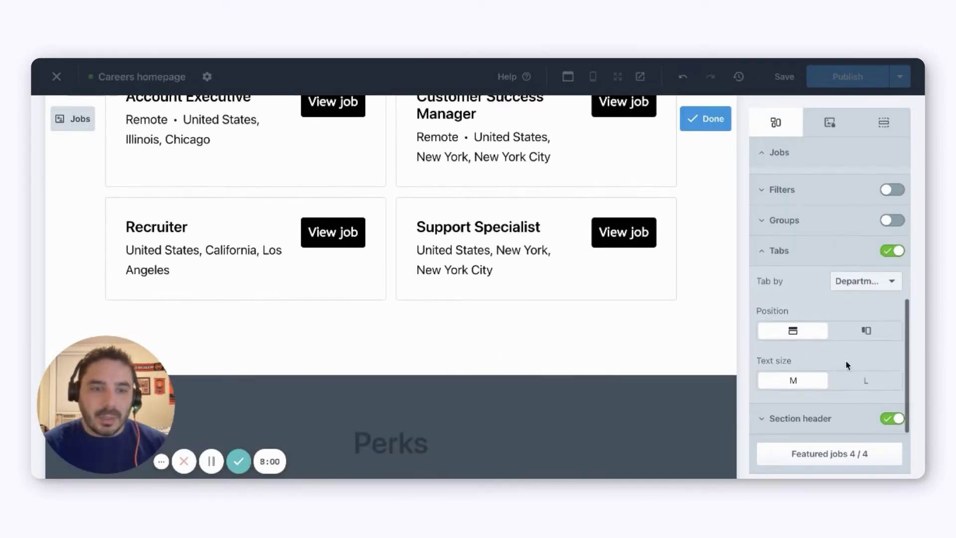
scroll(624, 309, "up", 1)
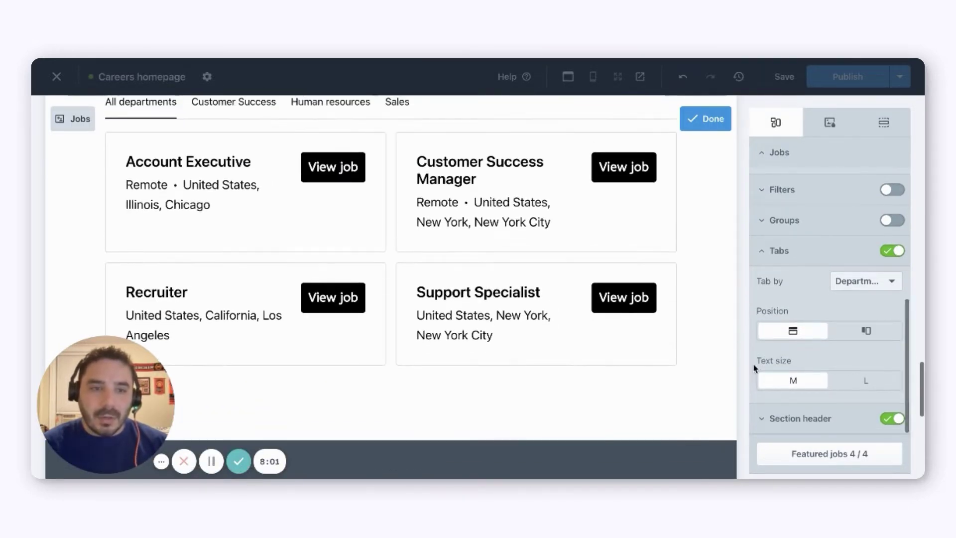
left_click(861, 383)
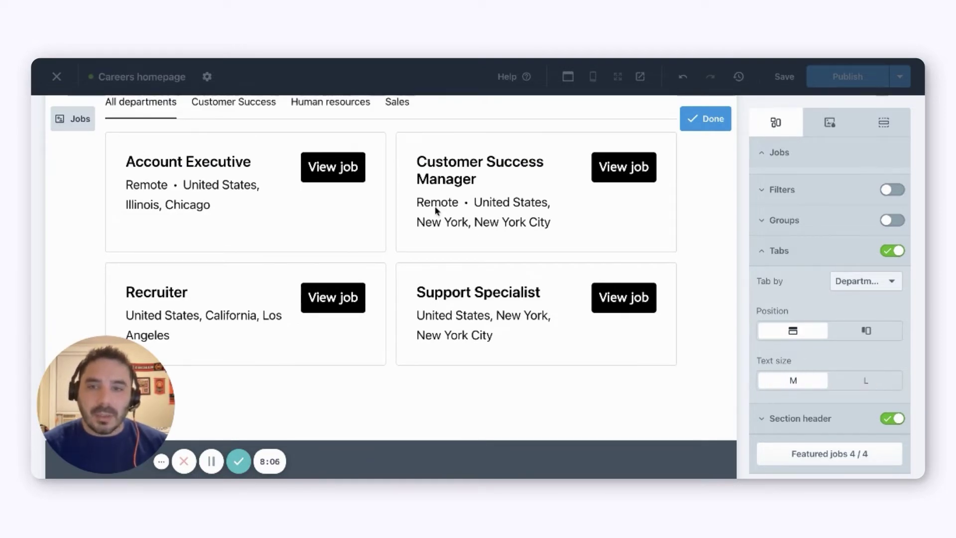
- Show the section color and background settings of the Open positions section
scroll(399, 165, "up", 1)
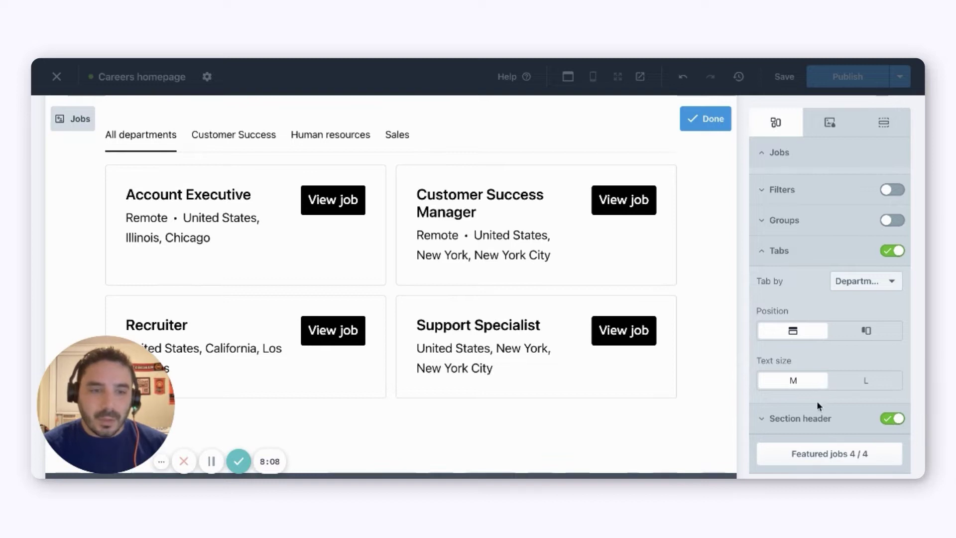
scroll(832, 351, "up", 6)
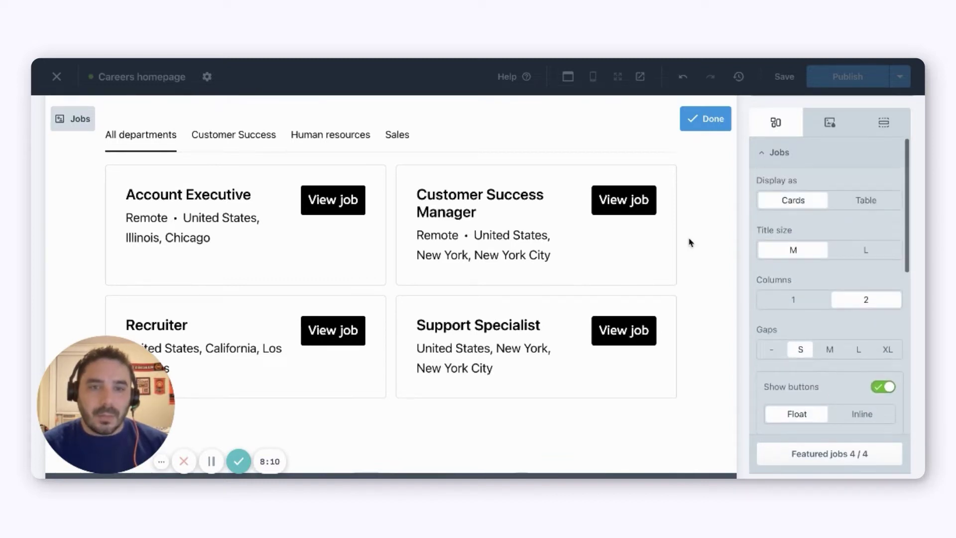
scroll(691, 242, "up", 1)
left_click(829, 122)
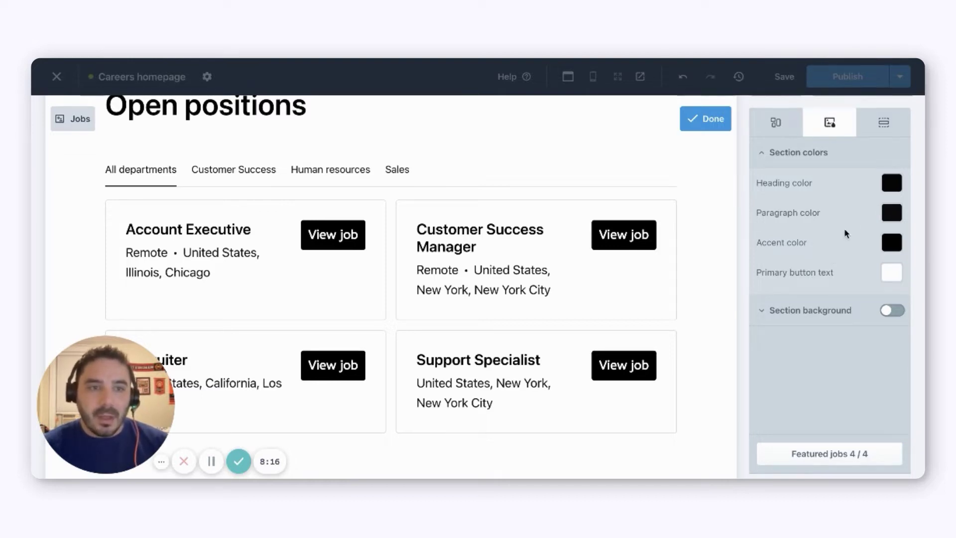
- Turn on the section background for Open positions, try the background color #7EDEE7 and clear that color again
left_click(816, 312)
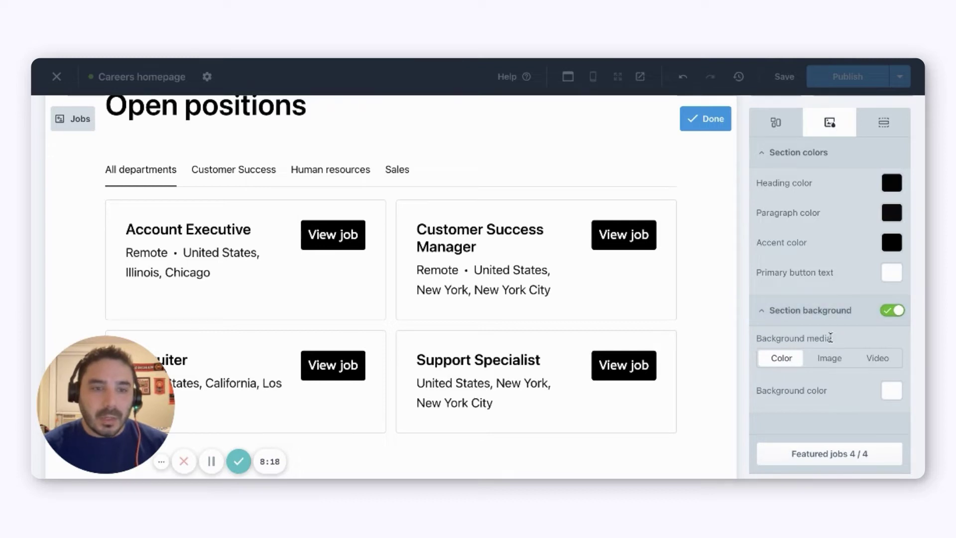
left_click(892, 390)
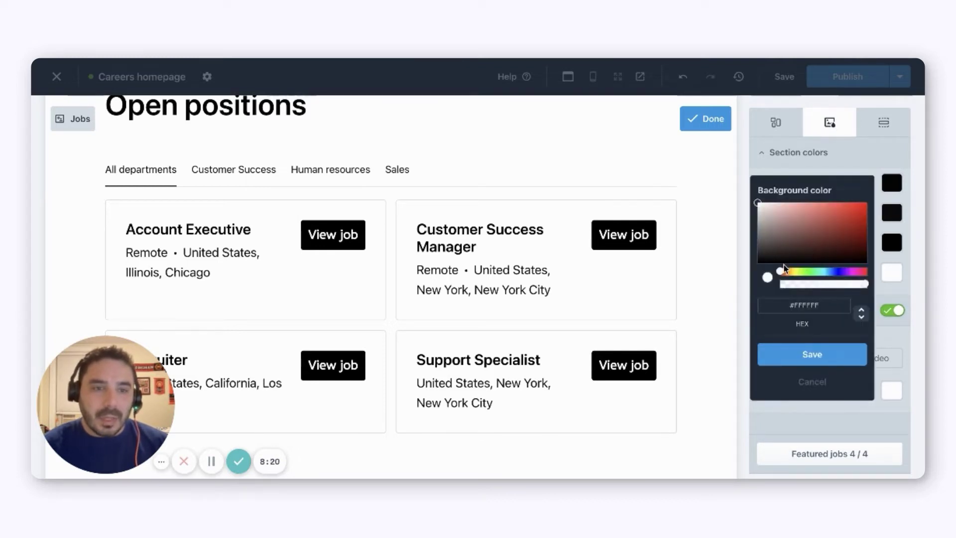
left_click_drag(780, 273, 818, 275)
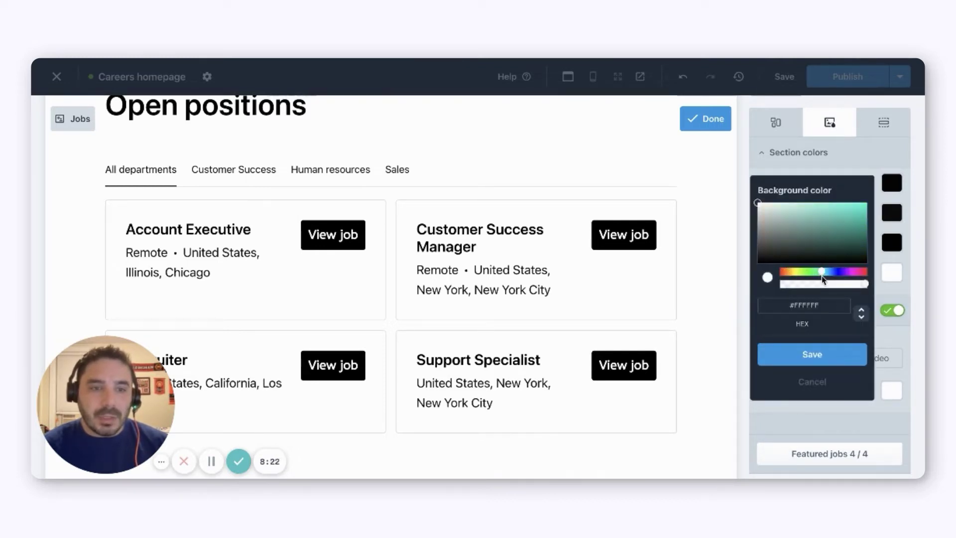
left_click_drag(780, 208, 807, 211)
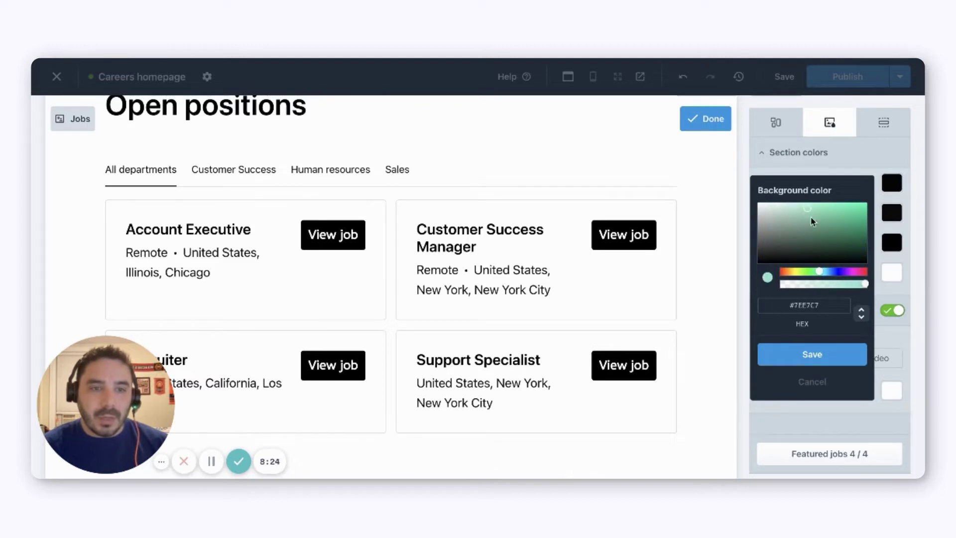
left_click_drag(819, 273, 825, 270)
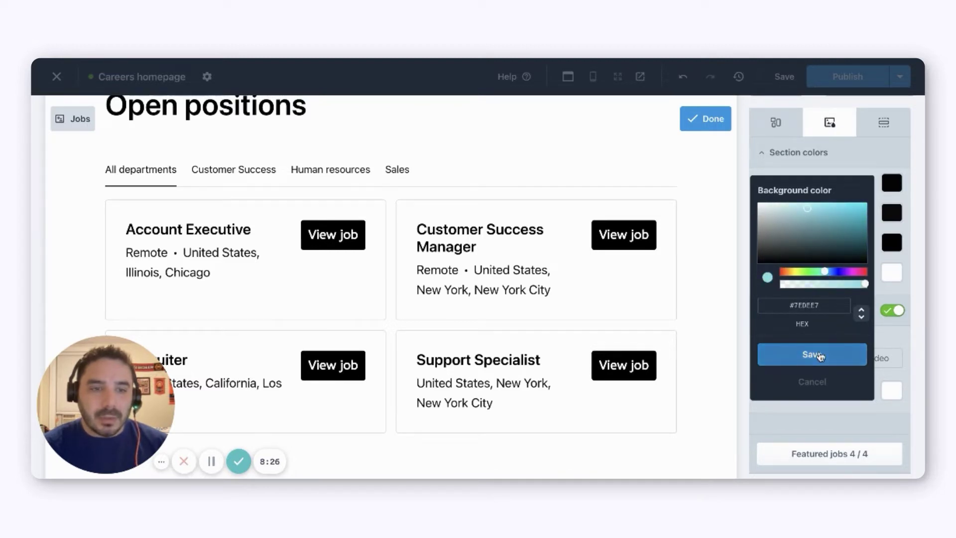
left_click(812, 354)
scroll(662, 278, "up", 5)
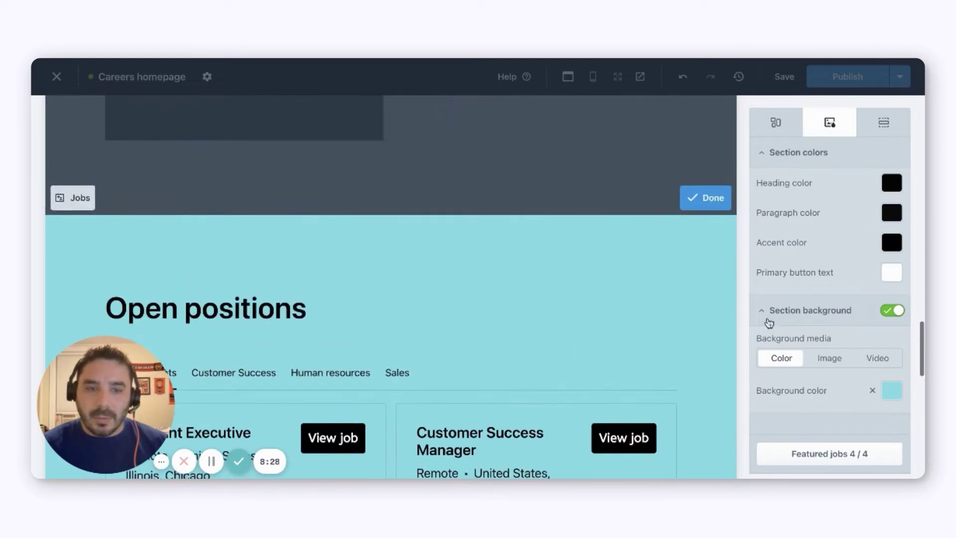
scroll(701, 311, "down", 5)
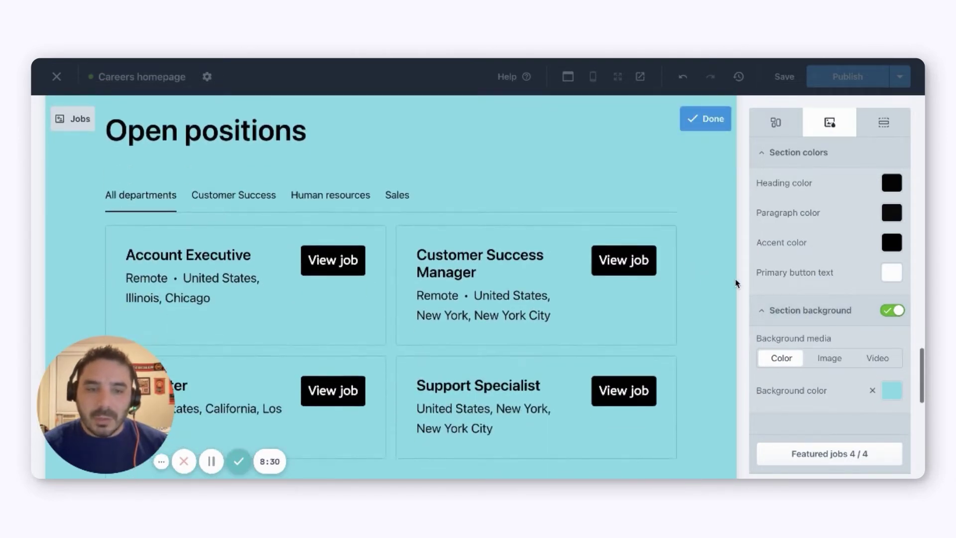
left_click(872, 391)
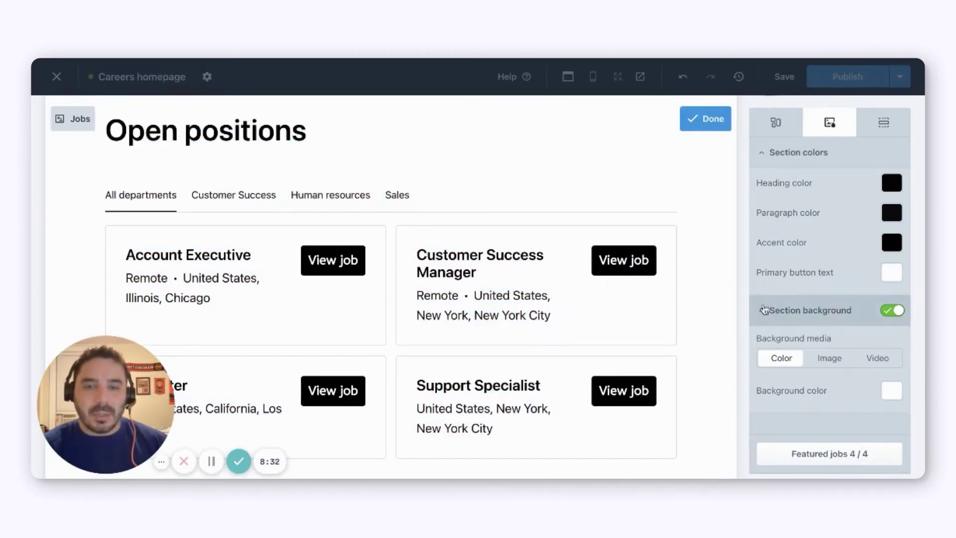
- Return to the layout settings of the Open positions section and finish editing the section
scroll(621, 319, "up", 1)
left_click(775, 122)
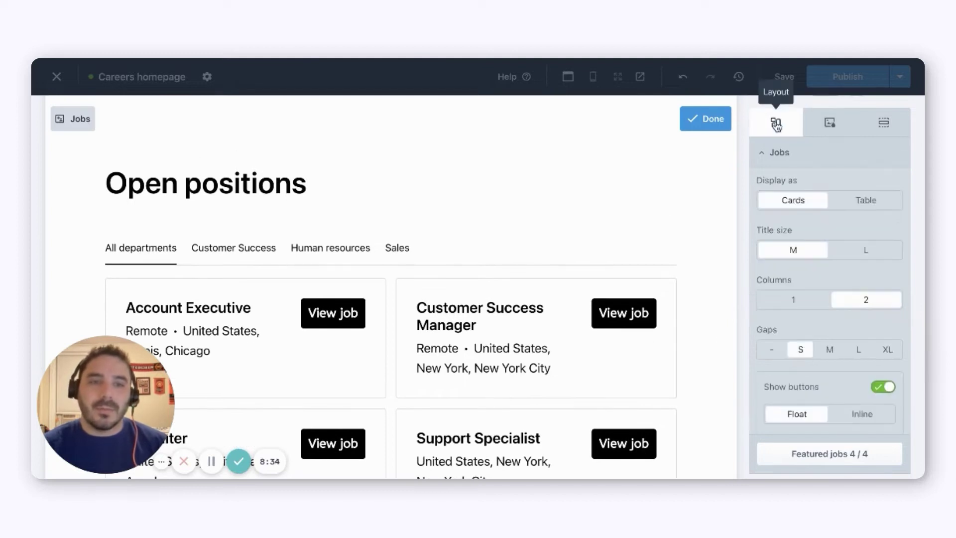
left_click(705, 120)
- Copy the public link of the Open positions jobs section
scroll(665, 224, "down", 10)
scroll(665, 224, "up", 11)
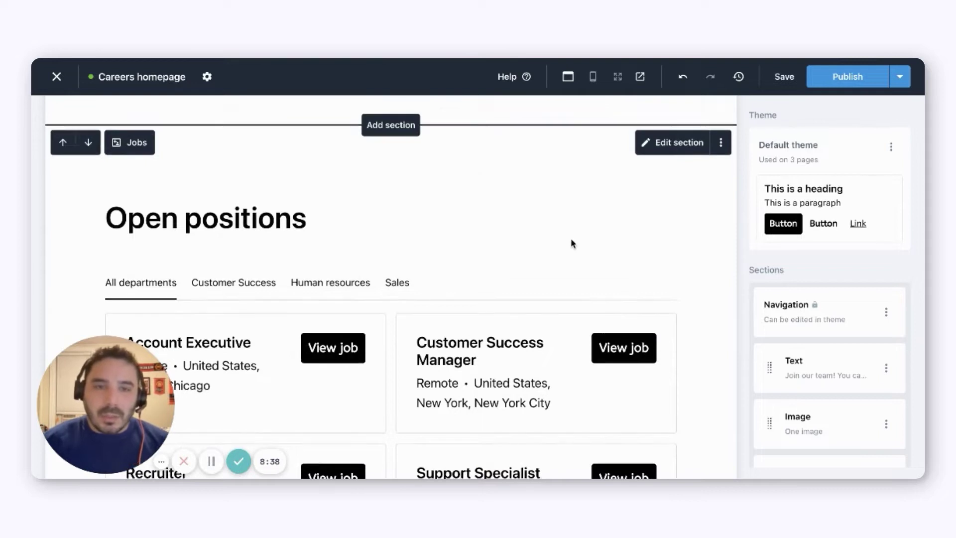
scroll(571, 238, "down", 1)
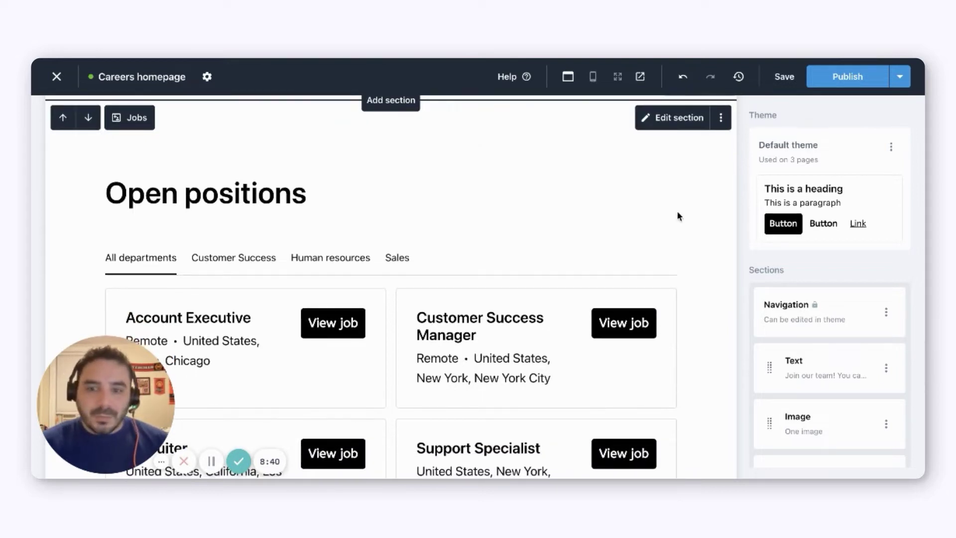
left_click(722, 122)
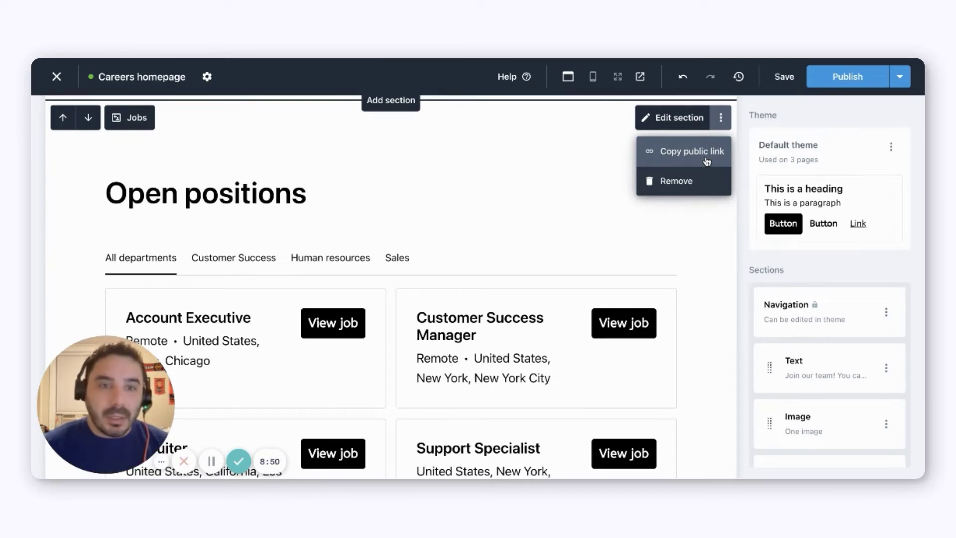
left_click(707, 158)
- In the "Join our team!" text section, edit the Open positions button and set its link to Empty
scroll(597, 234, "up", 8)
scroll(601, 237, "up", 15)
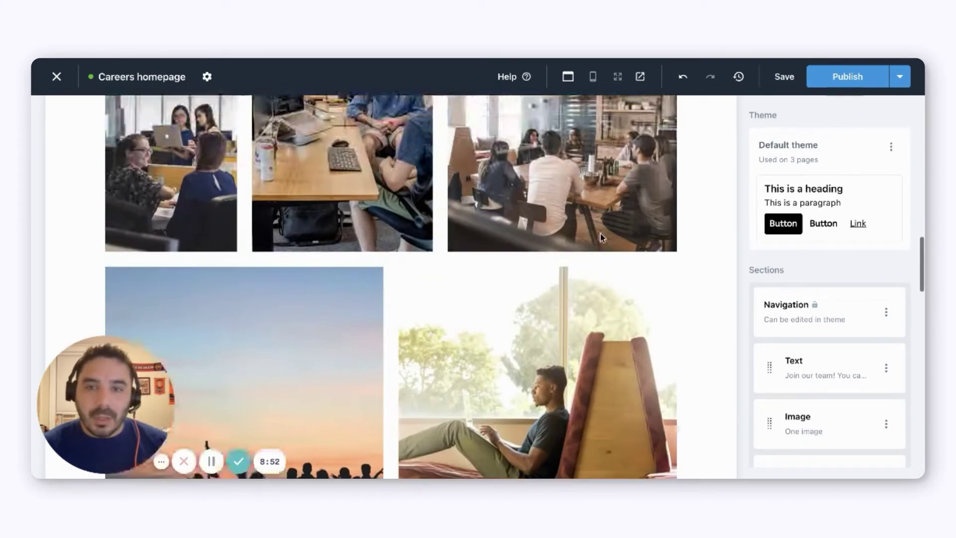
scroll(597, 234, "up", 4)
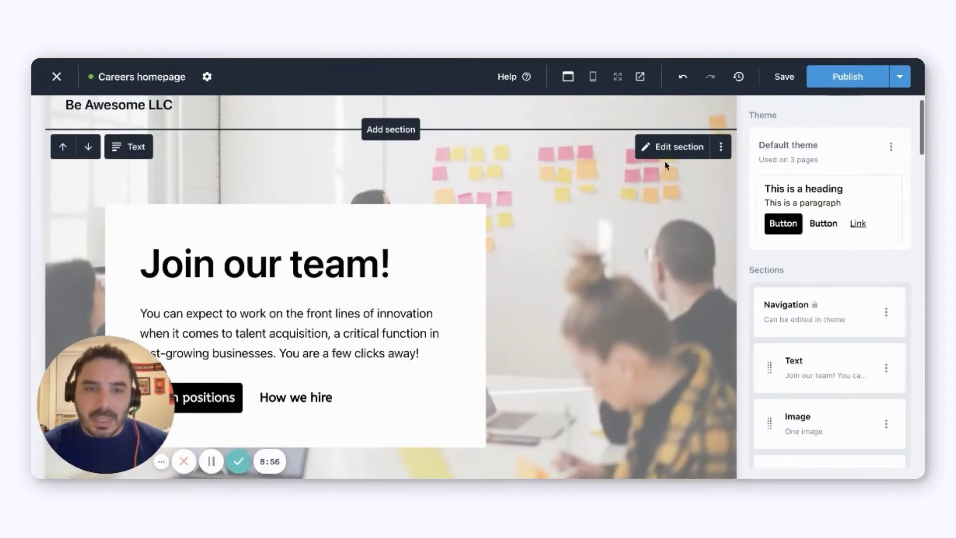
left_click(669, 149)
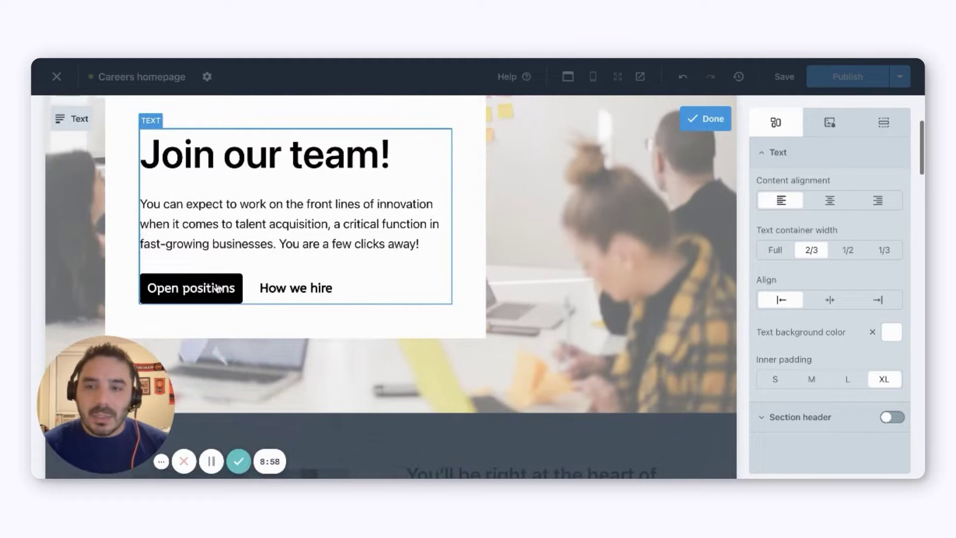
left_click(218, 288)
left_click(187, 252)
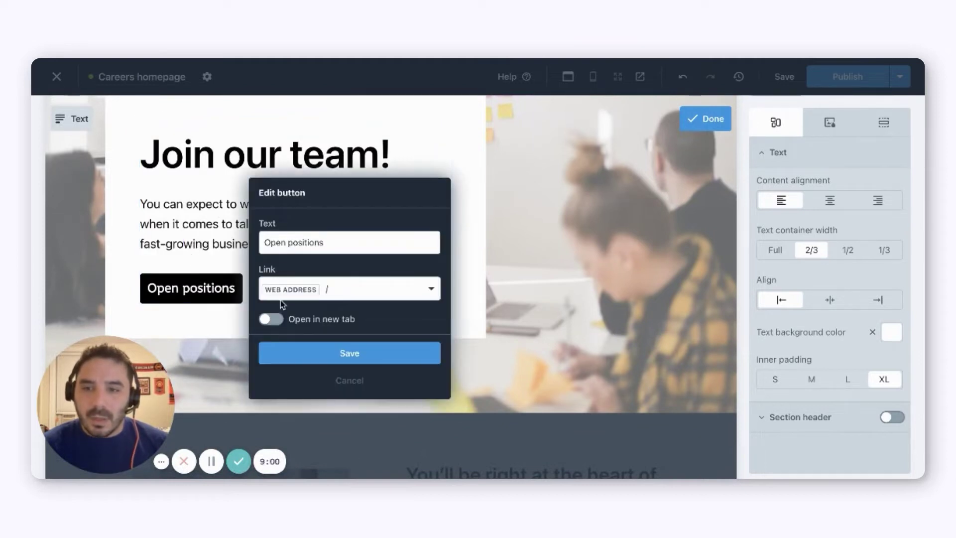
left_click(348, 296)
scroll(368, 354, "down", 5)
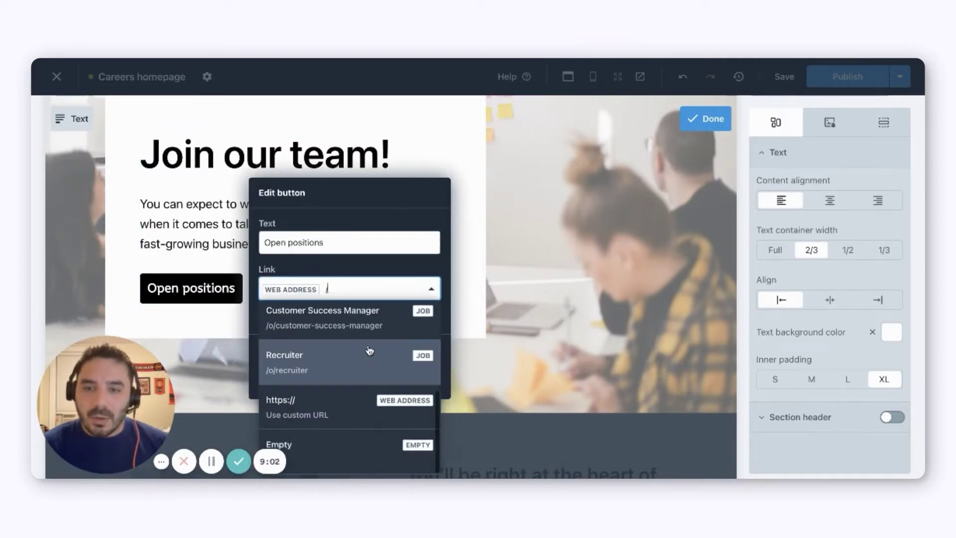
left_click(354, 458)
- Link the Open positions button to the copied jobs section address /#jobs-c88dea0d, save it and finish editing the text section
left_click(346, 290)
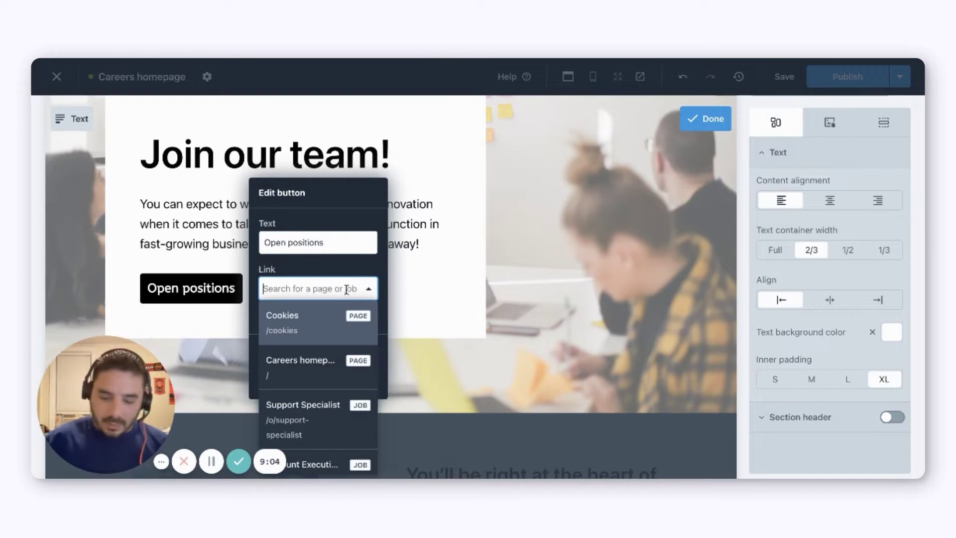
key("ctrl+v")
left_click(347, 325)
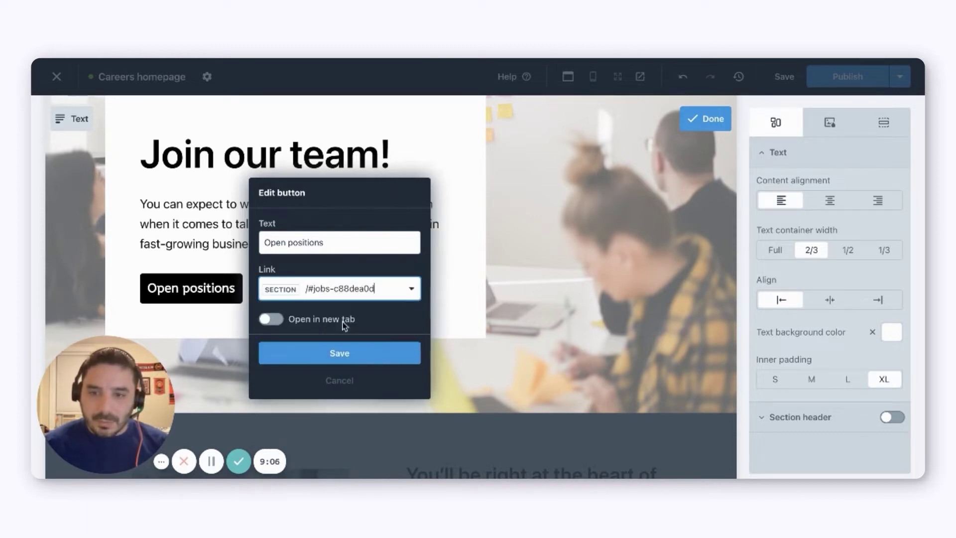
left_click(354, 363)
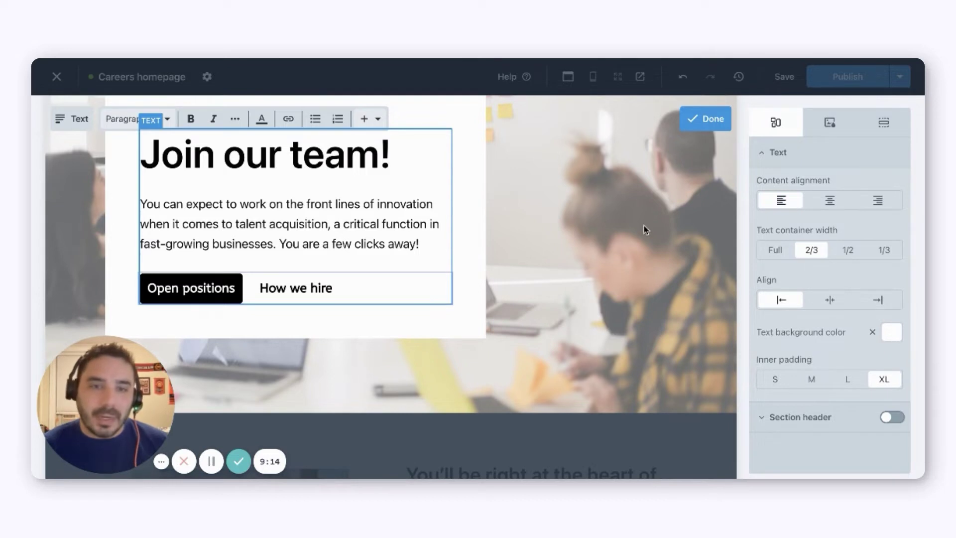
left_click(705, 119)
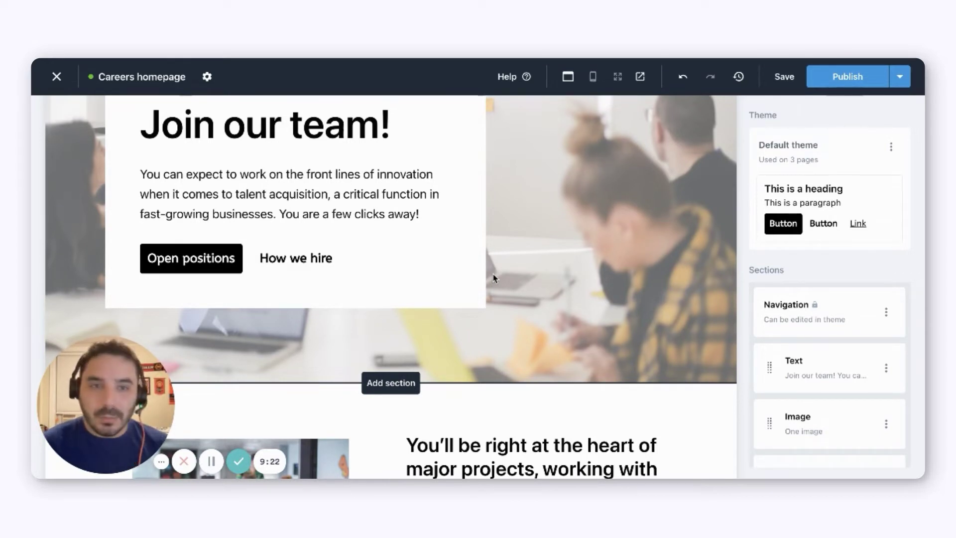
- Open the Default theme for editing and look over its color settings
scroll(493, 275, "up", 4)
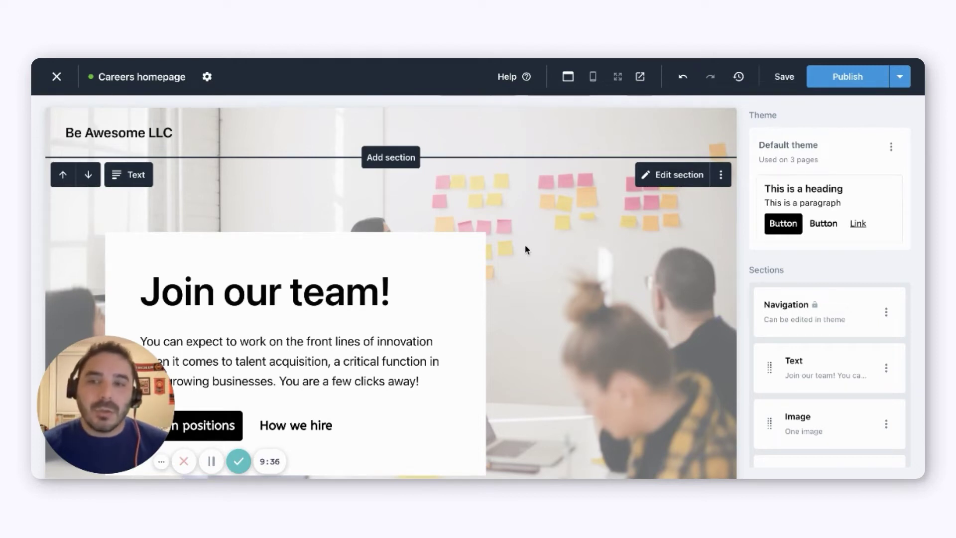
mouse_move(407, 135)
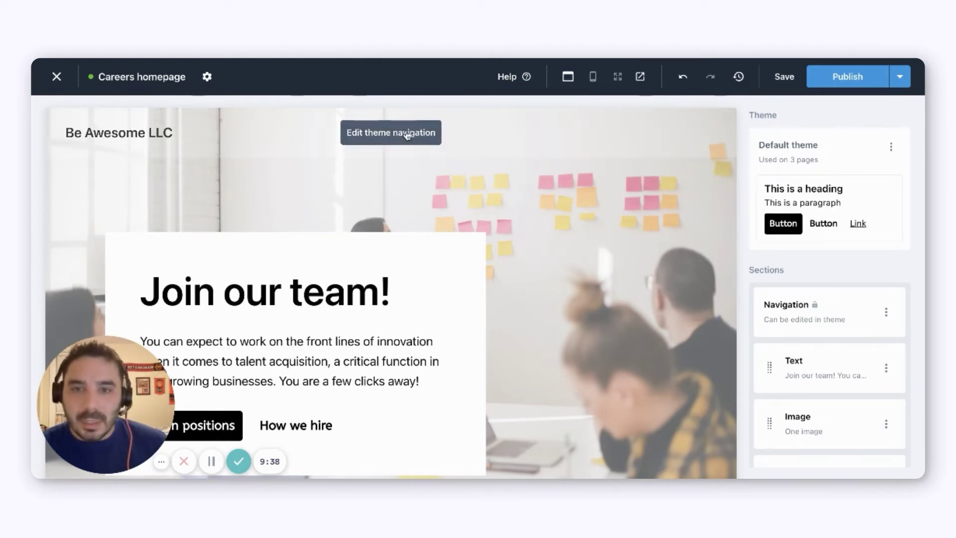
mouse_move(866, 211)
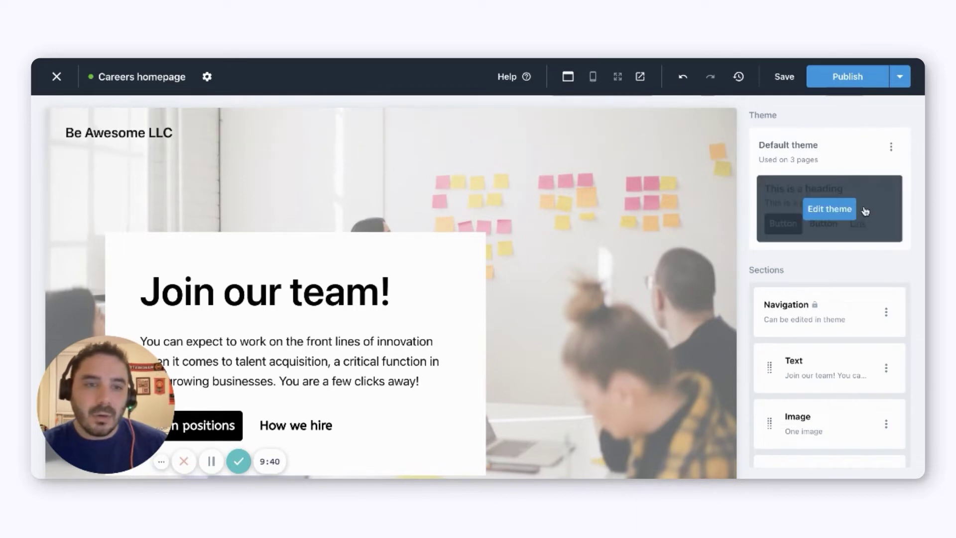
left_click(829, 210)
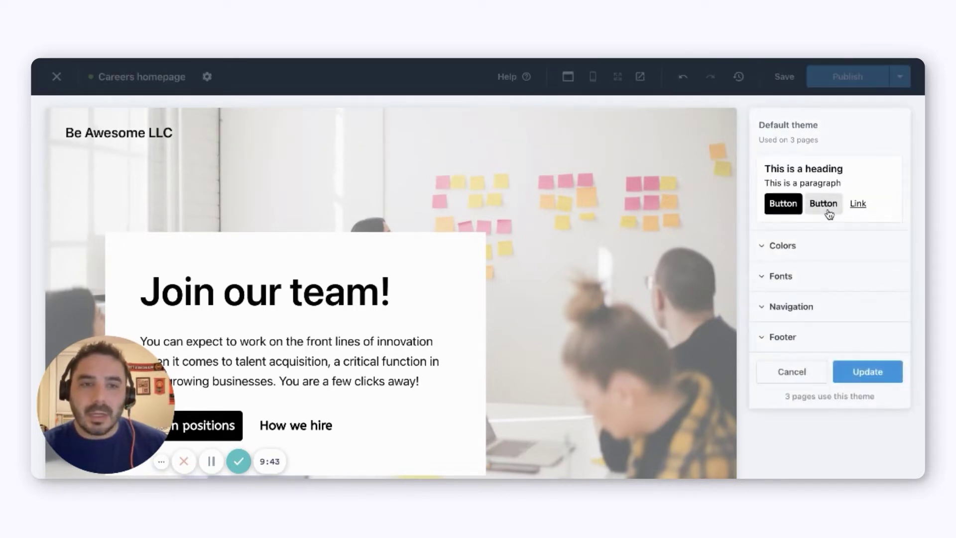
left_click(795, 244)
scroll(836, 301, "down", 2)
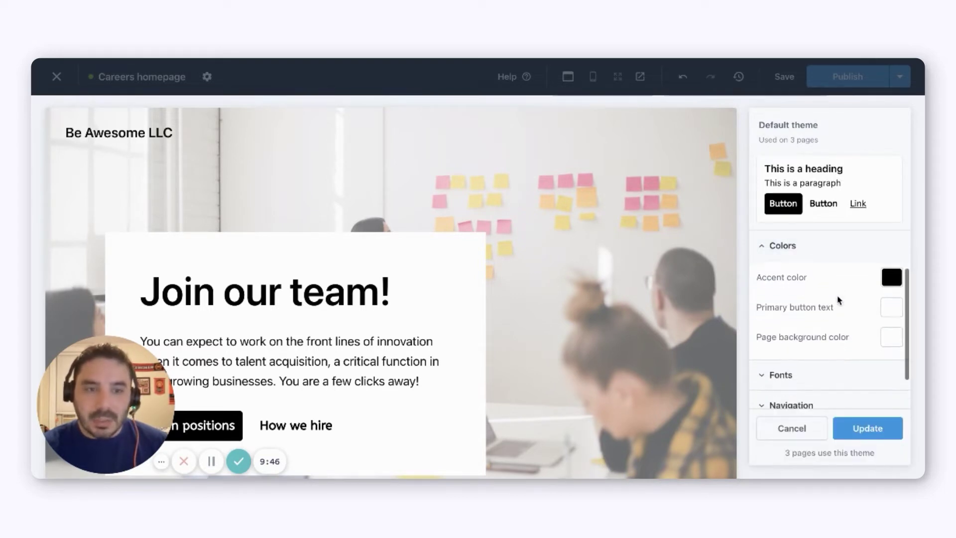
scroll(839, 300, "up", 2)
left_click(804, 246)
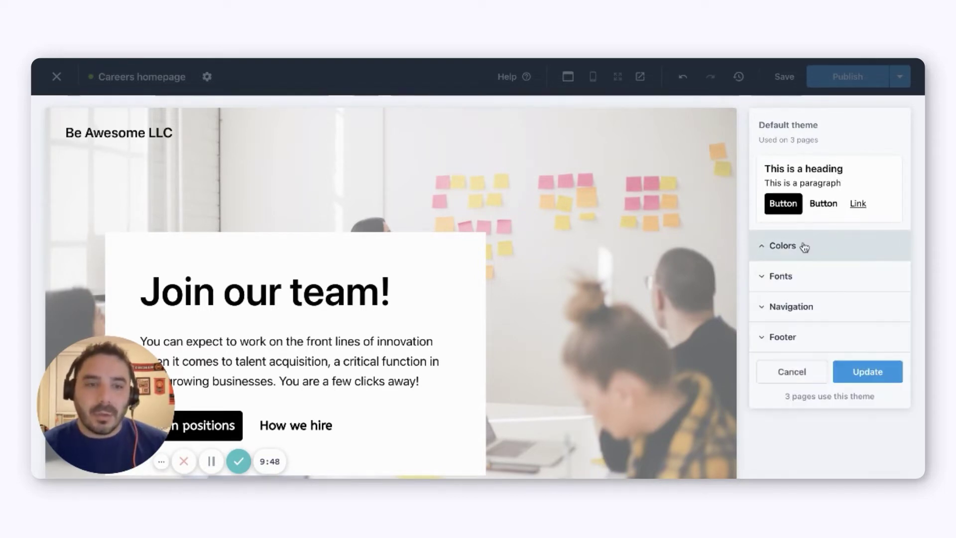
- Set both the heading font and the paragraph font of the Default theme to ABeeZee
left_click(781, 277)
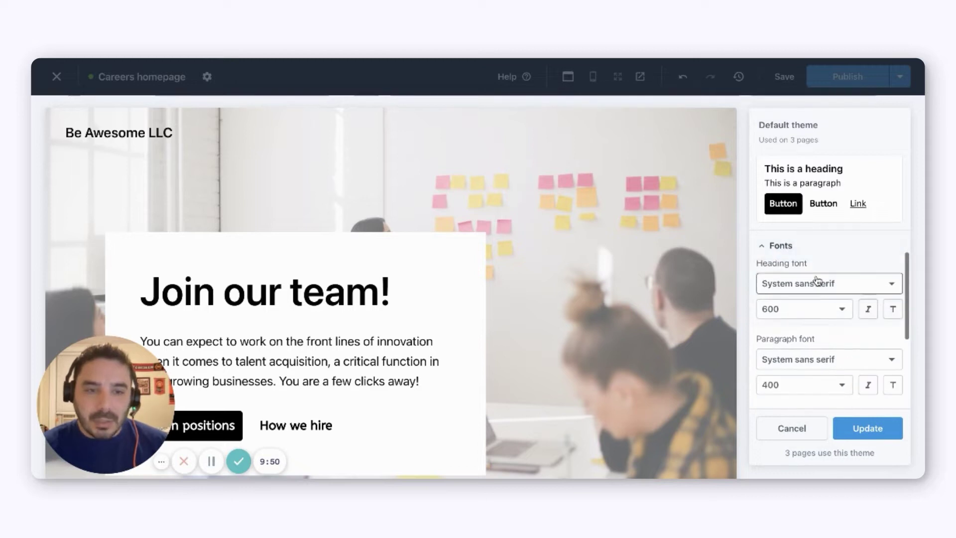
left_click(823, 284)
left_click(784, 405)
scroll(808, 342, "down", 2)
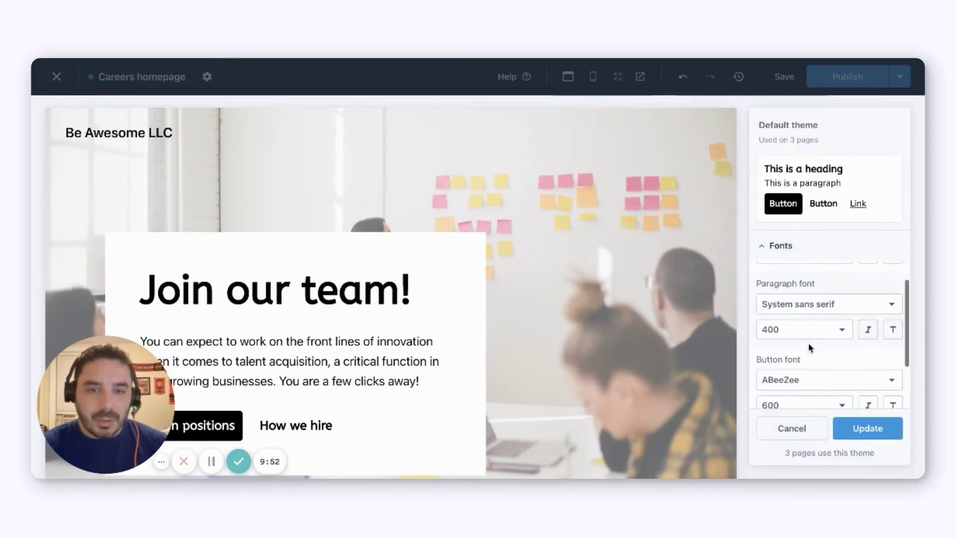
left_click(813, 312)
left_click(813, 427)
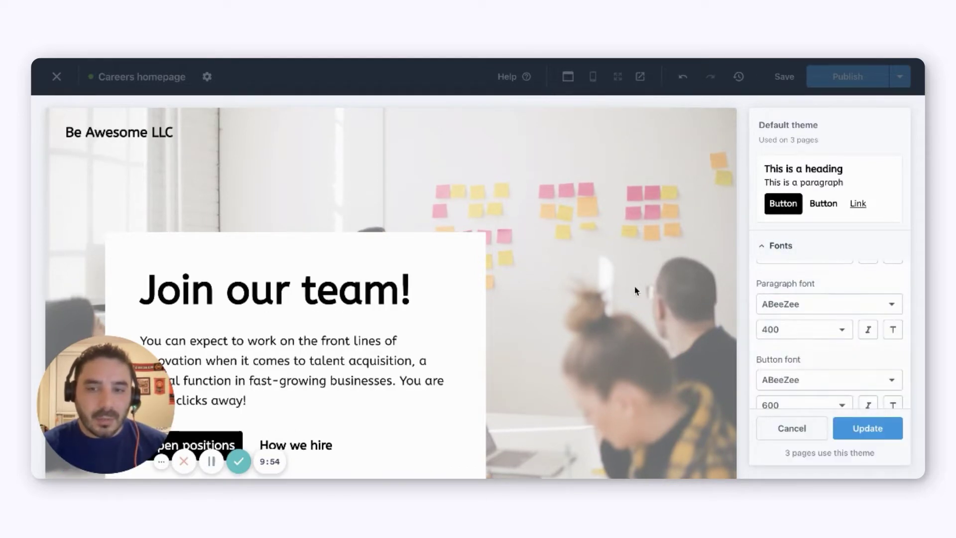
scroll(641, 287, "down", 2)
scroll(860, 356, "down", 3)
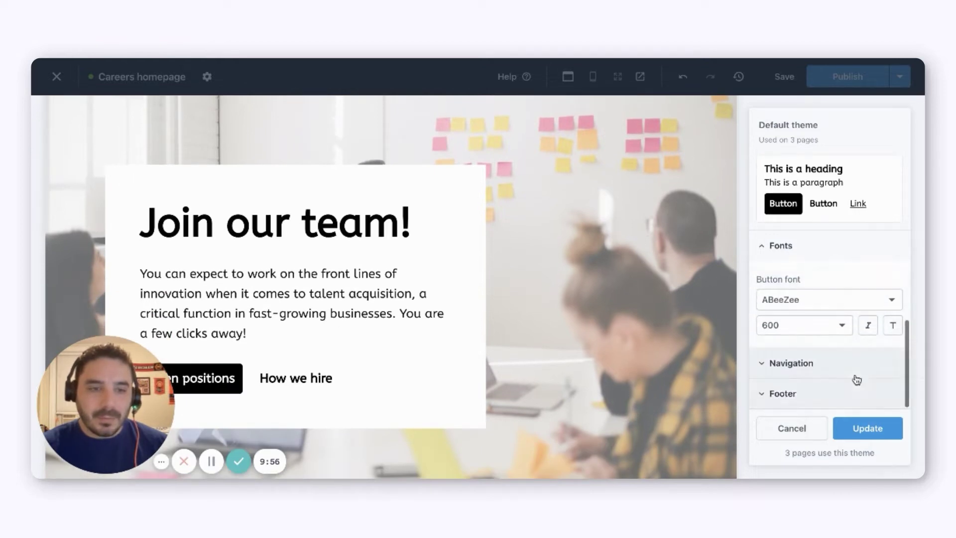
scroll(842, 343, "up", 6)
left_click(804, 246)
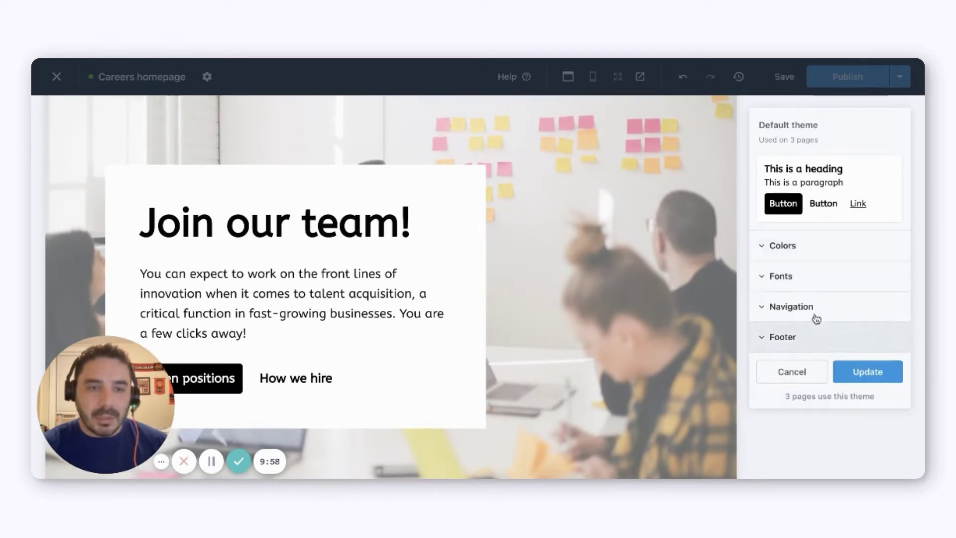
- Upload the AWESOME! image as the logo in the Default theme's navigation
scroll(640, 272, "up", 2)
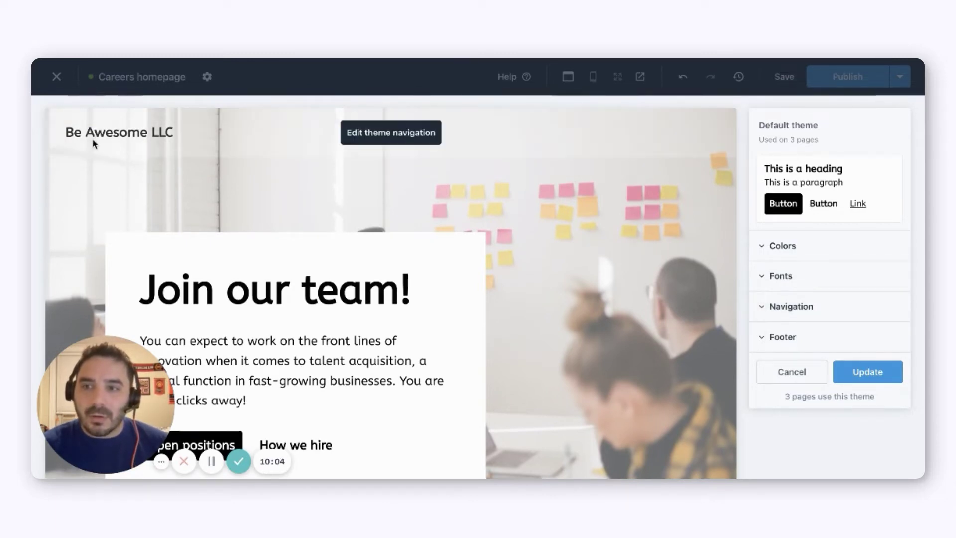
left_click(802, 305)
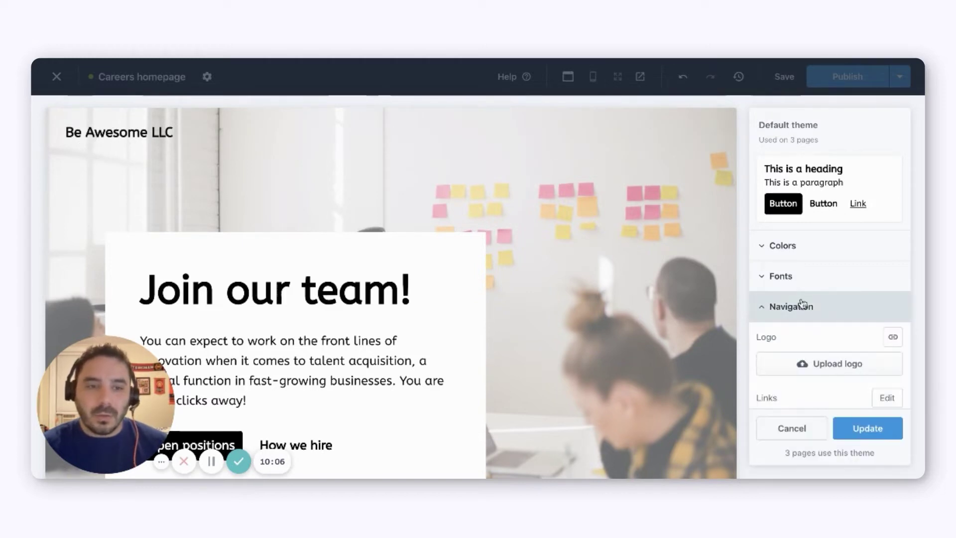
scroll(819, 329, "down", 2)
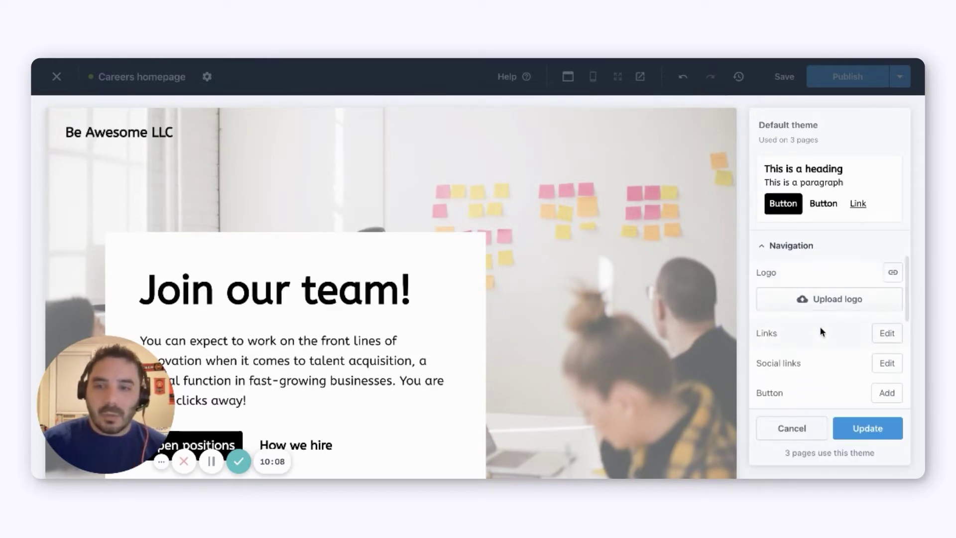
left_click(842, 309)
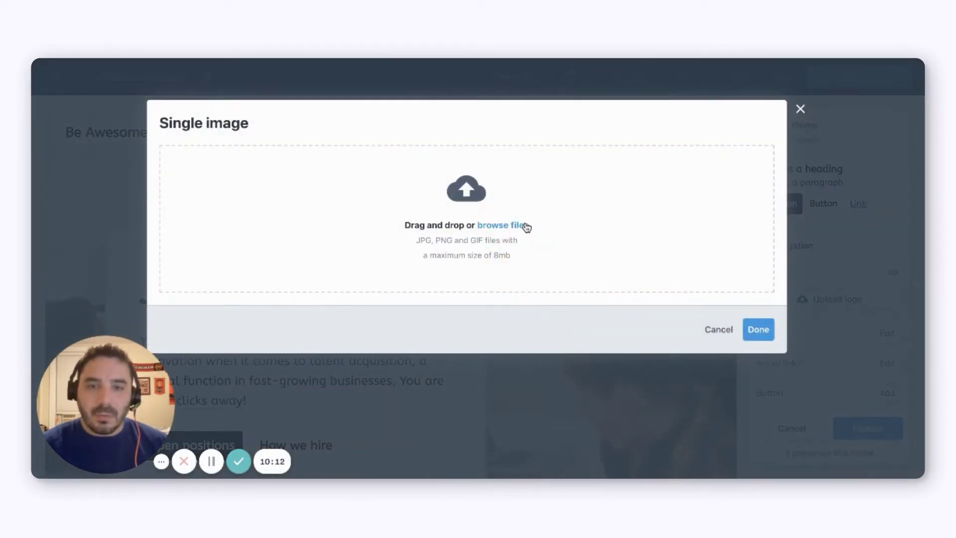
left_click(526, 226)
left_click(384, 144)
double_click(385, 143)
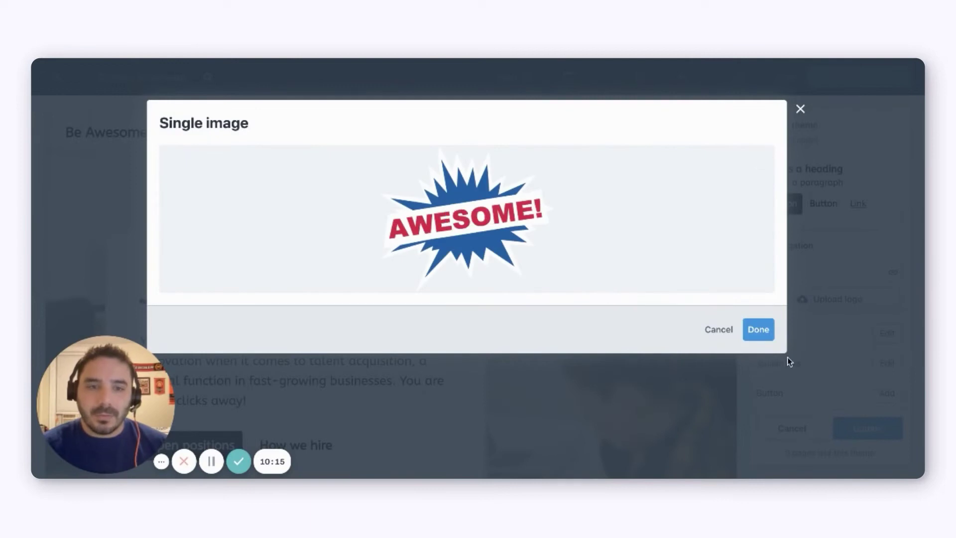
left_click(760, 331)
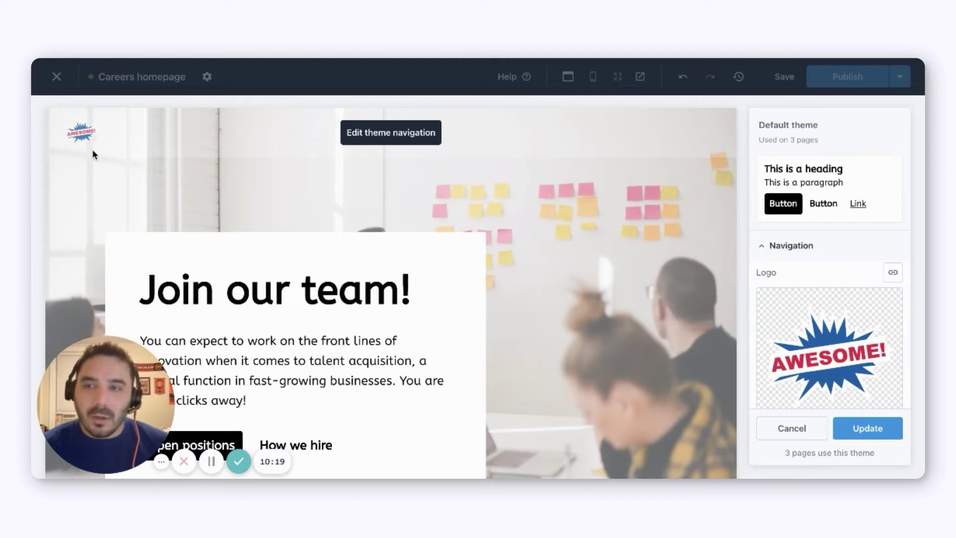
scroll(831, 322, "up", 2)
scroll(832, 322, "down", 4)
scroll(832, 324, "down", 2)
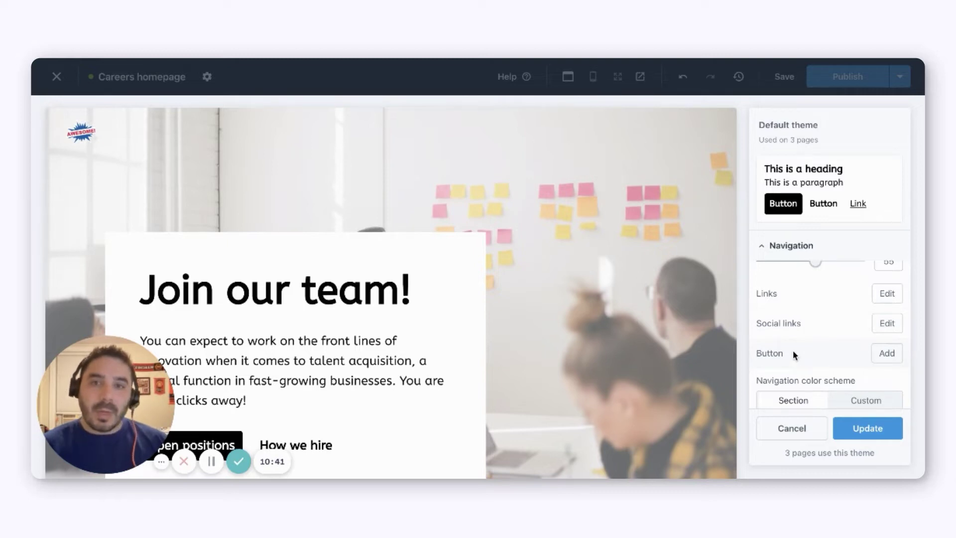
left_click(885, 354)
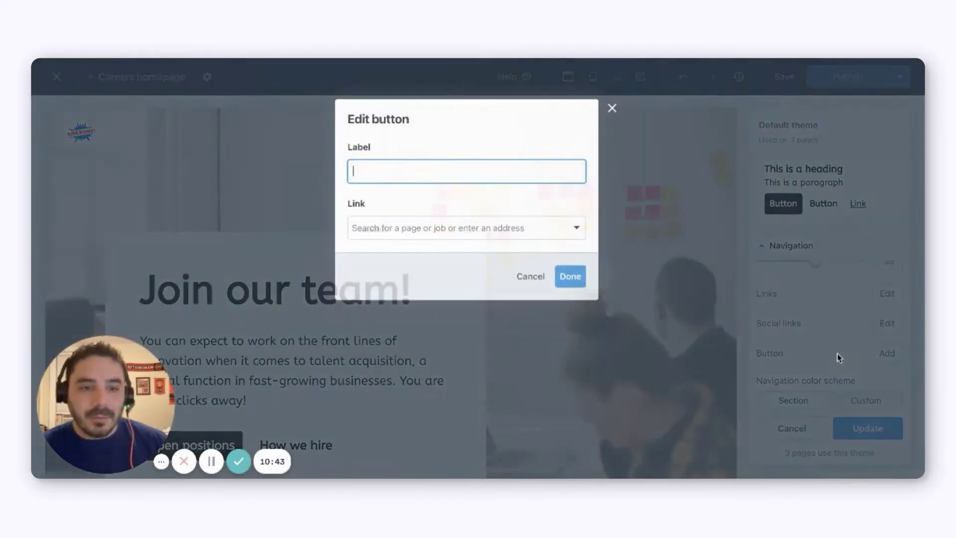
type("Company Website")
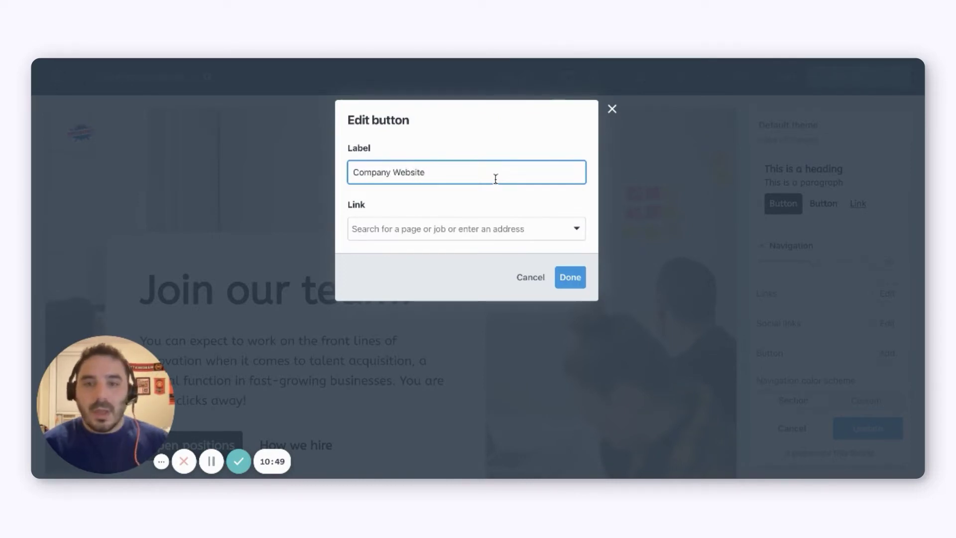
left_click(485, 227)
type("re")
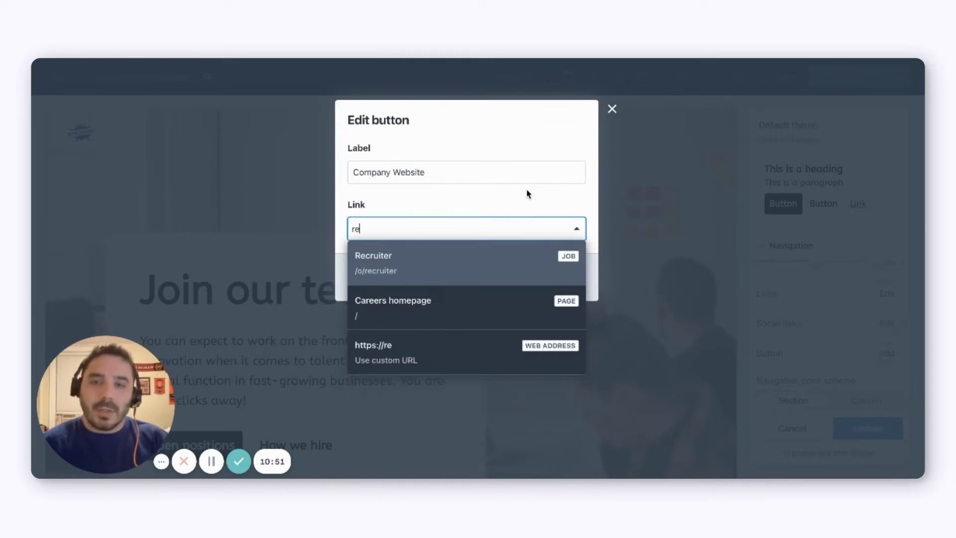
type("cruitee.com")
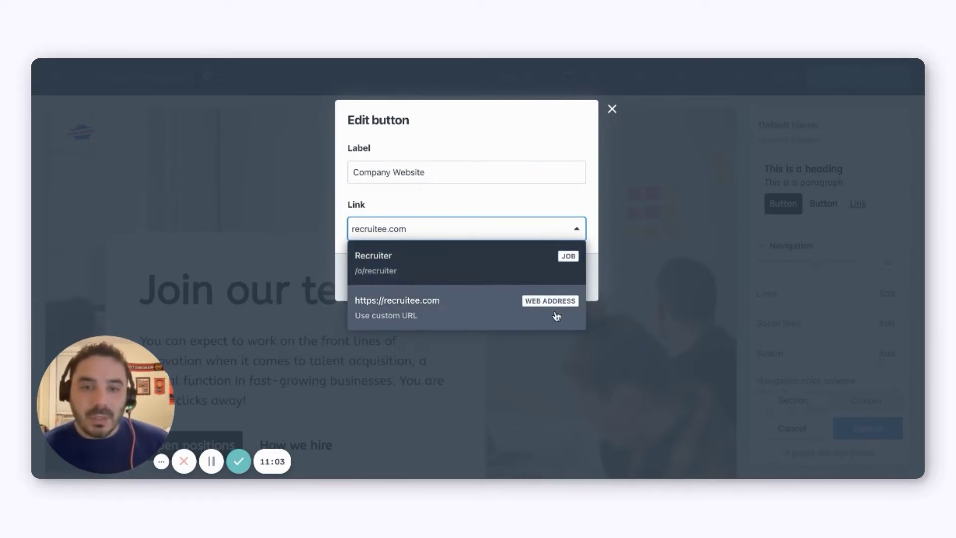
left_click(442, 309)
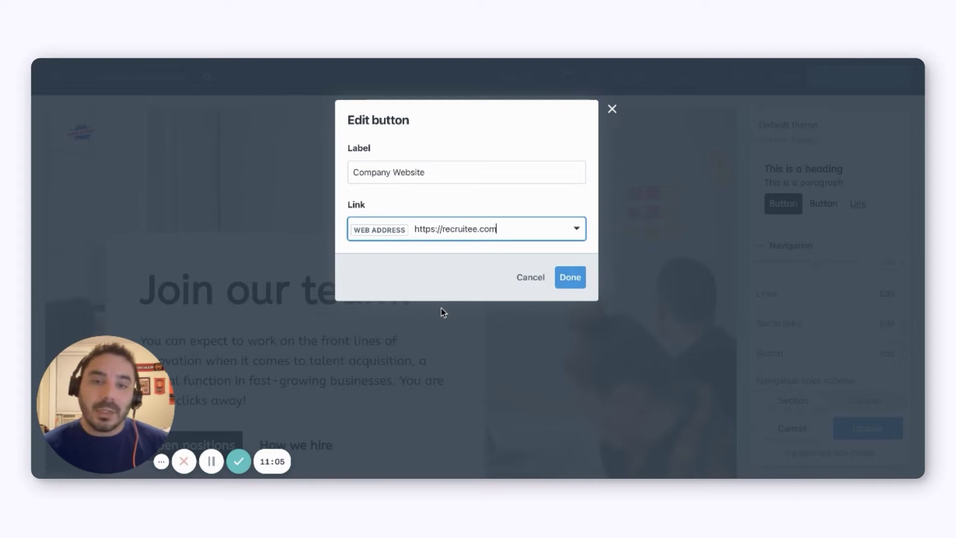
left_click(569, 277)
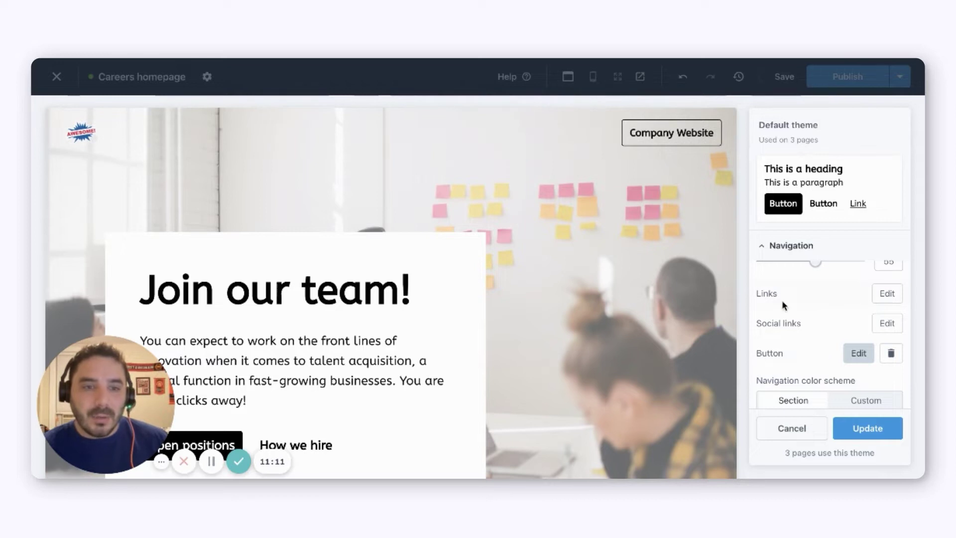
left_click(875, 323)
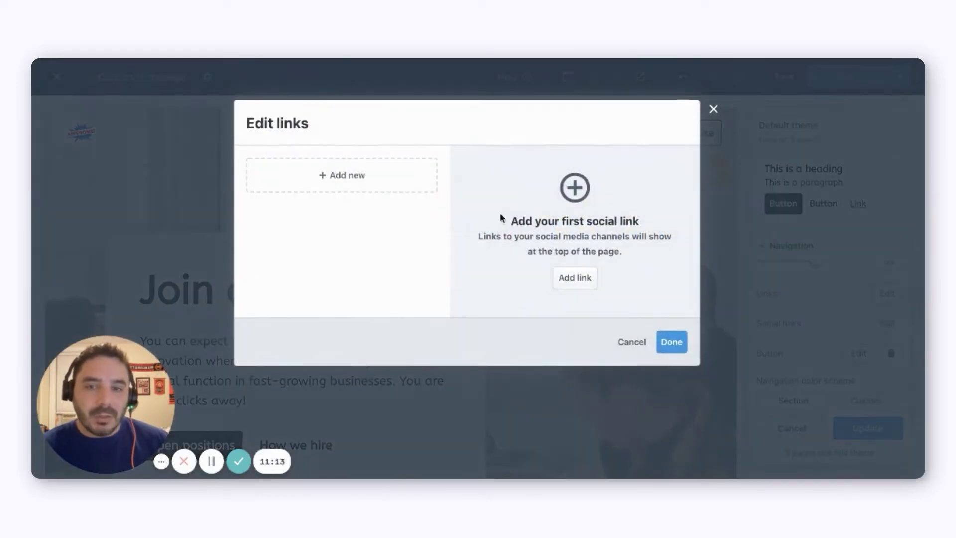
left_click(349, 182)
left_click(522, 238)
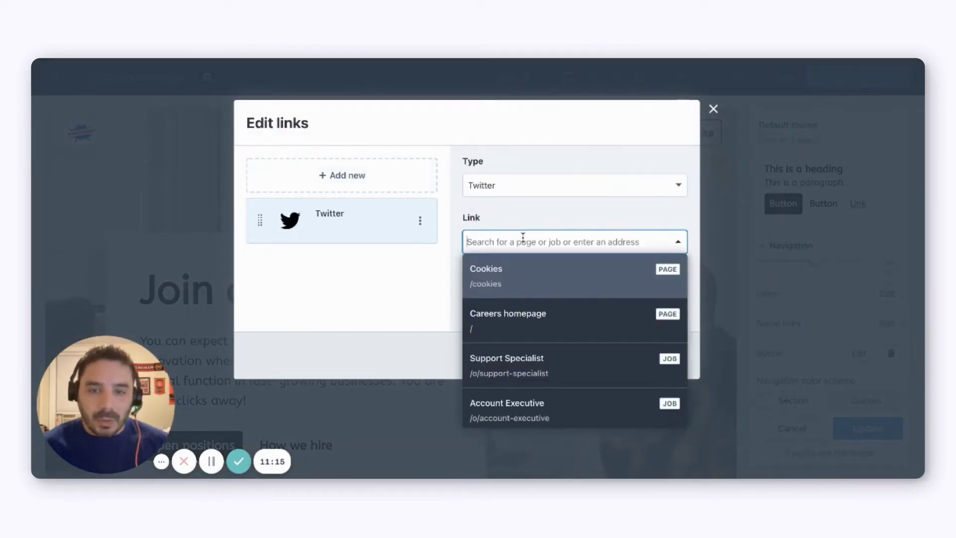
type("twitter.com")
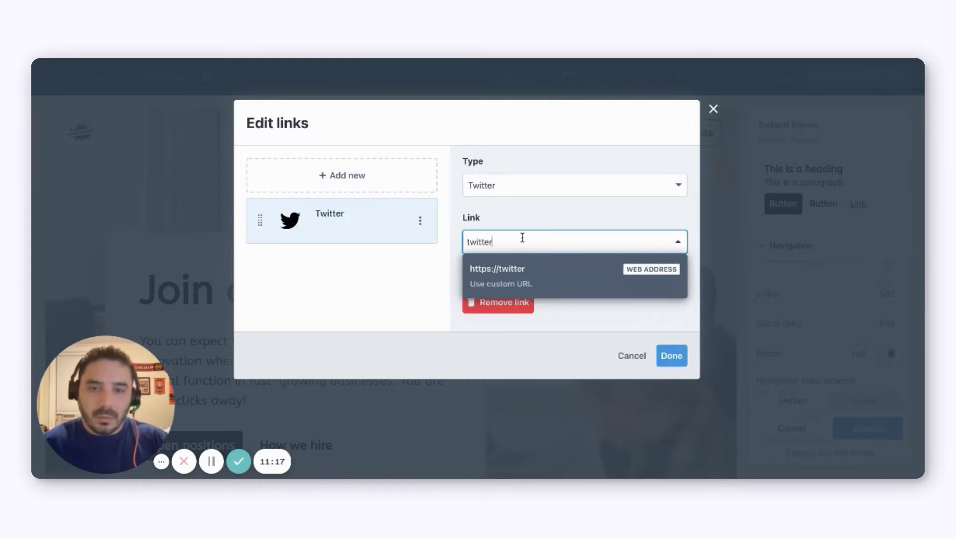
key("Return")
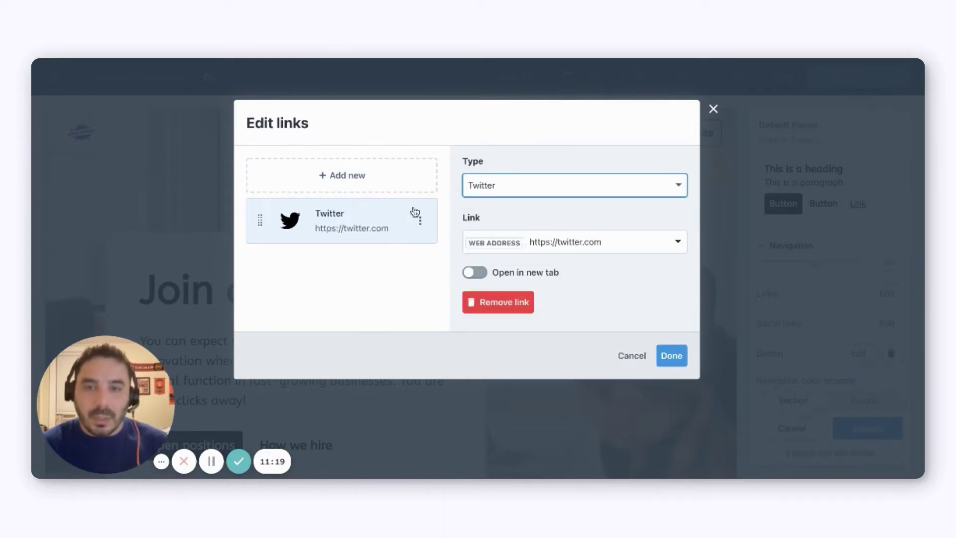
left_click(355, 180)
left_click(524, 191)
left_click(523, 218)
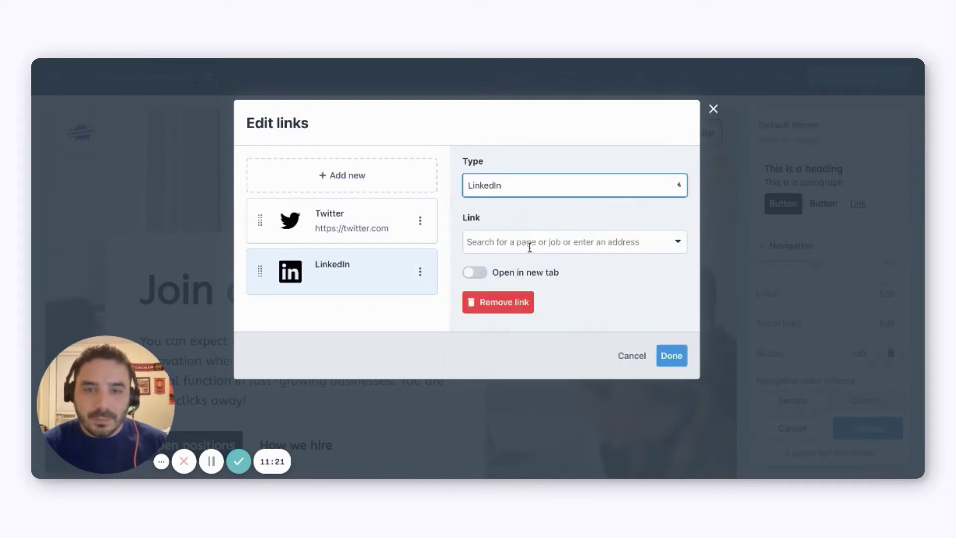
left_click(552, 244)
type("LinkedIn")
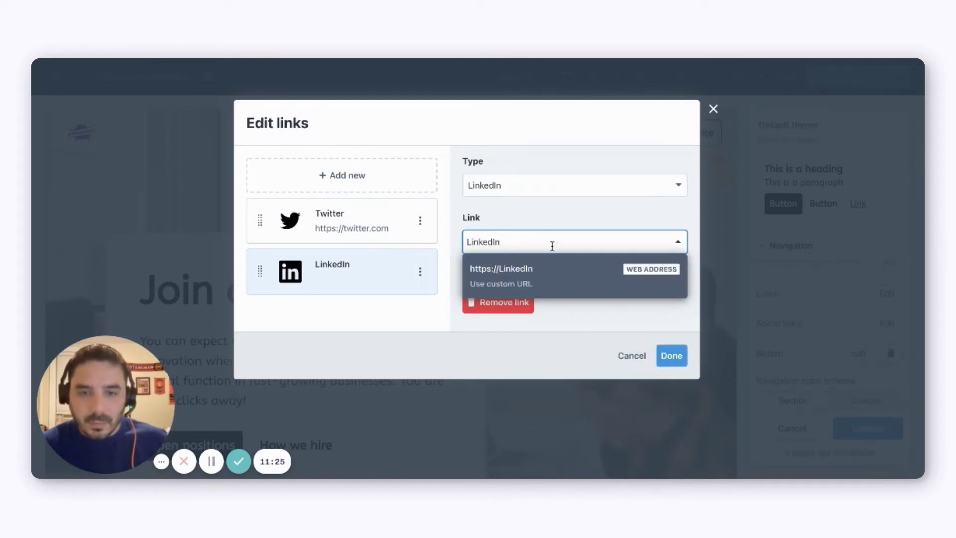
type(".com")
key("Return")
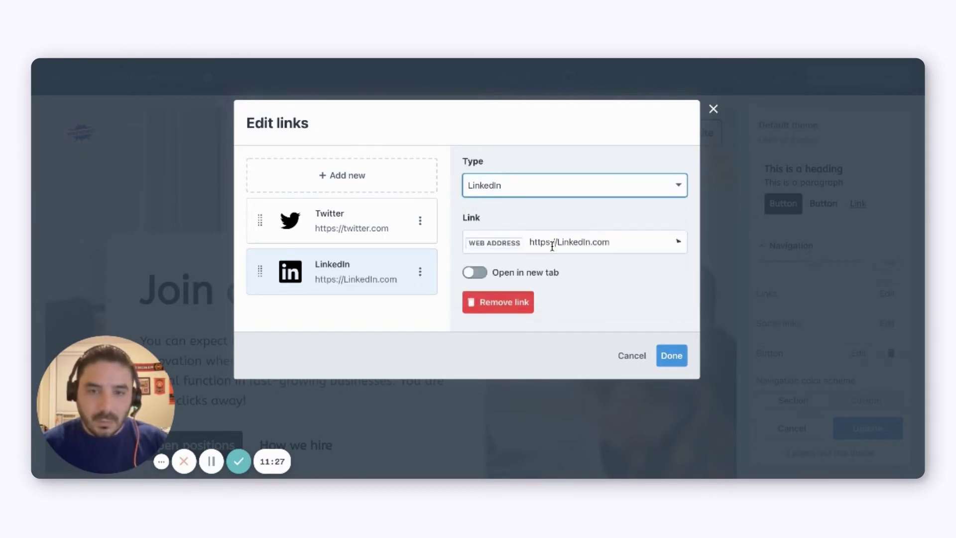
left_click(390, 182)
left_click(533, 196)
left_click(551, 257)
left_click(554, 241)
type("F")
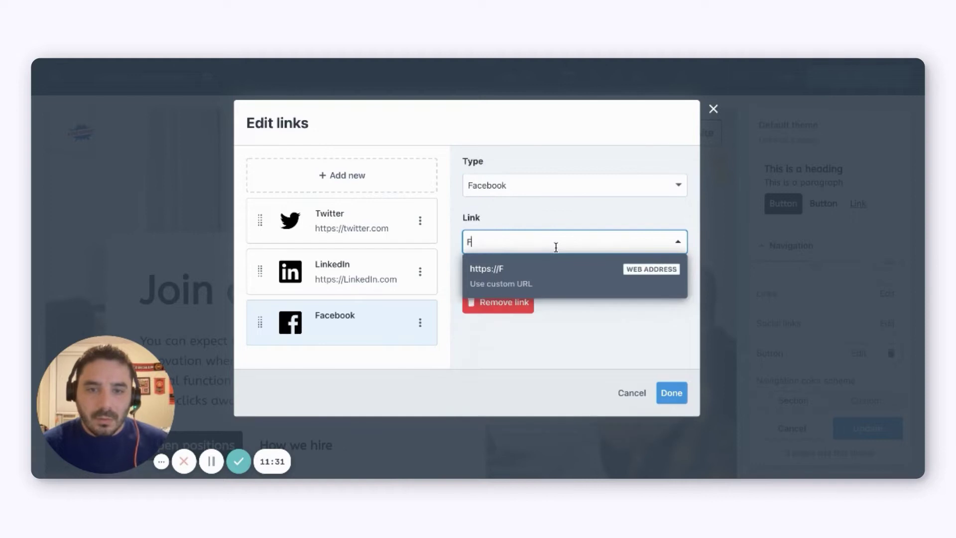
type("acebook.com")
key("Return")
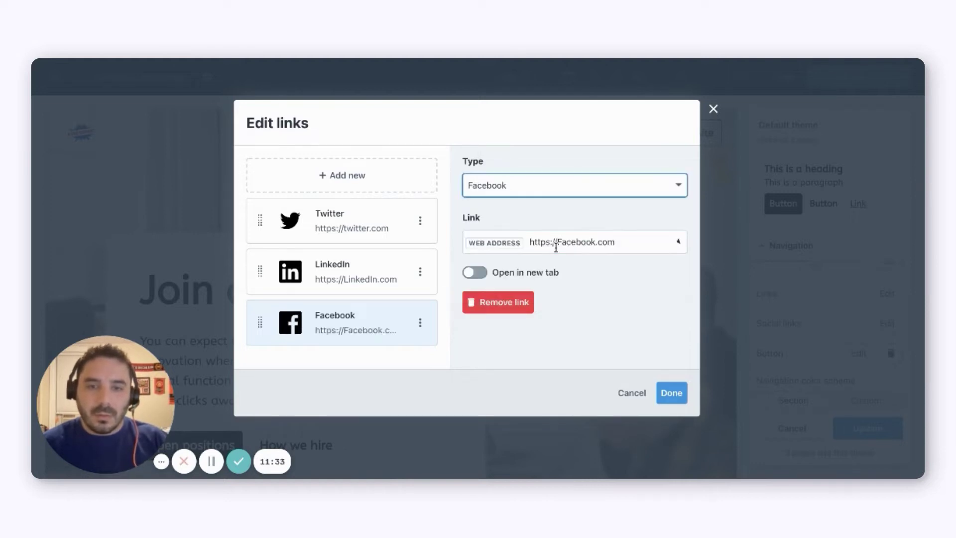
left_click(367, 183)
left_click(529, 195)
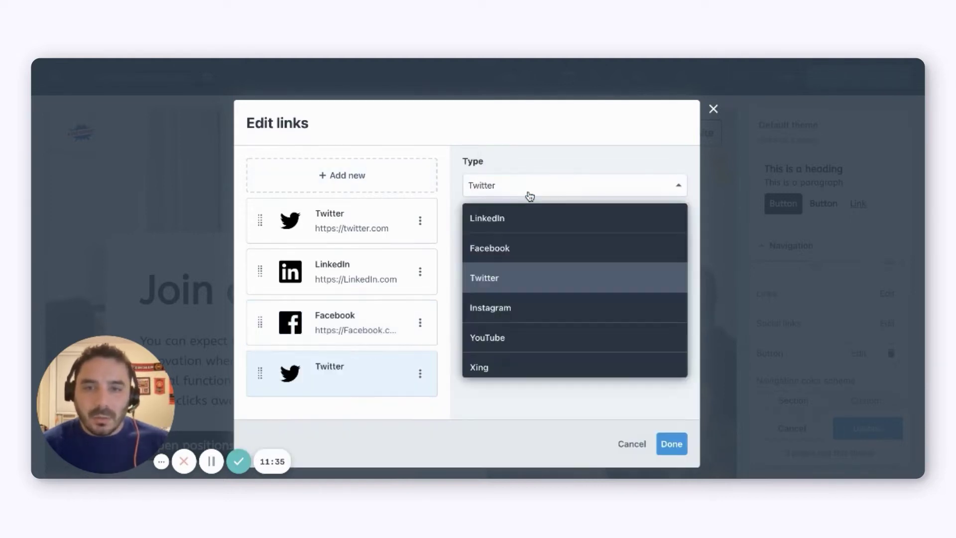
left_click(523, 307)
left_click(529, 238)
type("I")
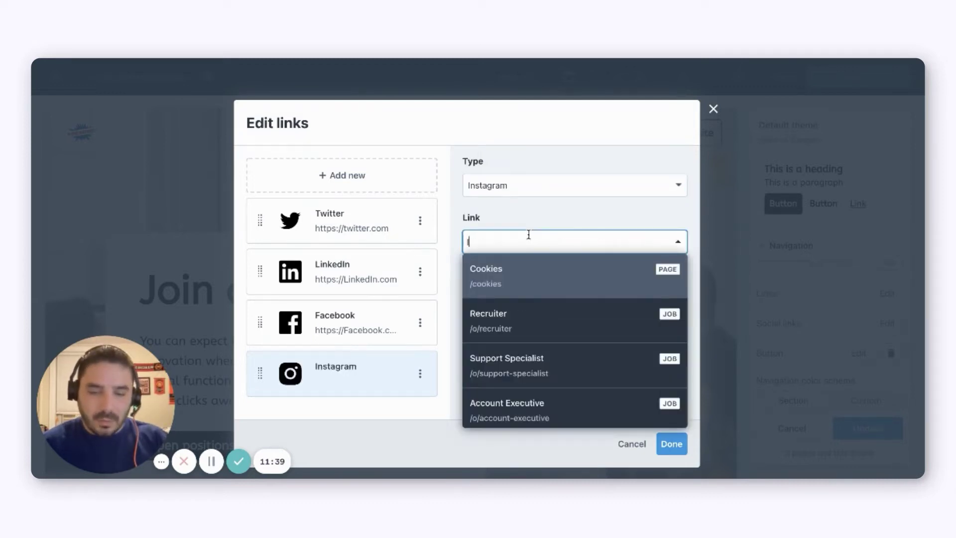
type("nstagram.com")
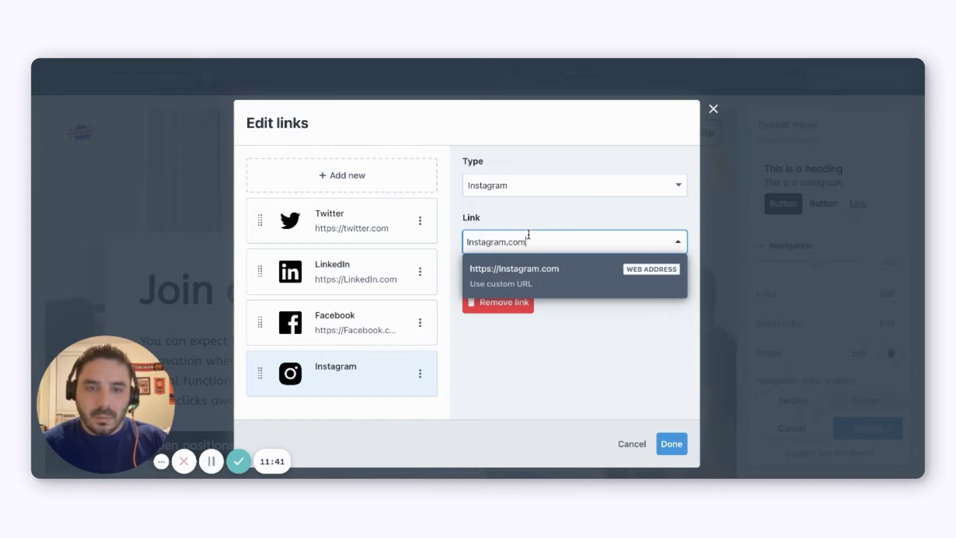
key("Return")
- Set the Instagram, Facebook, LinkedIn and Twitter links to open in a new tab, and save them with LinkedIn moved above Twitter
left_click(474, 273)
left_click(371, 331)
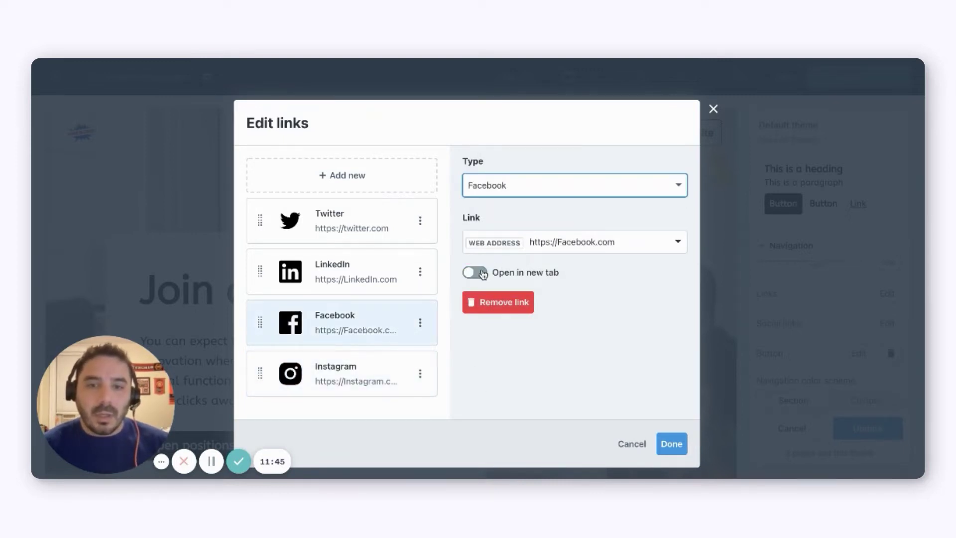
left_click(353, 278)
left_click(483, 272)
left_click(350, 227)
left_click(475, 272)
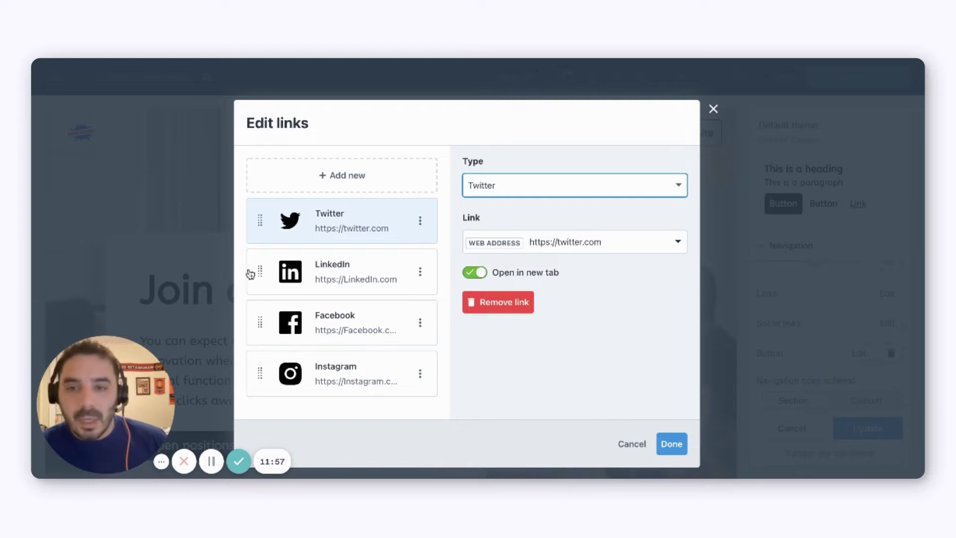
left_click_drag(254, 273, 257, 216)
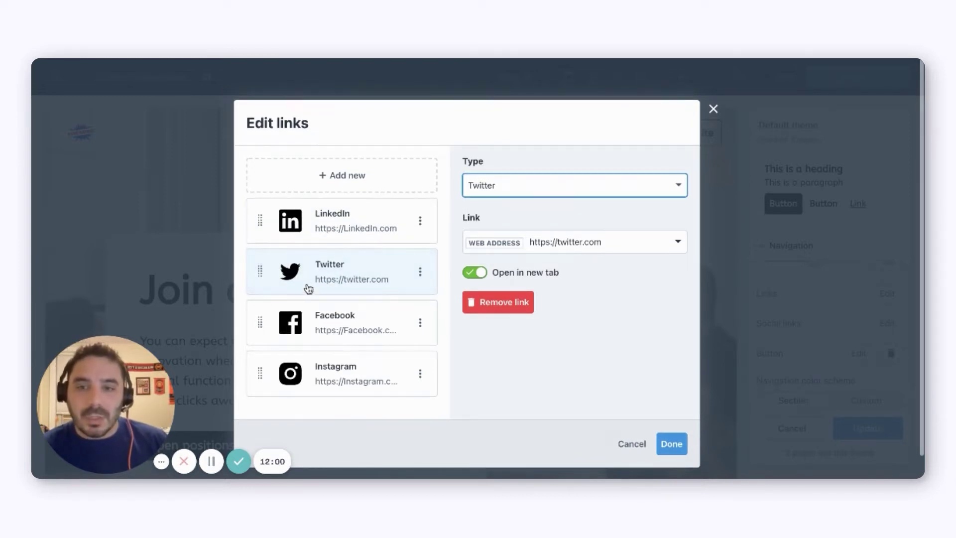
left_click(666, 448)
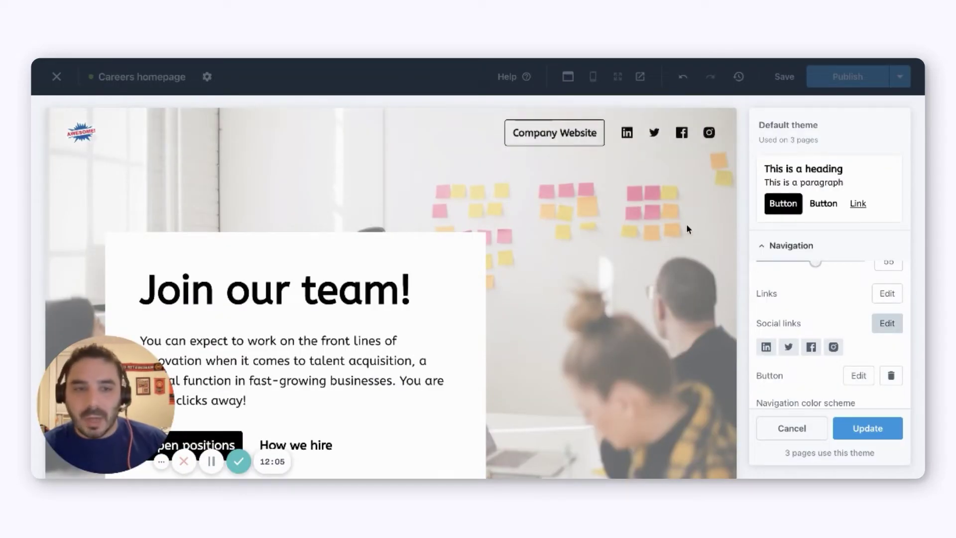
- Open the navigation links for editing and add a link labelled About Us
left_click(880, 300)
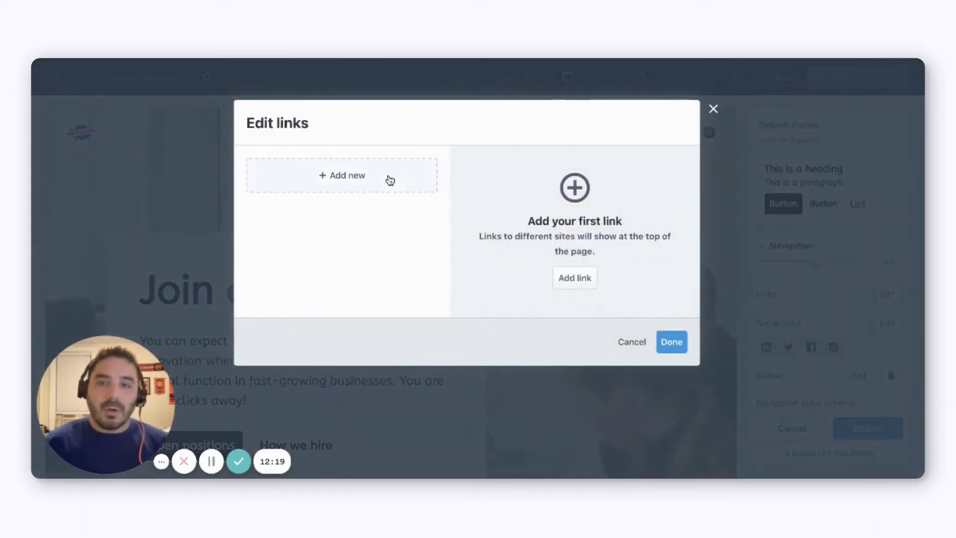
left_click(387, 178)
type("About u")
key("BackSpace")
type("Us")
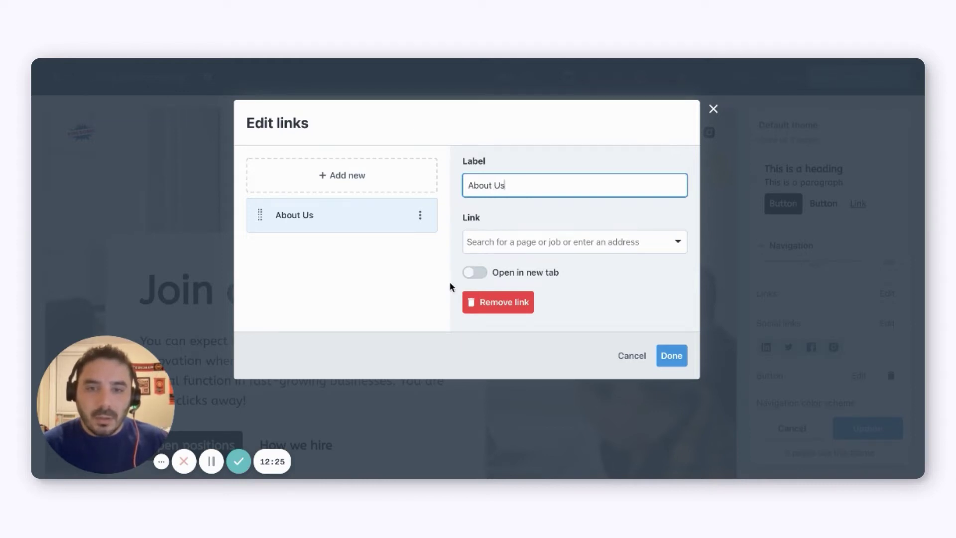
- Add a second navigation link labelled Meet our team
left_click(356, 178)
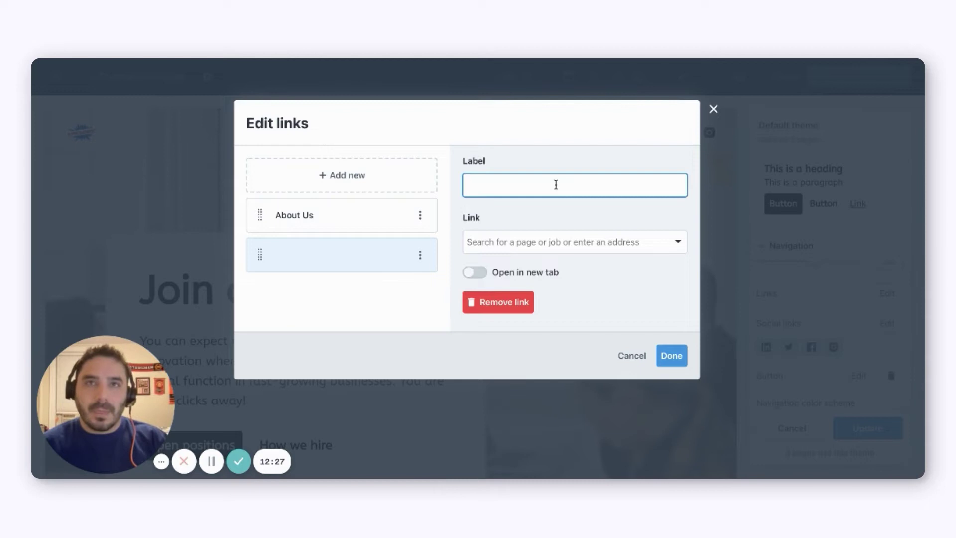
type("How")
key("BackSpace")
key("BackSpace")
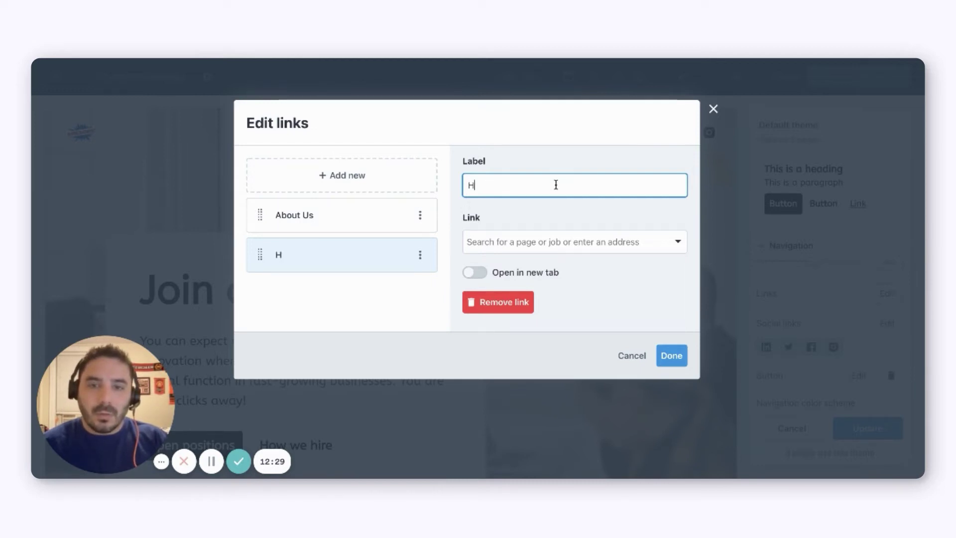
type("Meet our team")
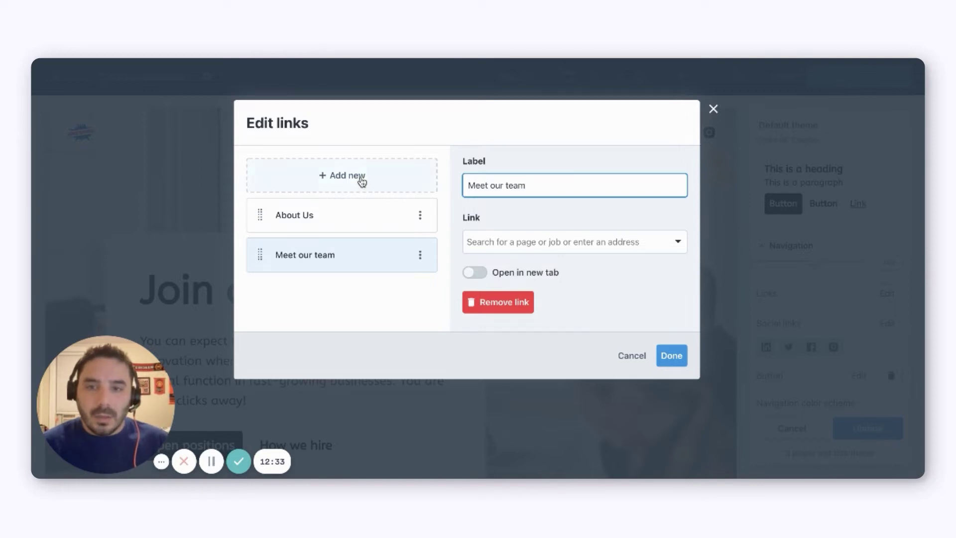
- Add a third navigation link labelled Our Office Locations
left_click(360, 180)
type("Our Offc")
type("ce Locations")
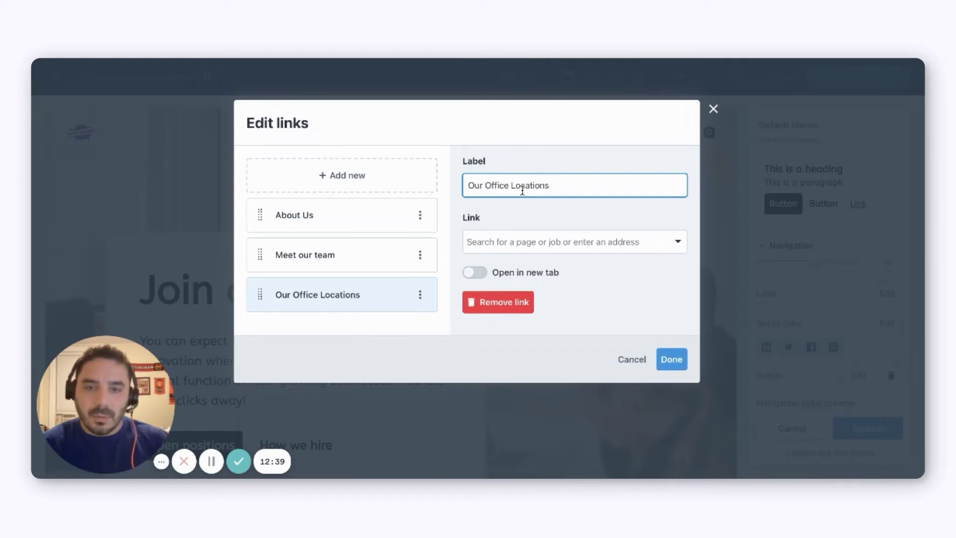
- Save the navigation links About Us, Meet our team and Our Office Locations, and review them in the page header
left_click(671, 359)
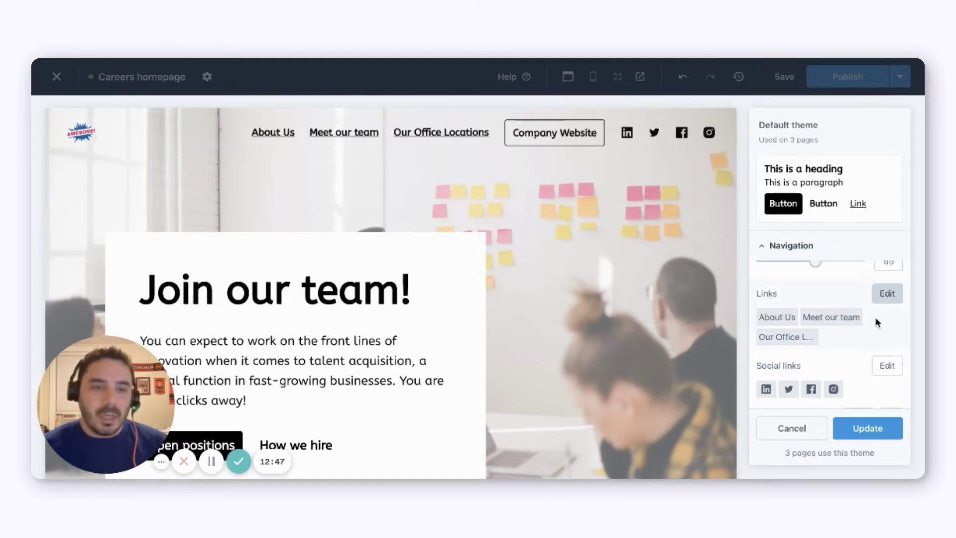
scroll(874, 317, "down", 1)
scroll(874, 319, "up", 3)
scroll(625, 318, "down", 2)
scroll(625, 318, "up", 2)
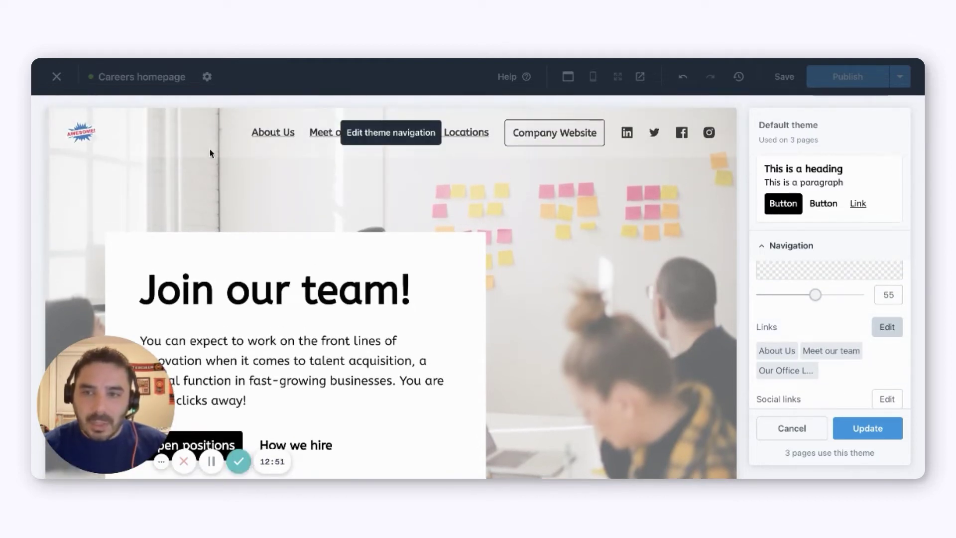
- Switch the navigation color scheme to Custom and set its background color to #000000
scroll(797, 319, "down", 2)
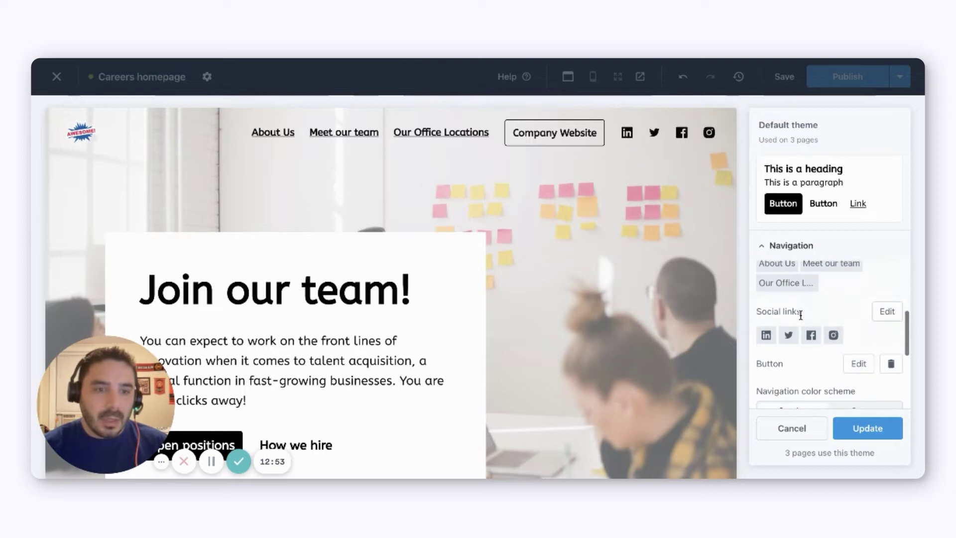
scroll(801, 314, "down", 1)
scroll(844, 339, "down", 1)
left_click(842, 340)
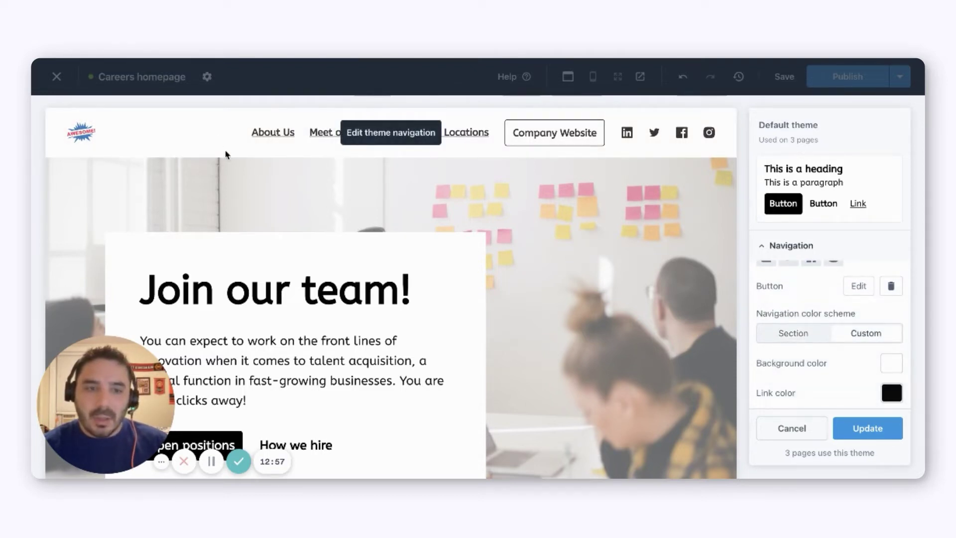
scroll(839, 357, "down", 1)
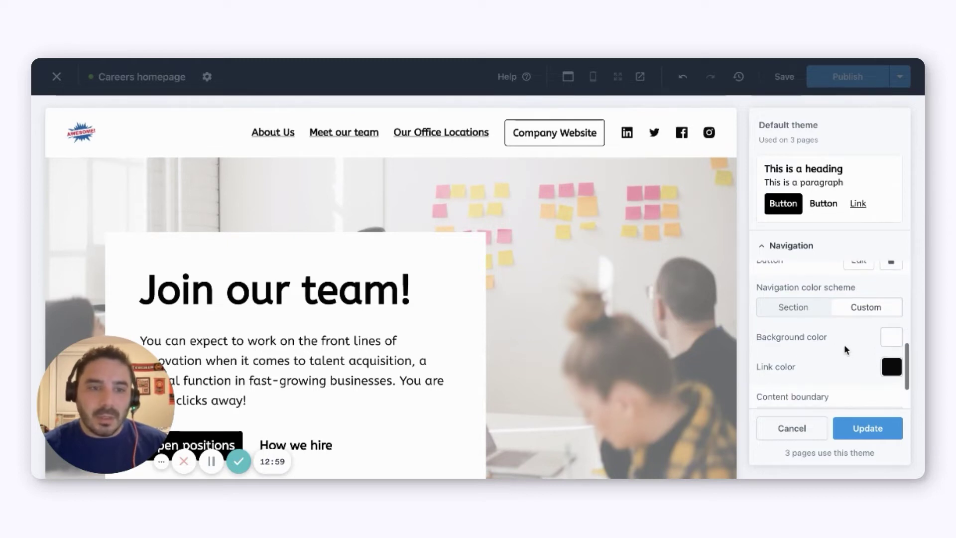
left_click(892, 339)
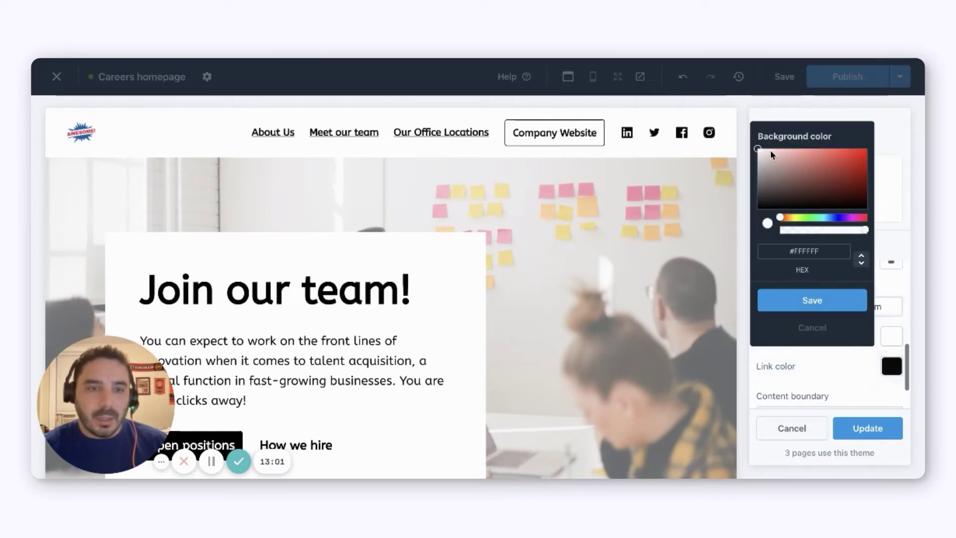
left_click_drag(759, 165, 757, 208)
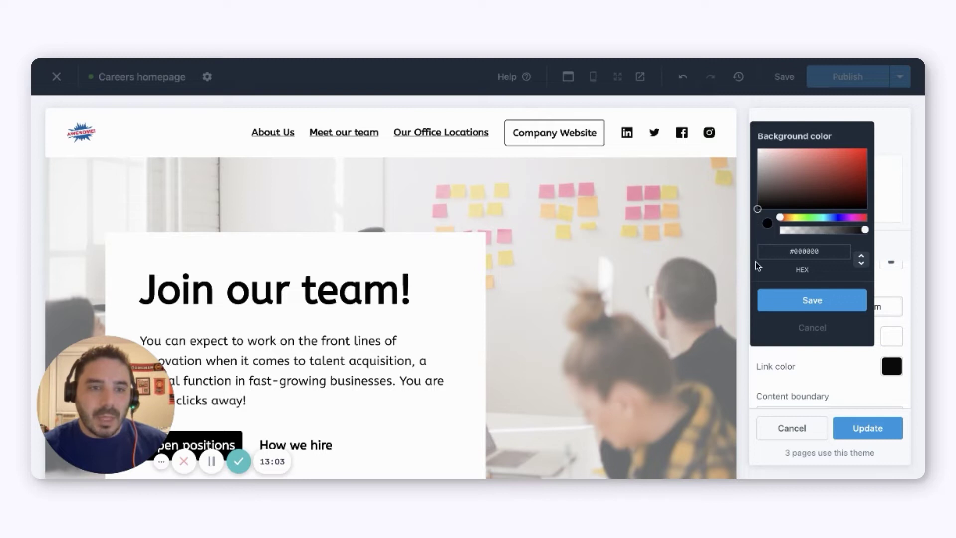
left_click(760, 300)
- Set the navigation link color to white and save it
left_click(893, 371)
left_click_drag(757, 237, 748, 185)
left_click(777, 330)
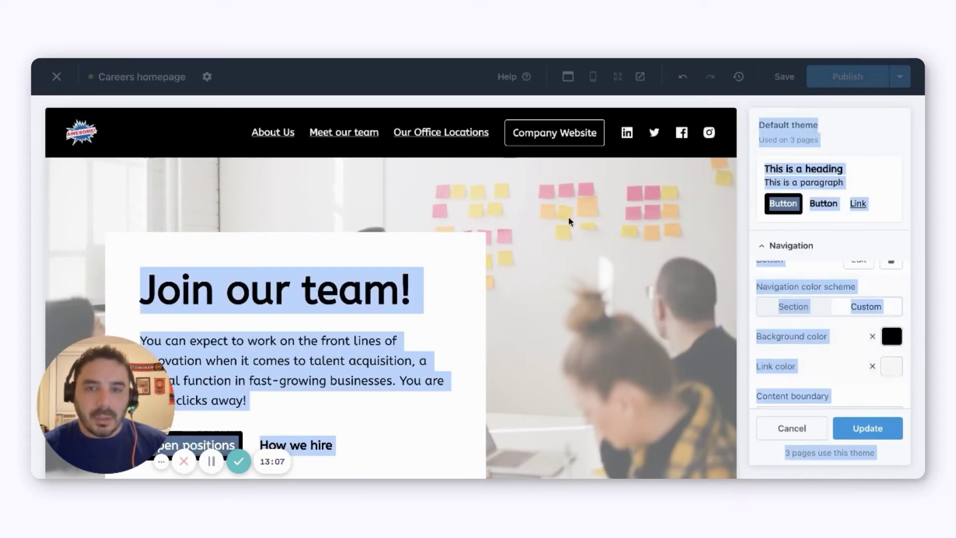
left_click(753, 227)
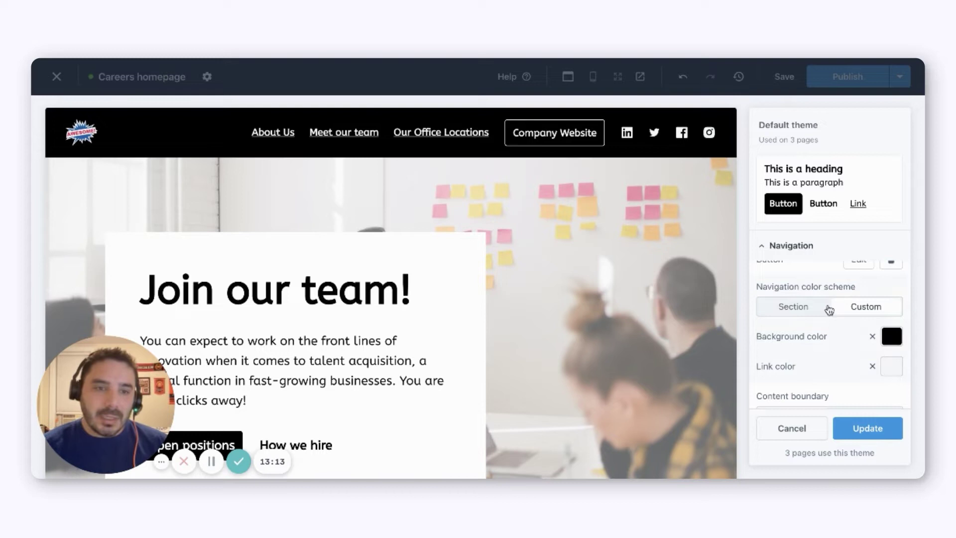
- Open the theme's footer settings and bring the footer at the end of the page into view
left_click(814, 254)
left_click(811, 335)
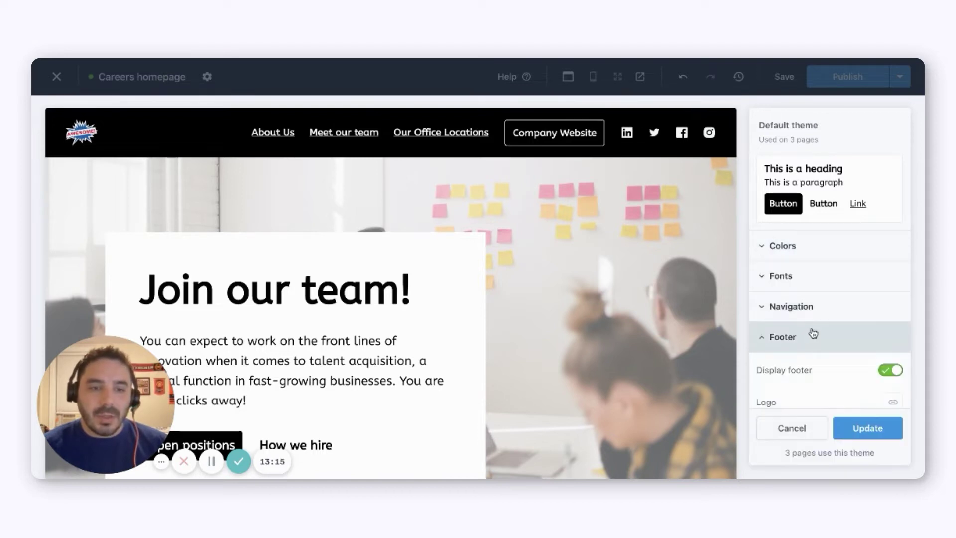
scroll(813, 333, "down", 1)
scroll(626, 306, "down", 1)
scroll(626, 305, "down", 15)
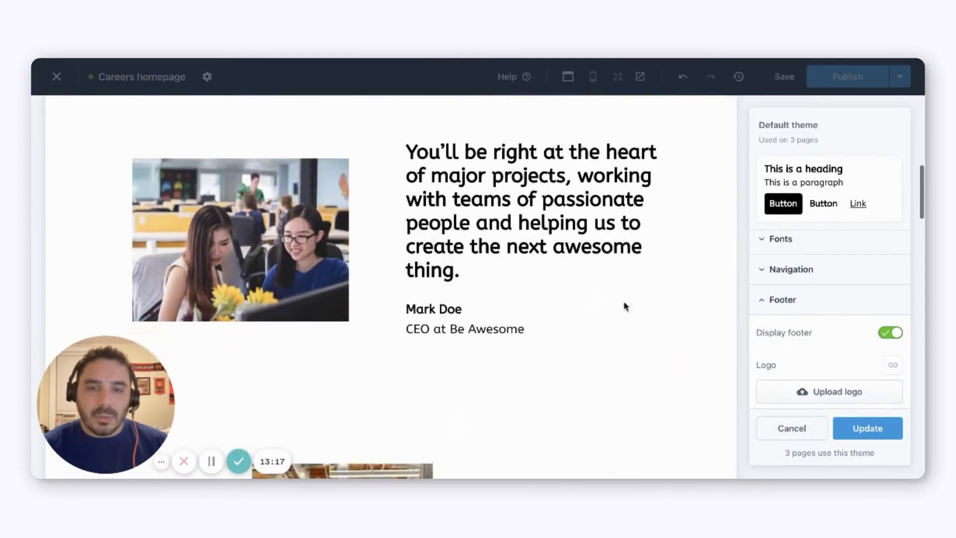
scroll(626, 306, "down", 10)
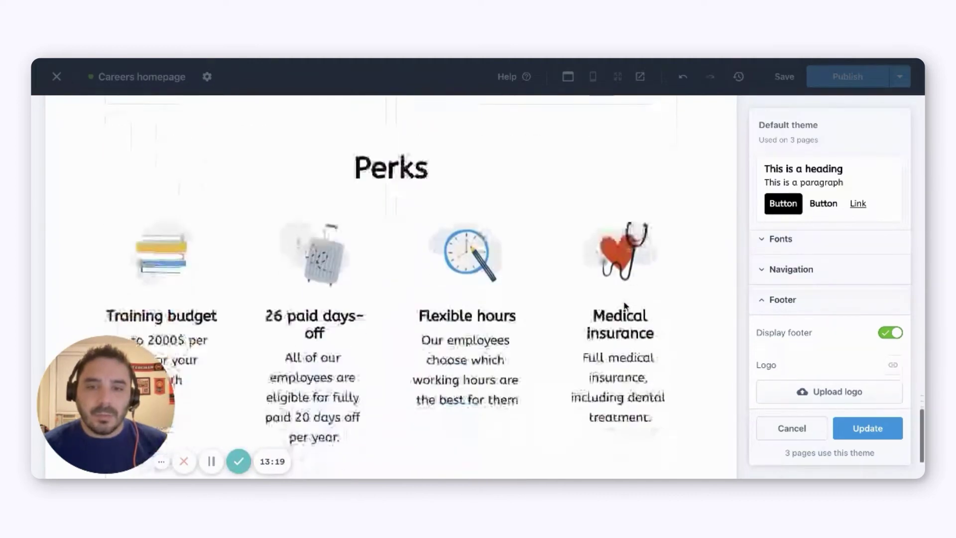
left_click(890, 334)
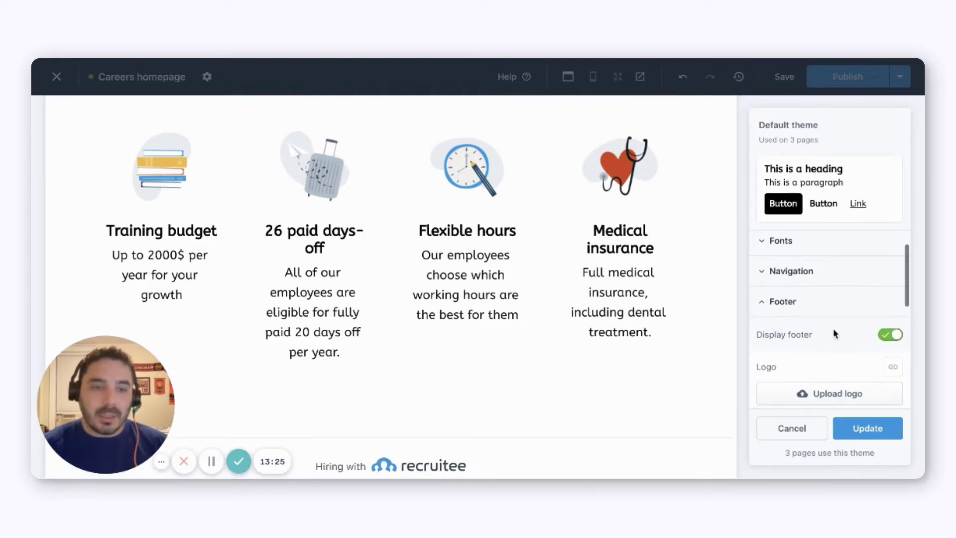
- Upload awesome.png from the Be Awesome folder as the footer logo
scroll(834, 331, "down", 3)
left_click(848, 297)
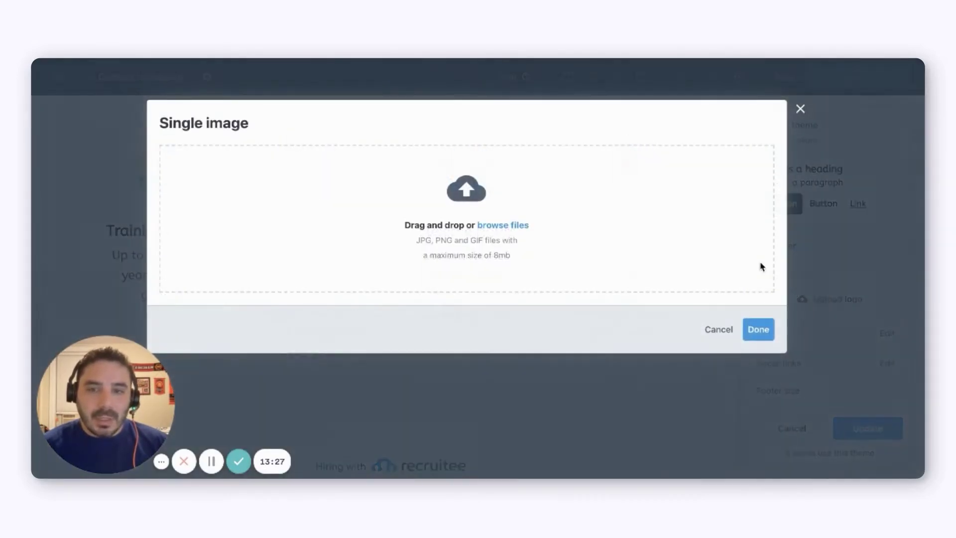
left_click(594, 222)
left_click(375, 146)
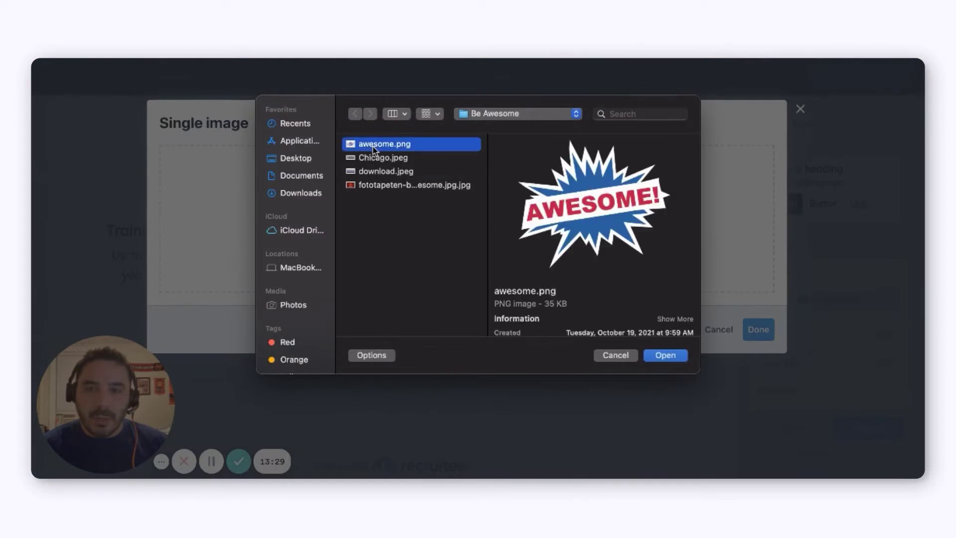
left_click(666, 355)
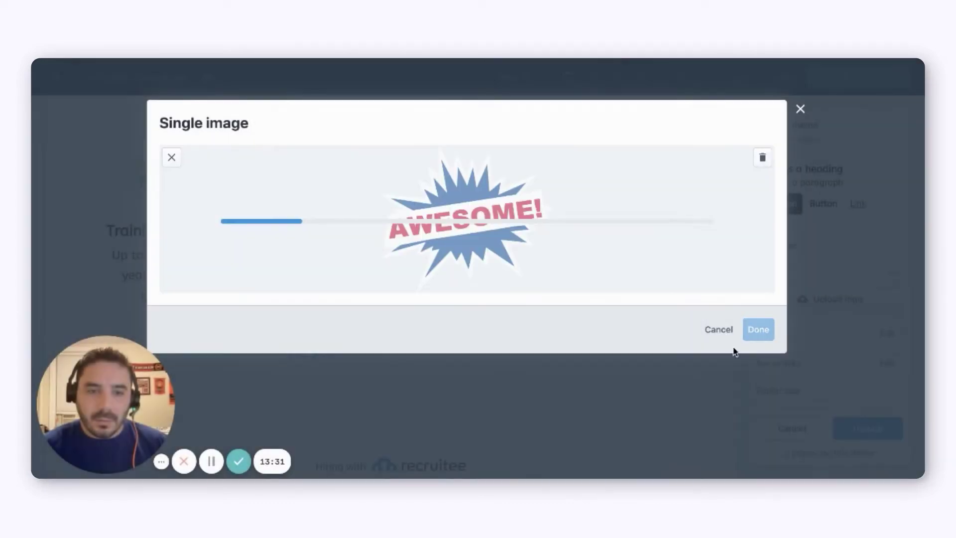
left_click(758, 330)
- Add footer links labelled About Us, Meet the team and Our Office Locations, and save them
scroll(822, 360, "down", 2)
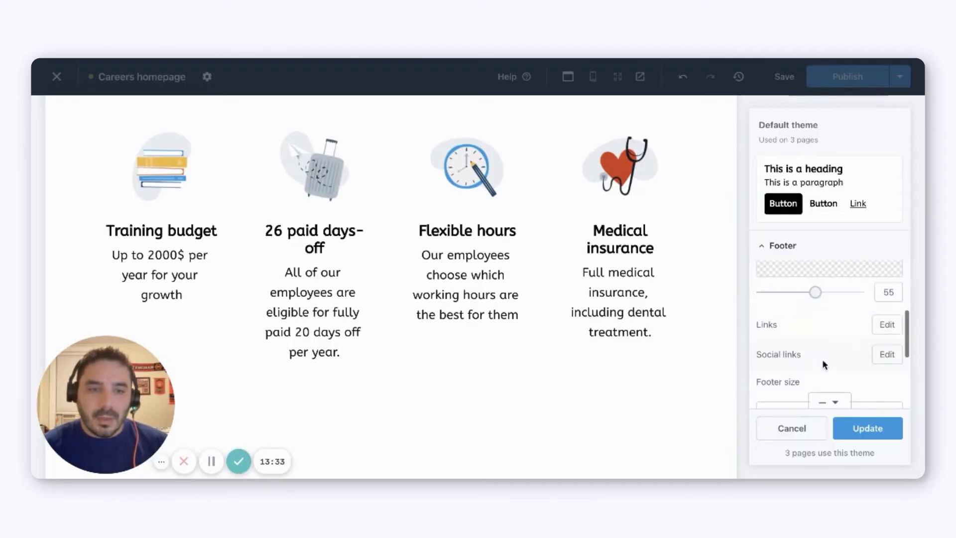
left_click(886, 326)
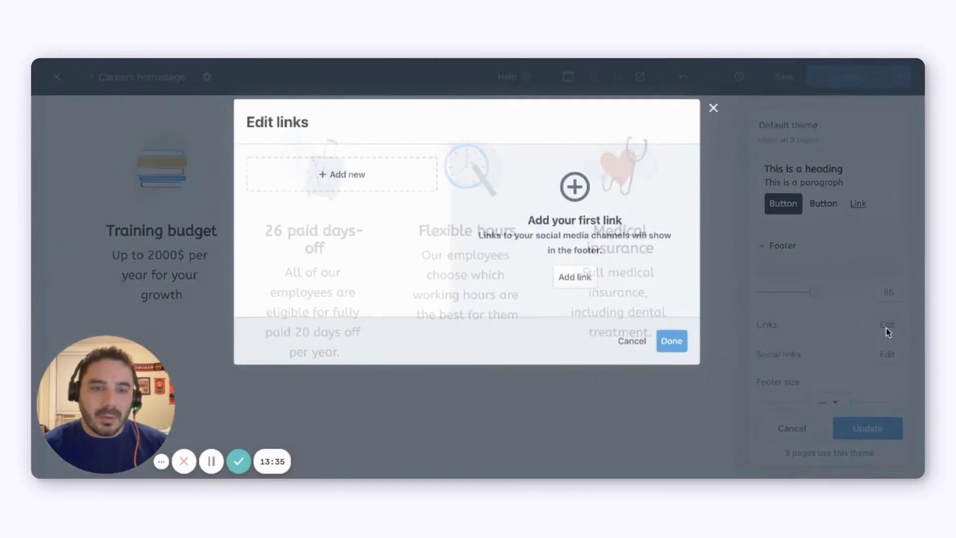
left_click(406, 183)
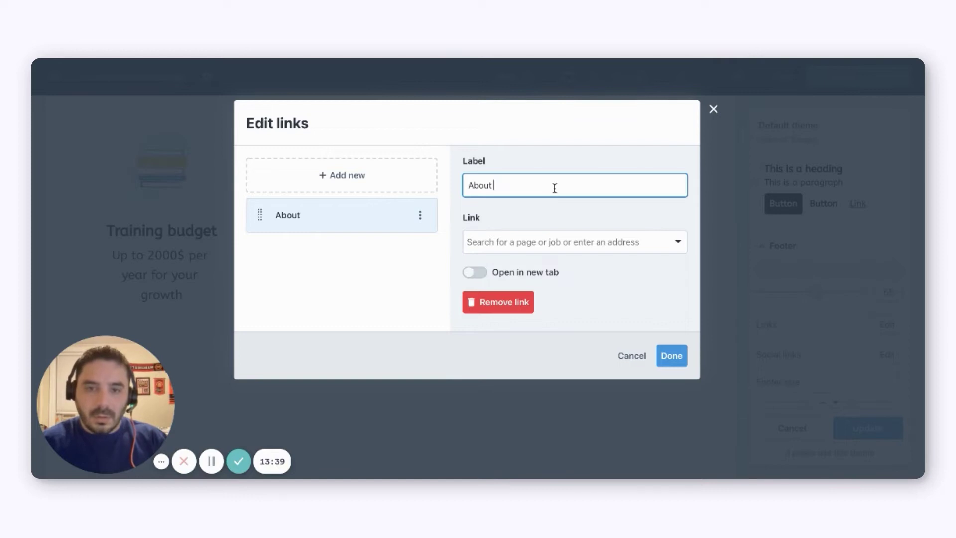
left_click(385, 177)
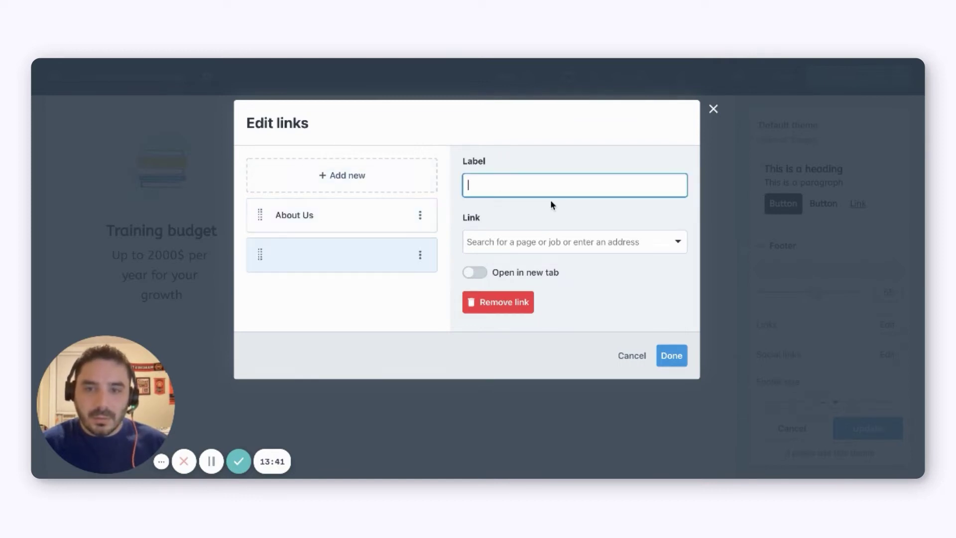
type("Meet the team")
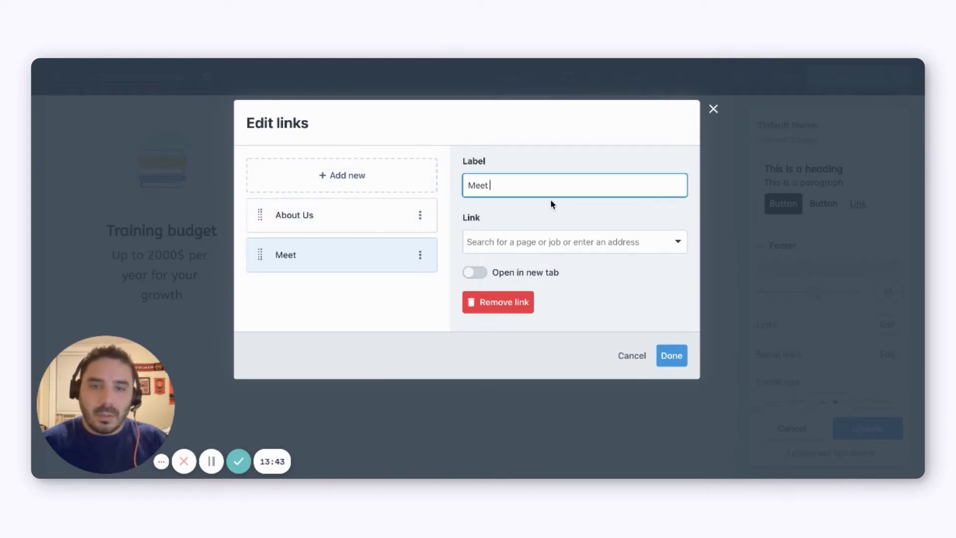
left_click(385, 178)
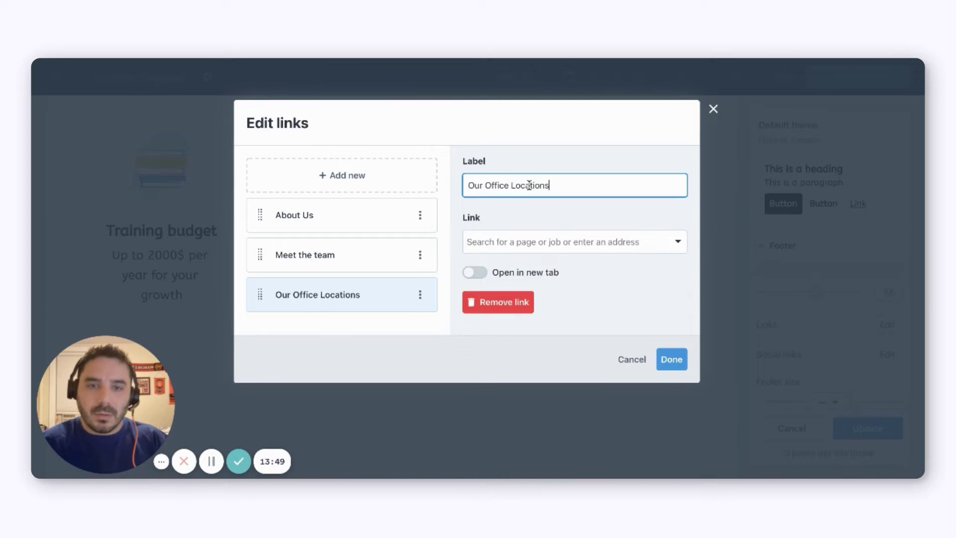
left_click(671, 359)
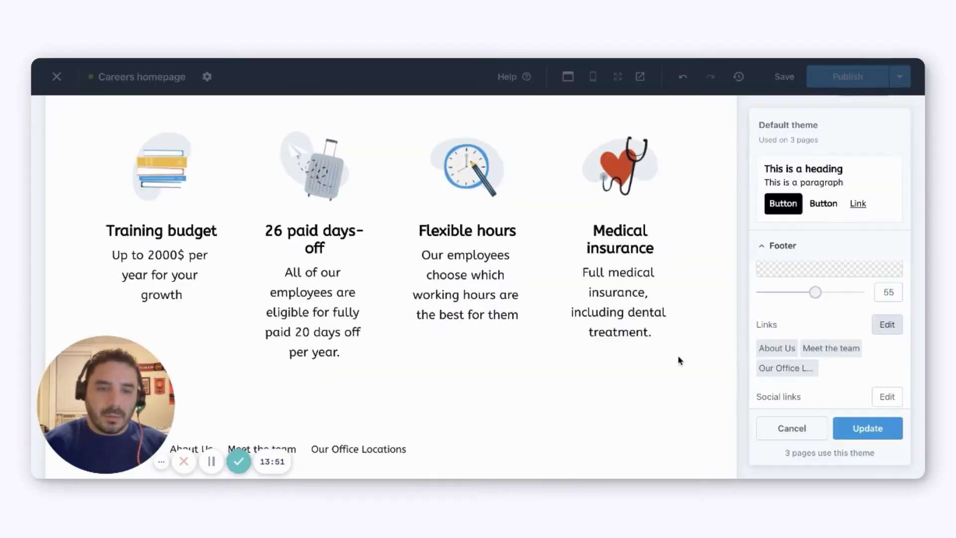
- Open the footer's social links for editing and add a Twitter link and a LinkedIn link
scroll(821, 358, "down", 1)
left_click(882, 336)
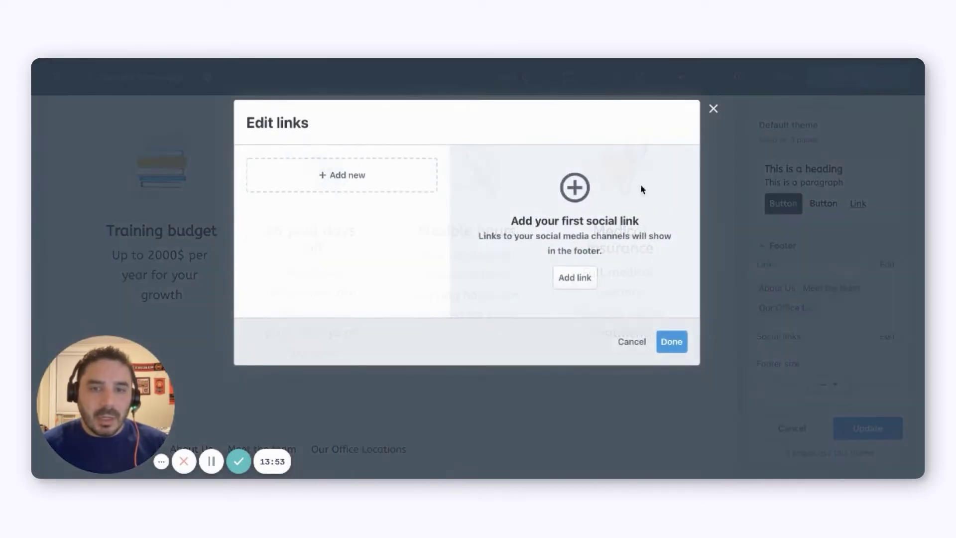
left_click(427, 186)
left_click(391, 188)
left_click(555, 194)
left_click(559, 215)
- Add Facebook and Instagram links to the footer's social links and save the list
left_click(357, 184)
left_click(534, 191)
left_click(542, 248)
left_click(374, 176)
left_click(536, 190)
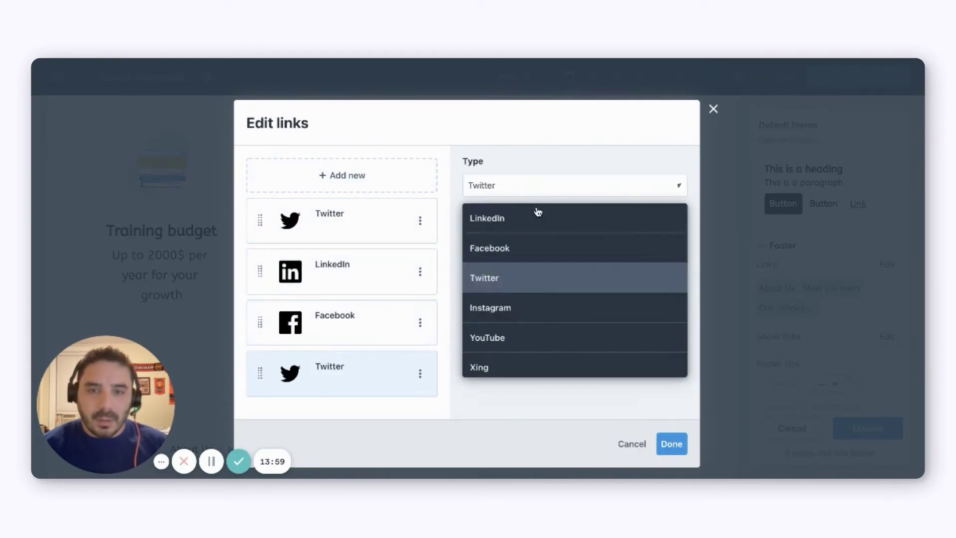
left_click(566, 319)
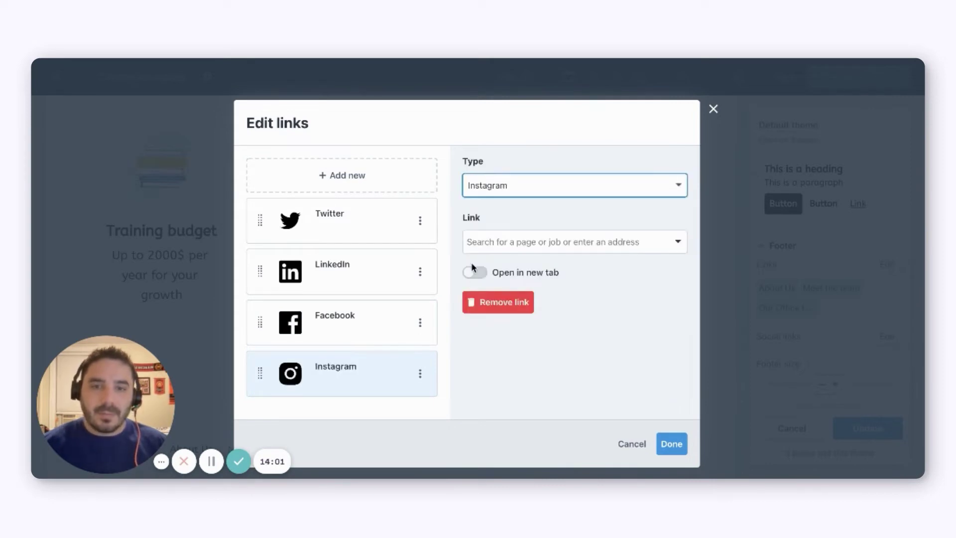
left_click(662, 448)
- Set the footer's background color to #000000 and save it
scroll(480, 381, "down", 2)
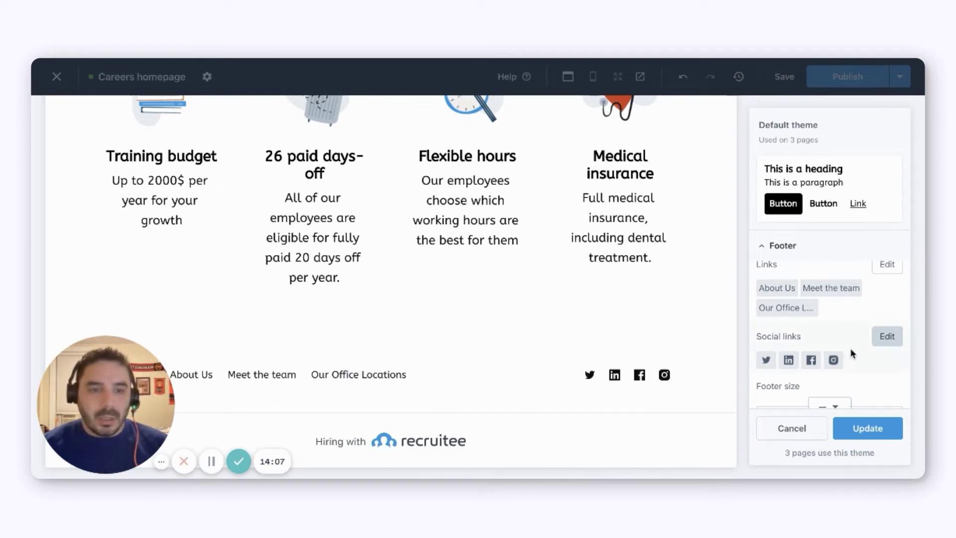
scroll(852, 350, "down", 2)
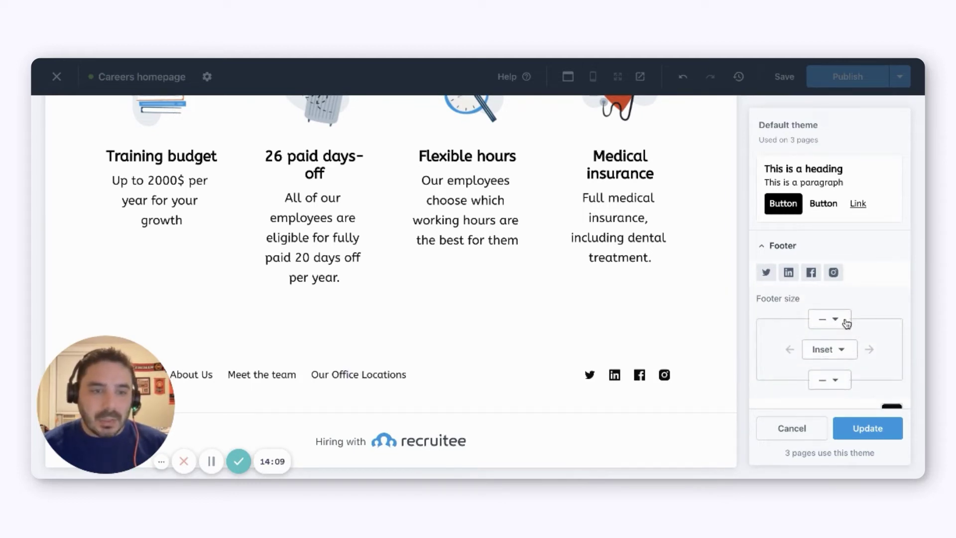
scroll(851, 326, "down", 3)
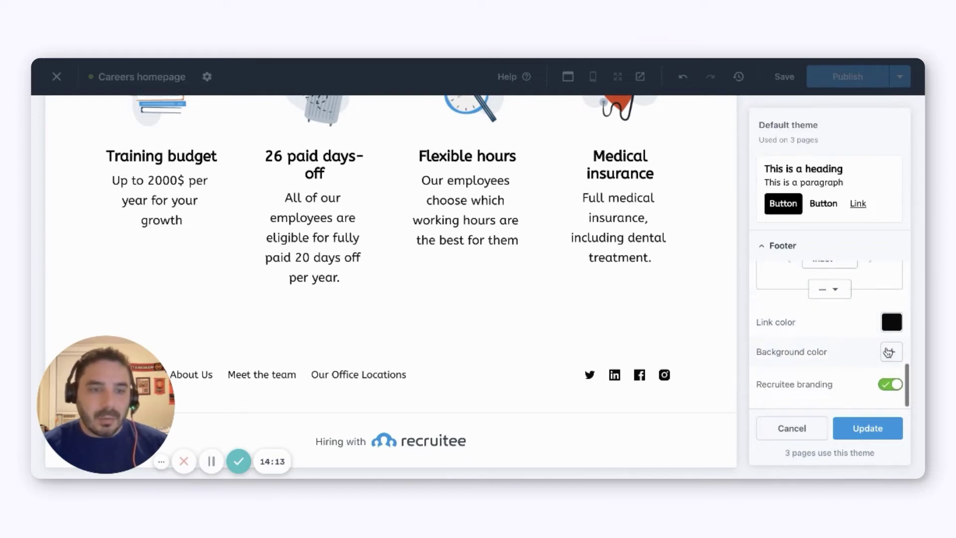
left_click(889, 352)
left_click_drag(805, 174, 755, 222)
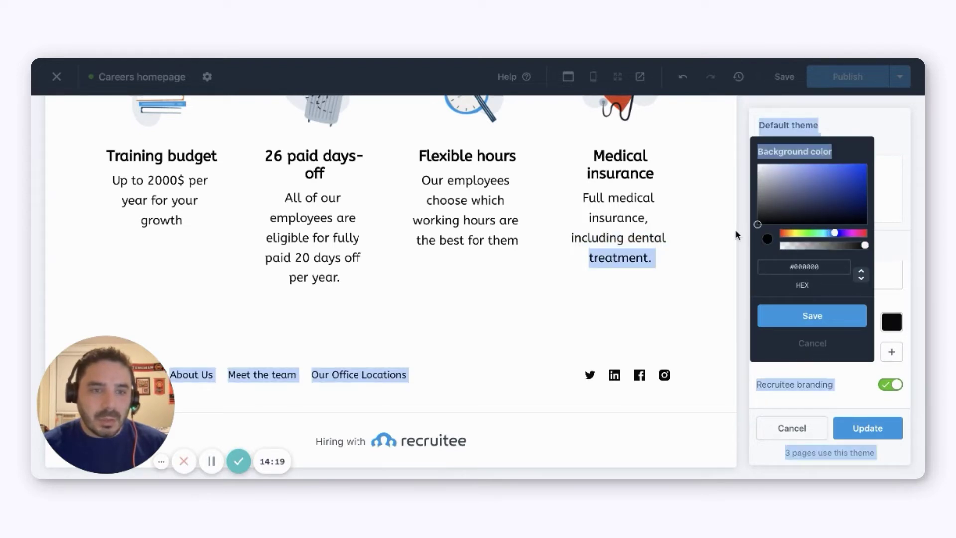
left_click(776, 315)
- Set the footer's link color to #FFFFFF and save it
left_click(890, 328)
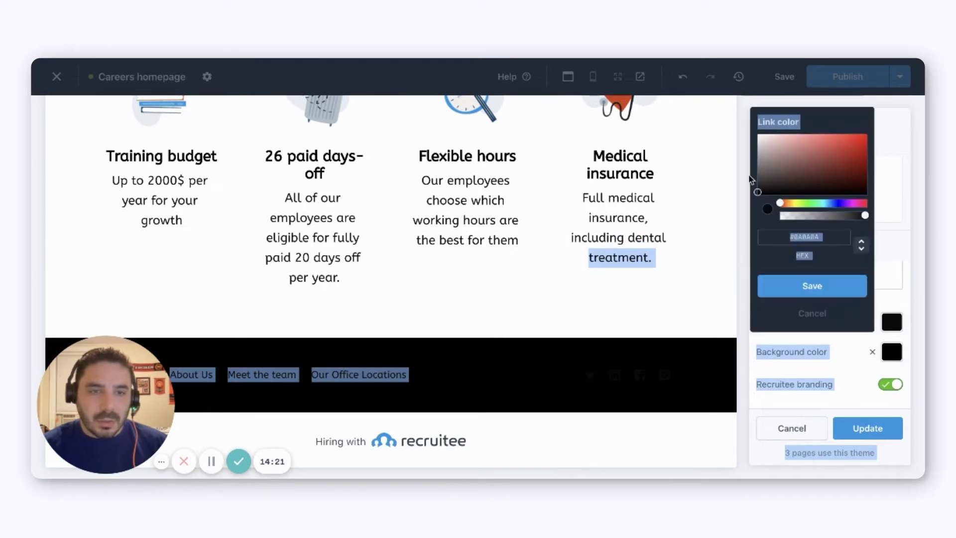
left_click_drag(758, 194, 759, 166)
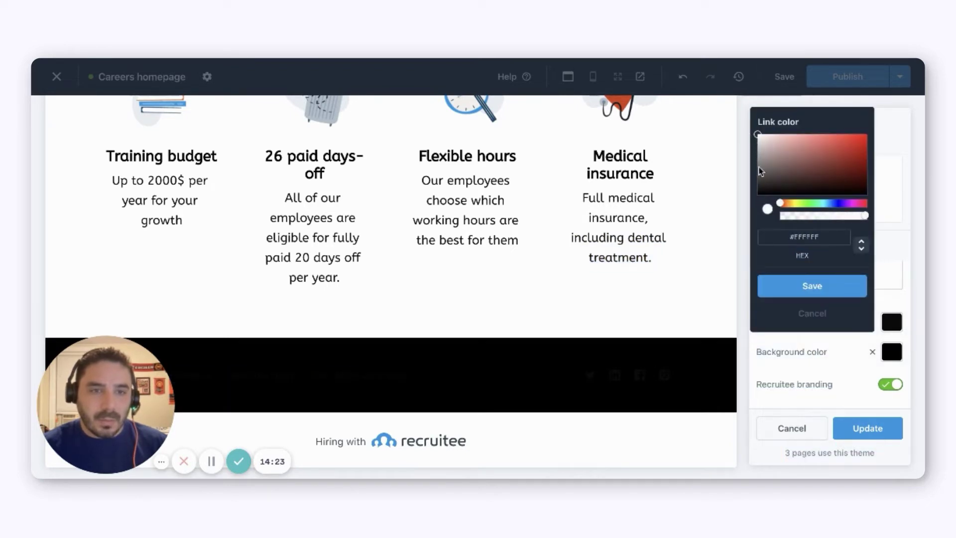
left_click(776, 284)
- Set the footer size's top spacing to M after trying S
scroll(836, 352, "up", 1)
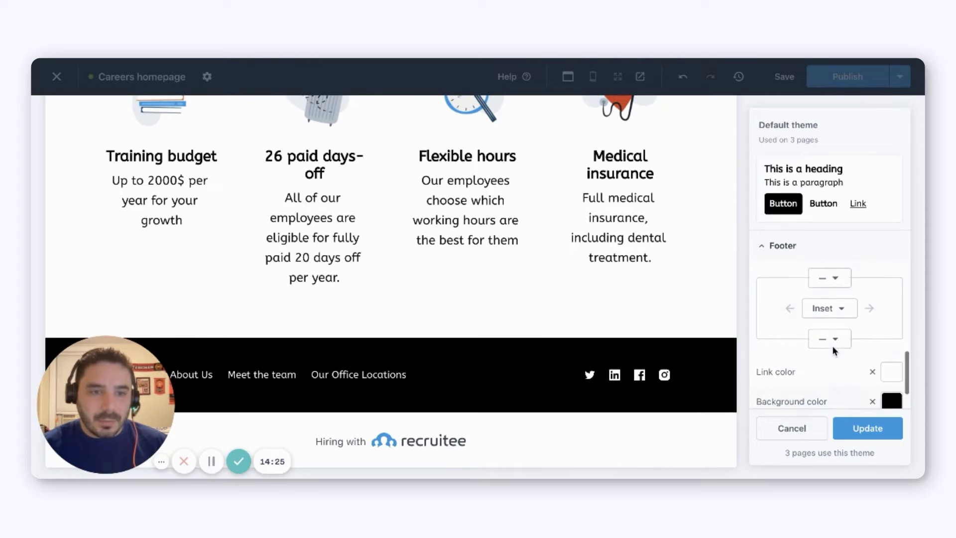
left_click(829, 281)
left_click(826, 338)
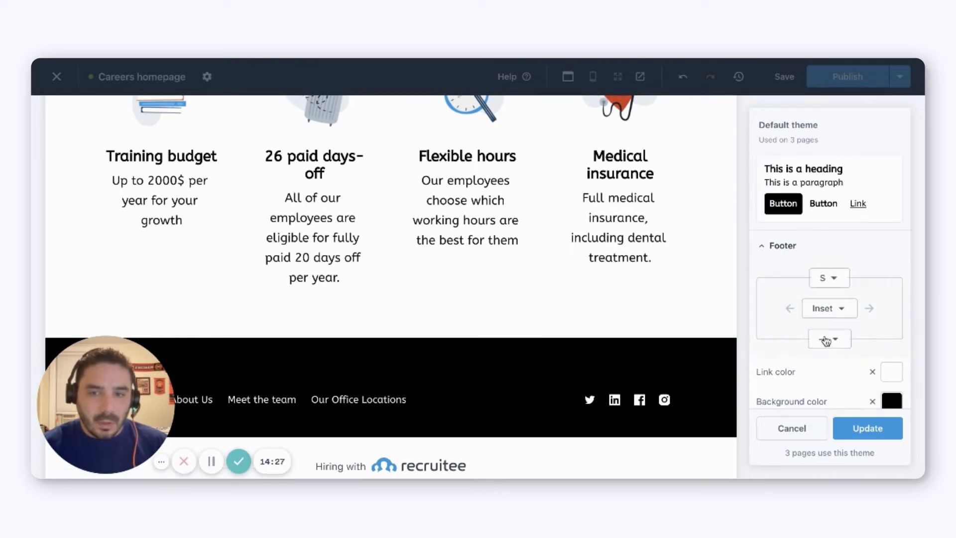
left_click(831, 280)
left_click(831, 371)
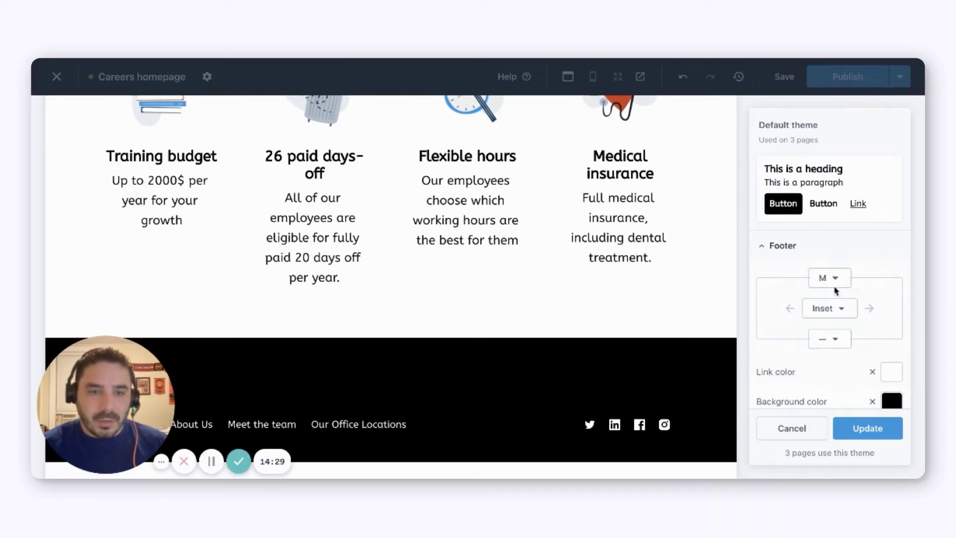
- Remove the footer's top spacing and turn off Recruitee branding
left_click(831, 281)
left_click(829, 307)
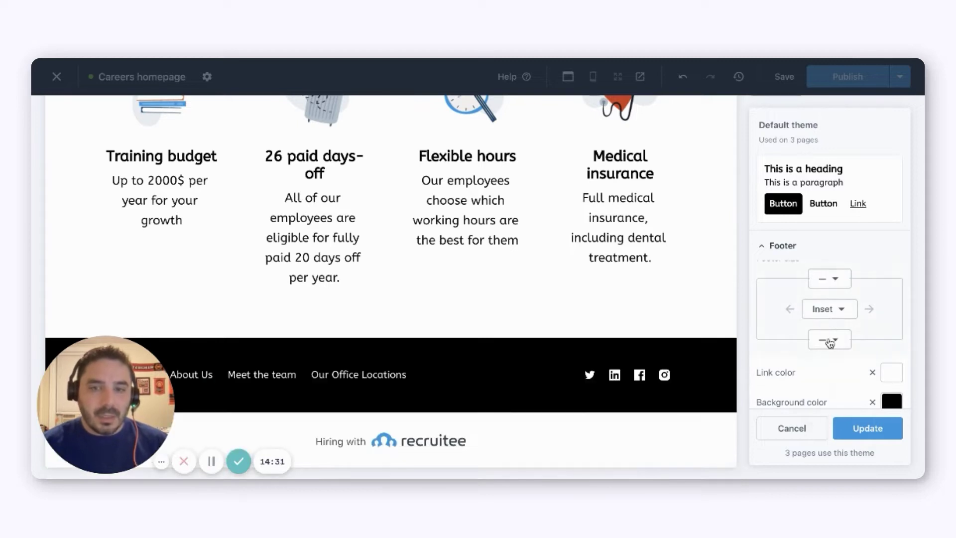
scroll(831, 367, "down", 1)
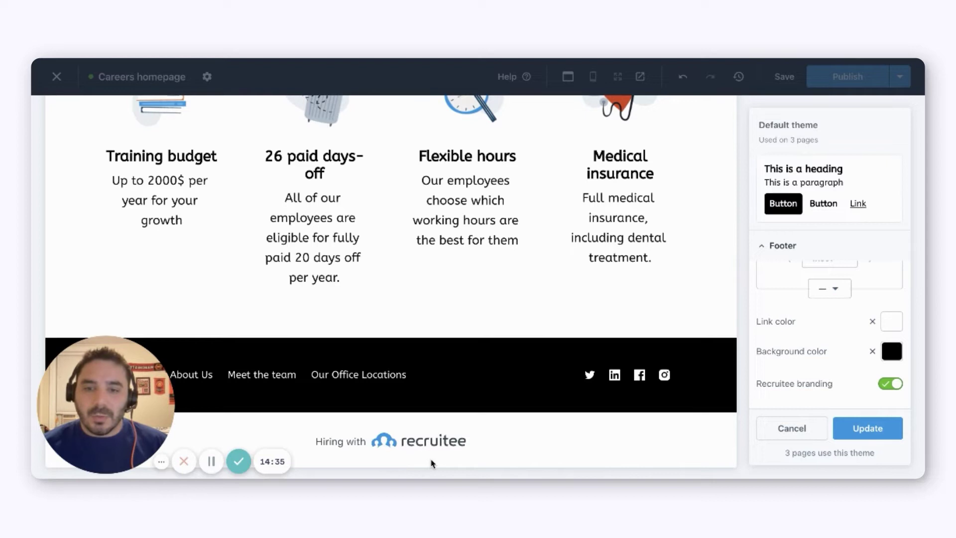
left_click(891, 384)
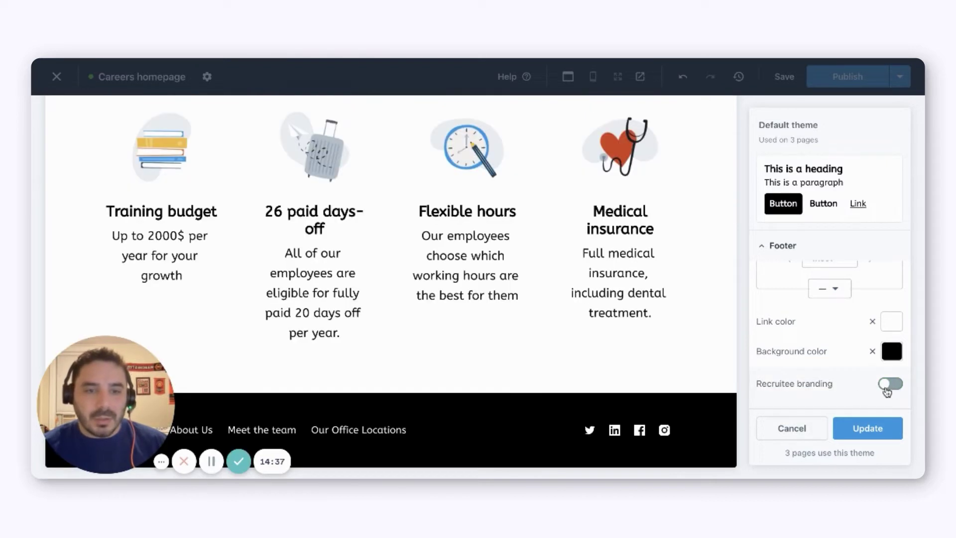
- Apply the footer changes to the default theme and save the careers homepage
scroll(677, 365, "up", 15)
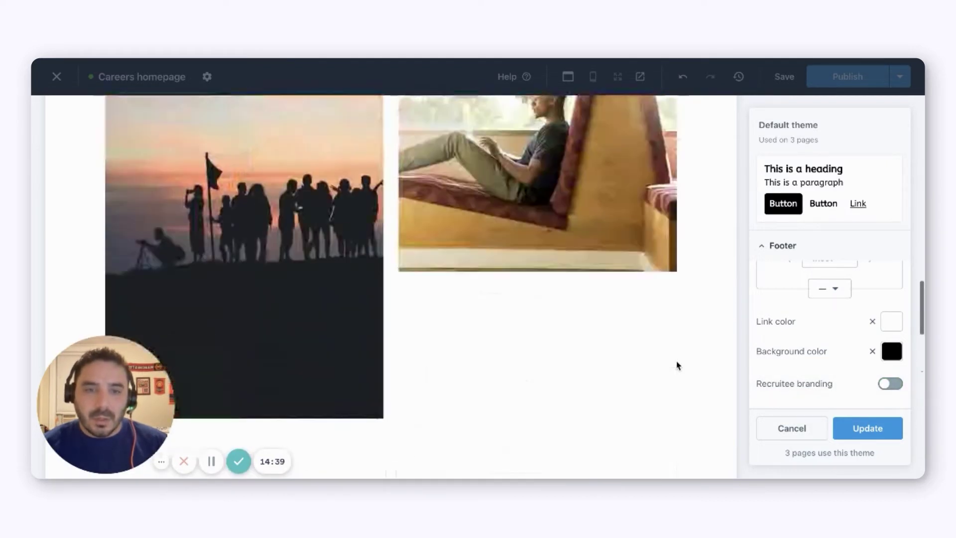
scroll(678, 365, "up", 10)
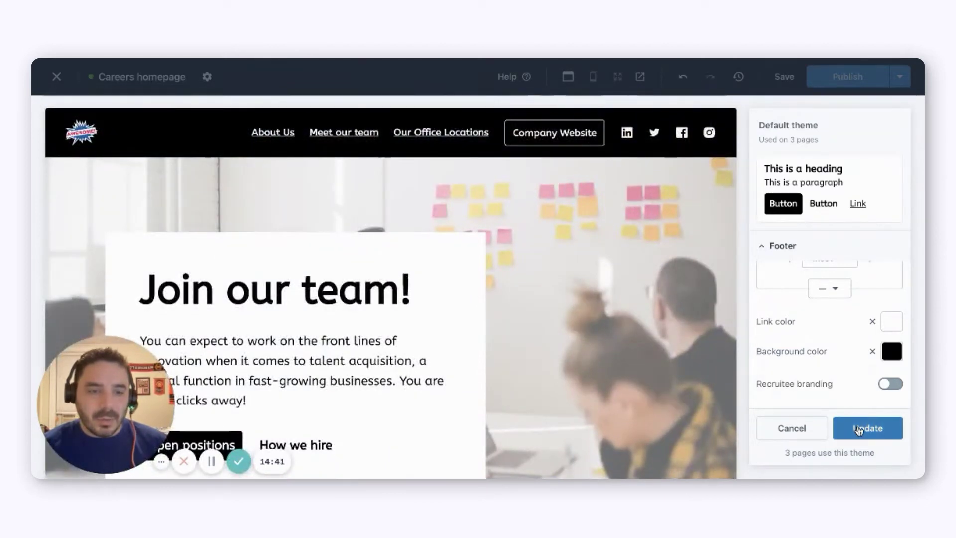
left_click(857, 428)
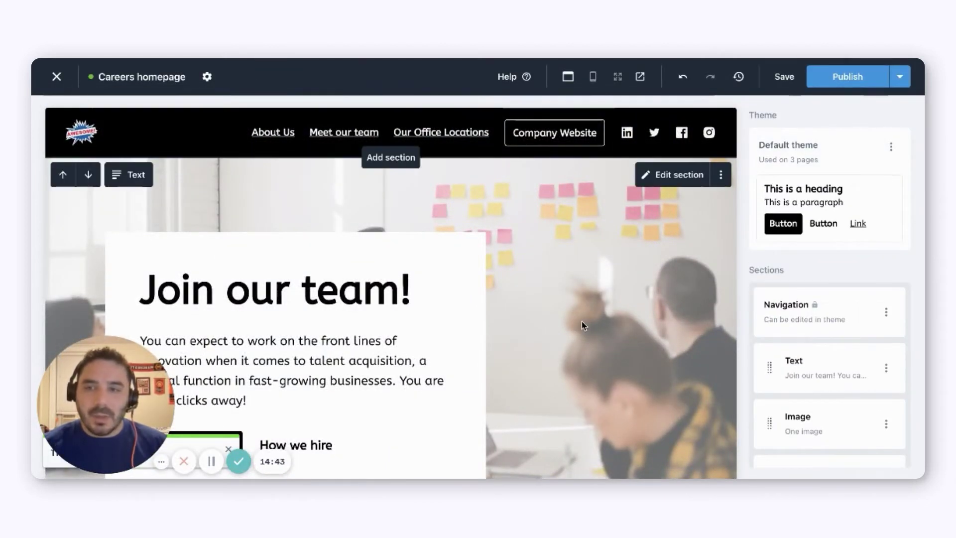
scroll(582, 324, "down", 10)
scroll(583, 325, "down", 15)
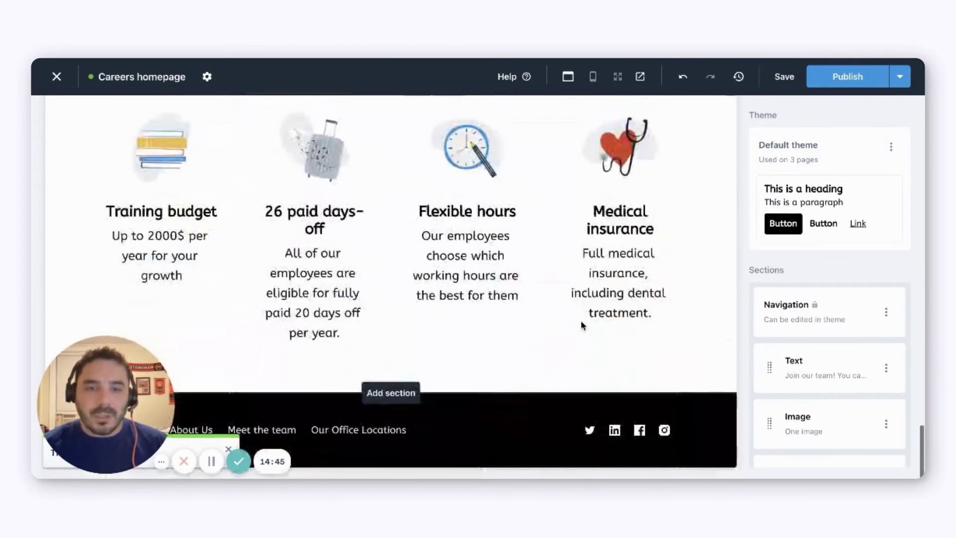
scroll(581, 324, "up", 20)
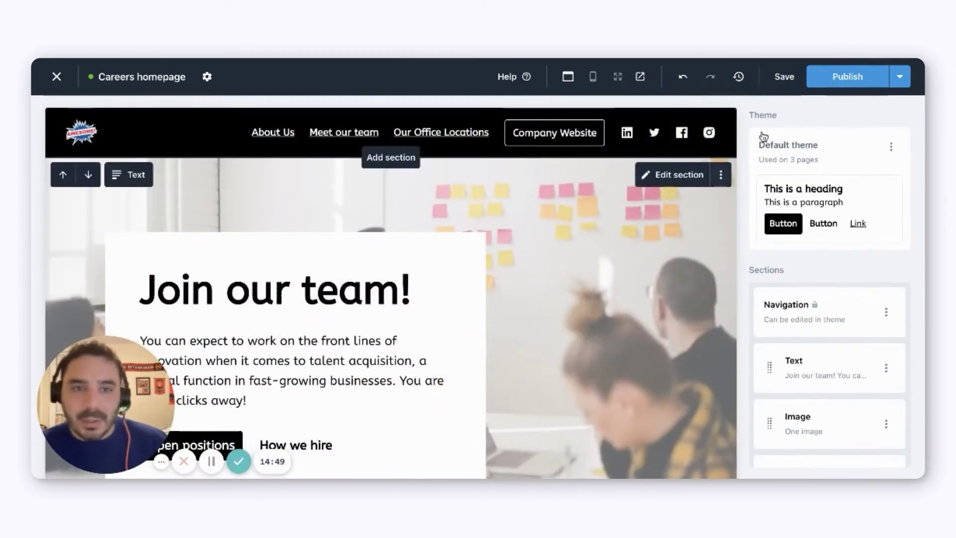
left_click(774, 80)
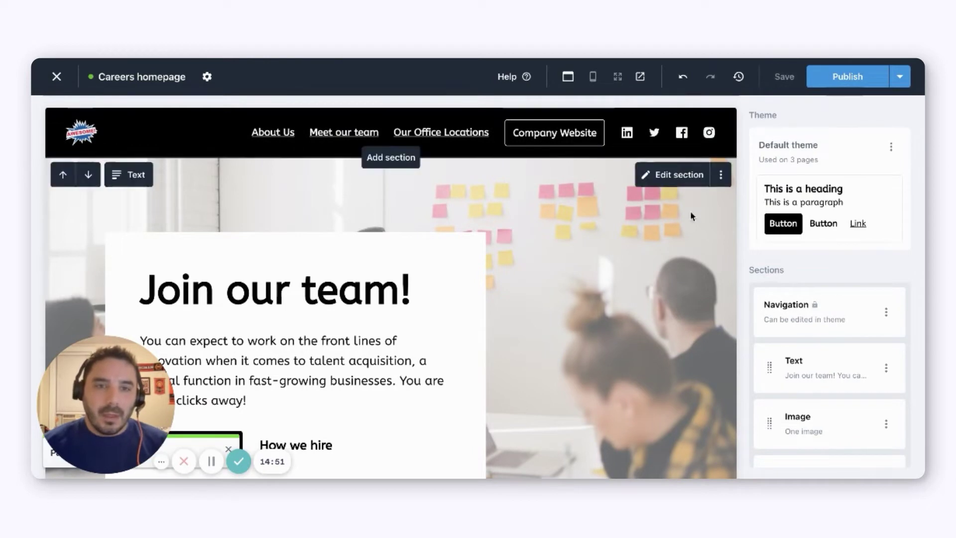
- Open the preview of the latest save, look through the careers homepage, and close the preview
left_click(641, 75)
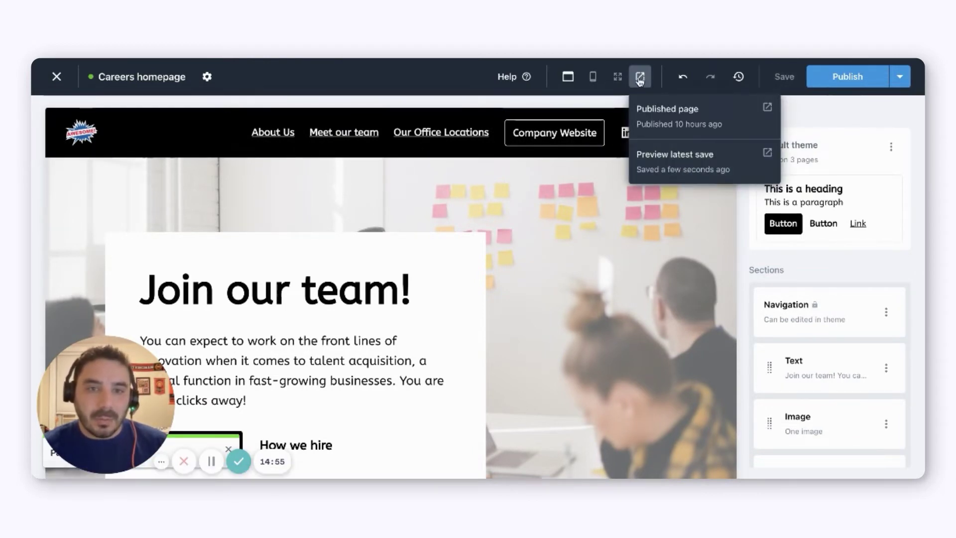
left_click(672, 170)
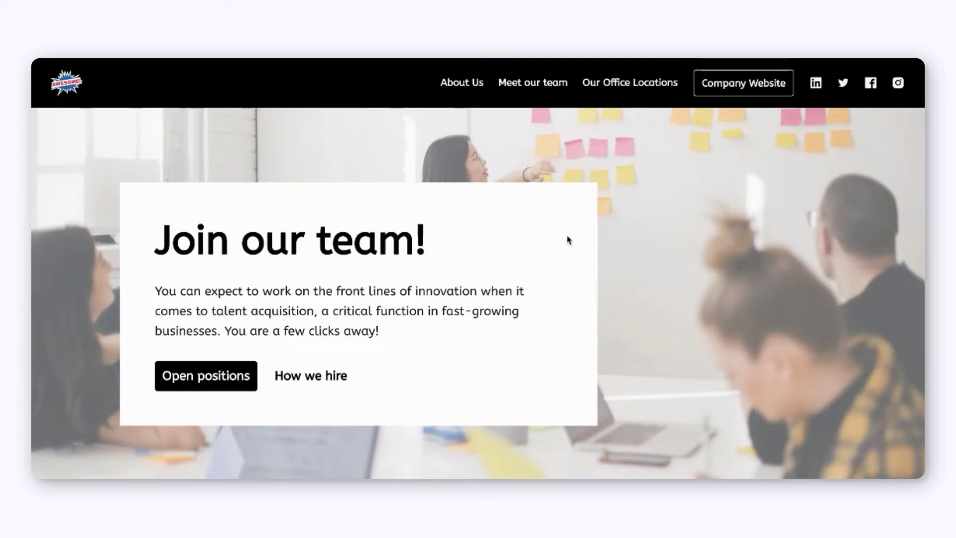
scroll(568, 240, "down", 12)
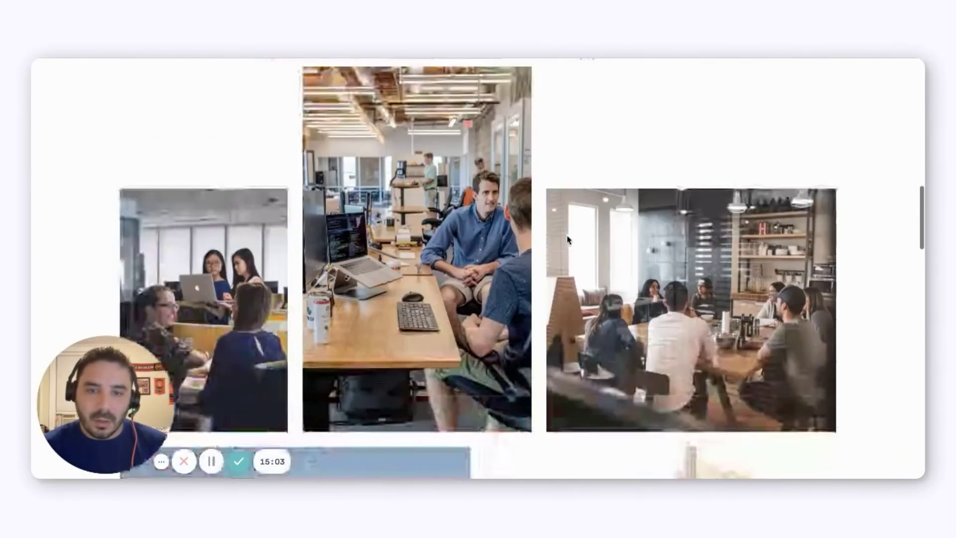
scroll(568, 240, "down", 10)
scroll(568, 241, "down", 5)
scroll(566, 239, "up", 10)
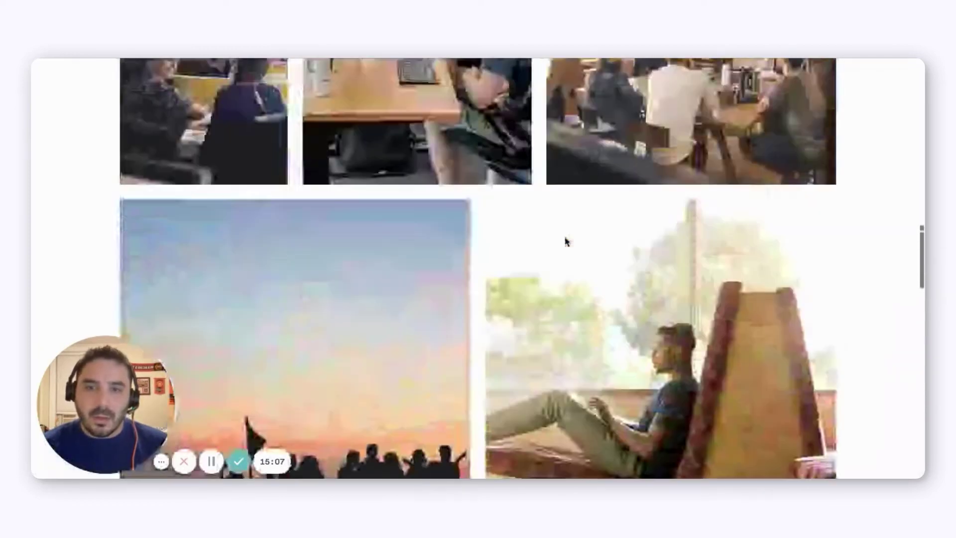
scroll(566, 242, "up", 10)
key("ctrl+w")
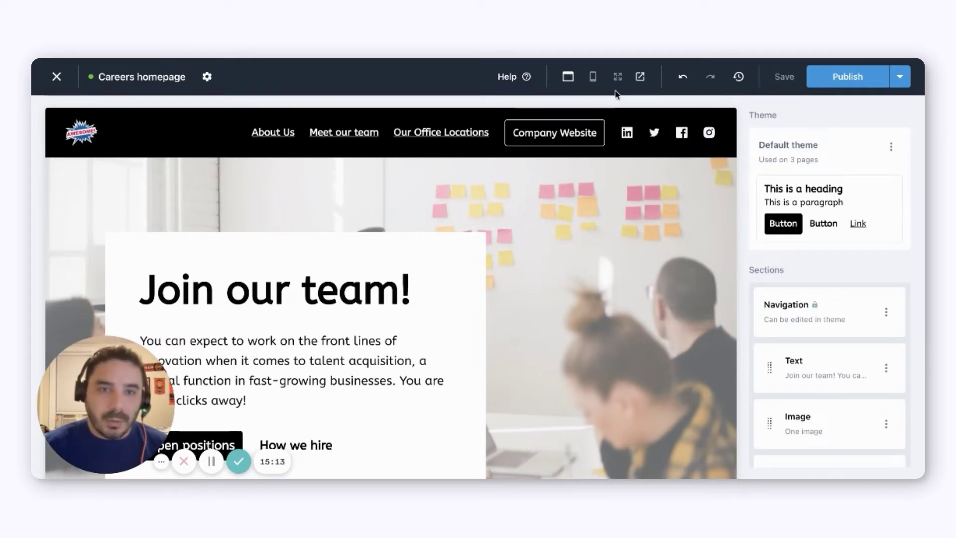
- Check the whole careers homepage in mobile preview and return to the desktop view
left_click(593, 77)
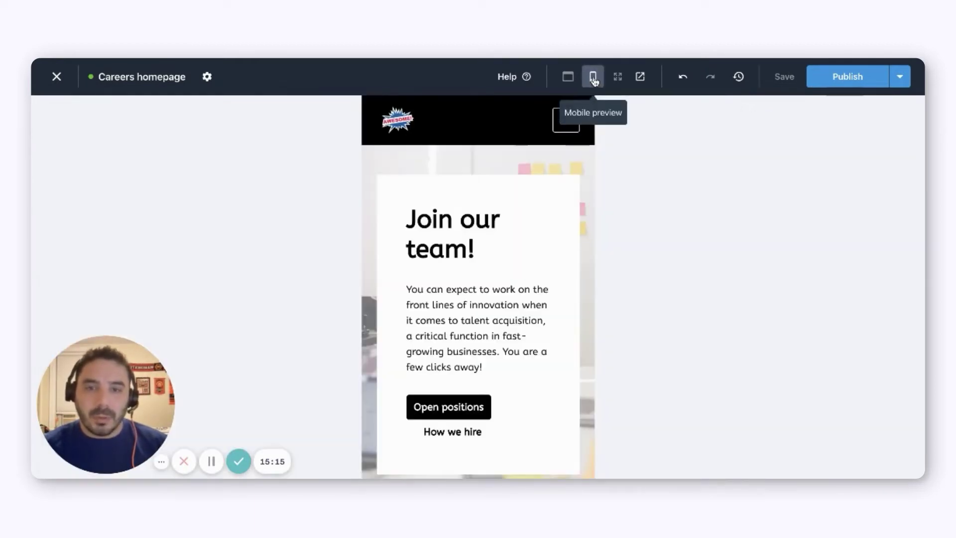
scroll(592, 239, "down", 5)
scroll(593, 239, "down", 10)
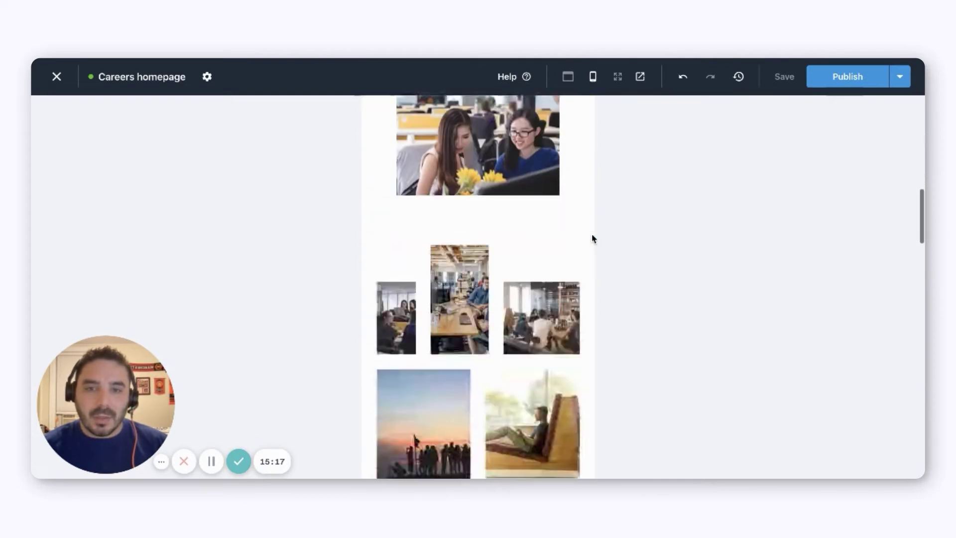
scroll(593, 239, "down", 15)
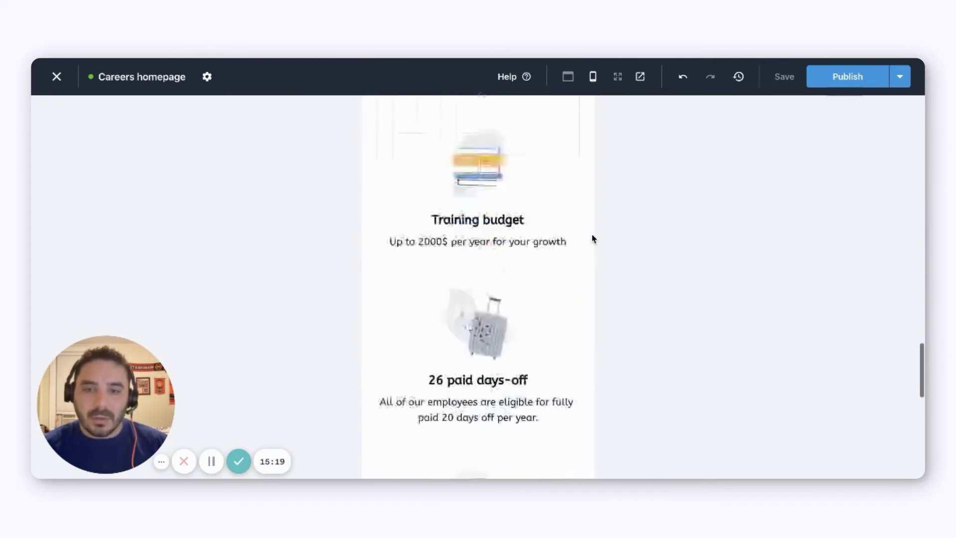
scroll(592, 239, "up", 8)
scroll(592, 239, "up", 20)
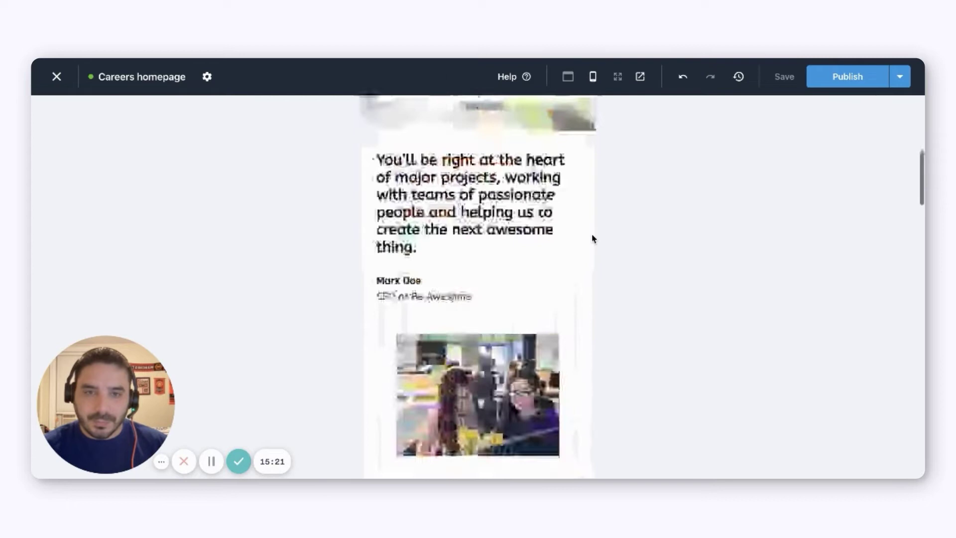
left_click(569, 76)
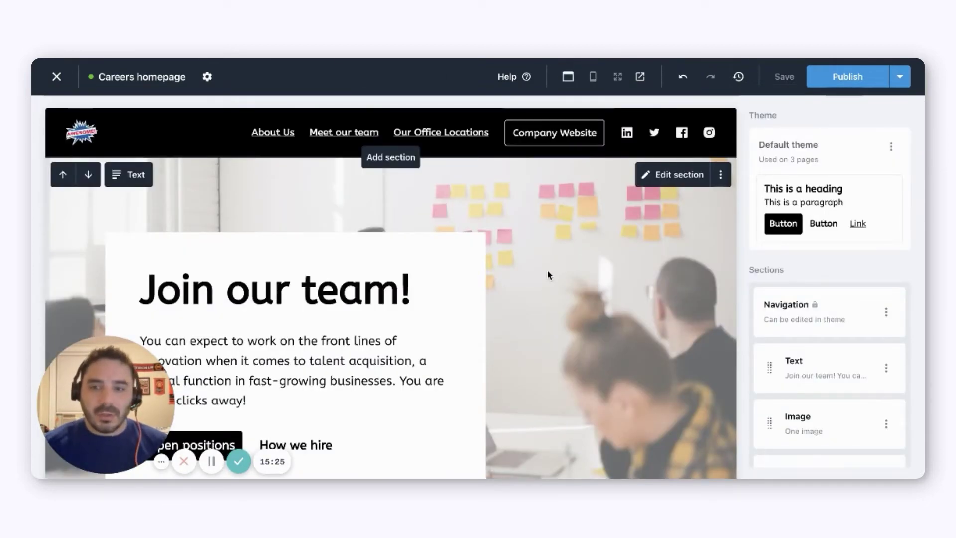
- Leave the careers homepage editor and open the Job details page template for editing
left_click(56, 77)
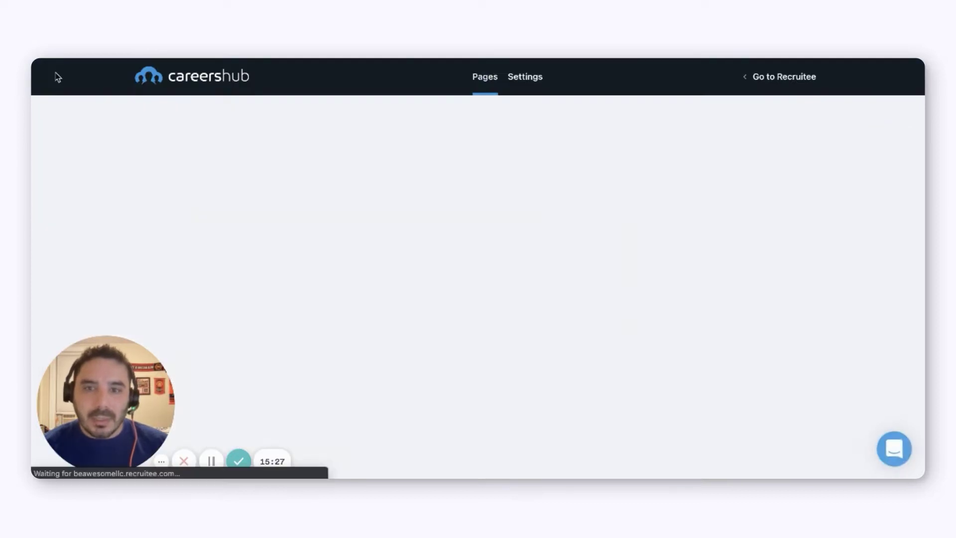
scroll(446, 351, "down", 3)
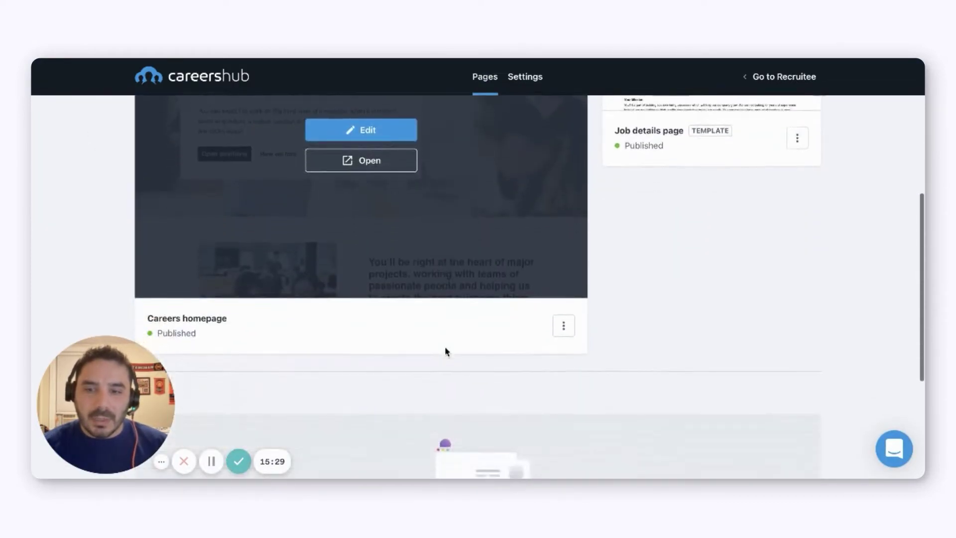
scroll(448, 351, "up", 5)
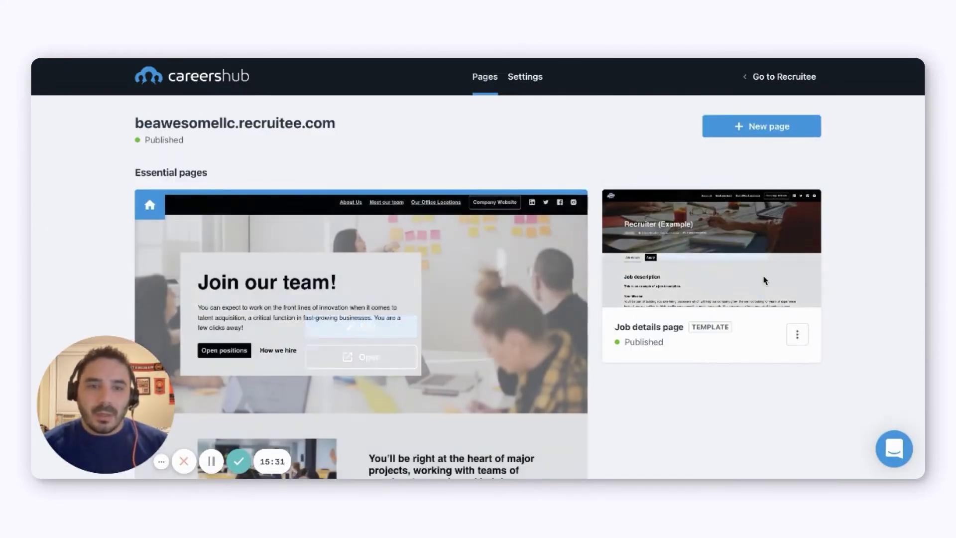
left_click(742, 257)
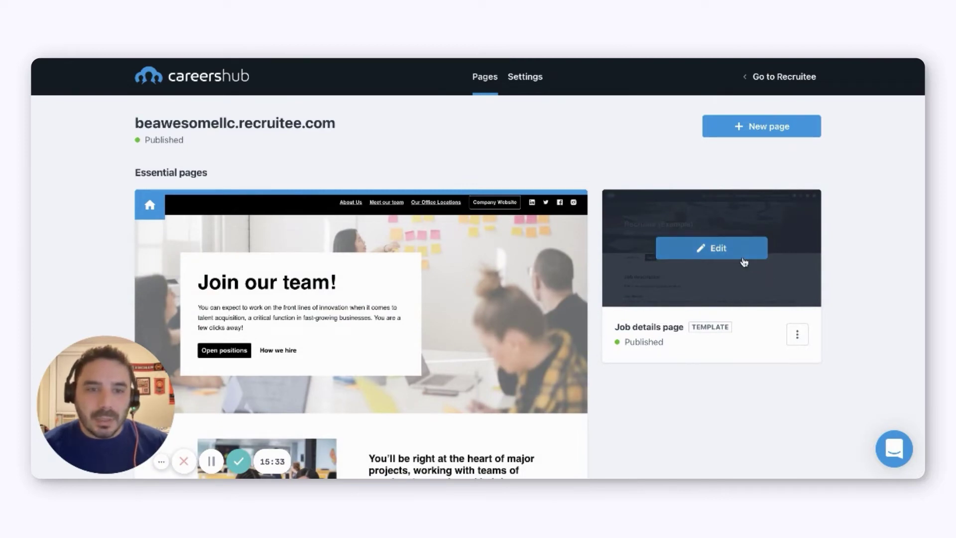
scroll(622, 319, "down", 1)
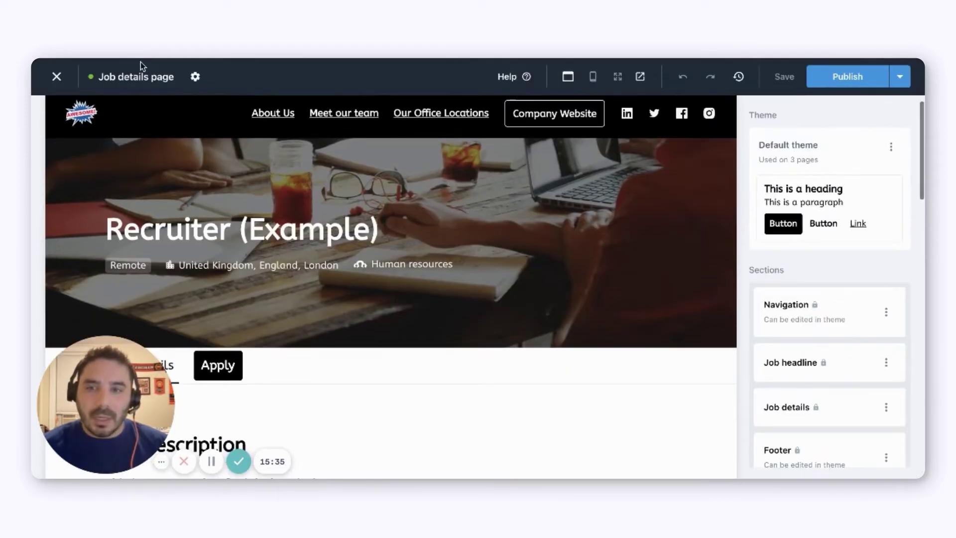
scroll(548, 301, "down", 15)
scroll(555, 294, "up", 15)
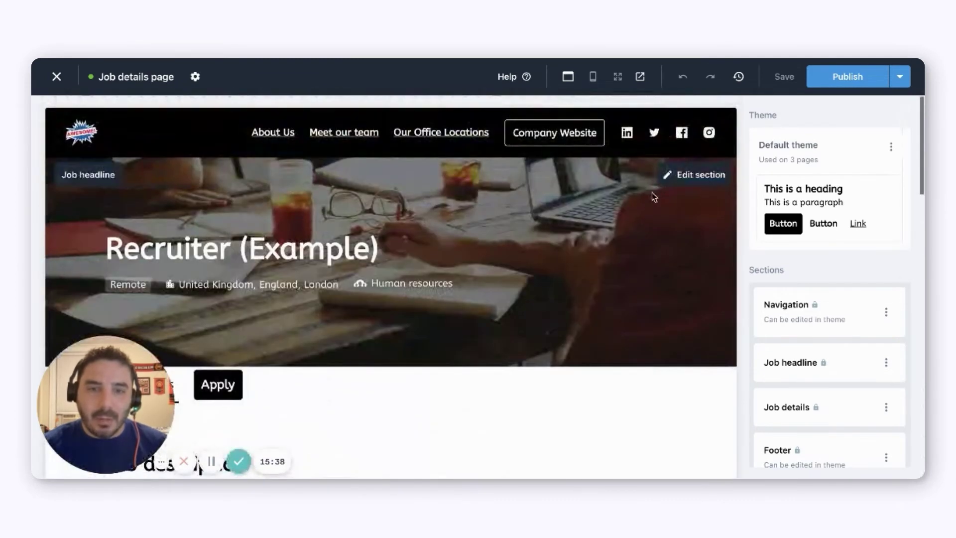
- Open the job headline section, try center and right alignment, and set the alignment back to left
left_click(522, 274)
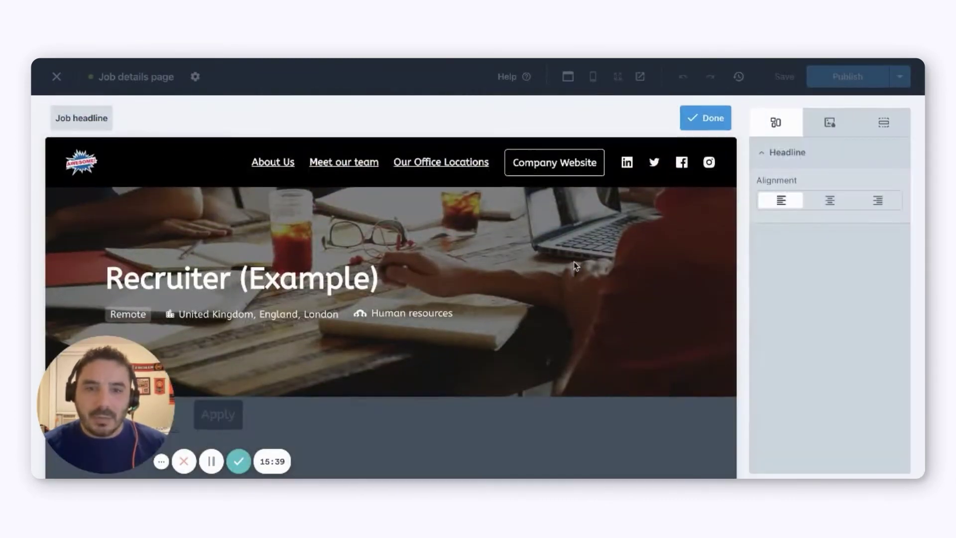
left_click(768, 155)
left_click(768, 155)
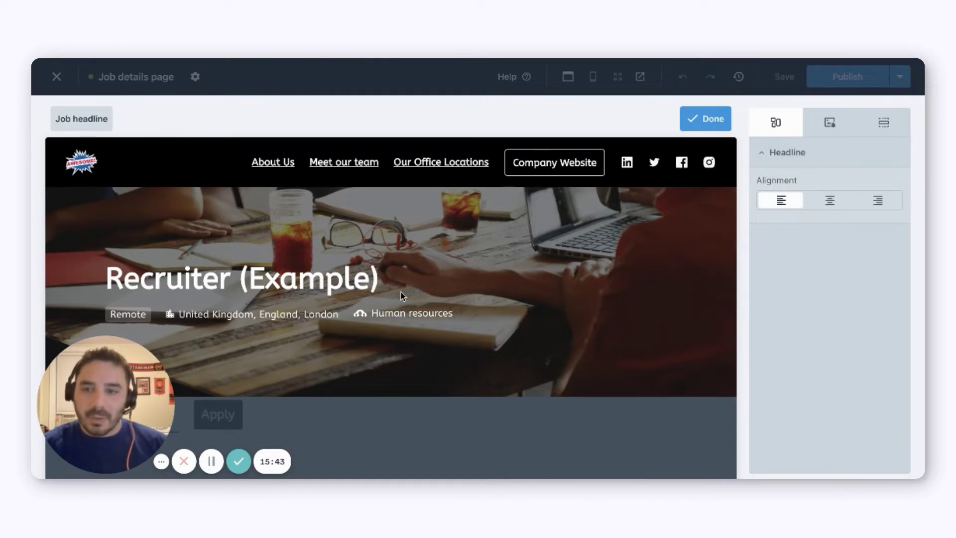
left_click(842, 202)
left_click(875, 203)
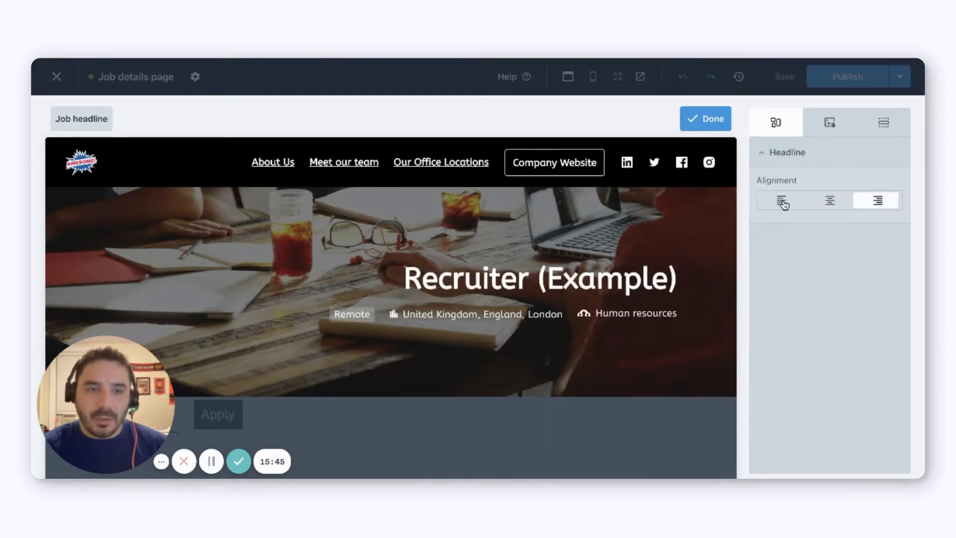
left_click(782, 201)
- Try a plain color as the job headline's section background and switch back to the image
left_click(837, 124)
left_click(823, 313)
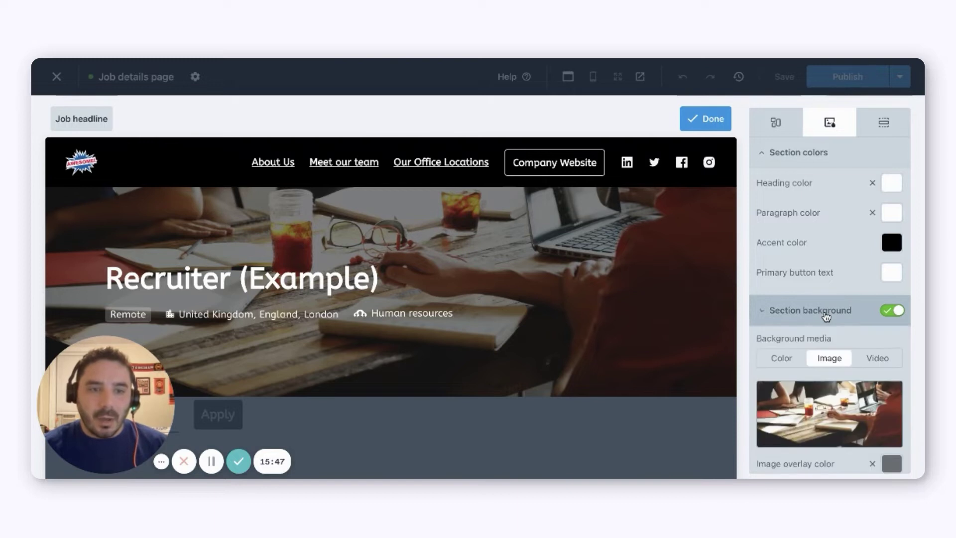
scroll(824, 369, "down", 1)
scroll(824, 369, "down", 1)
mouse_move(796, 329)
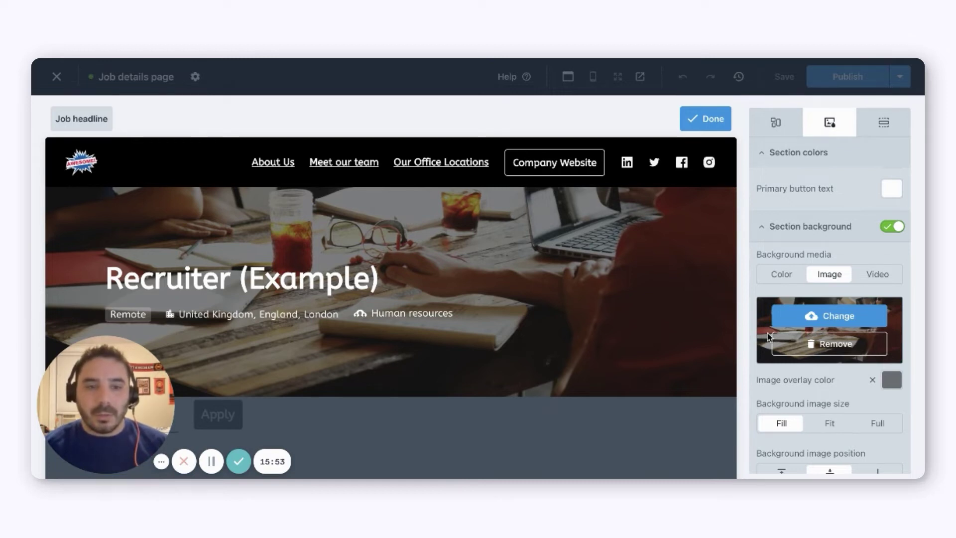
left_click(782, 273)
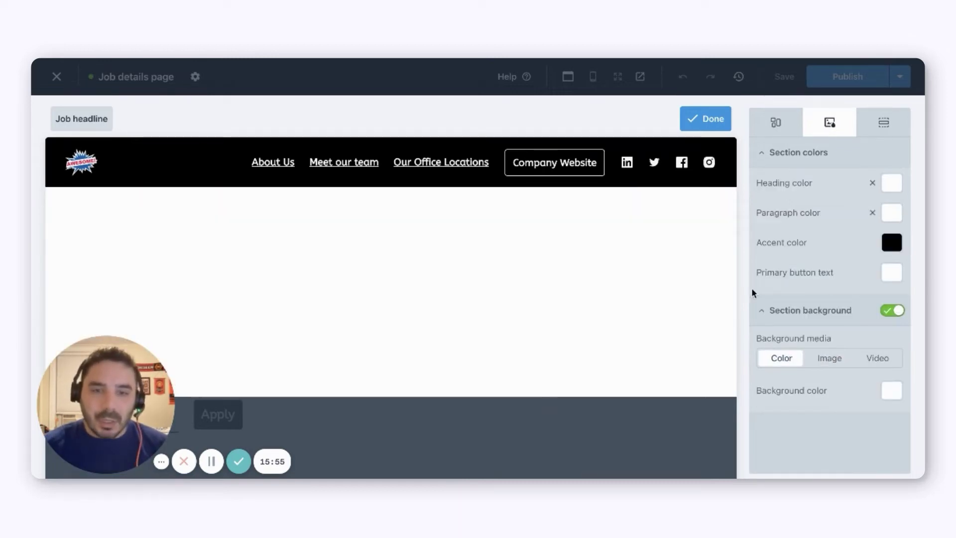
left_click(830, 359)
- Review the job headline's image background and section color settings, and finish editing the section
scroll(871, 366, "down", 1)
scroll(870, 367, "down", 2)
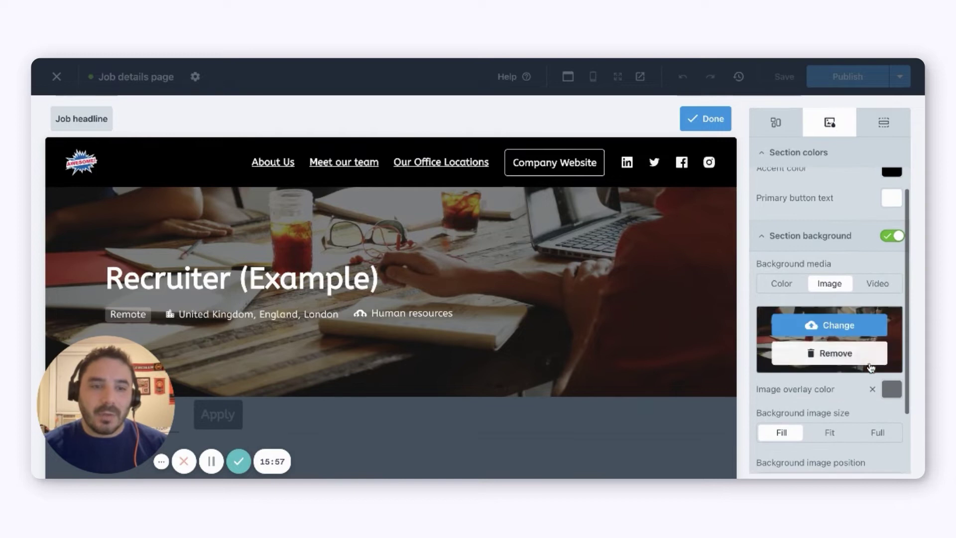
scroll(854, 364, "up", 3)
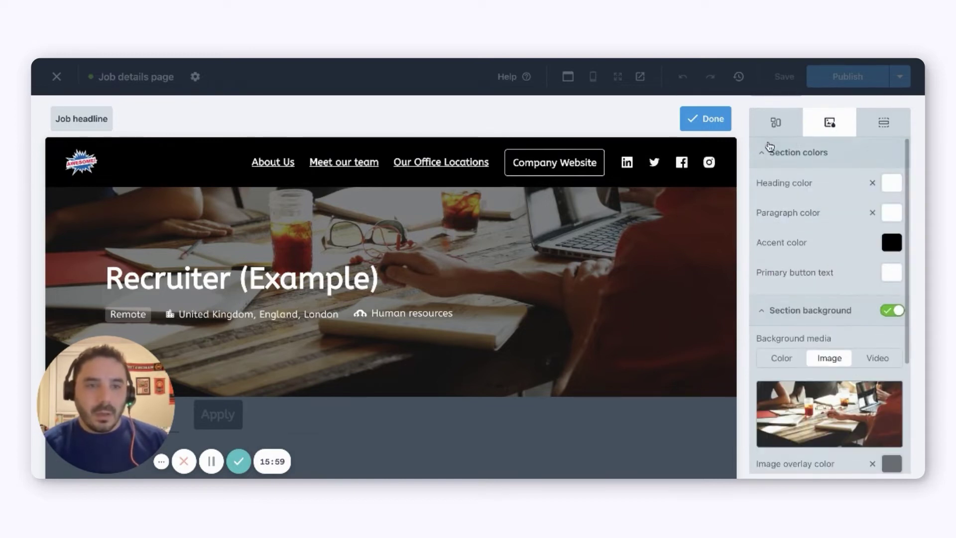
left_click(832, 314)
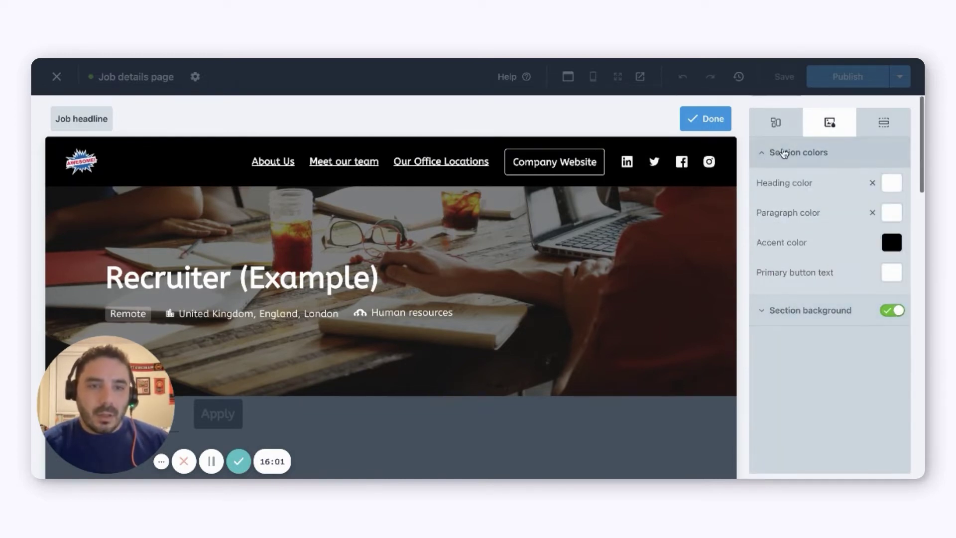
left_click(705, 119)
- Open the Job details section for editing and change its heading color to blue
scroll(641, 324, "down", 4)
scroll(643, 325, "down", 1)
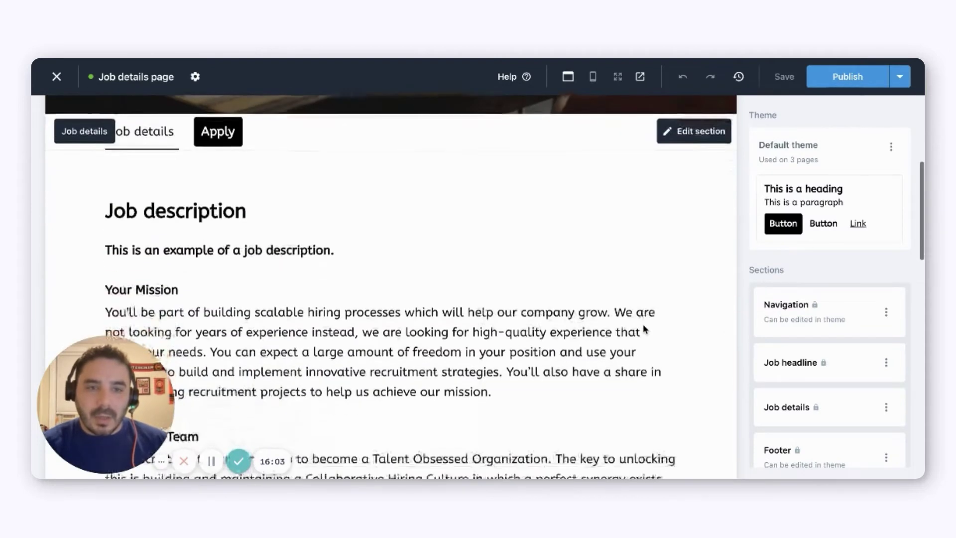
scroll(647, 327, "down", 10)
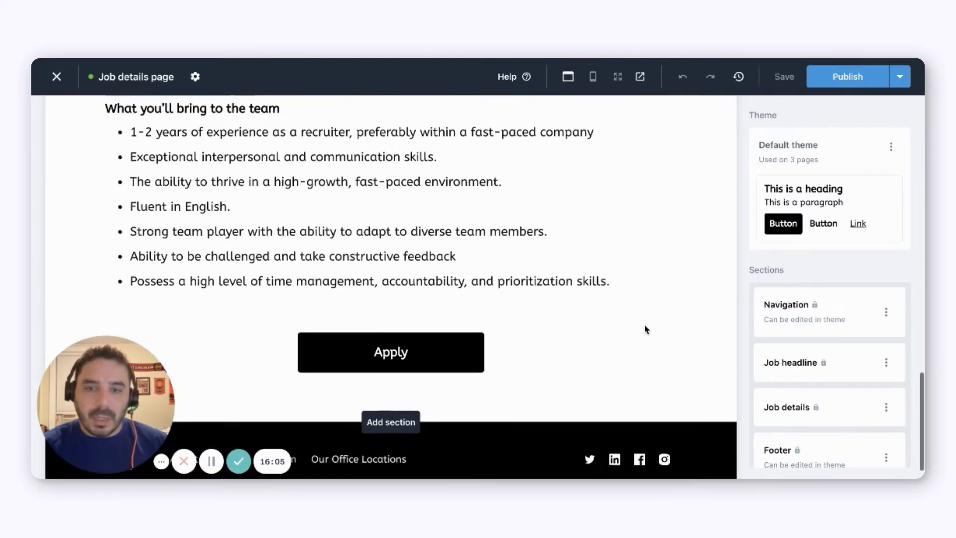
scroll(646, 329, "up", 10)
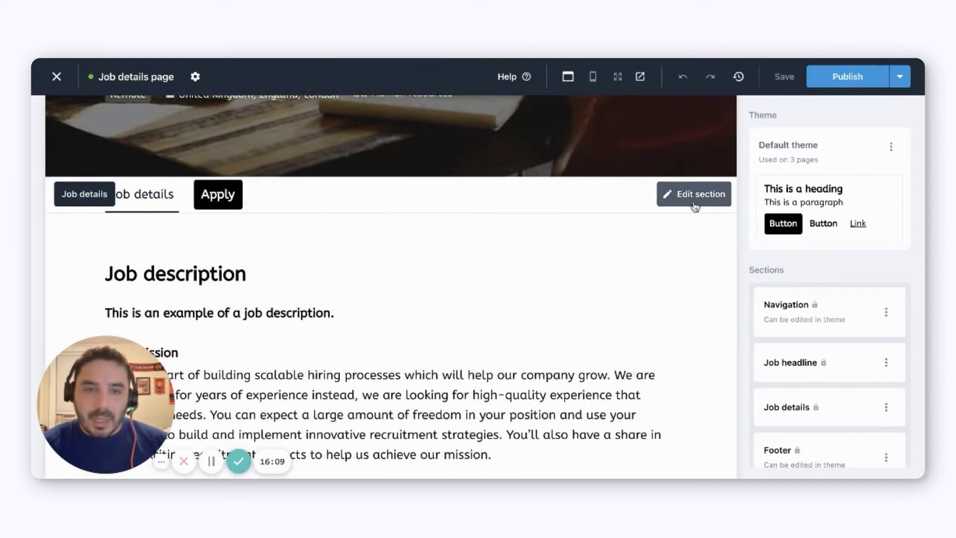
left_click(694, 202)
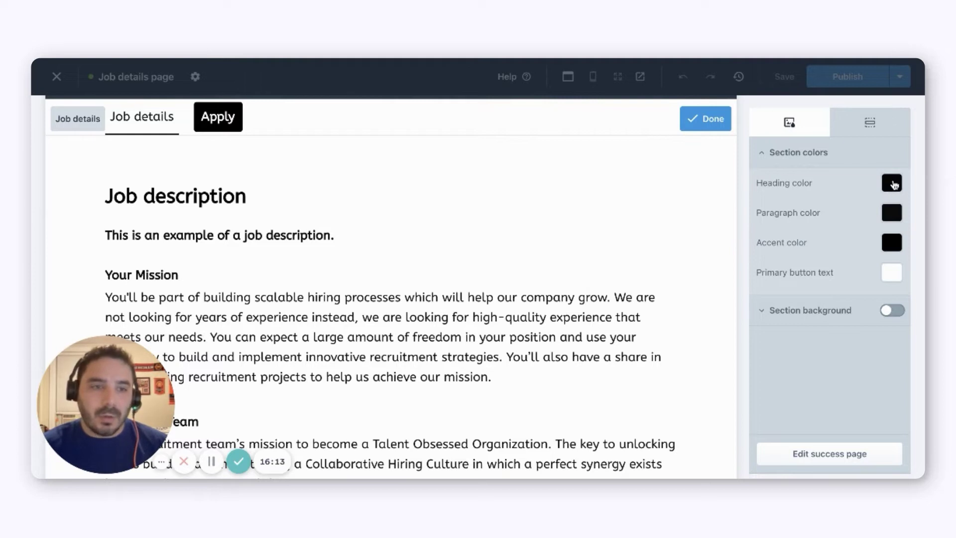
left_click(893, 184)
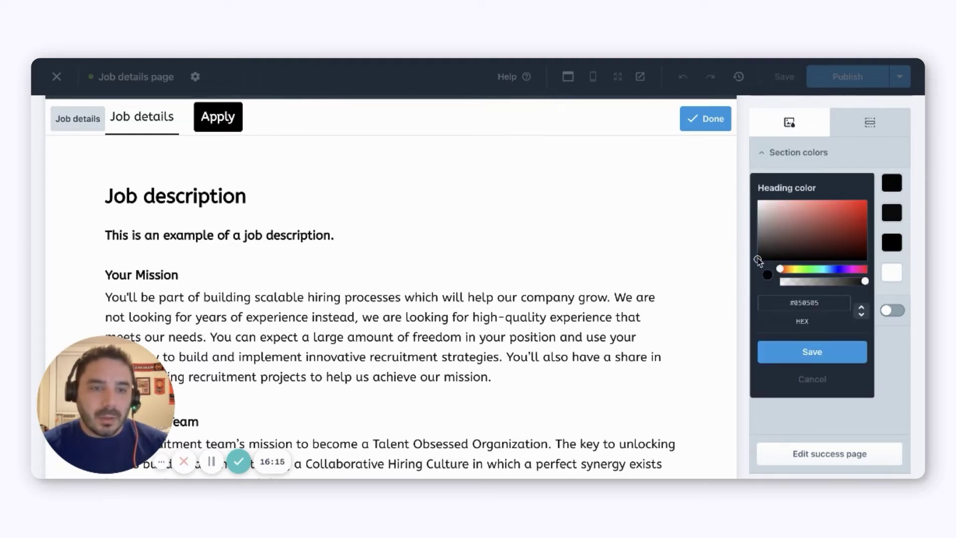
left_click(832, 270)
left_click_drag(757, 261, 838, 212)
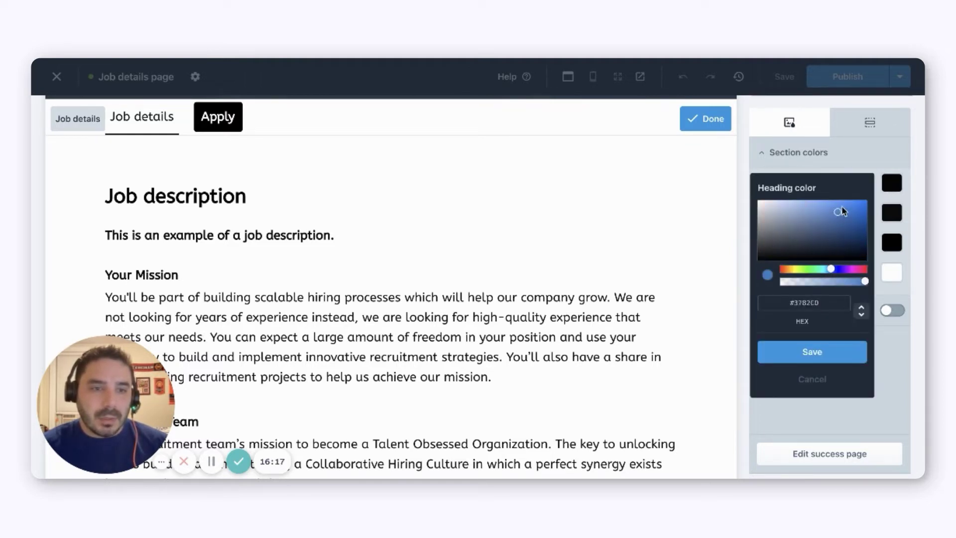
left_click(796, 357)
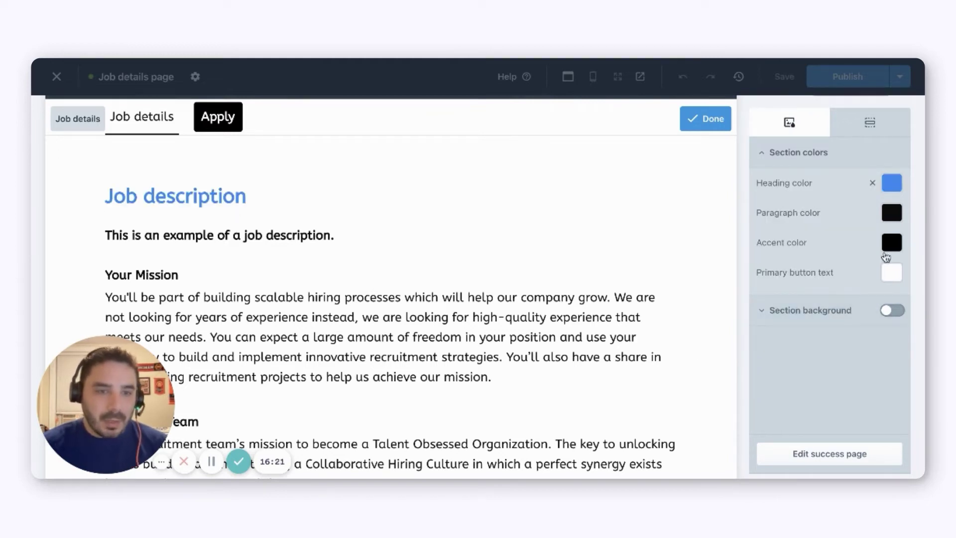
- Set the Job details section's accent color to light blue and check the Apply buttons on the page
scroll(644, 280, "down", 4)
scroll(645, 277, "up", 5)
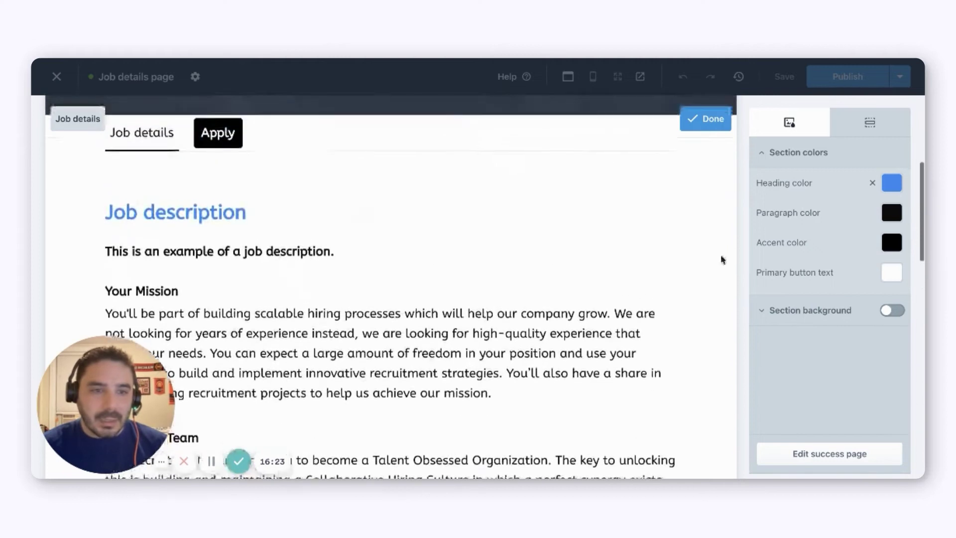
left_click(890, 243)
left_click_drag(783, 333, 829, 338)
left_click_drag(758, 322, 843, 264)
left_click(812, 412)
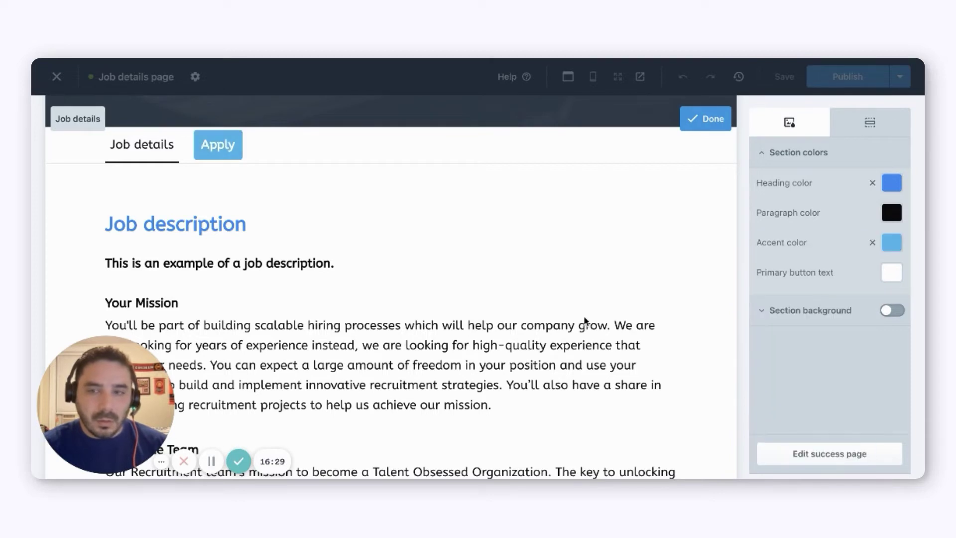
left_click(222, 149)
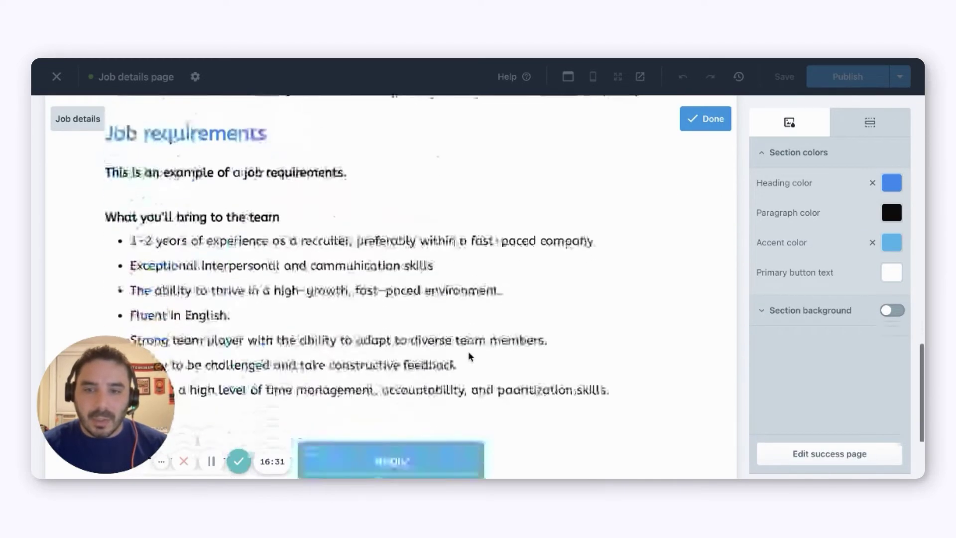
scroll(602, 293, "up", 10)
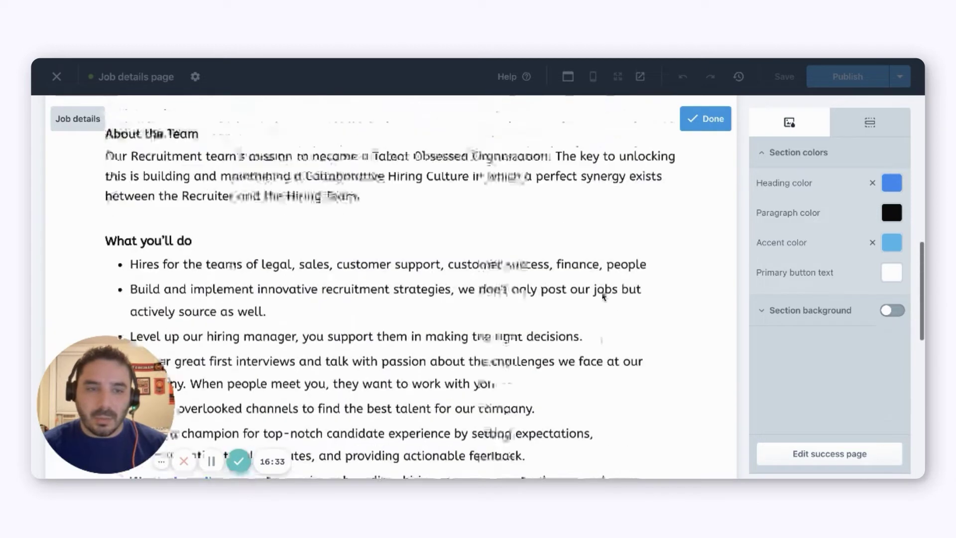
scroll(603, 294, "up", 3)
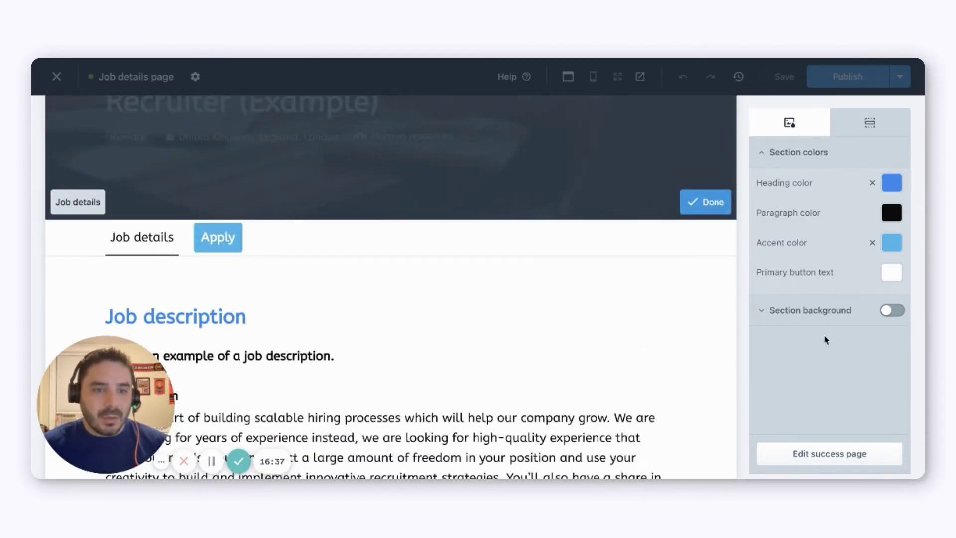
- Enable the Job details section's background, look at the image and video options, and select Color as background media
left_click(819, 322)
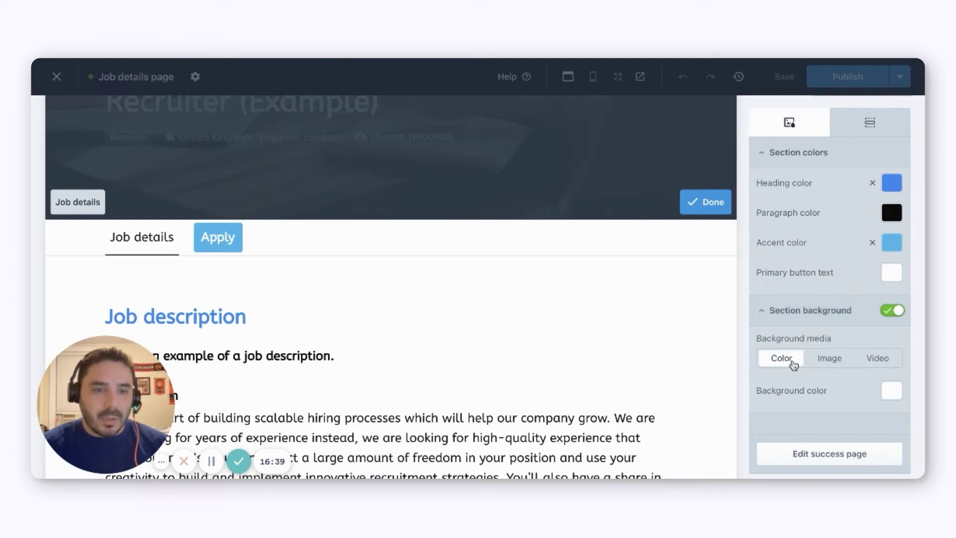
left_click(821, 361)
left_click(861, 362)
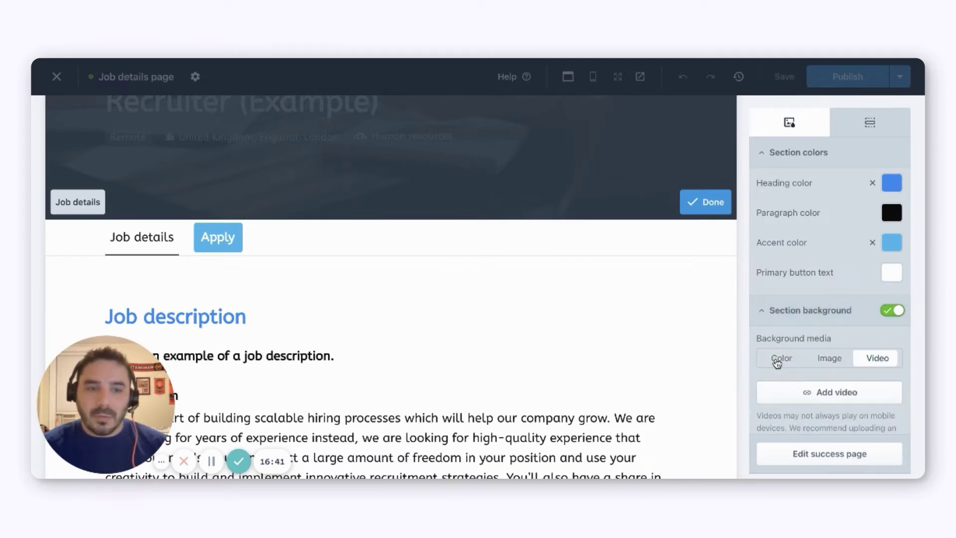
left_click(791, 365)
- Try red (#FF1313) as the Job details section's background color and reset it to the default
left_click(891, 393)
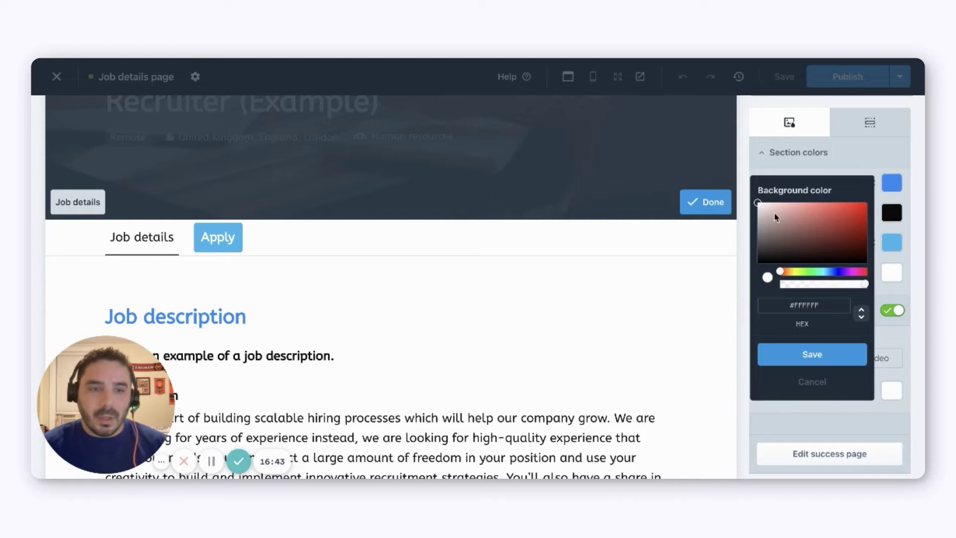
left_click_drag(760, 204, 857, 207)
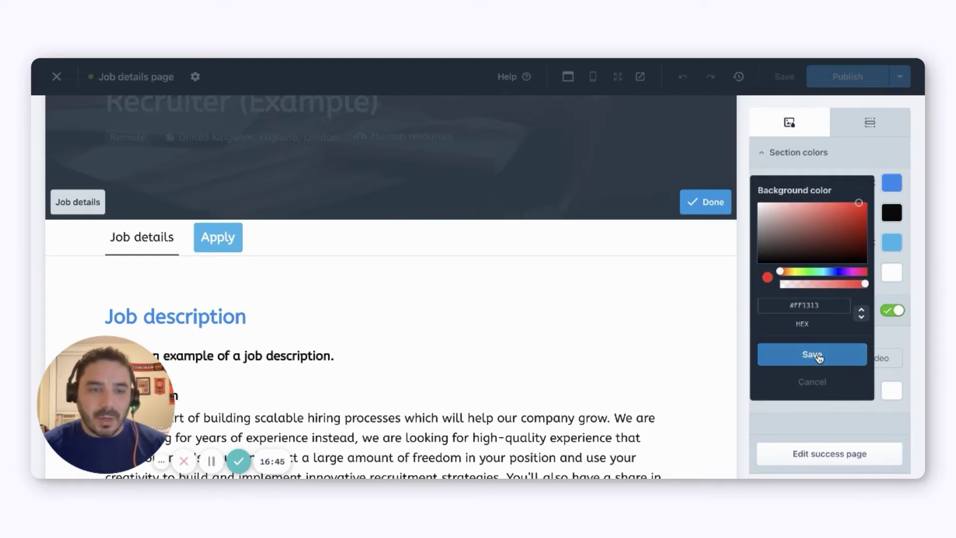
left_click(812, 354)
scroll(690, 349, "down", 10)
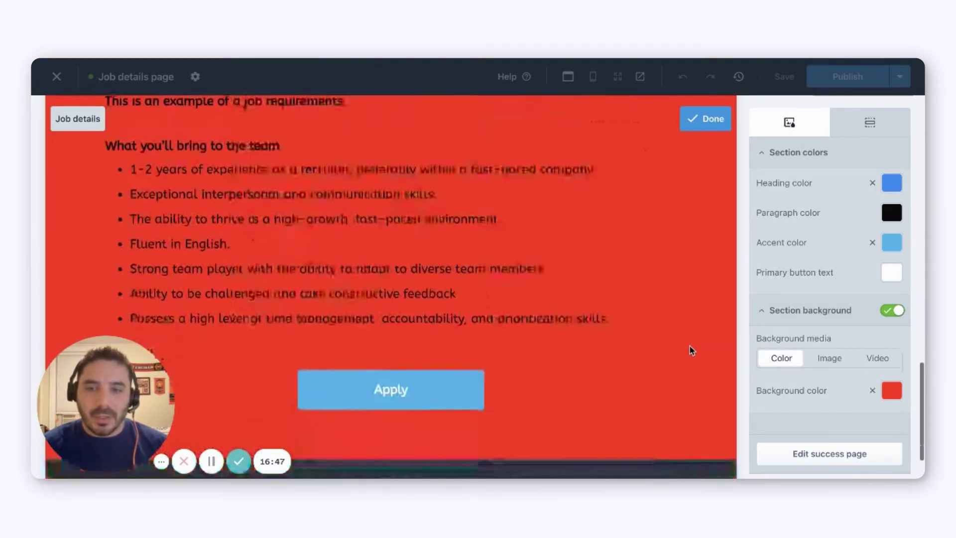
scroll(690, 348, "up", 10)
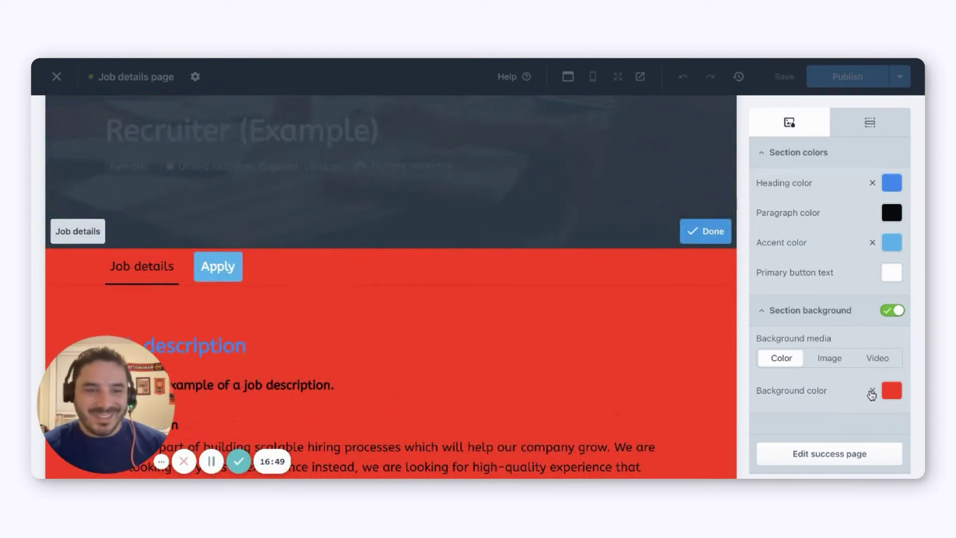
scroll(589, 357, "down", 1)
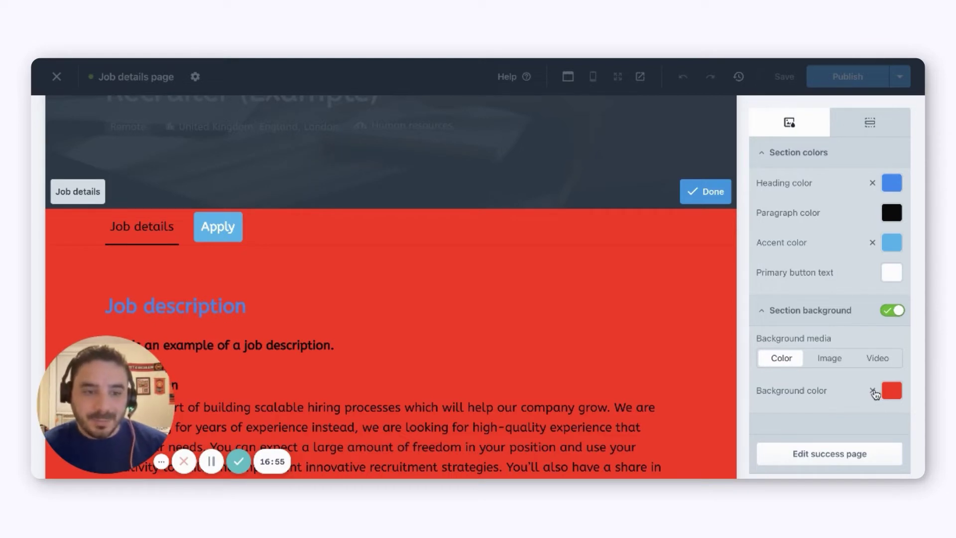
left_click(872, 391)
- Finish editing the Job details section, save the page, and return to the pages overview
scroll(662, 402, "down", 3)
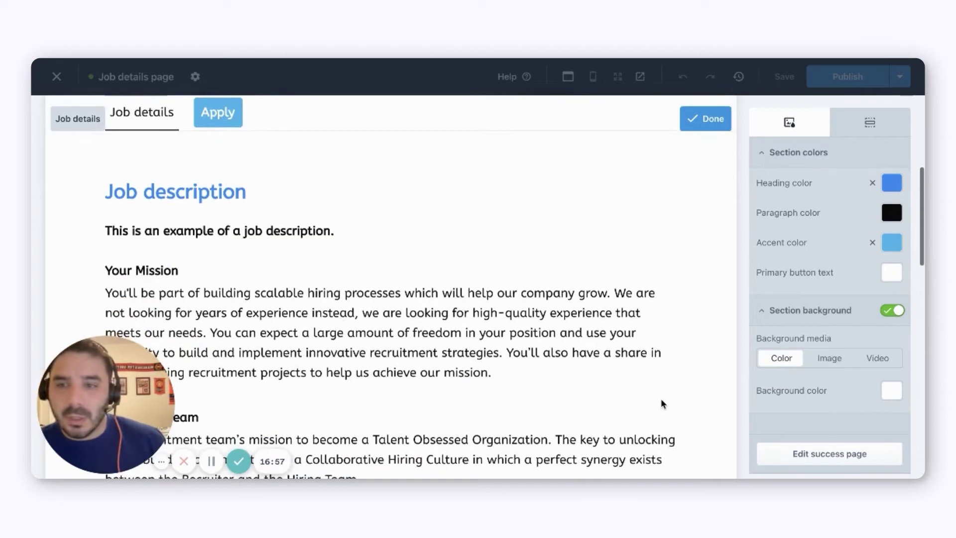
scroll(662, 402, "up", 7)
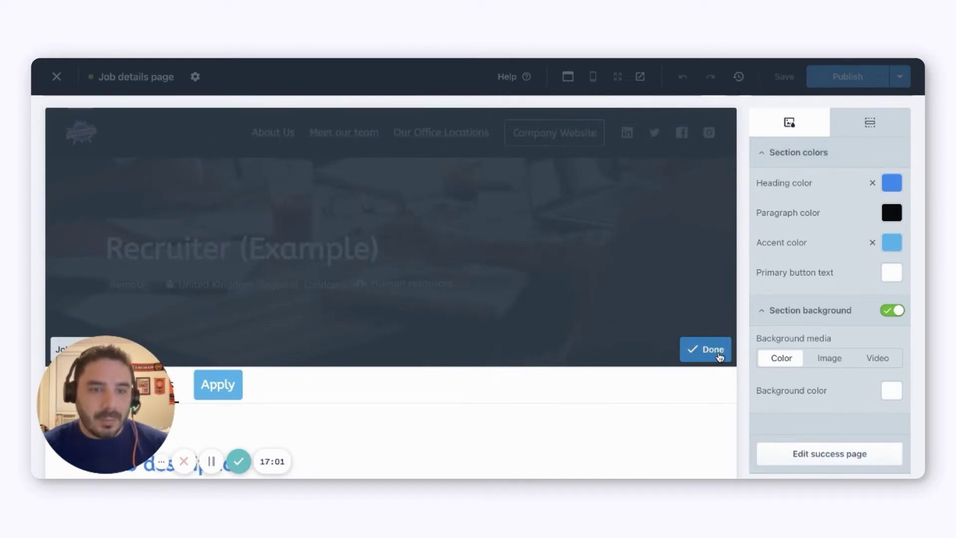
left_click(717, 349)
left_click(785, 76)
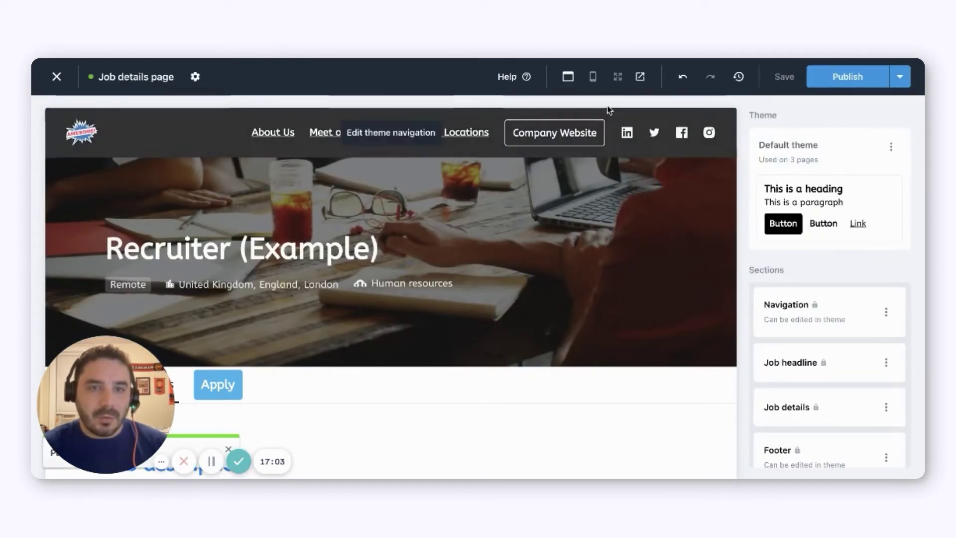
left_click(56, 77)
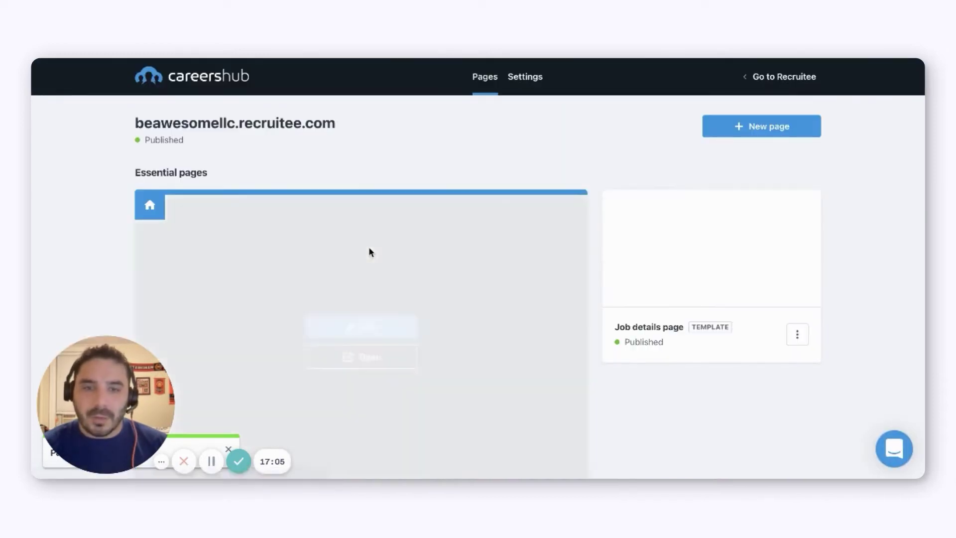
- Create a new careers site page named "About Us"
mouse_move(385, 289)
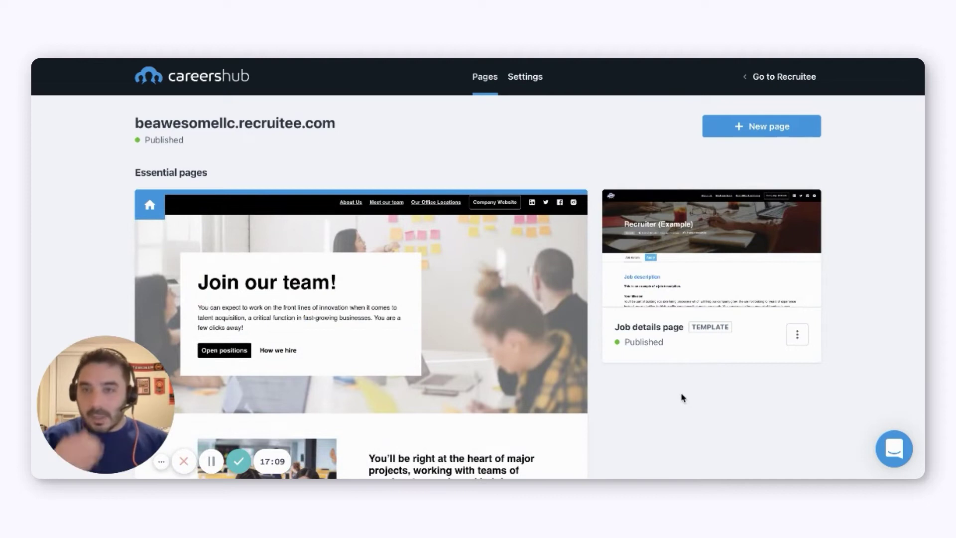
scroll(592, 388, "down", 8)
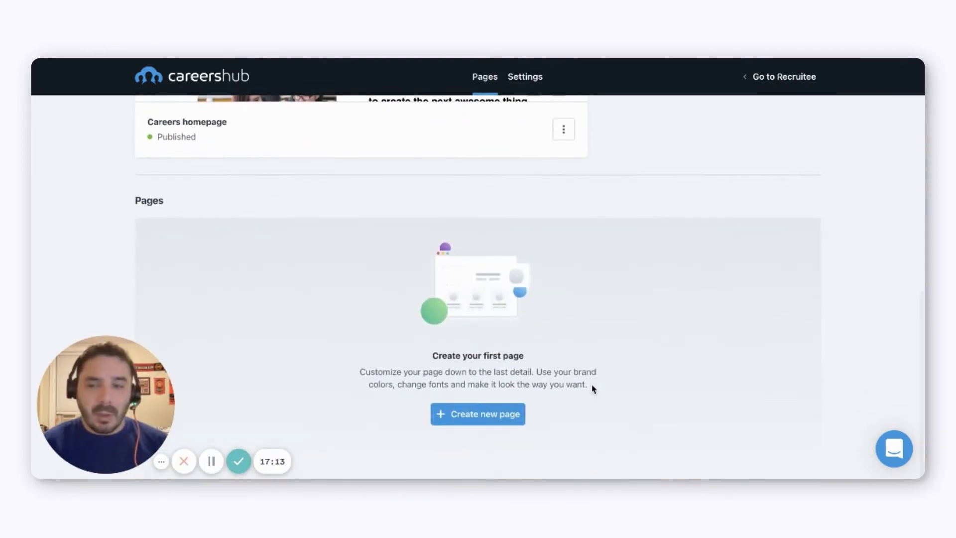
left_click(488, 416)
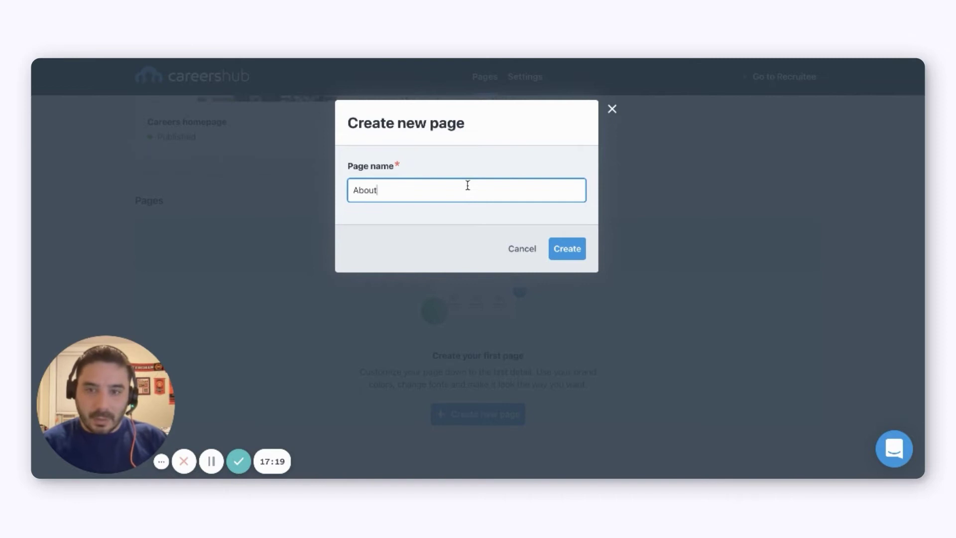
left_click(582, 255)
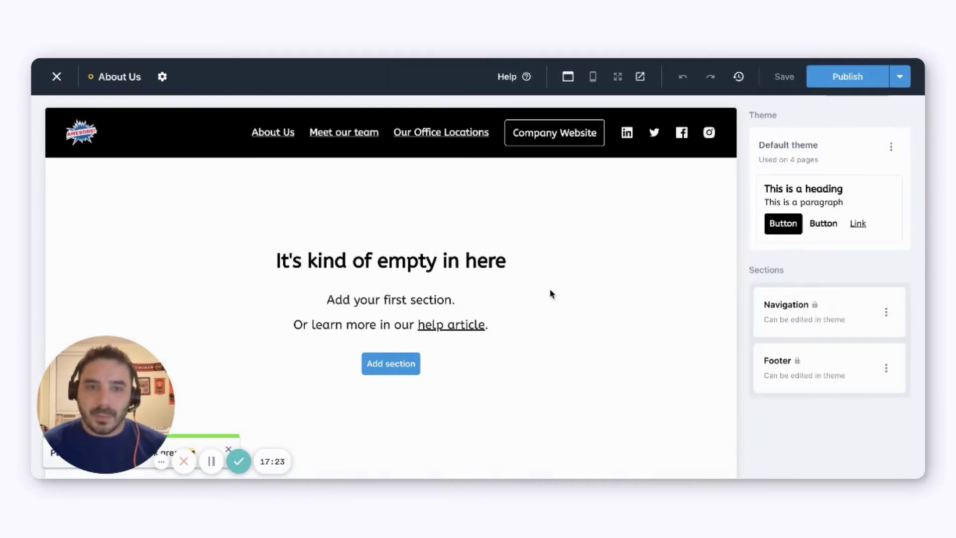
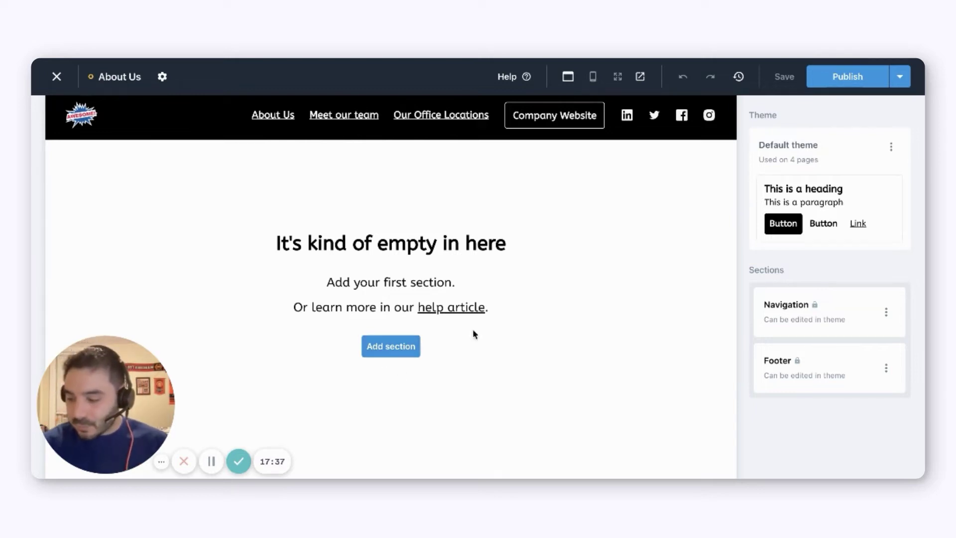
- Add the text section with the office photo background and the right-aligned student programs quote to the empty page
left_click(391, 348)
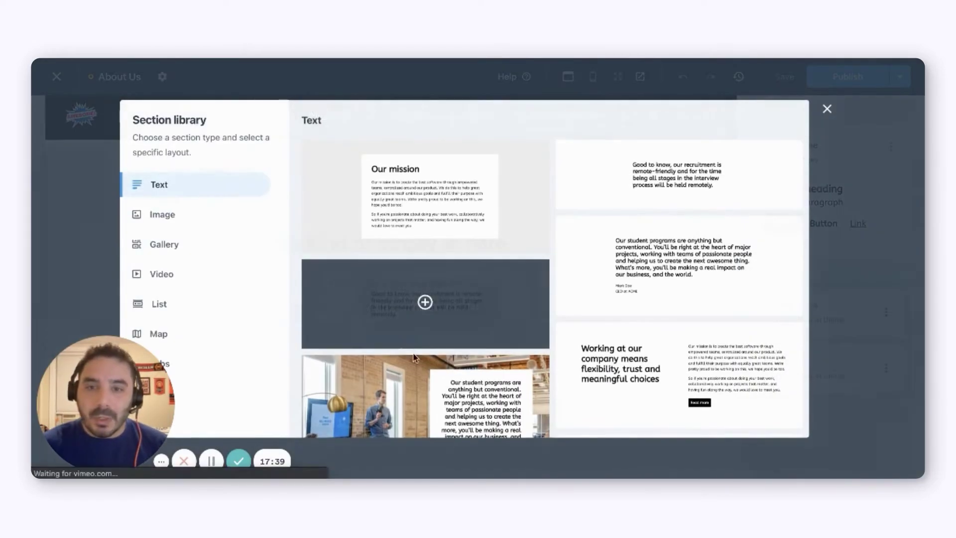
scroll(534, 329, "down", 3)
left_click(464, 317)
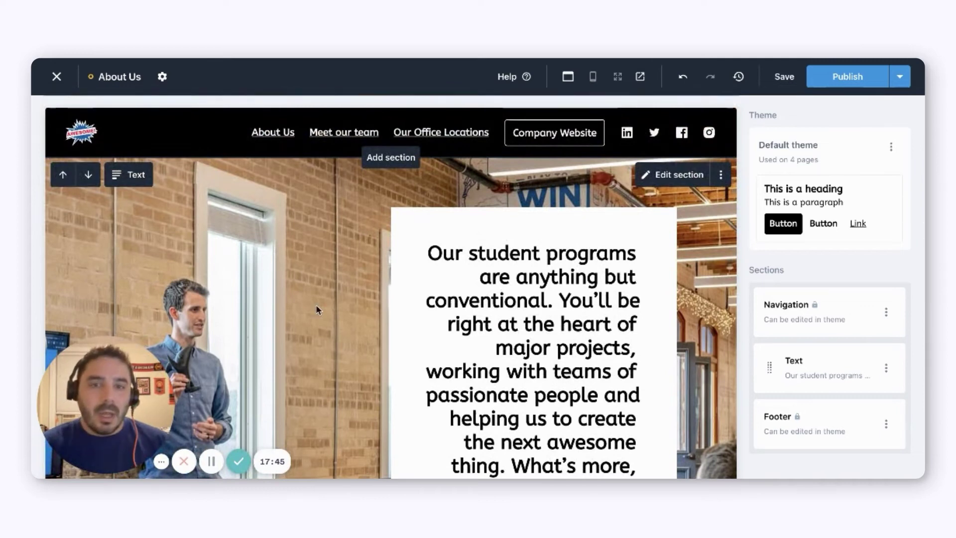
- Add the "Your journey starts here" text section below the student programs section
scroll(316, 309, "down", 5)
left_click(388, 393)
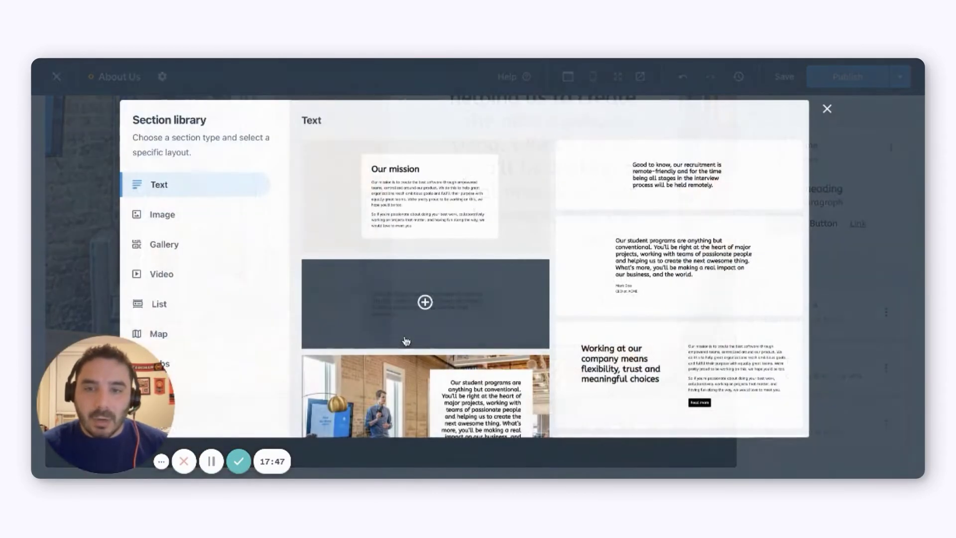
scroll(556, 378, "down", 10)
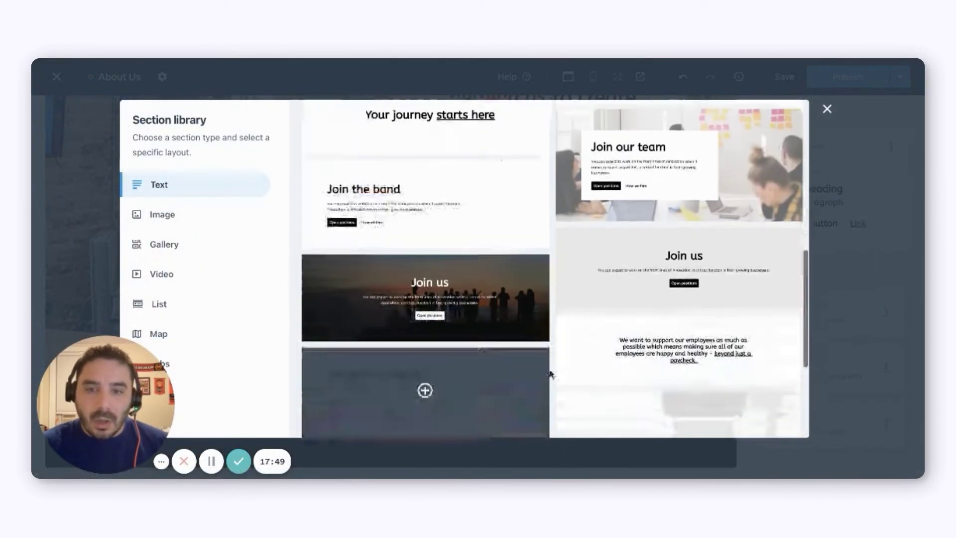
left_click(473, 312)
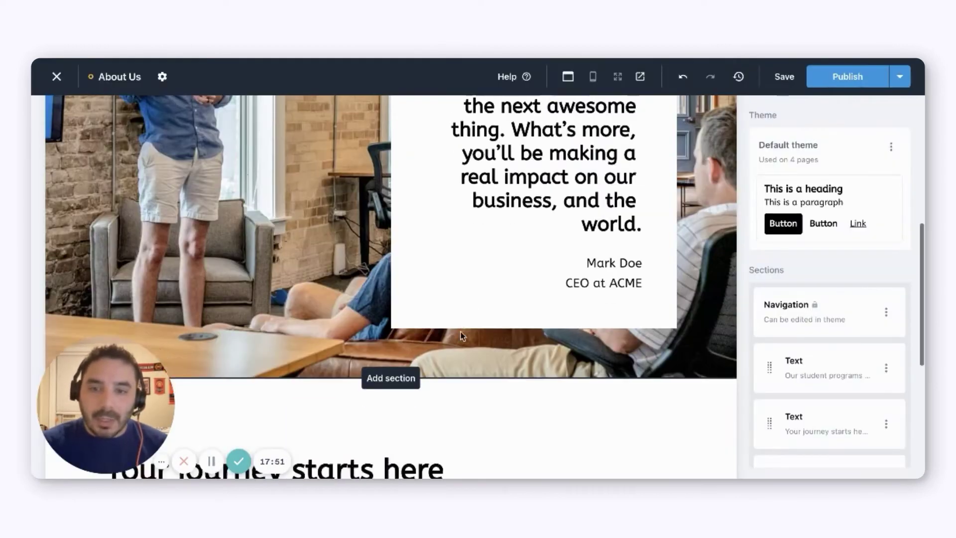
- Replace the "Your journey starts here" heading in the second text section with "Who we are"
left_click(673, 184)
left_click(347, 259)
left_click_drag(420, 261, 118, 262)
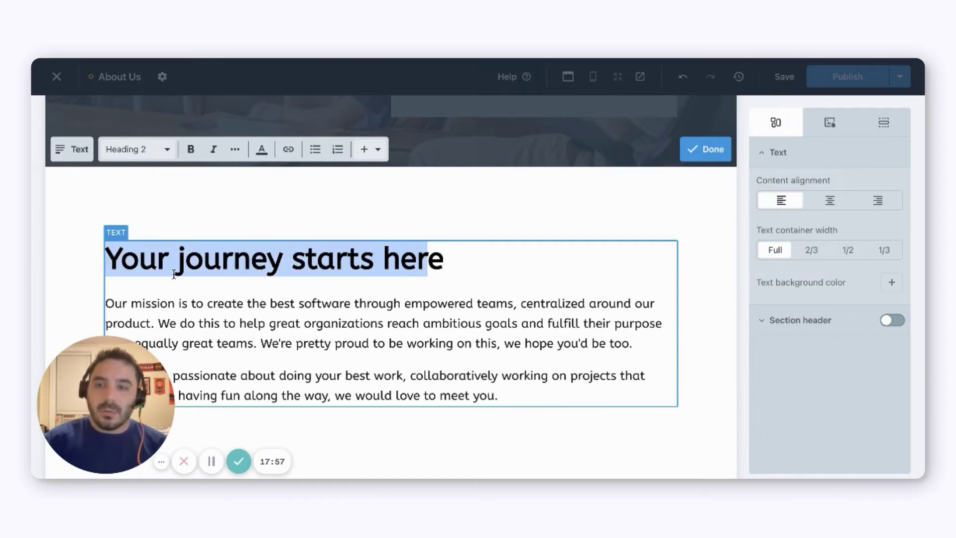
type("Who we are")
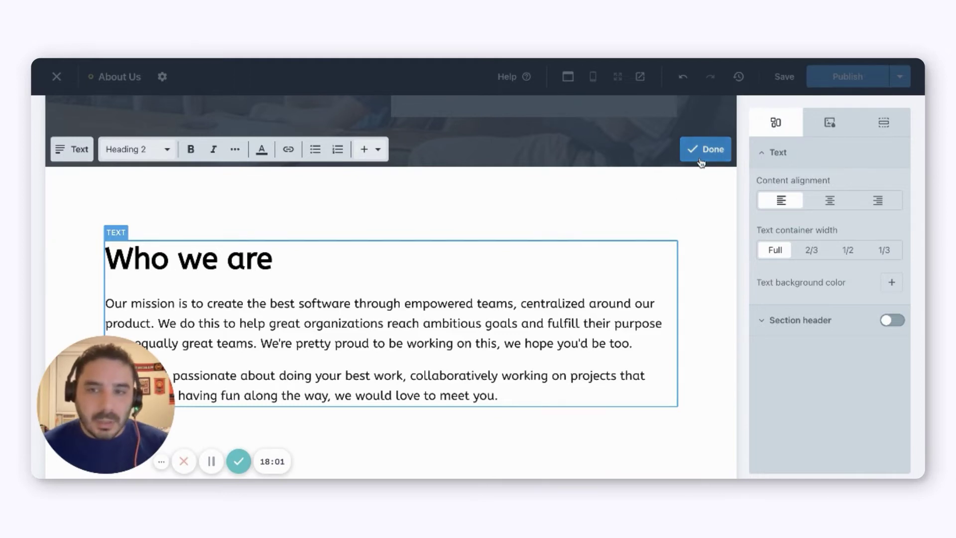
- Finish editing the "Who we are" text and add the "Our mission" image section with the map-reader illustration below it
left_click(702, 152)
scroll(633, 264, "down", 2)
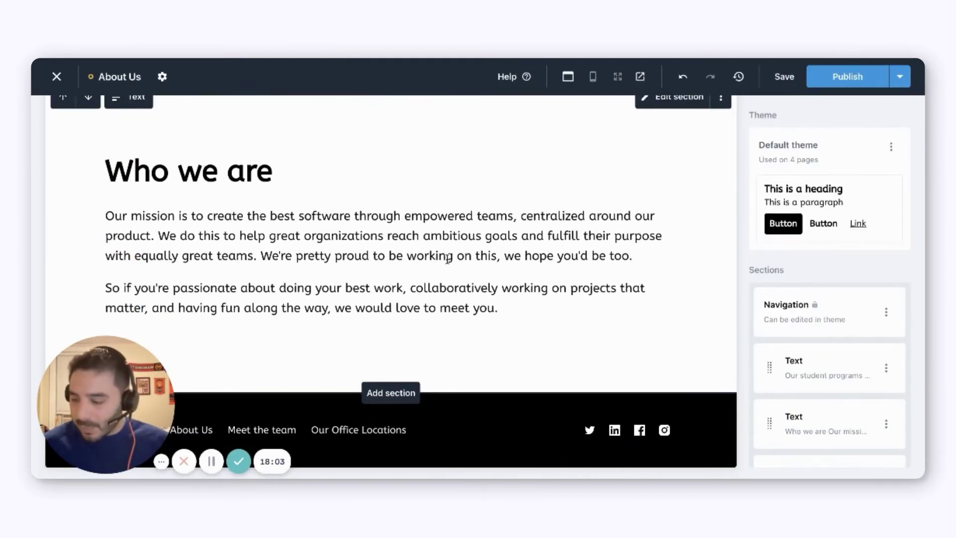
left_click(388, 394)
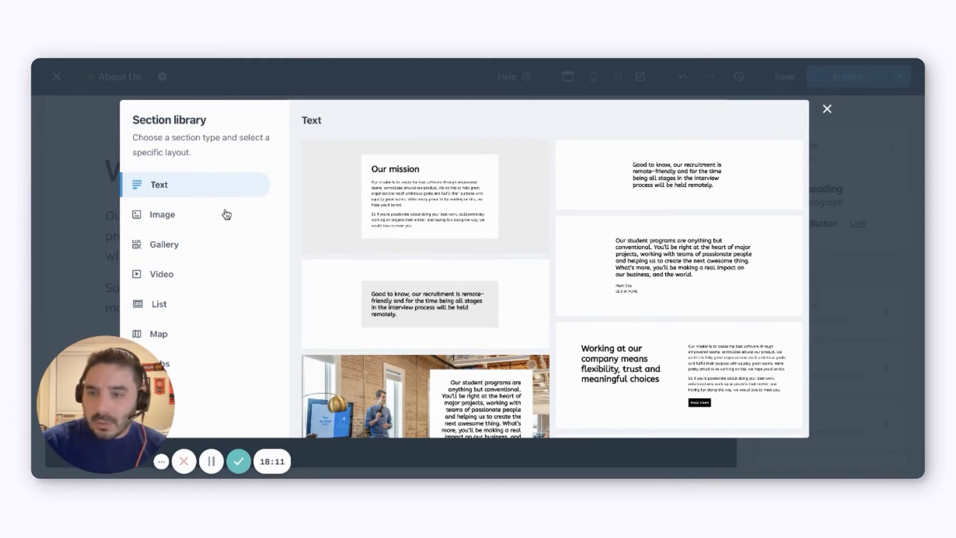
left_click(227, 215)
scroll(551, 330, "down", 1)
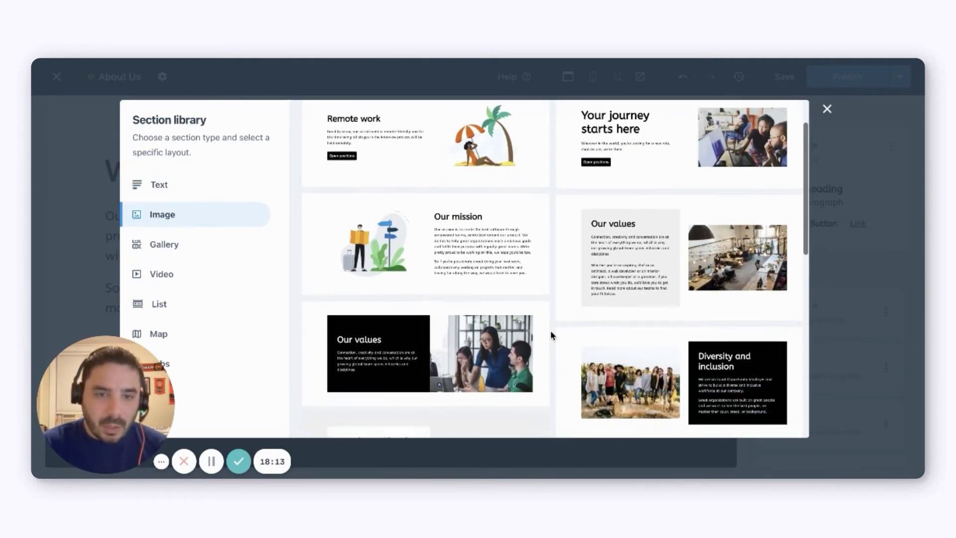
left_click(491, 286)
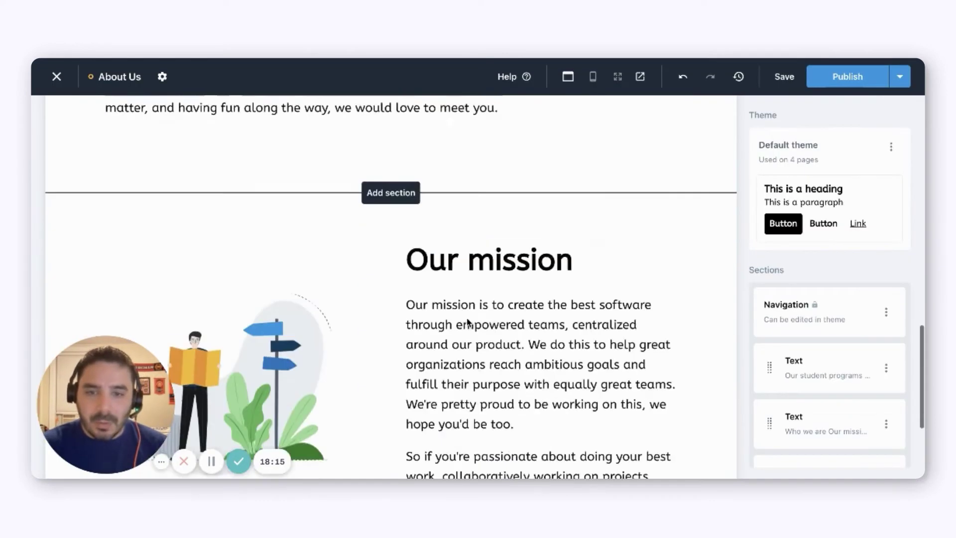
- Add the "Our values" image section with the grey text box and office photo below the "Our mission" section
left_click(403, 387)
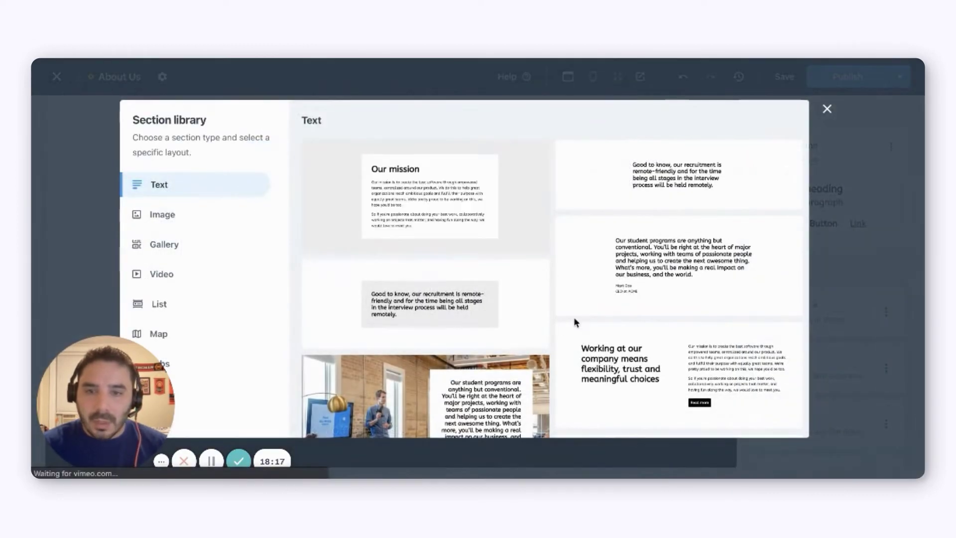
scroll(548, 342, "down", 3)
scroll(553, 344, "down", 2)
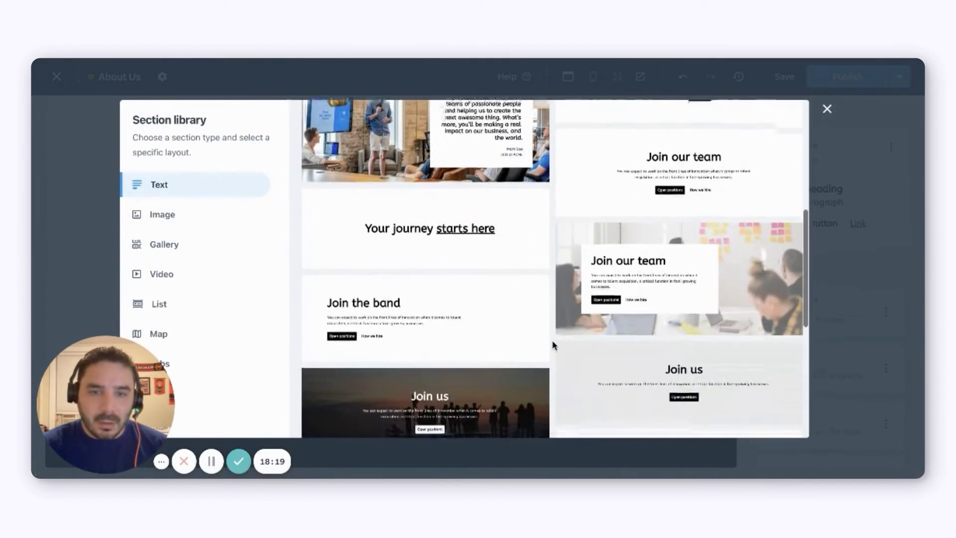
left_click(179, 214)
scroll(558, 321, "up", 4)
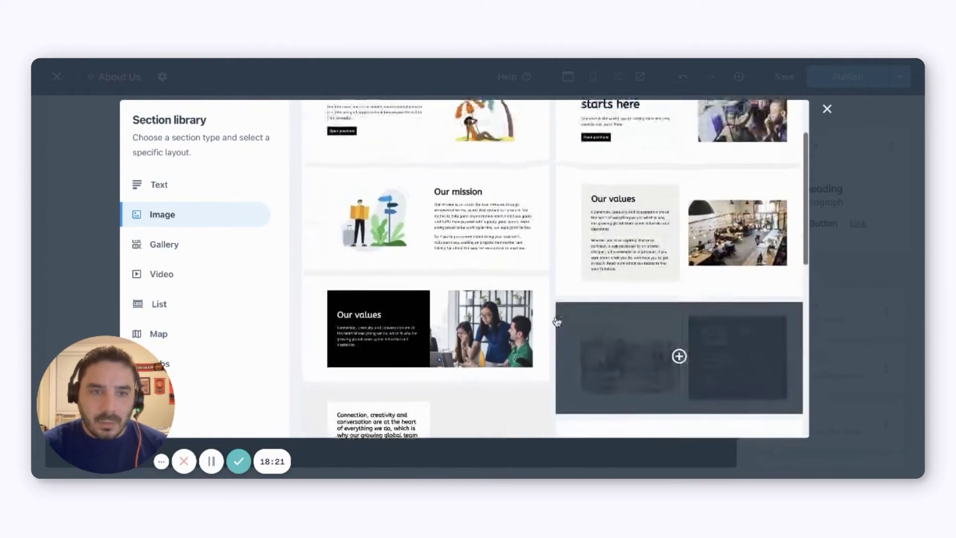
left_click(625, 254)
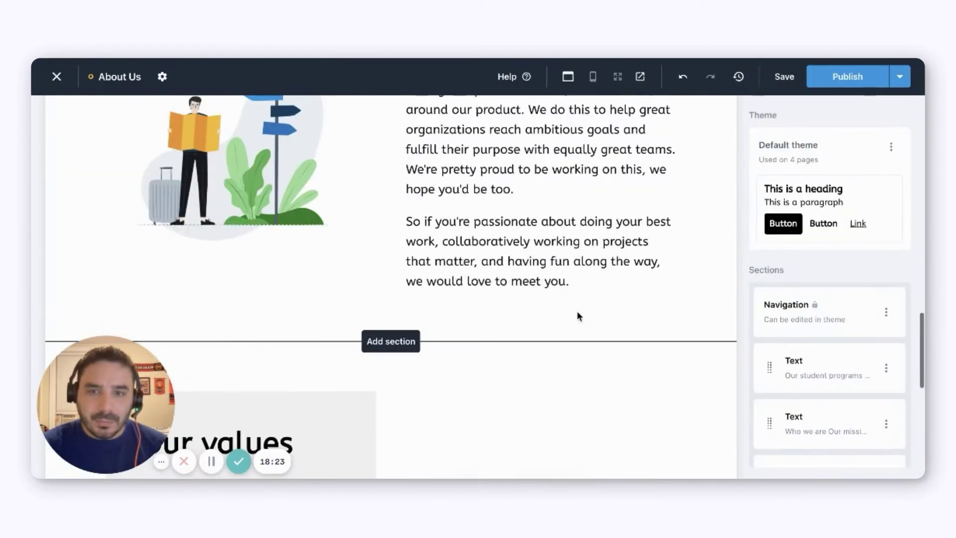
- Add the "Diversity and inclusion" image section with the group photo and black text box below the "Our values" section
scroll(578, 315, "down", 5)
left_click(390, 391)
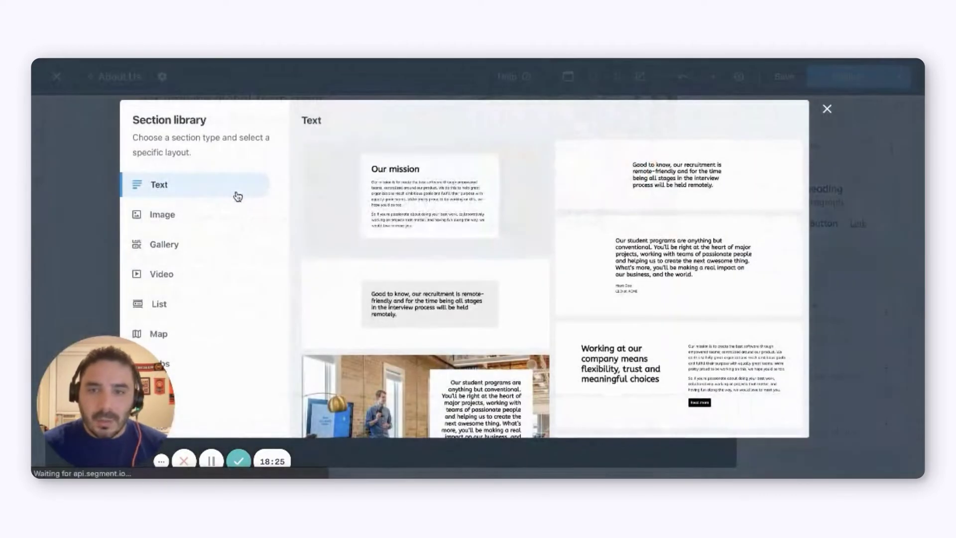
left_click(207, 217)
scroll(593, 288, "down", 5)
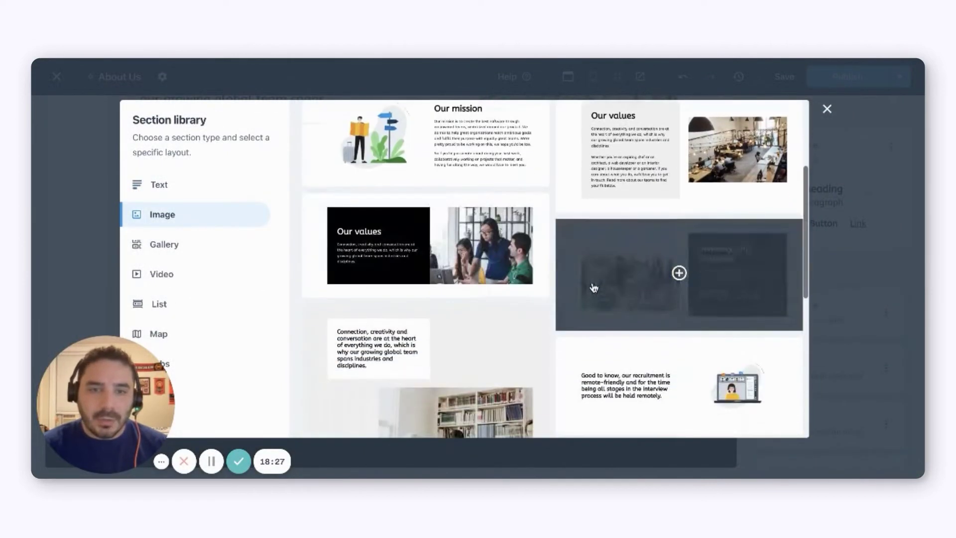
left_click(597, 287)
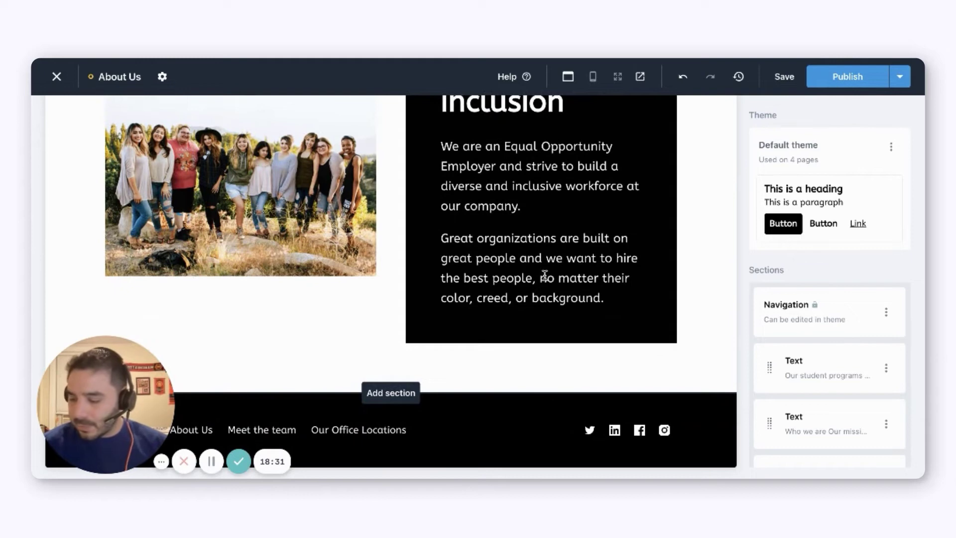
- Browse the List and Image layouts in the section library for another section below "Diversity and inclusion"
scroll(544, 274, "up", 15)
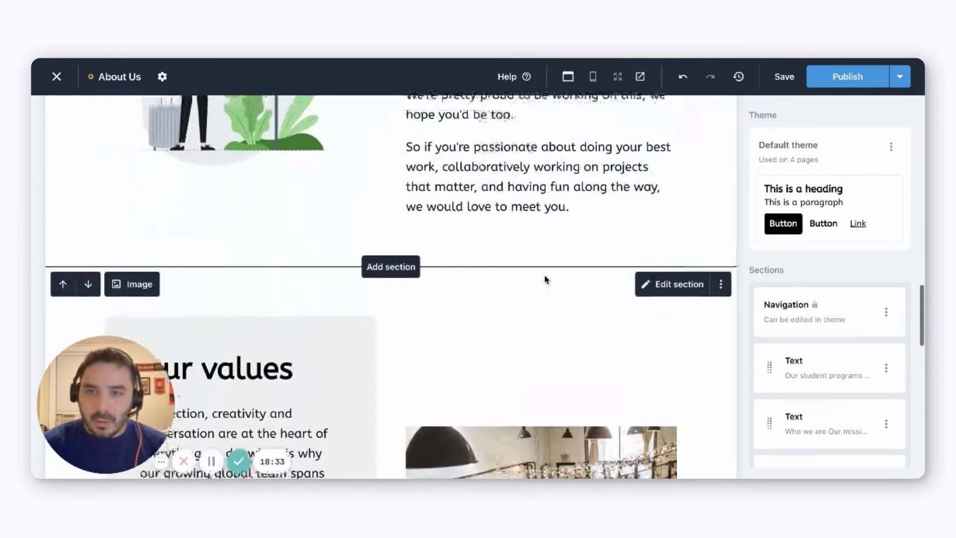
scroll(545, 280, "up", 20)
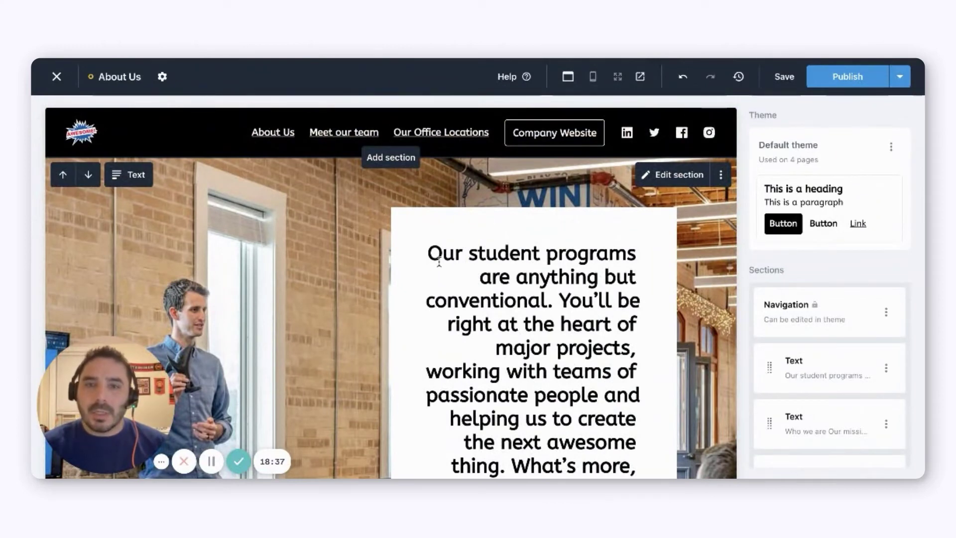
scroll(439, 262, "down", 20)
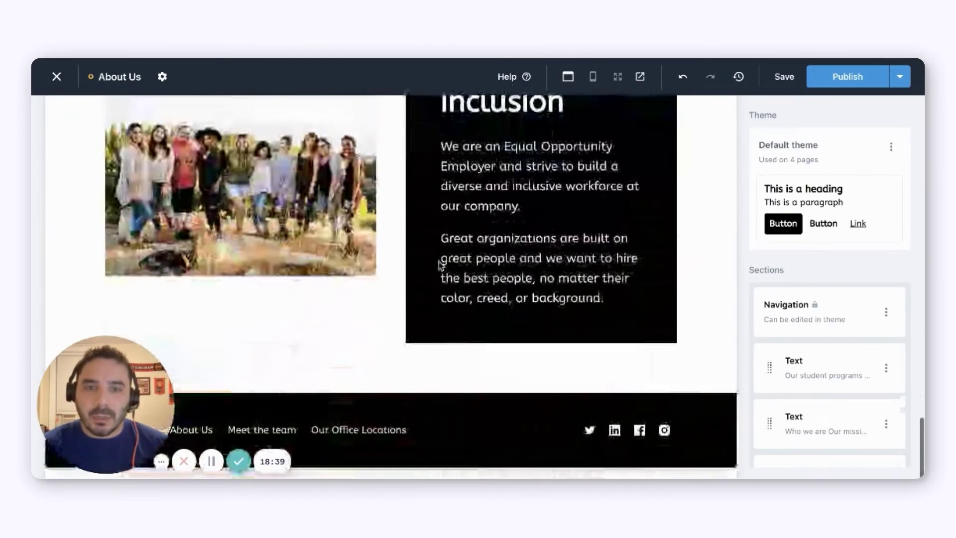
left_click(379, 391)
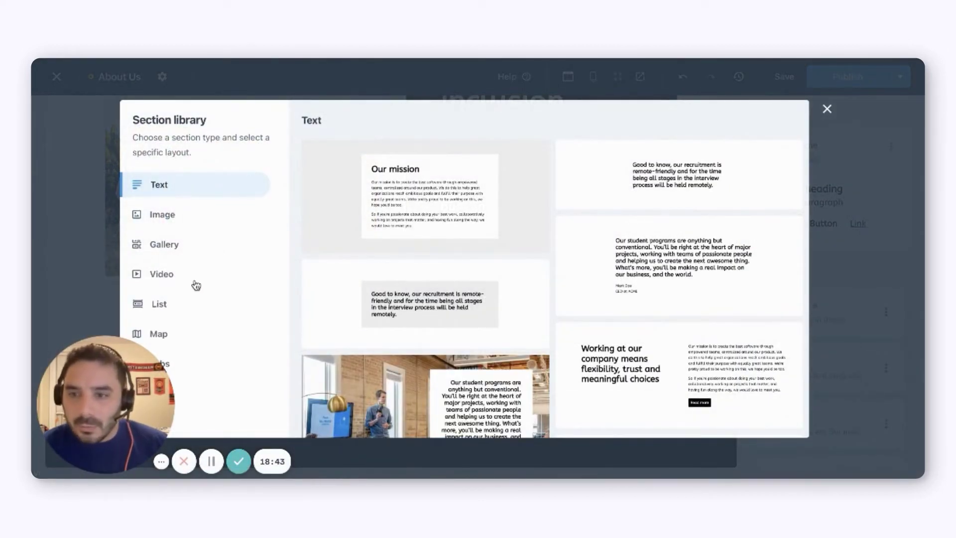
left_click(192, 309)
scroll(513, 358, "down", 10)
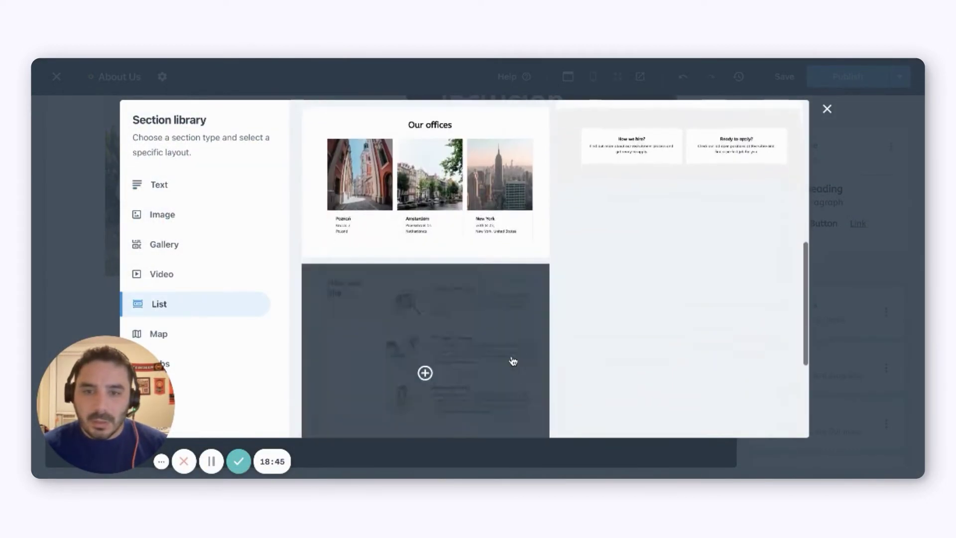
left_click(181, 224)
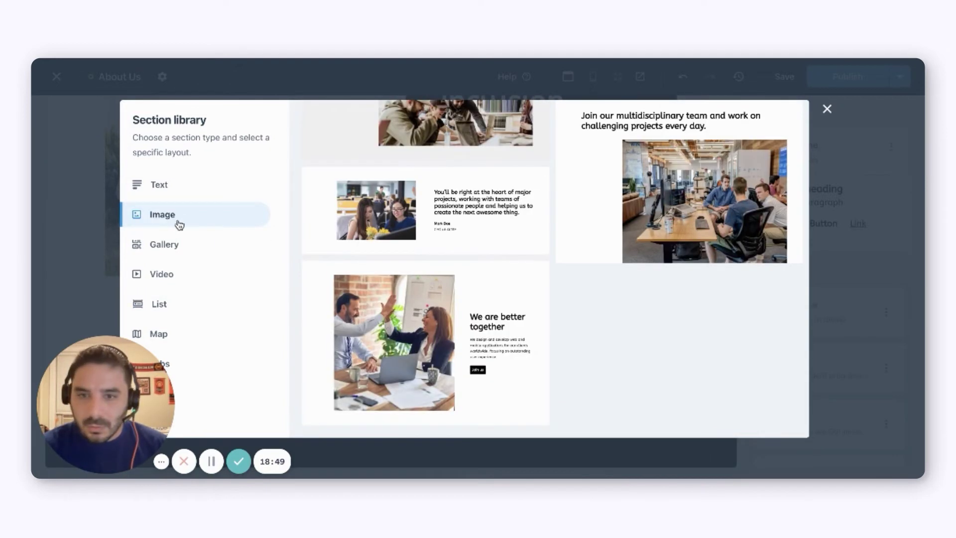
- Add the "Our clients" gallery section with the grid of company logos to the About Us page and save the page
left_click(186, 244)
scroll(454, 331, "down", 15)
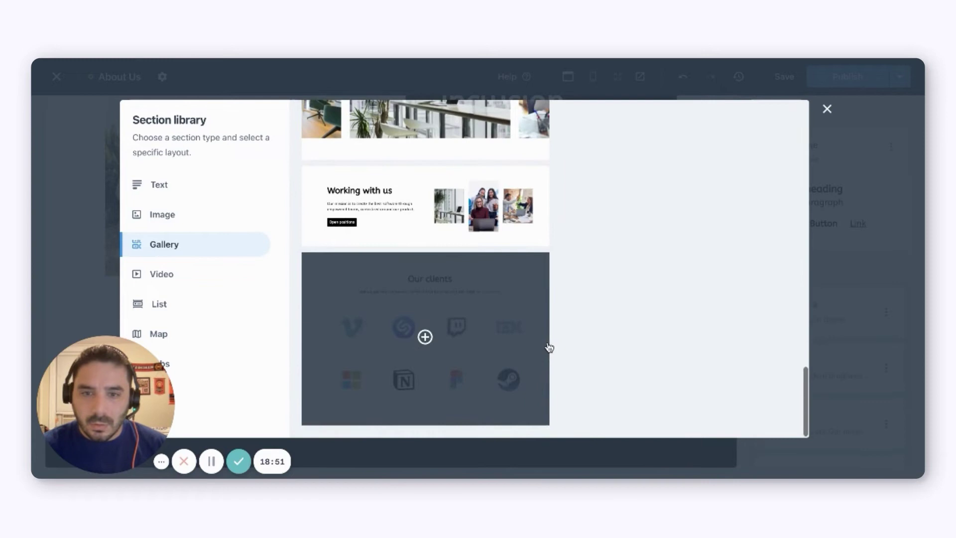
left_click(455, 366)
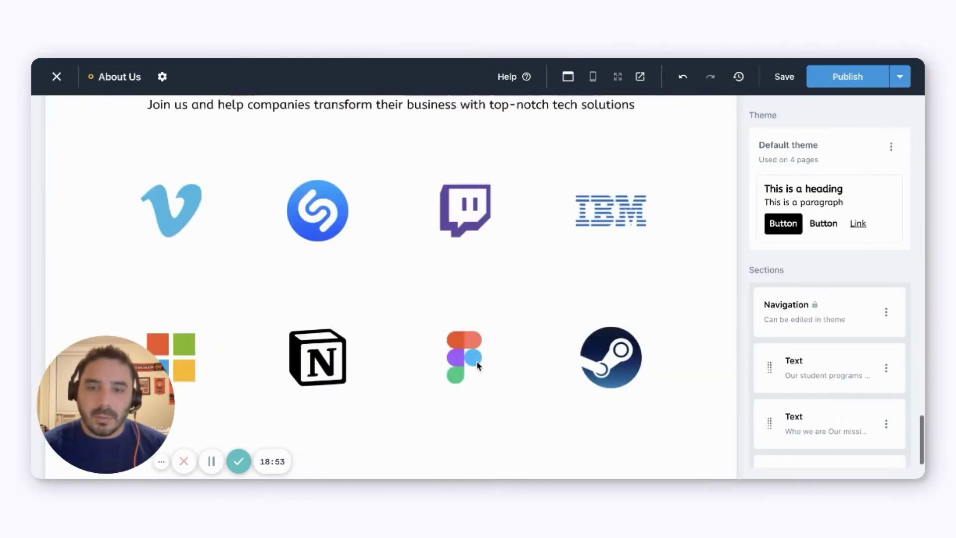
scroll(477, 366, "up", 20)
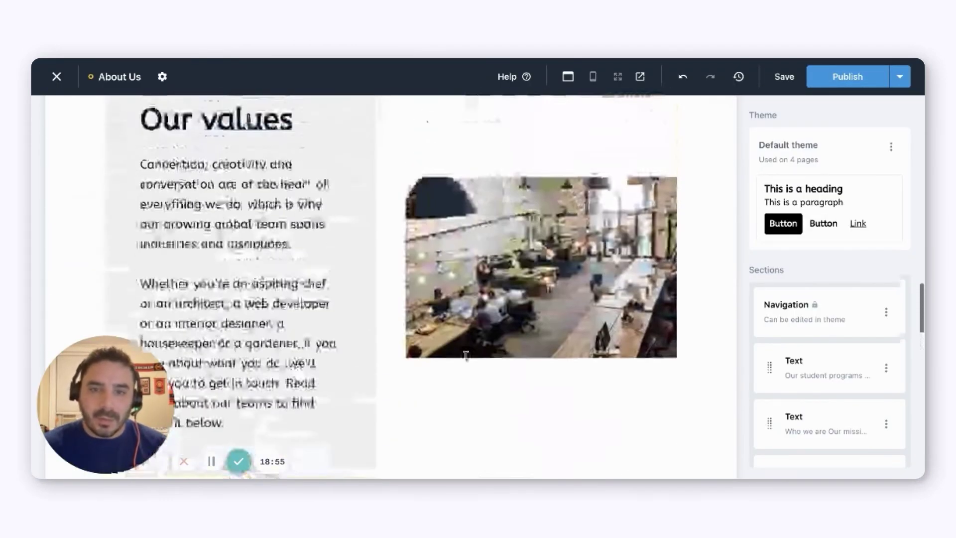
scroll(467, 360, "up", 10)
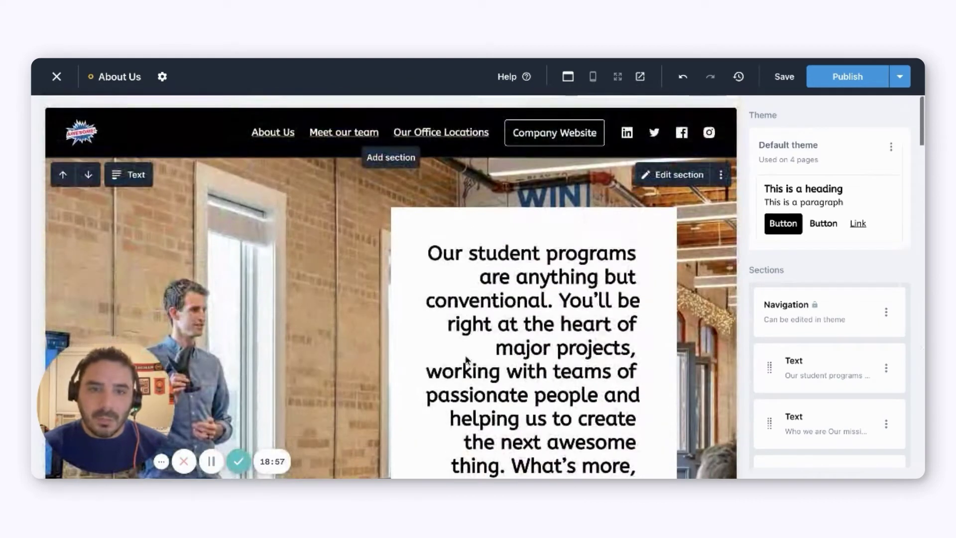
left_click(784, 77)
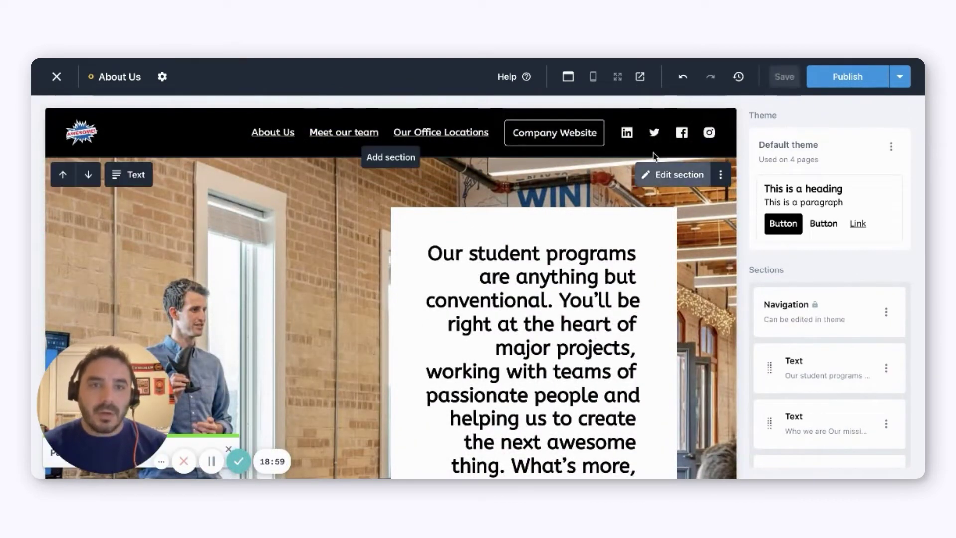
- Preview the latest saved version of the About Us page from beginning to end and publish the page
left_click(640, 76)
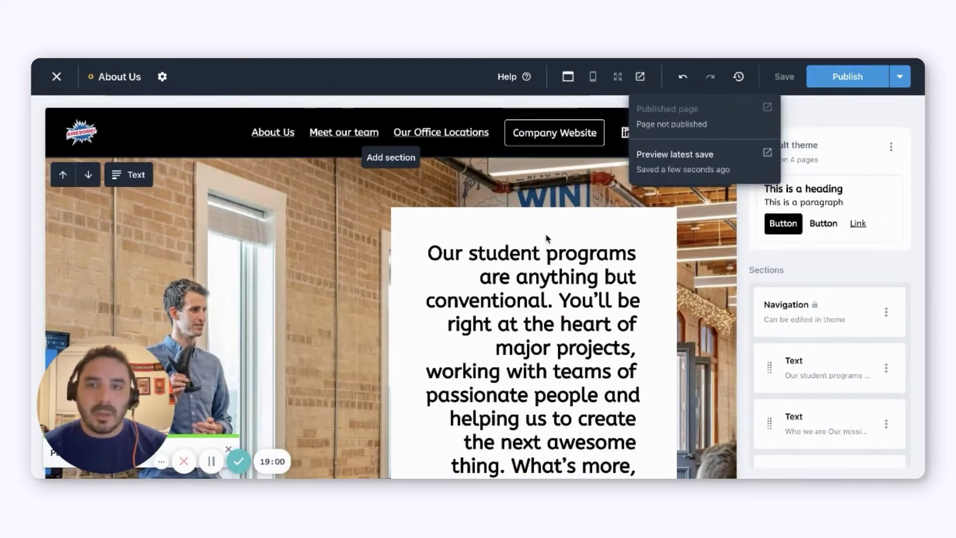
left_click(631, 169)
scroll(466, 269, "down", 15)
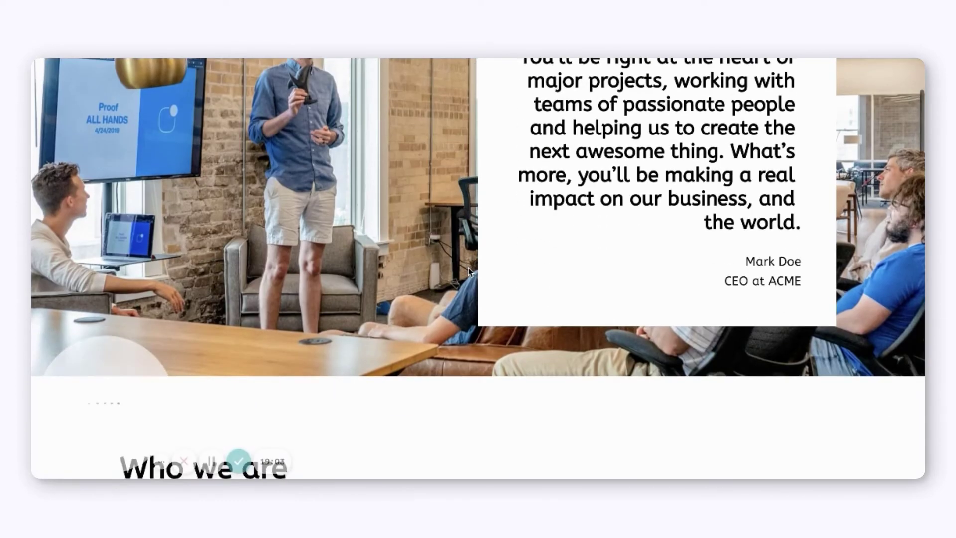
scroll(468, 272, "down", 15)
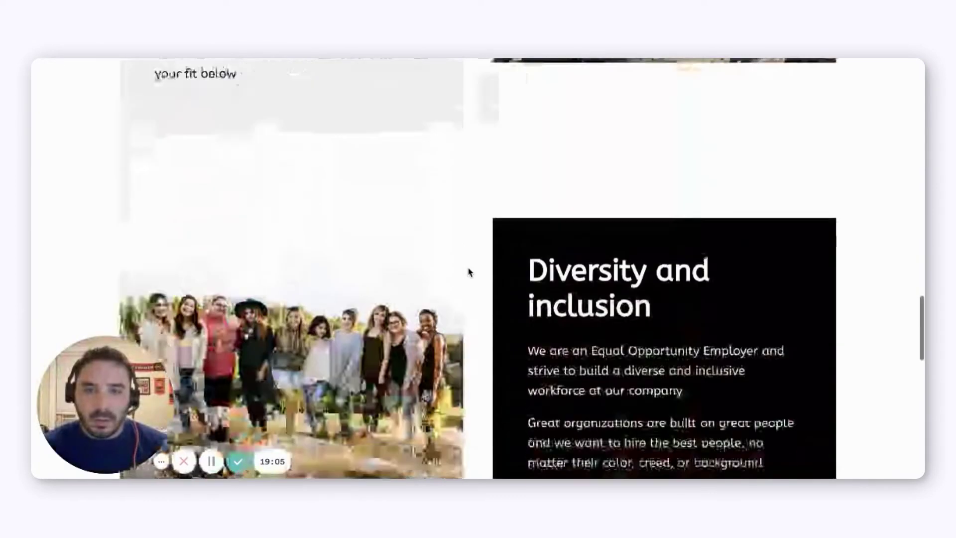
scroll(468, 272, "up", 20)
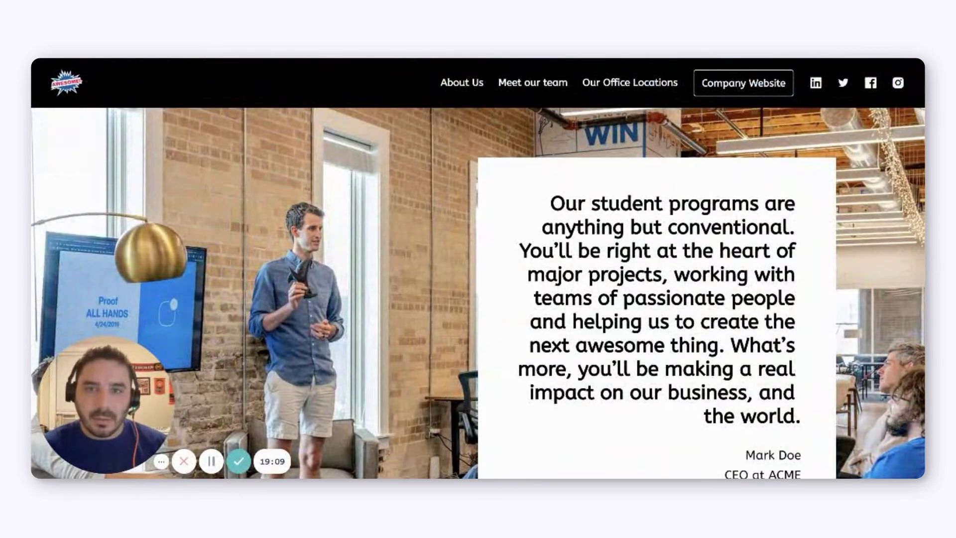
key("Escape")
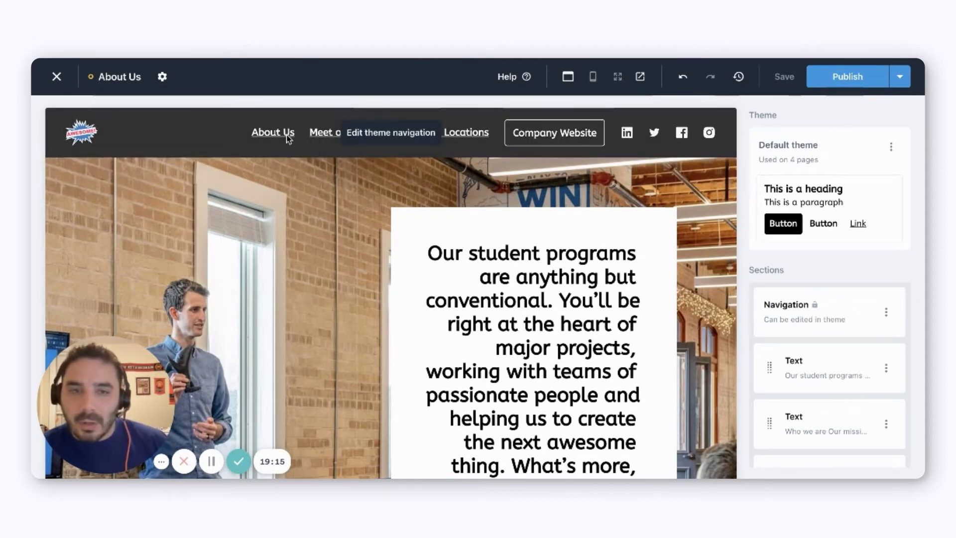
left_click(845, 79)
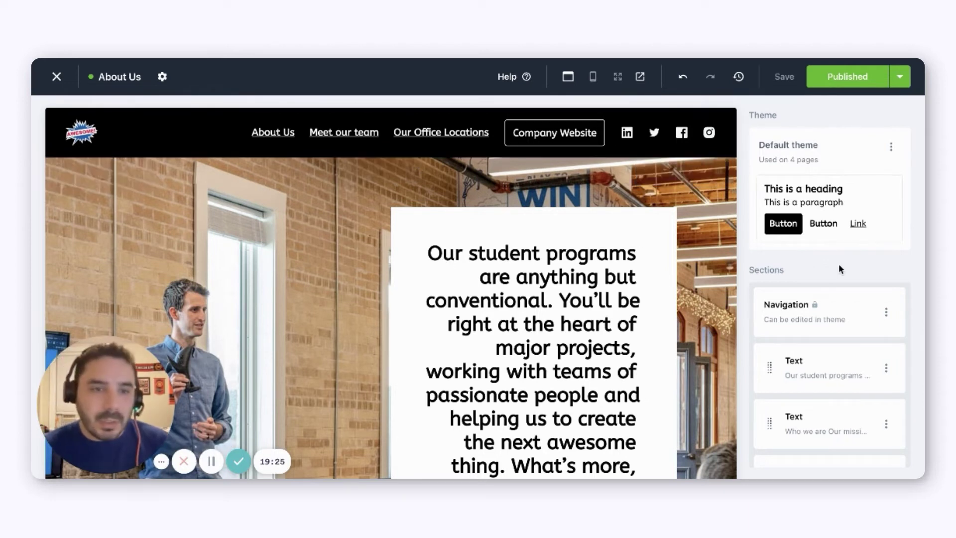
- Link the "About Us" item in the default theme's navigation to the /about-us page
left_click(828, 209)
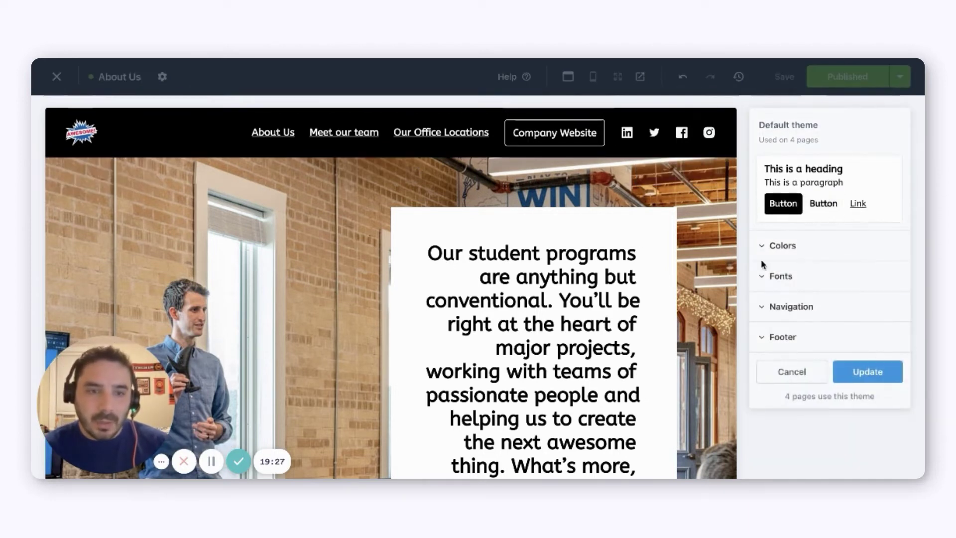
left_click(787, 308)
scroll(832, 332, "down", 2)
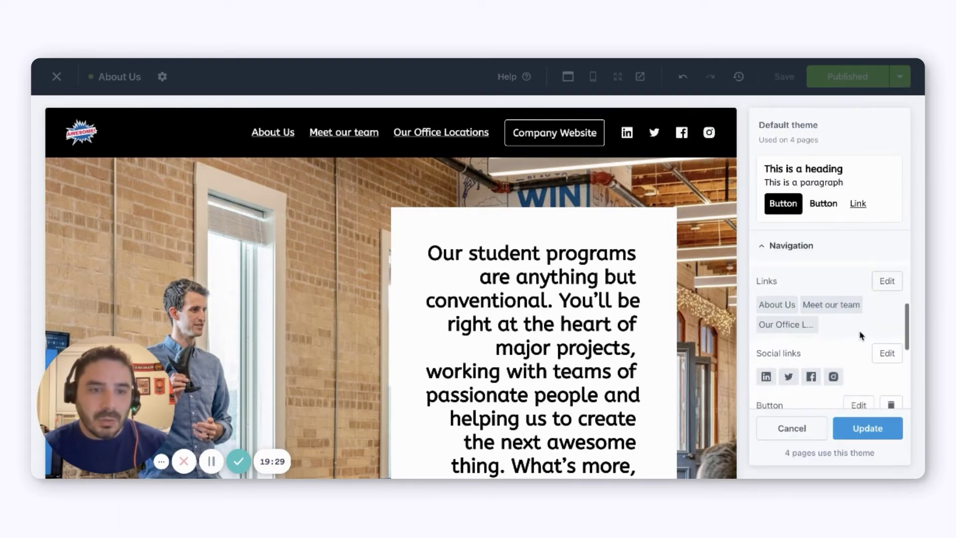
left_click(887, 282)
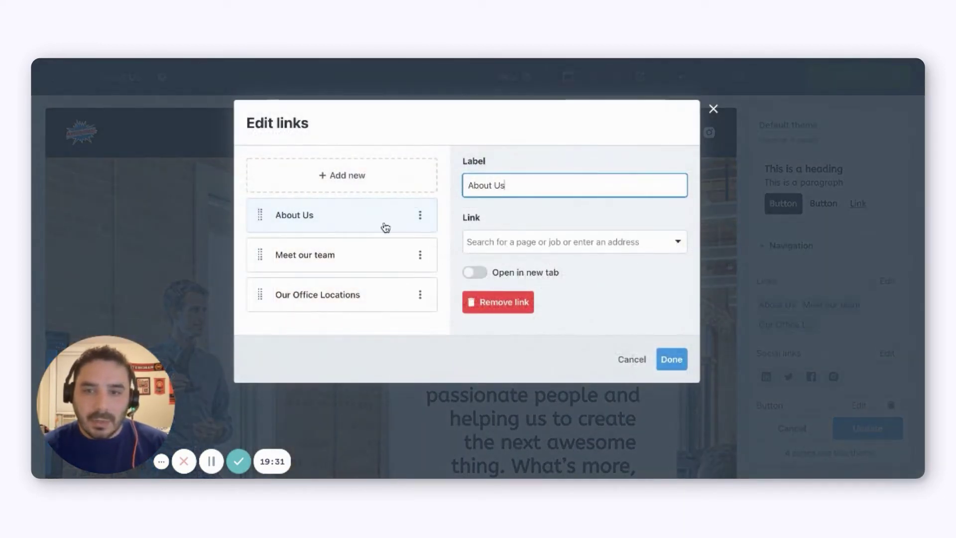
left_click(563, 240)
left_click(597, 367)
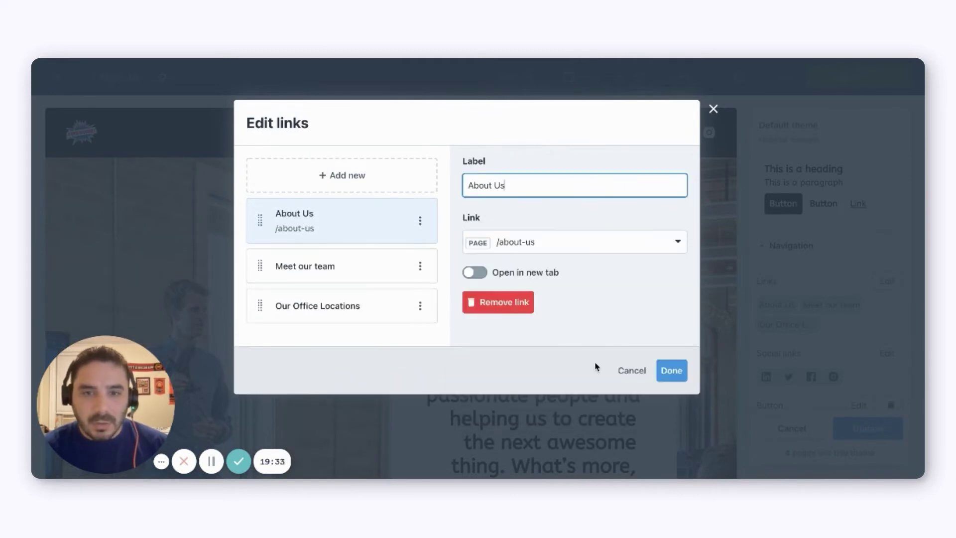
left_click(679, 373)
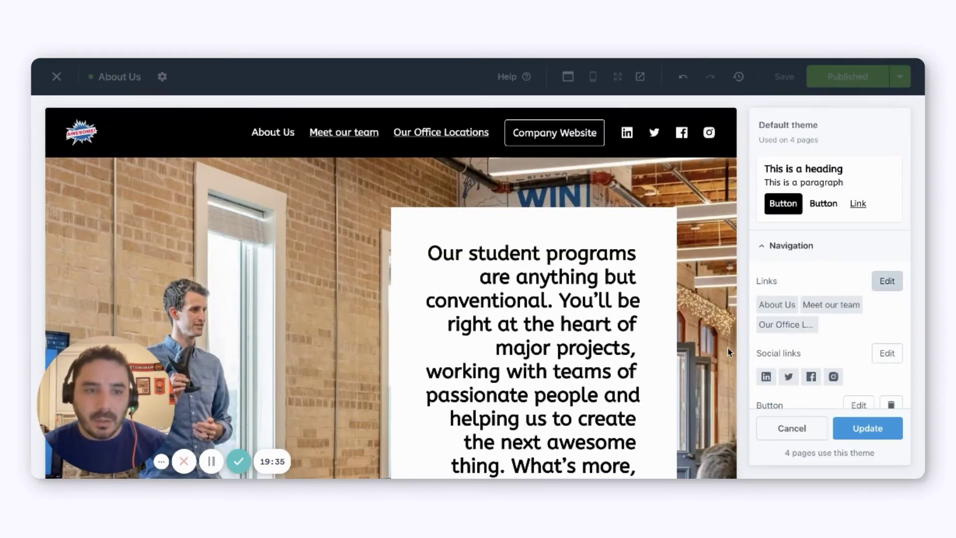
- Link the "About Us" item in the theme's footer to the /about-us page and update the theme
scroll(822, 388, "down", 5)
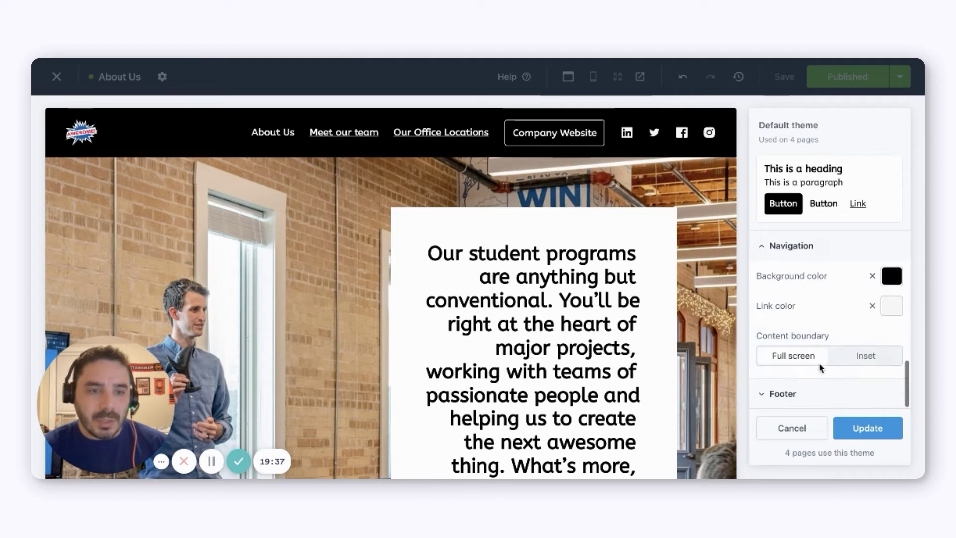
scroll(821, 368, "down", 6)
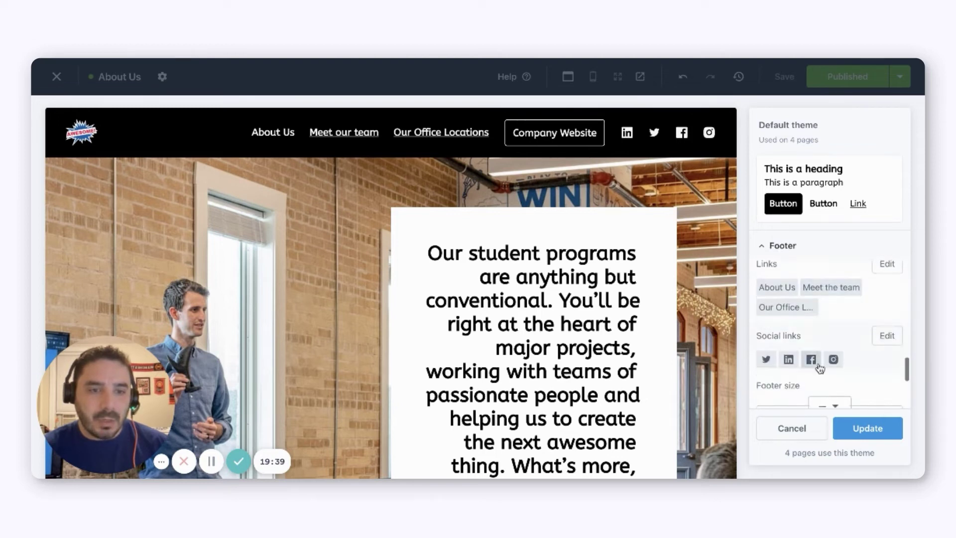
left_click(884, 292)
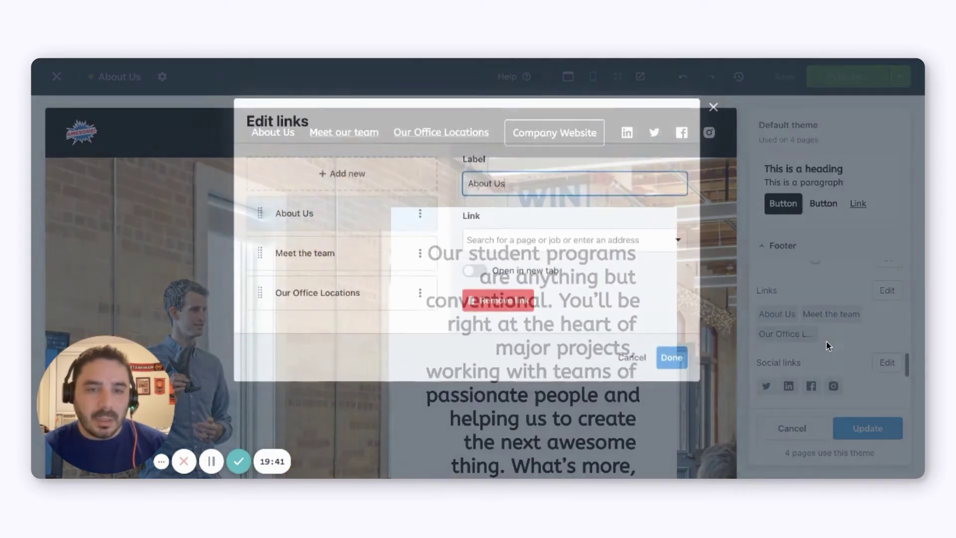
left_click(549, 245)
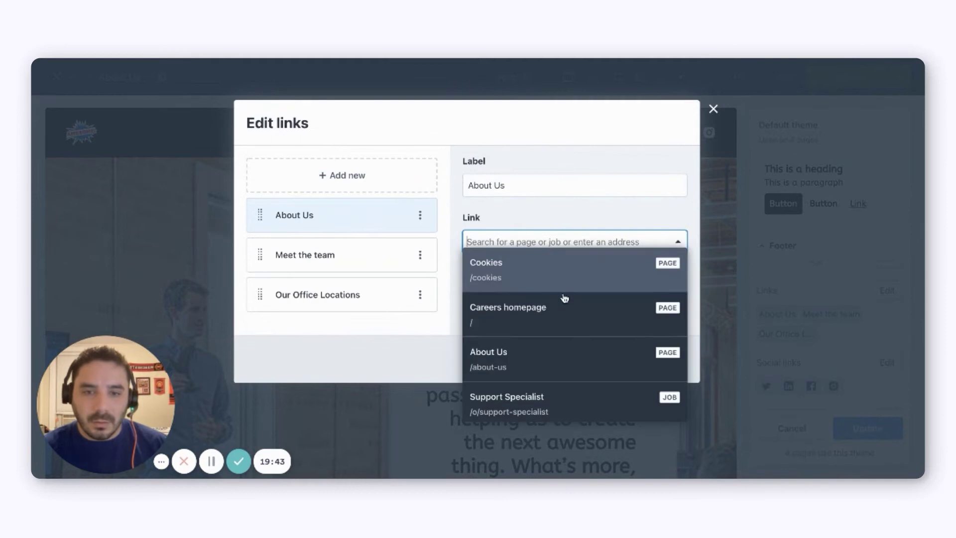
left_click(561, 350)
left_click(665, 367)
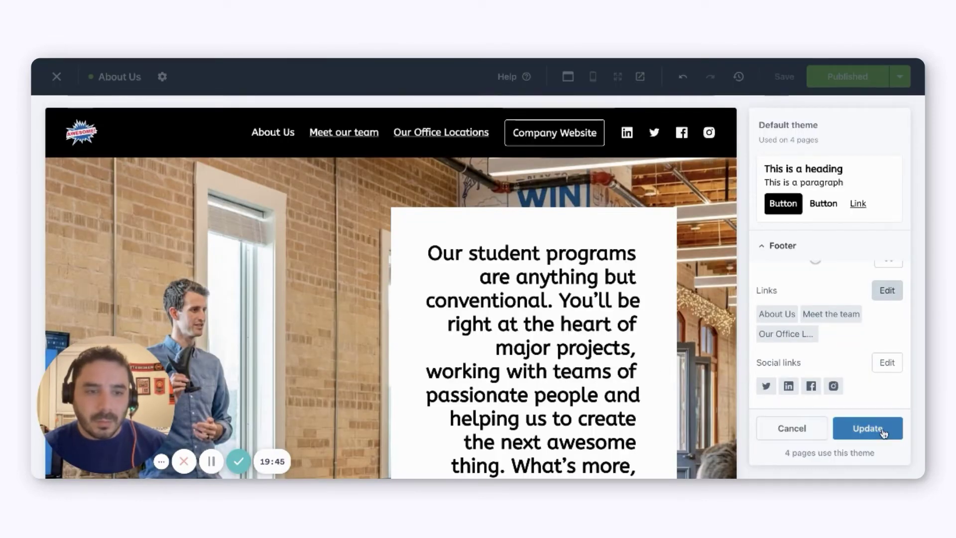
left_click(867, 428)
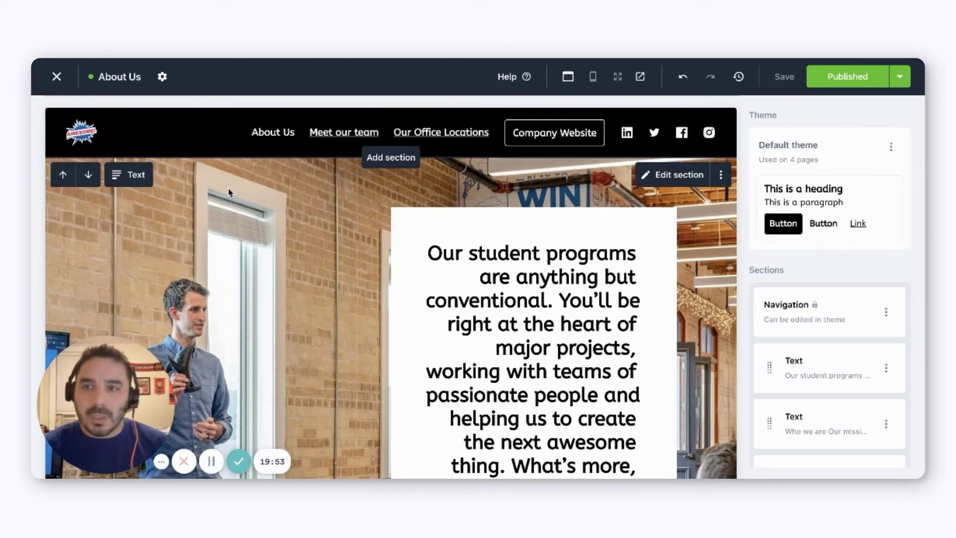
- Leave the About Us editor and create a new page named "How we hire"
left_click(56, 77)
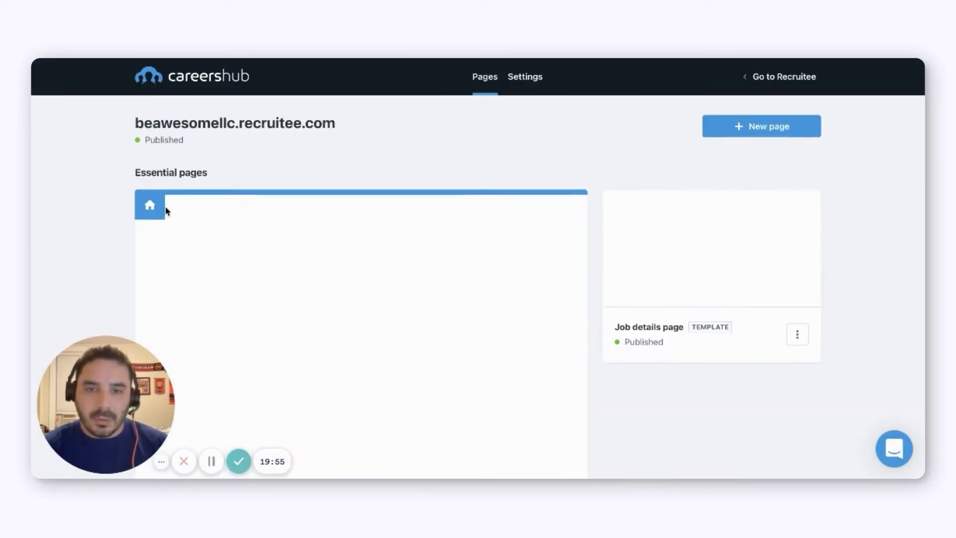
scroll(589, 304, "down", 6)
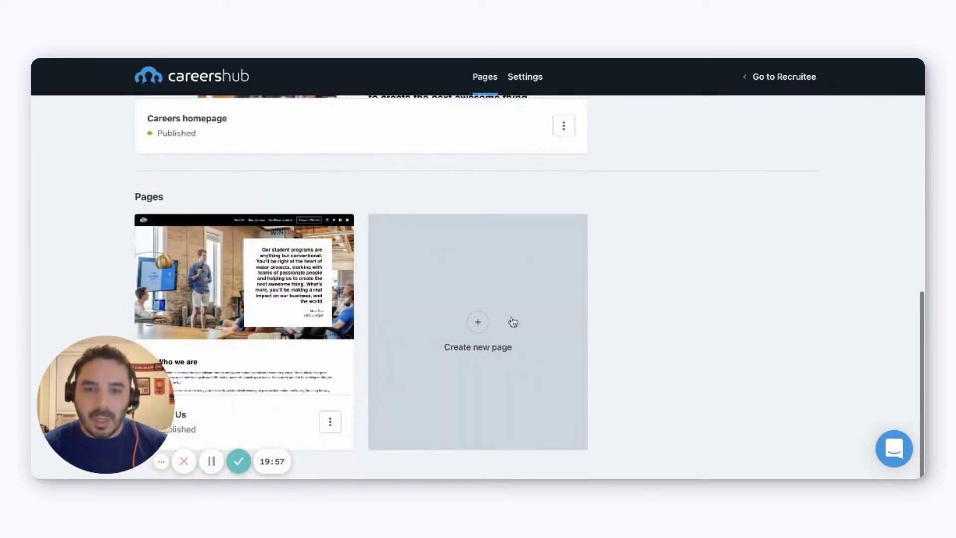
left_click(512, 322)
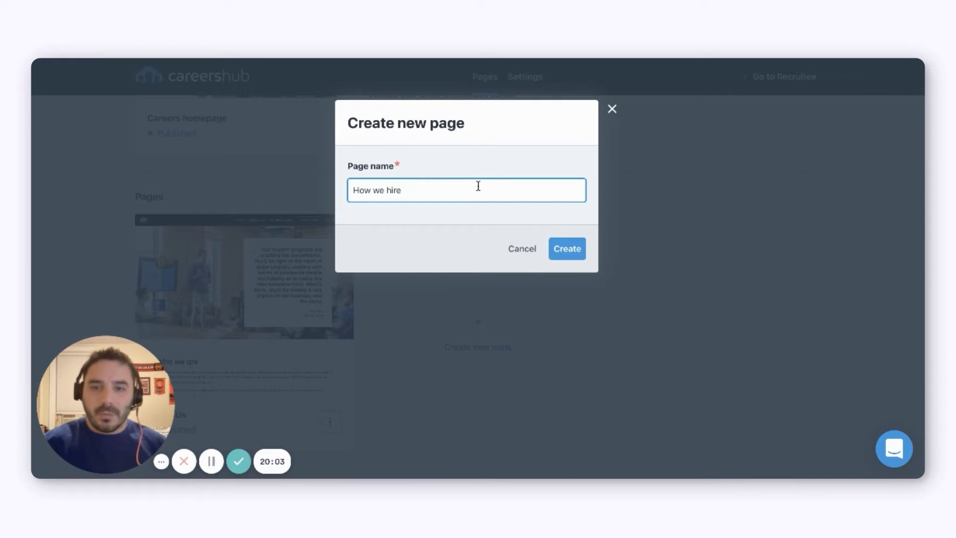
left_click(560, 248)
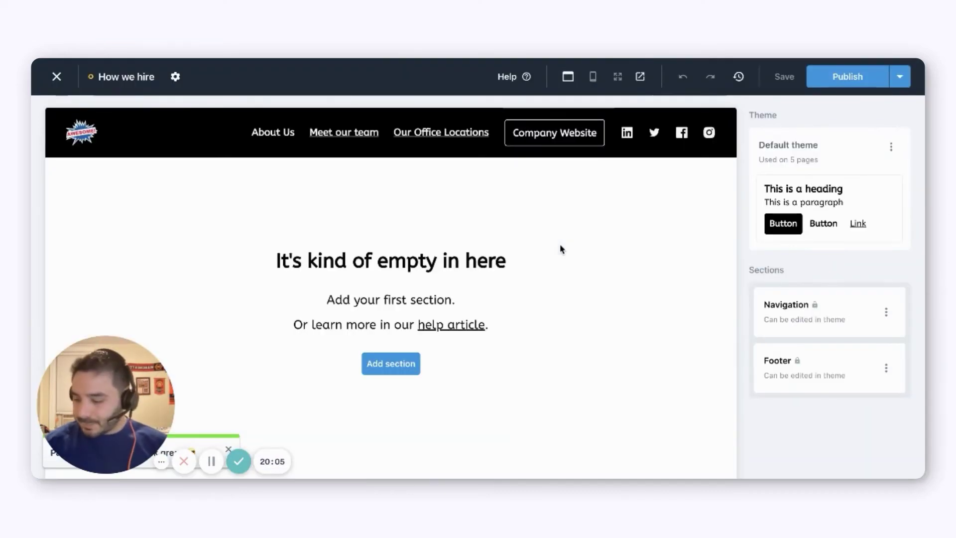
- Add the "How we hire" list section with four vertically stacked, illustrated hiring stages to the empty page
left_click(403, 364)
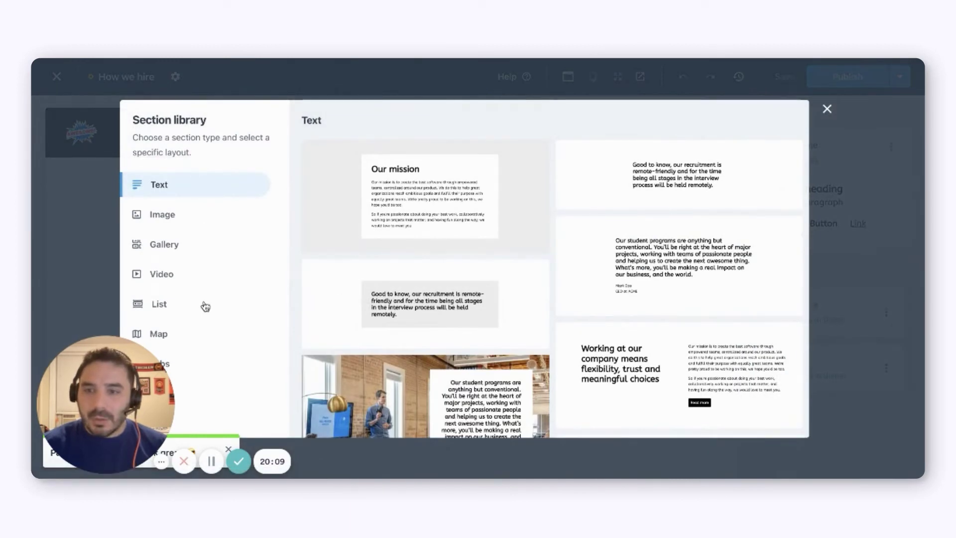
left_click(205, 306)
scroll(551, 328, "down", 3)
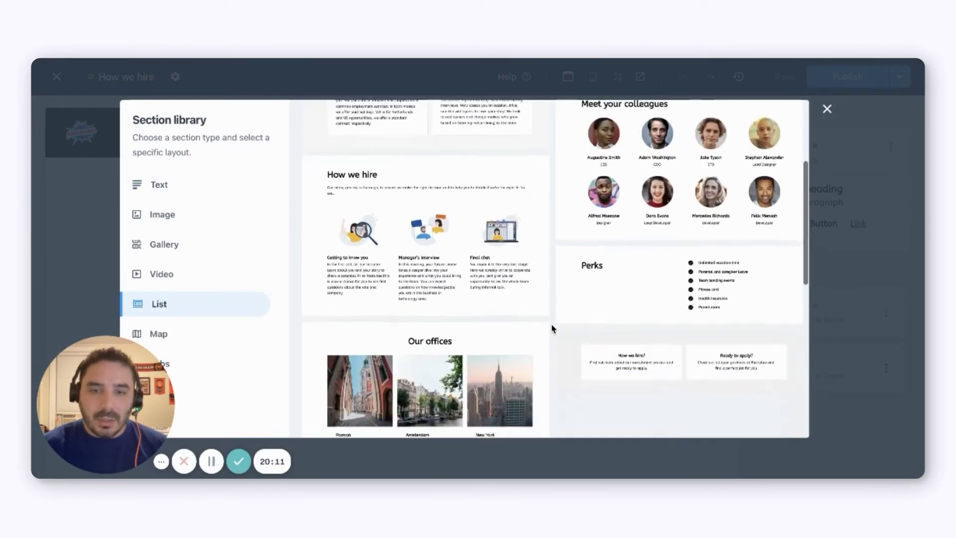
scroll(551, 328, "down", 5)
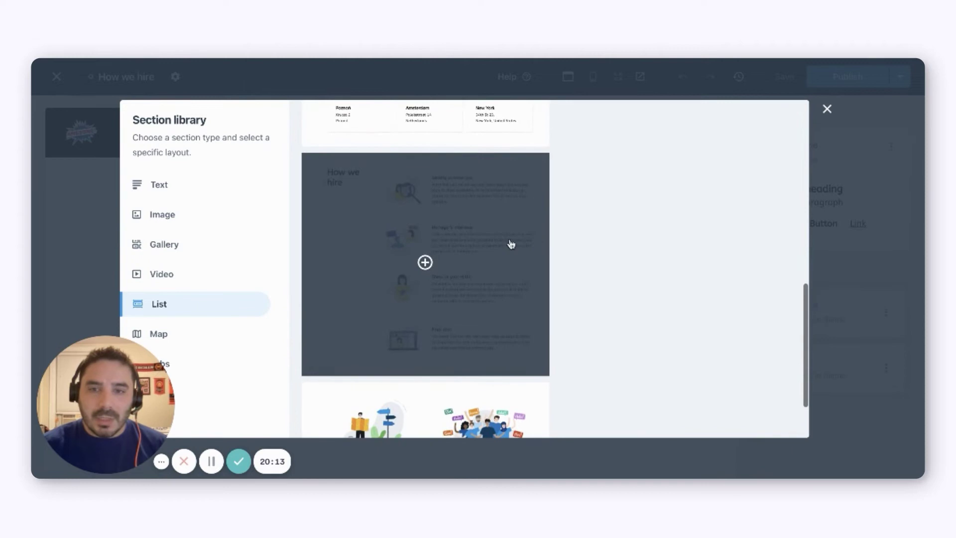
left_click(511, 244)
scroll(362, 321, "down", 7)
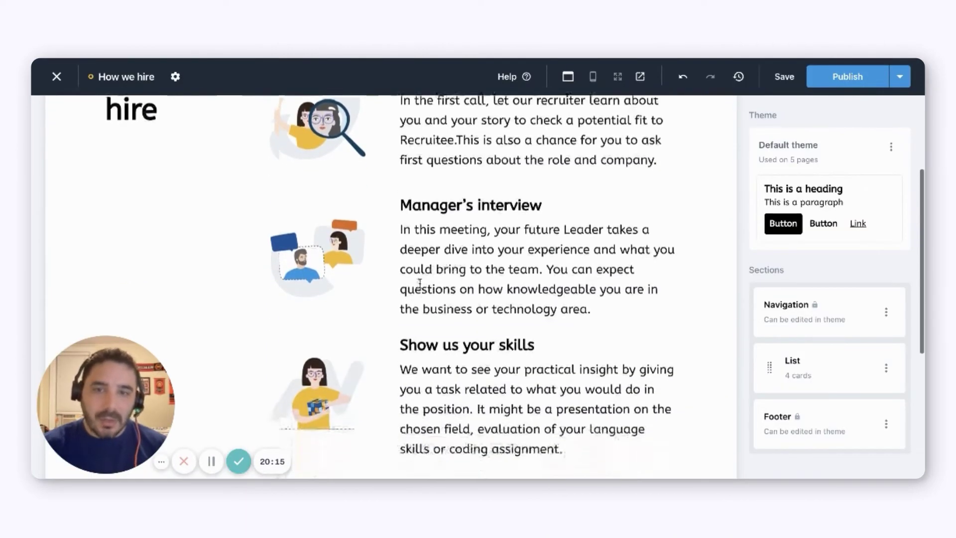
scroll(424, 289, "down", 2)
scroll(423, 286, "up", 8)
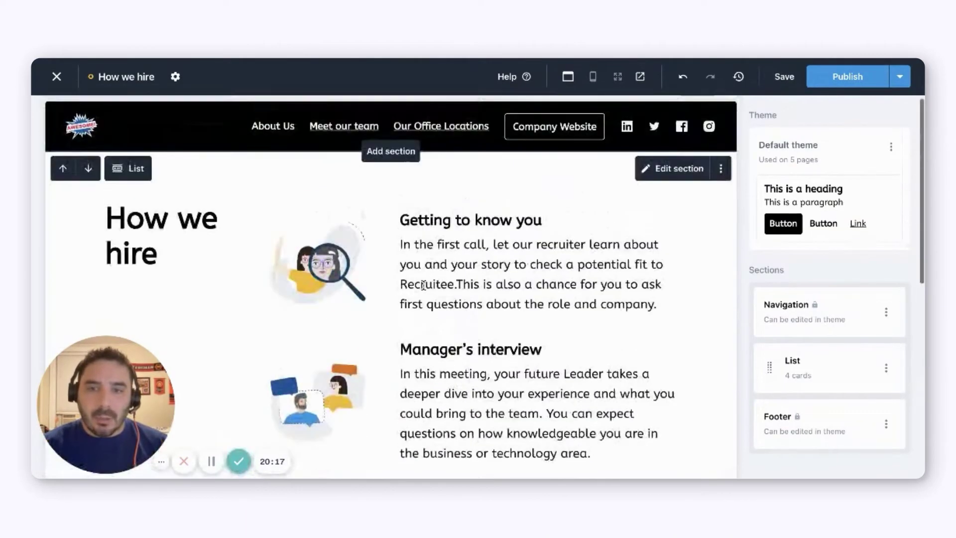
- Insert the image section with the "Connection, creativity and conversation" text card on a grey background above the list section
left_click(405, 161)
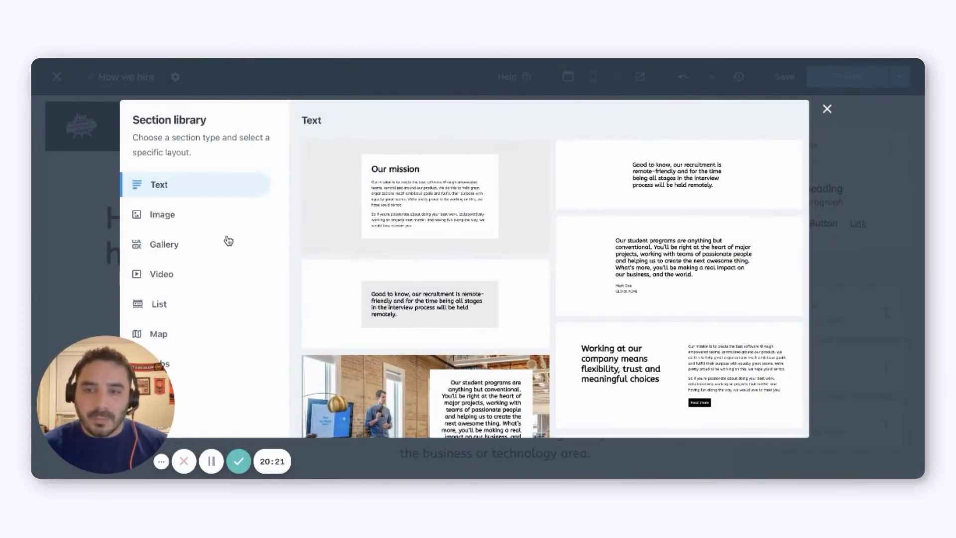
left_click(228, 241)
left_click(234, 214)
scroll(550, 289, "down", 6)
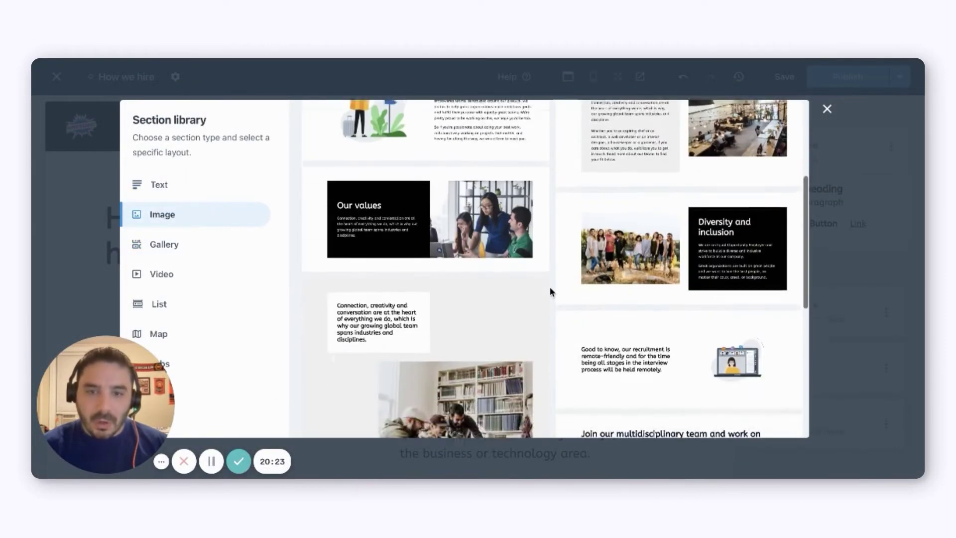
left_click(509, 289)
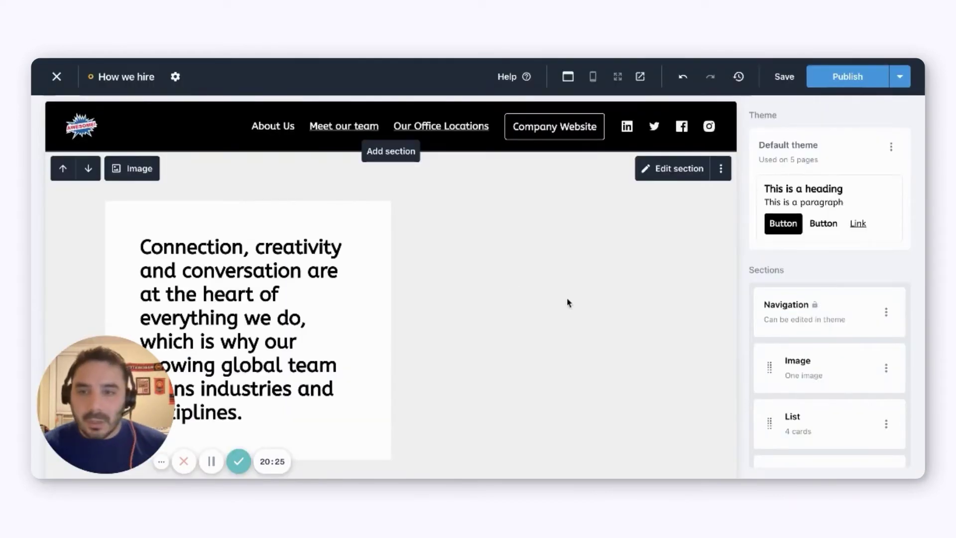
scroll(446, 313, "down", 2)
scroll(450, 310, "up", 3)
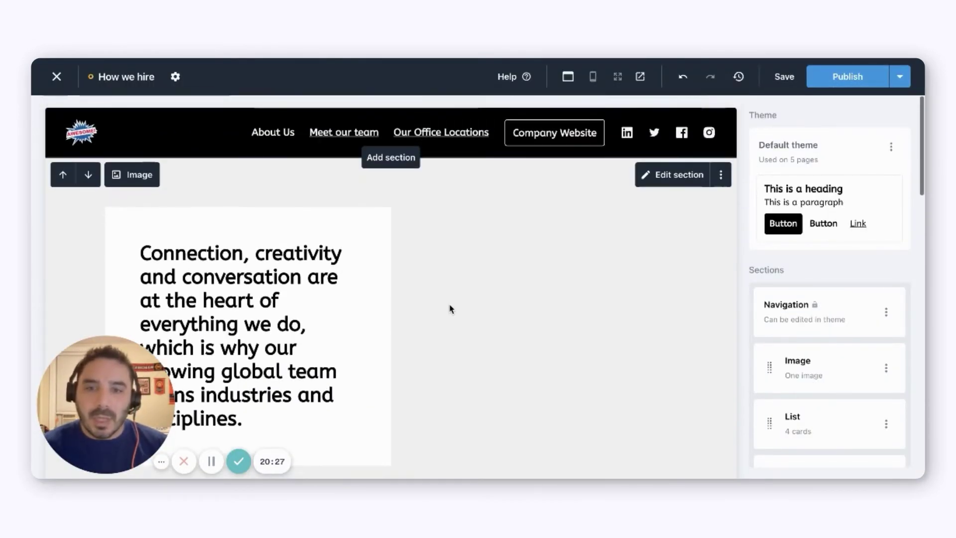
- Place the image section's header card beside the image on its left, and finish editing the section
scroll(468, 294, "down", 3)
scroll(523, 294, "down", 5)
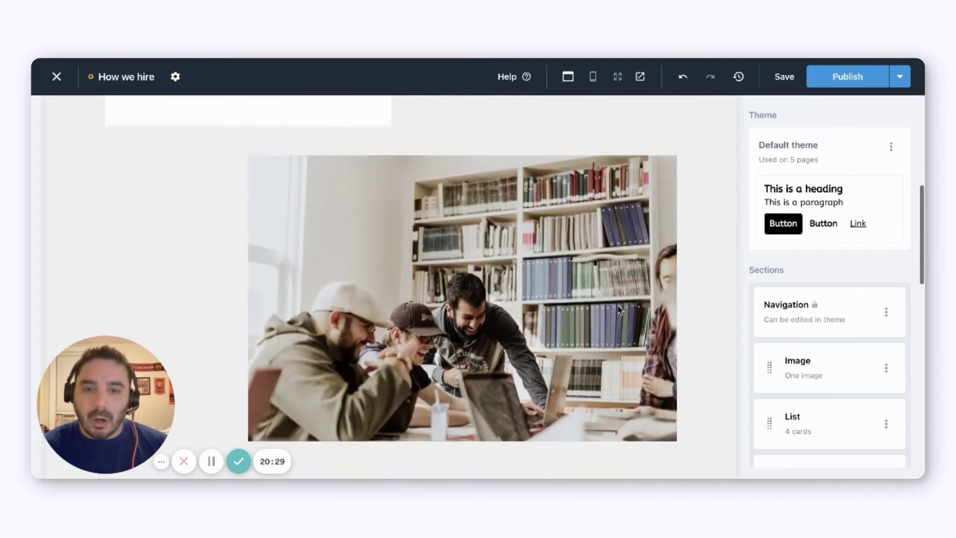
scroll(617, 308, "up", 8)
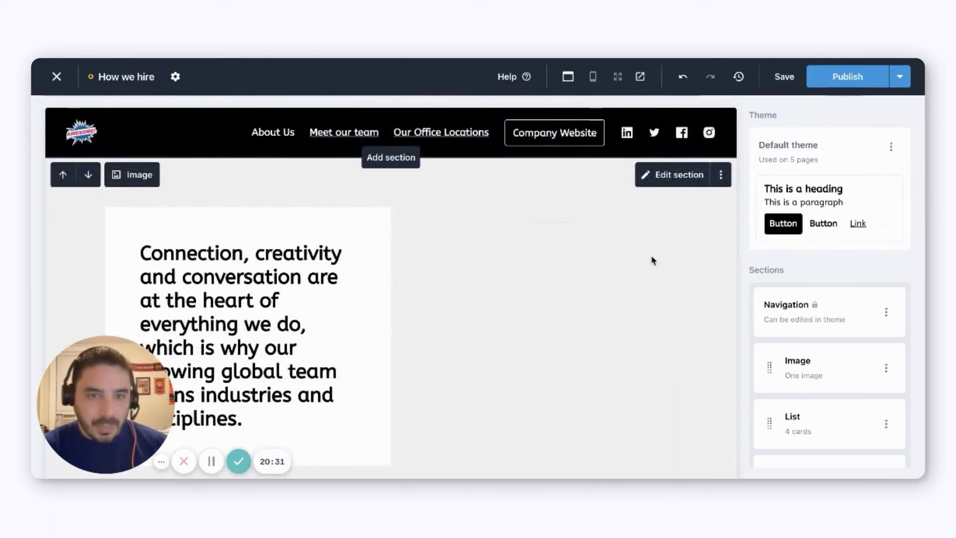
left_click(675, 182)
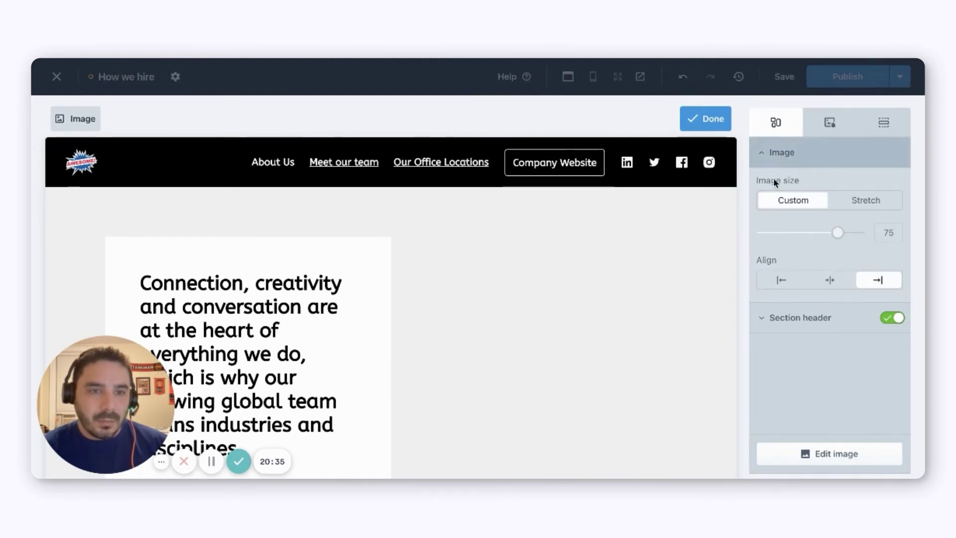
left_click(774, 317)
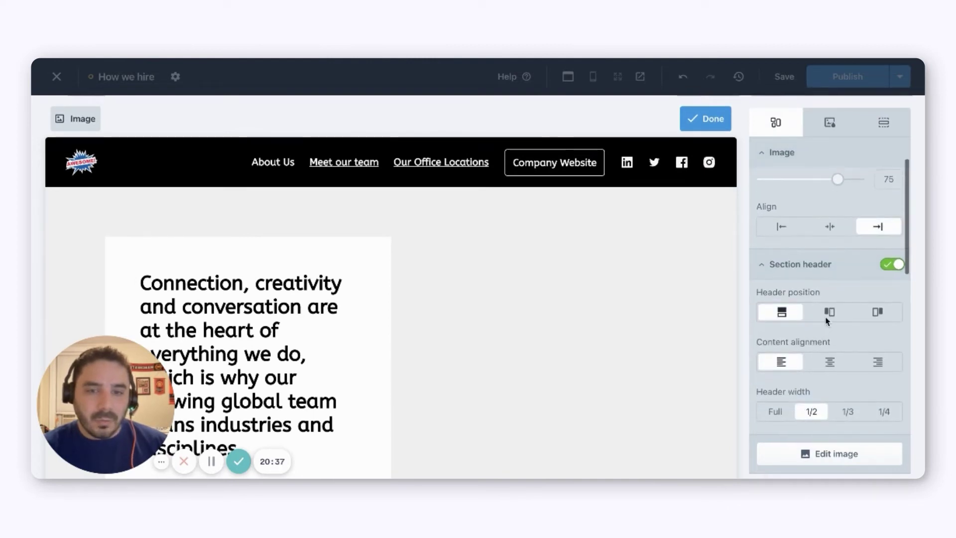
left_click(828, 315)
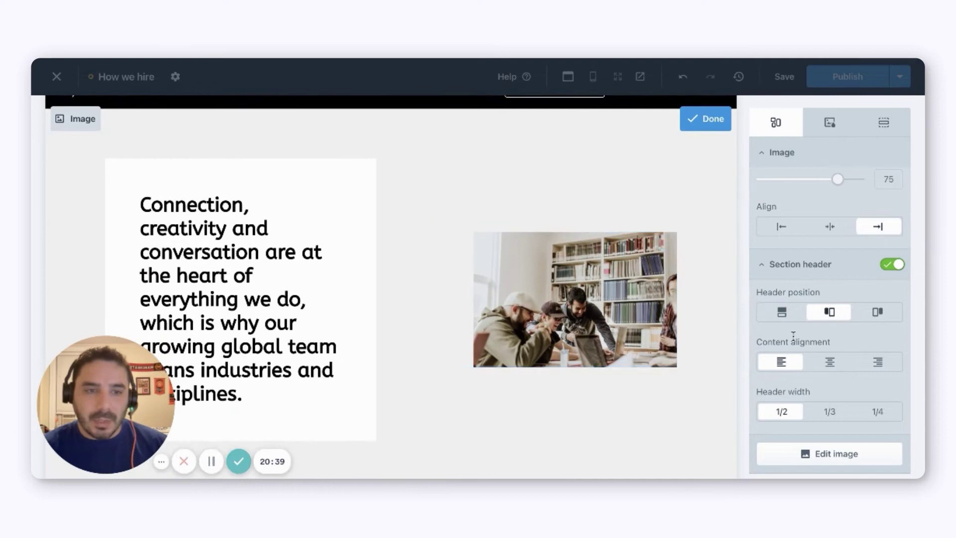
scroll(793, 336, "down", 3)
scroll(794, 338, "up", 4)
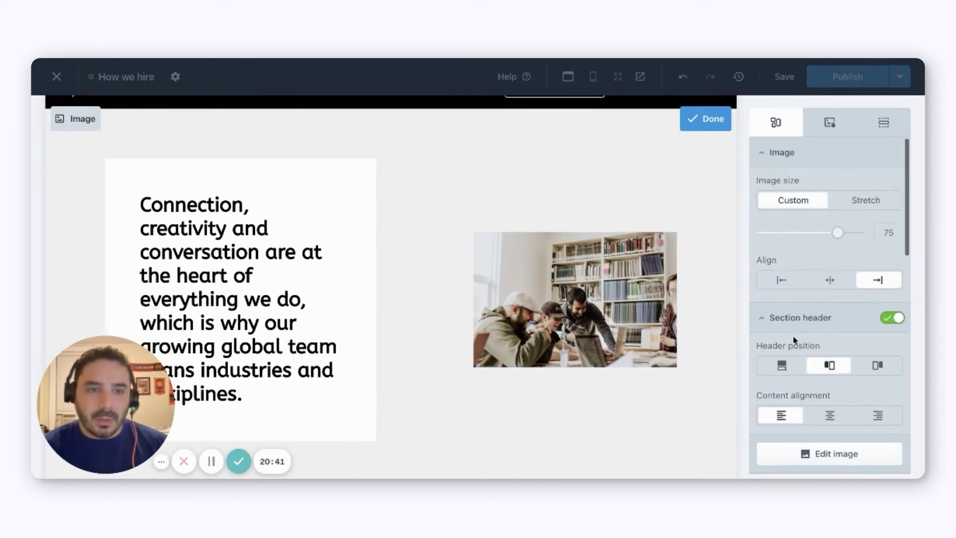
scroll(793, 340, "down", 8)
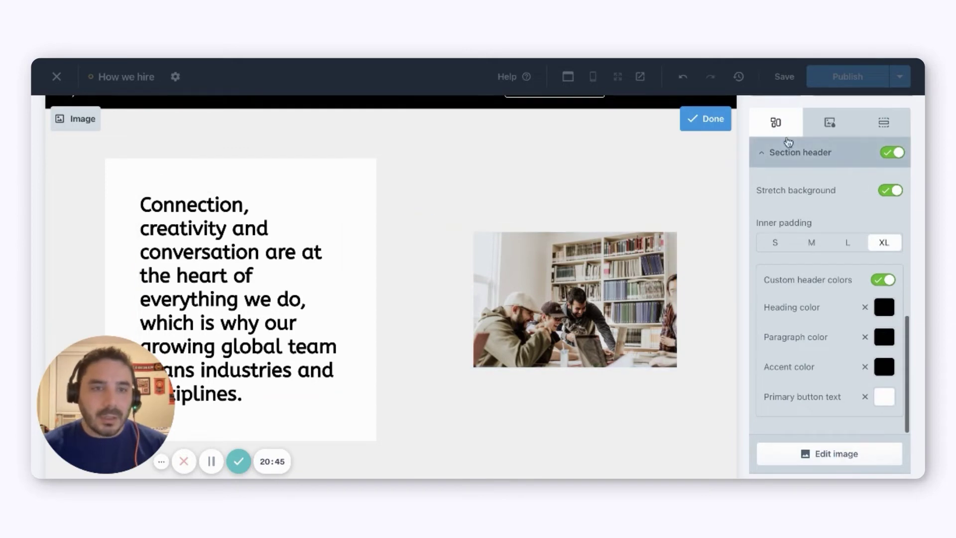
left_click(703, 122)
- Add the text section with the "Good to know, our recruitment is remote-friendly" message in a grey box below the hiring stages list
scroll(641, 215, "up", 2)
scroll(641, 215, "down", 6)
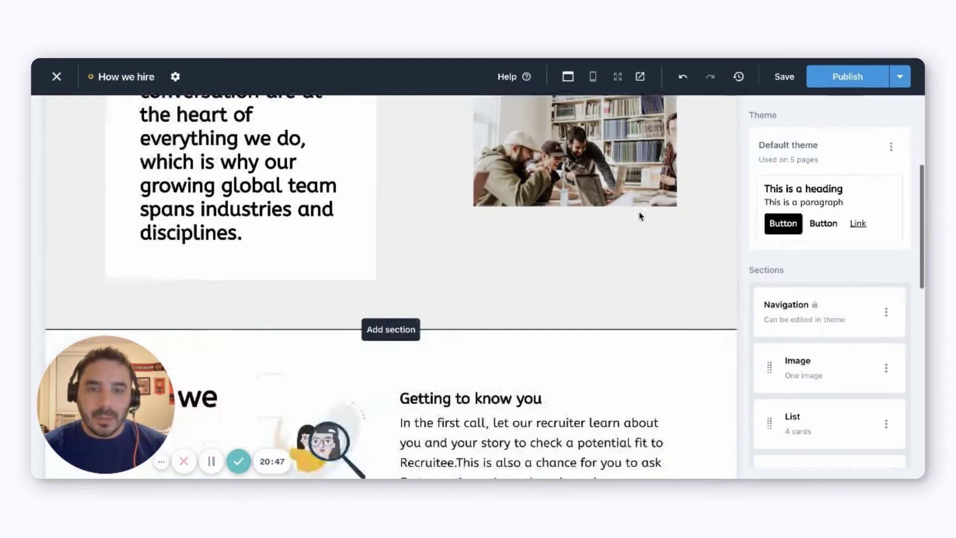
scroll(640, 215, "up", 7)
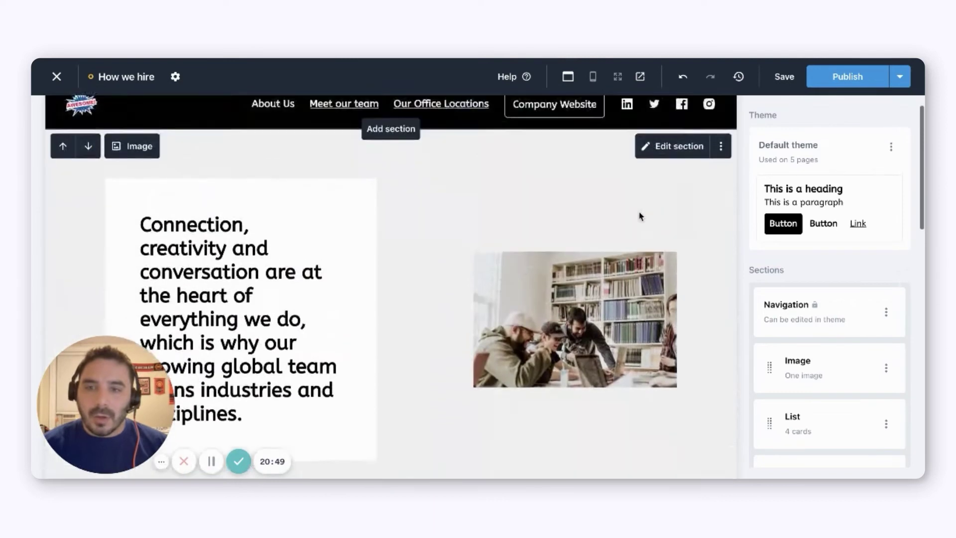
scroll(641, 216, "down", 6)
scroll(640, 215, "down", 8)
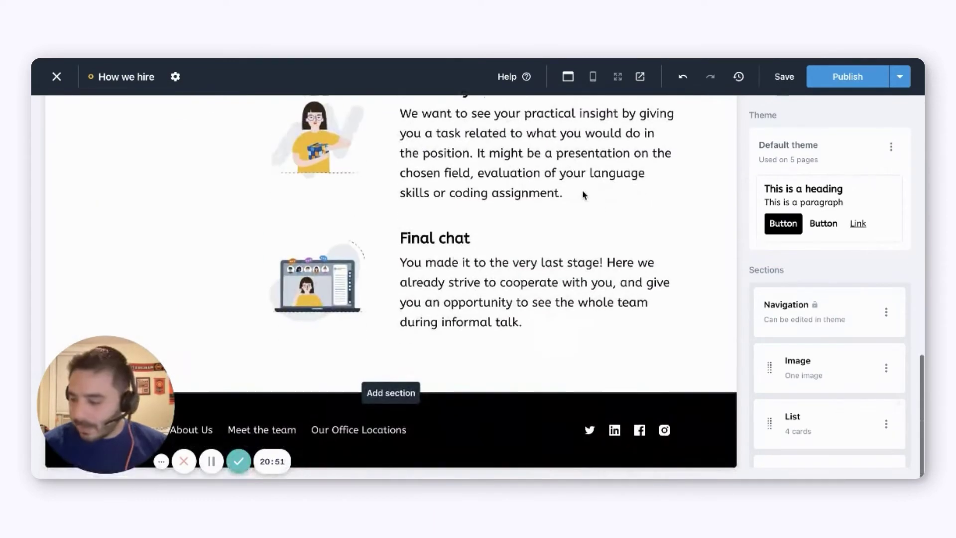
left_click(408, 395)
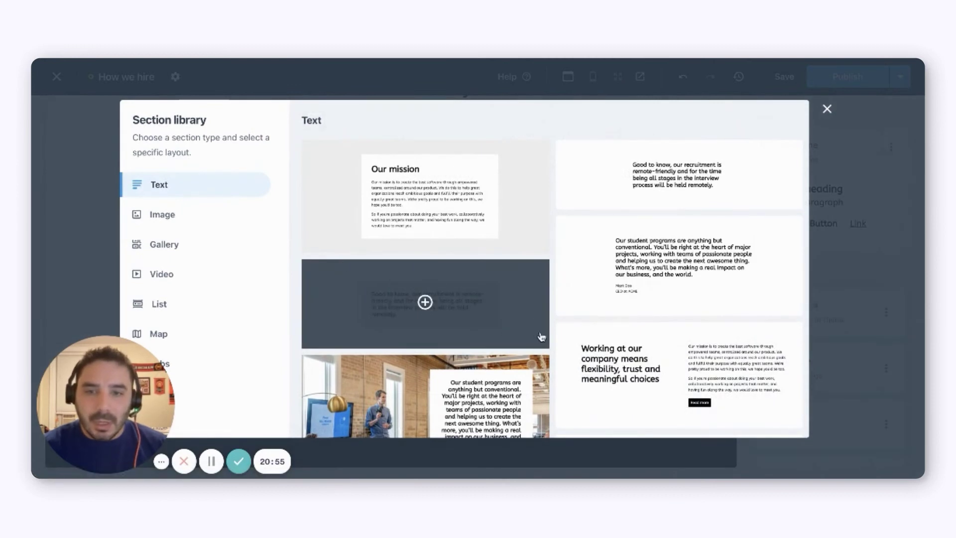
scroll(550, 331, "down", 2)
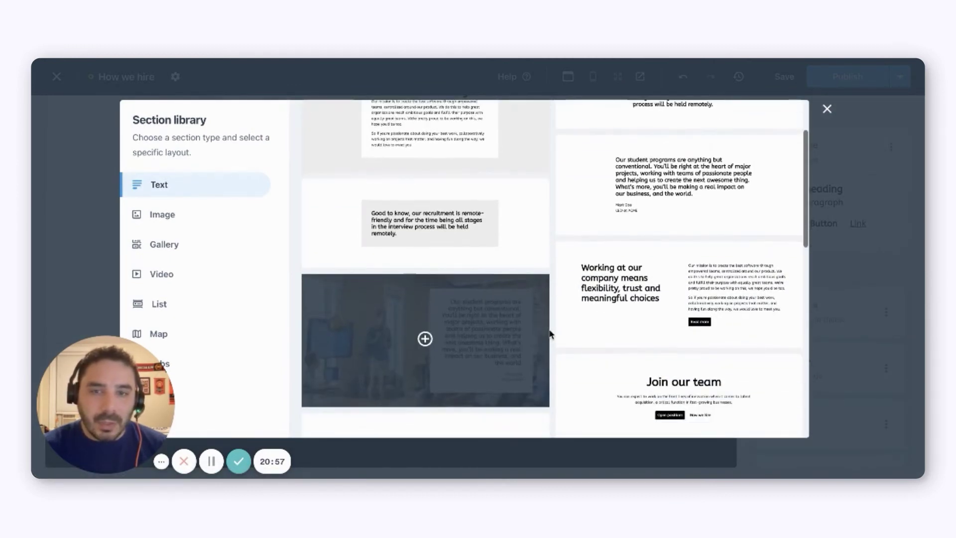
scroll(551, 331, "down", 5)
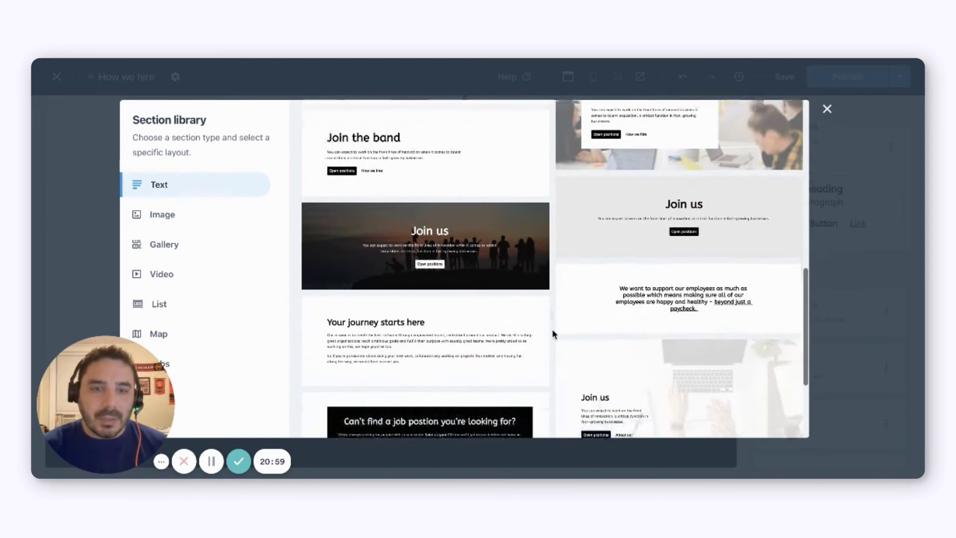
scroll(552, 333, "down", 2)
scroll(551, 328, "up", 10)
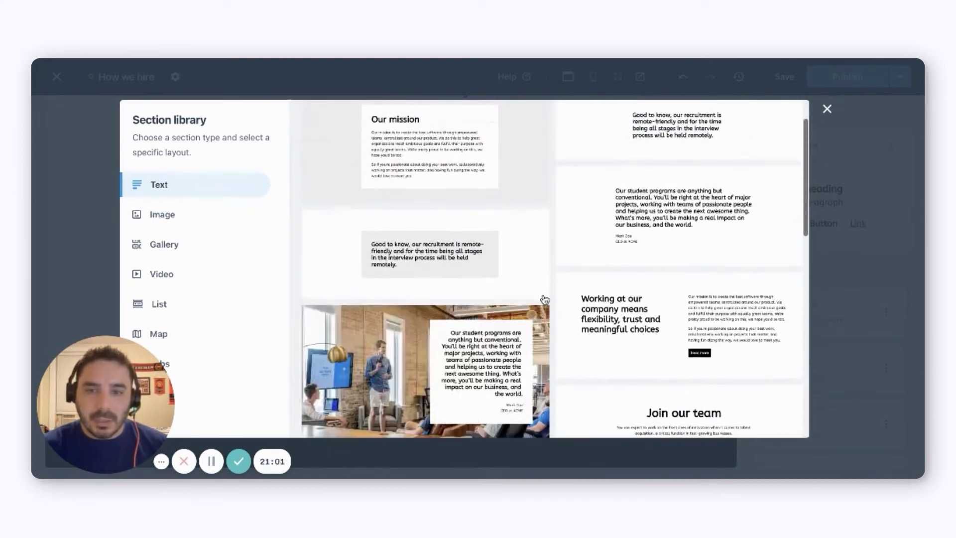
left_click(542, 295)
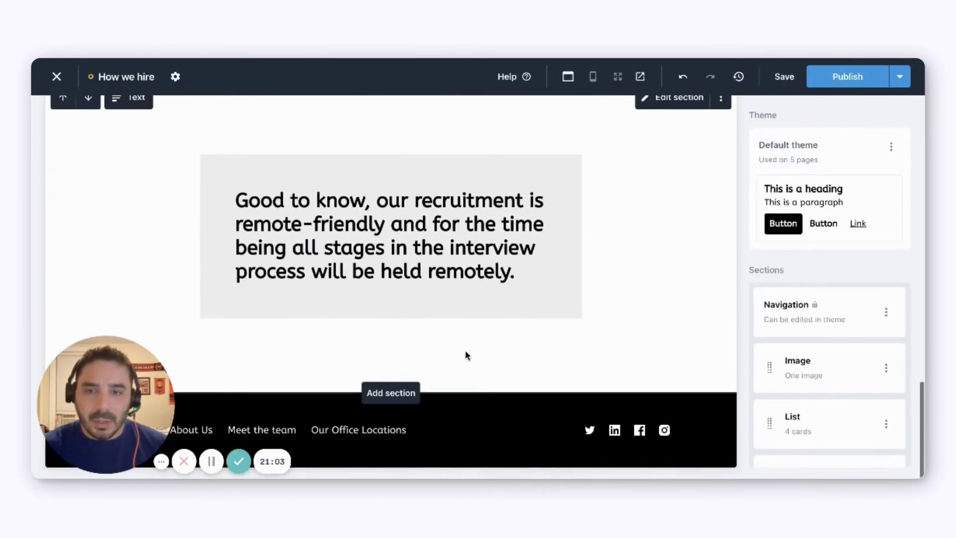
- Add the "Good to know" list section with two-column question-and-answer cards below the remote-recruitment text, and review the page
left_click(401, 393)
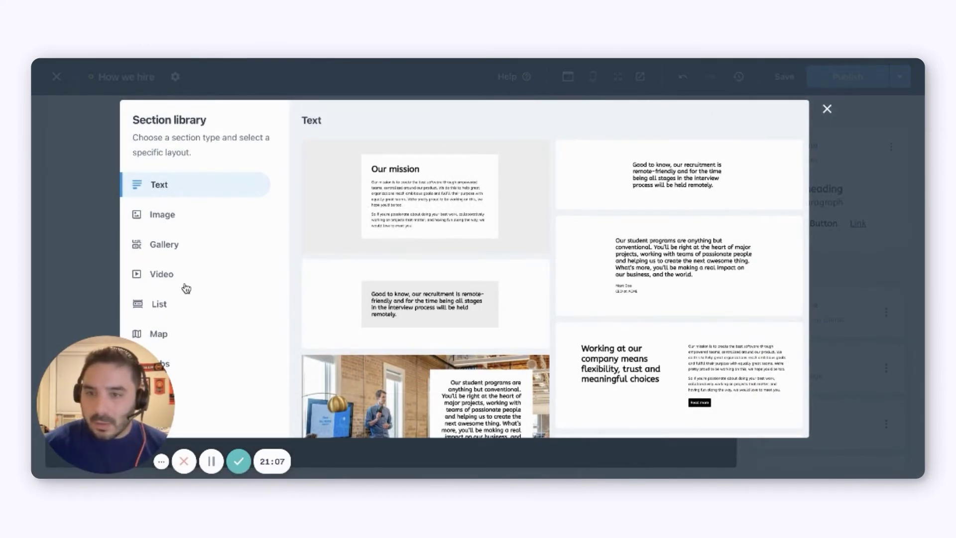
left_click(184, 303)
left_click(420, 298)
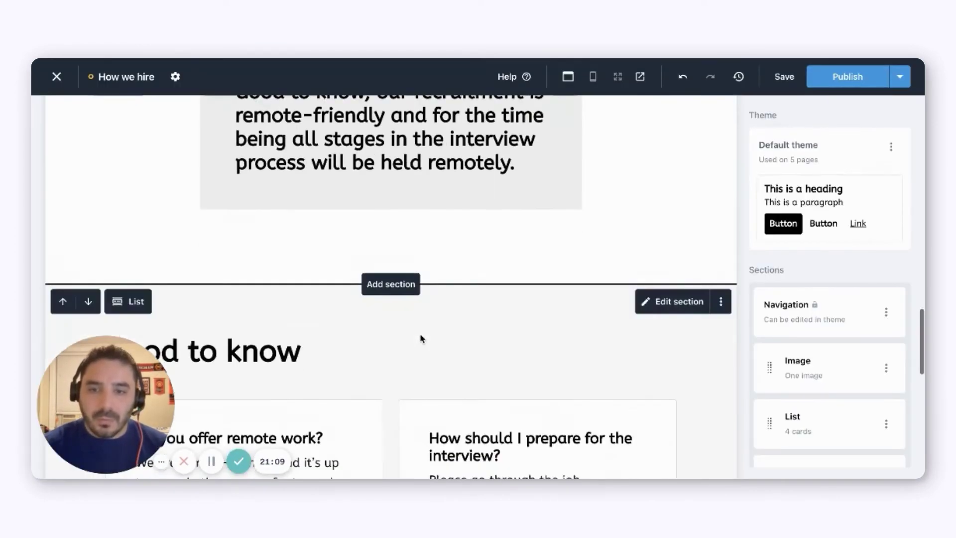
scroll(420, 338, "down", 3)
scroll(337, 252, "down", 2)
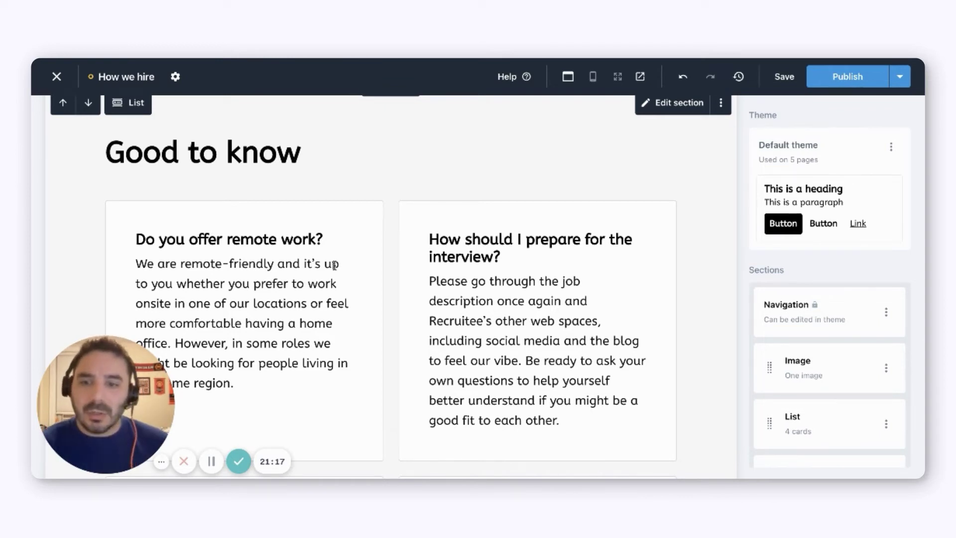
scroll(397, 231, "down", 5)
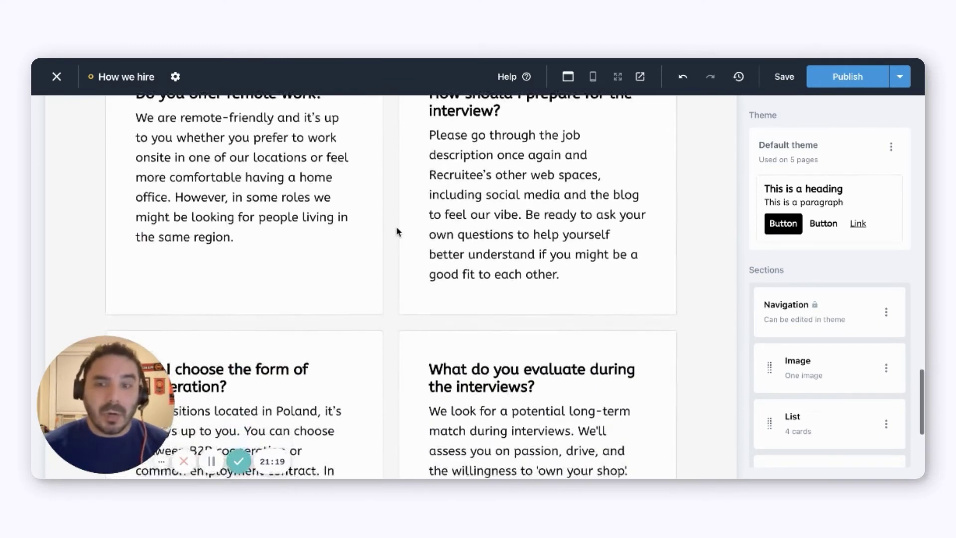
scroll(397, 232, "up", 5)
scroll(397, 231, "up", 10)
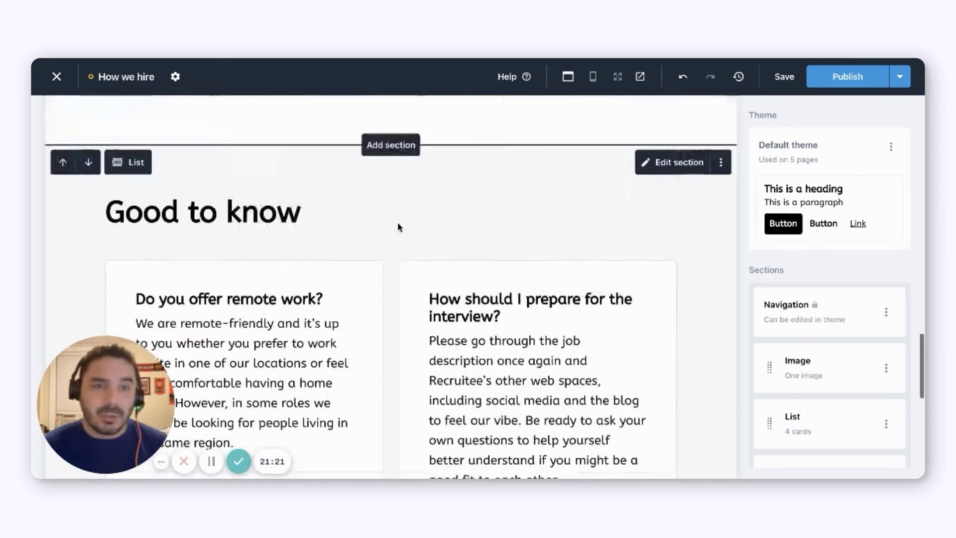
scroll(398, 226, "up", 10)
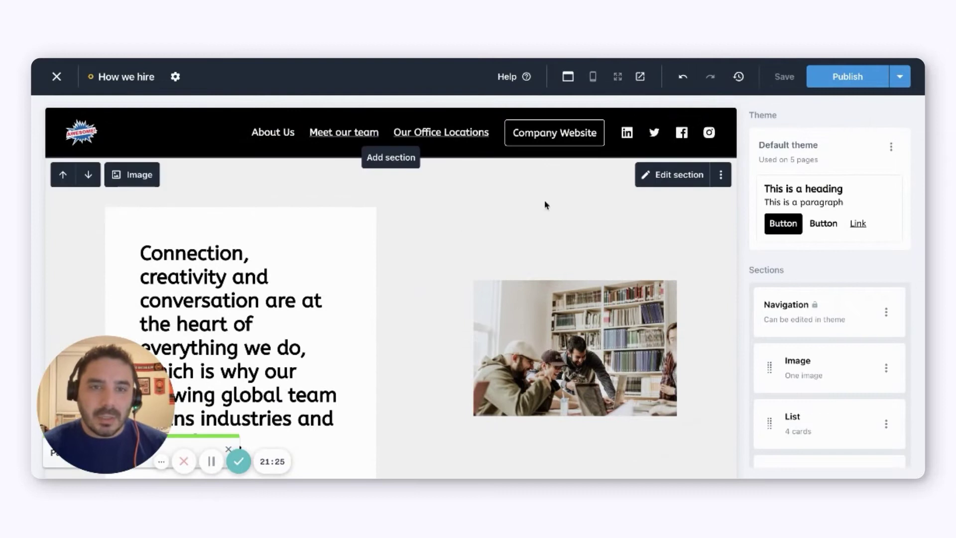
- Preview the full "How we hire" page outside the editor, and publish it
left_click(640, 76)
left_click(661, 175)
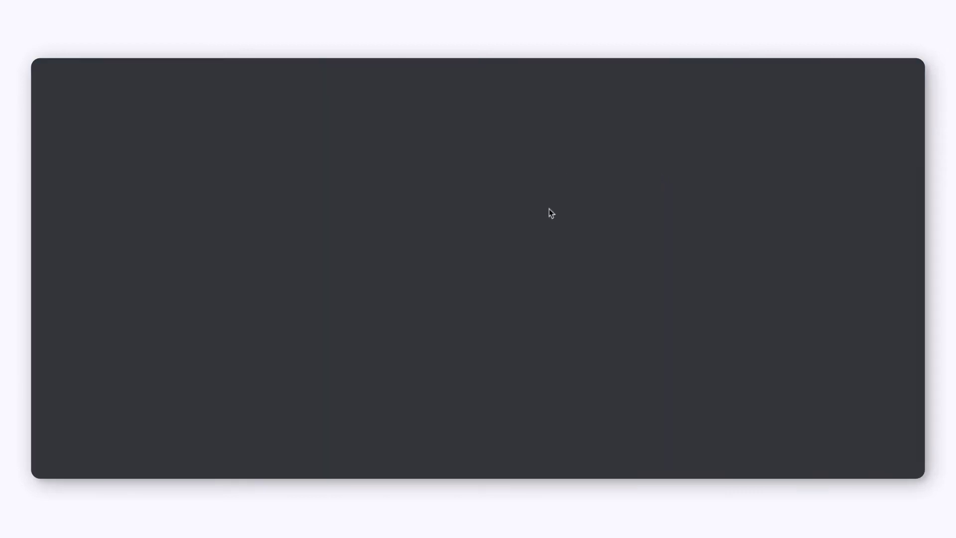
scroll(546, 224, "down", 15)
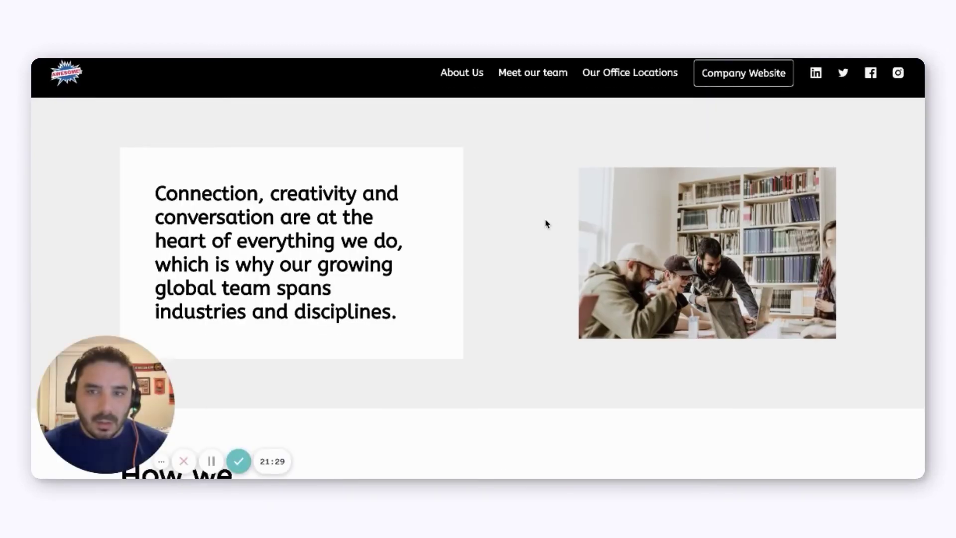
scroll(546, 224, "down", 15)
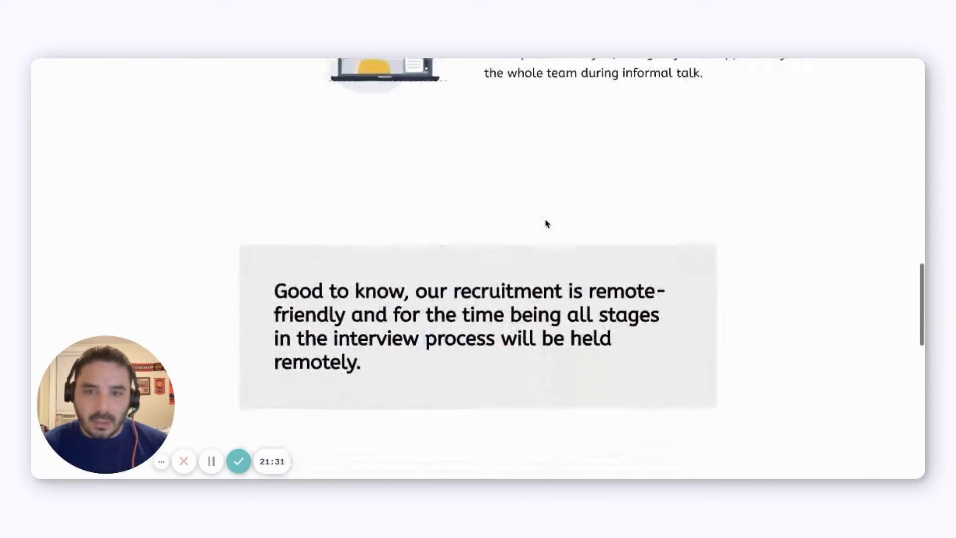
scroll(546, 224, "up", 20)
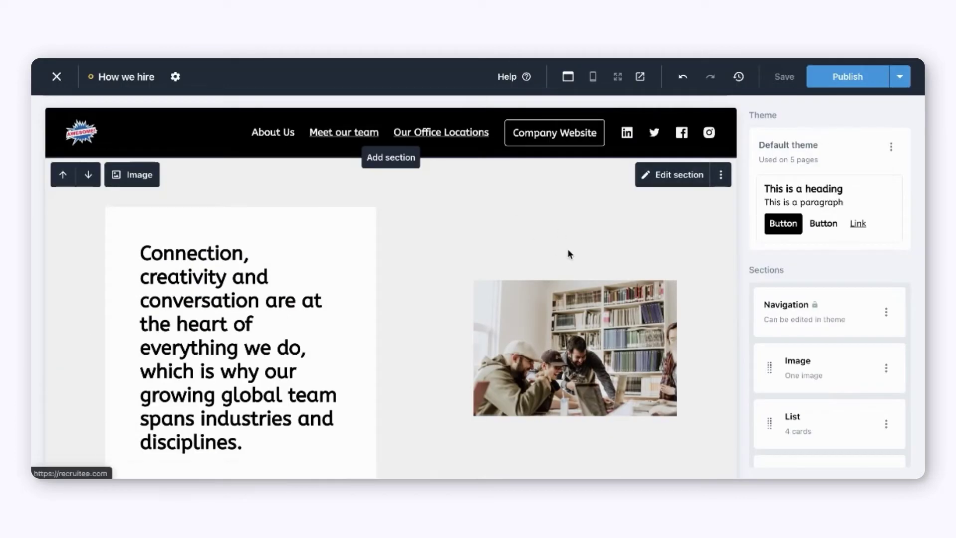
left_click(847, 76)
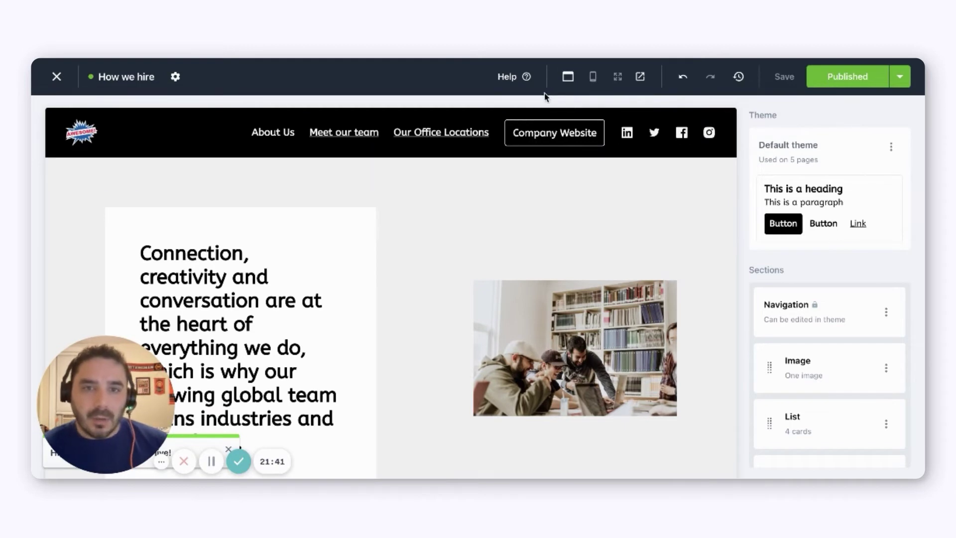
- Examine the published page's mobile layout from start to end, and return to the desktop view
left_click(593, 78)
scroll(591, 241, "down", 8)
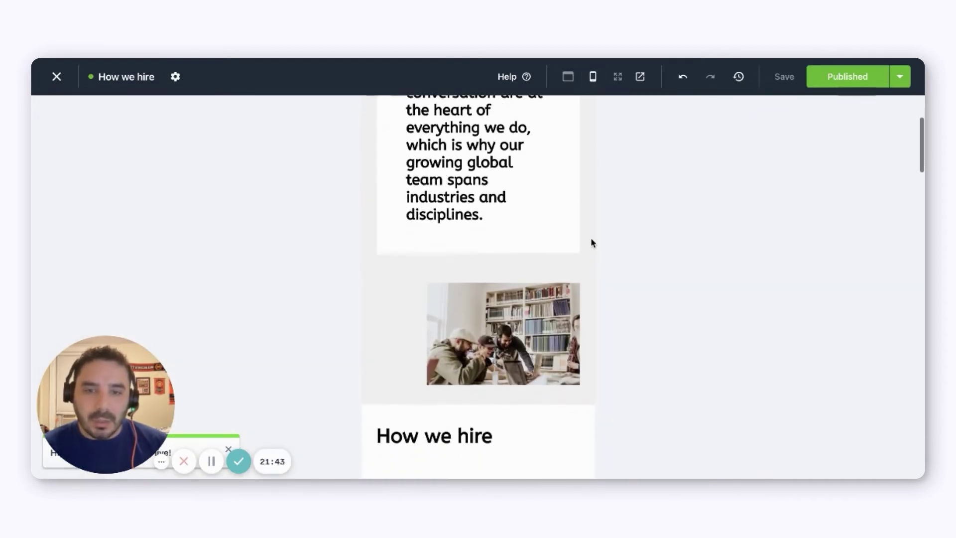
scroll(592, 243, "down", 10)
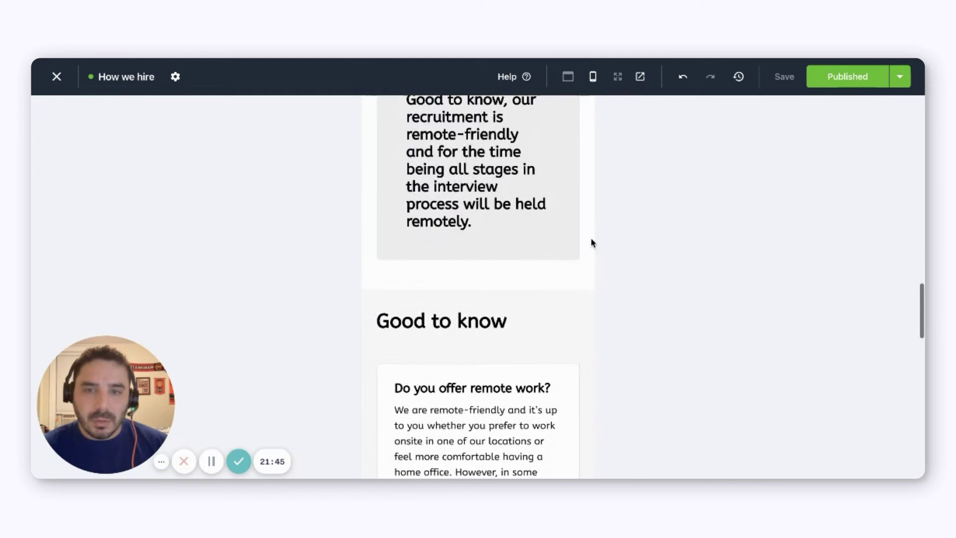
scroll(592, 243, "down", 5)
scroll(591, 242, "up", 15)
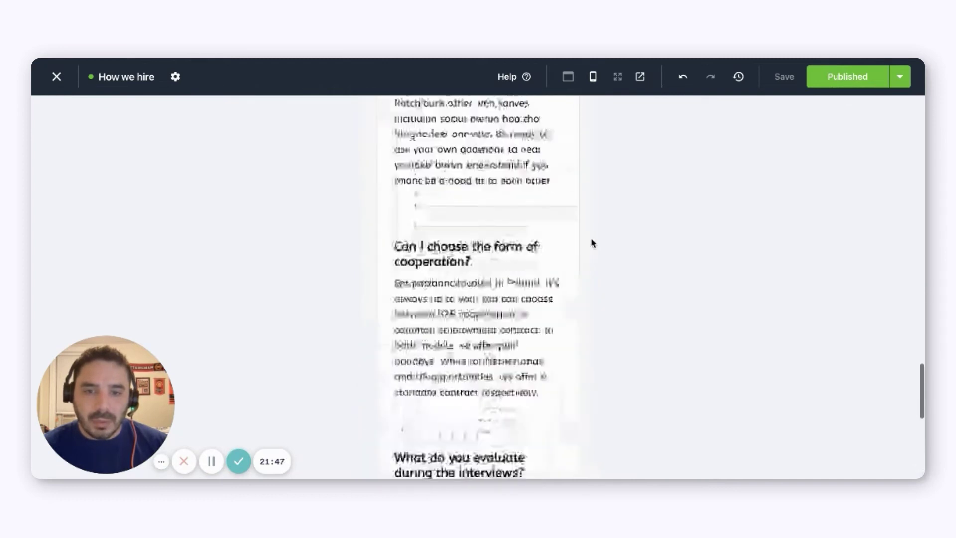
scroll(591, 242, "up", 3)
left_click(568, 76)
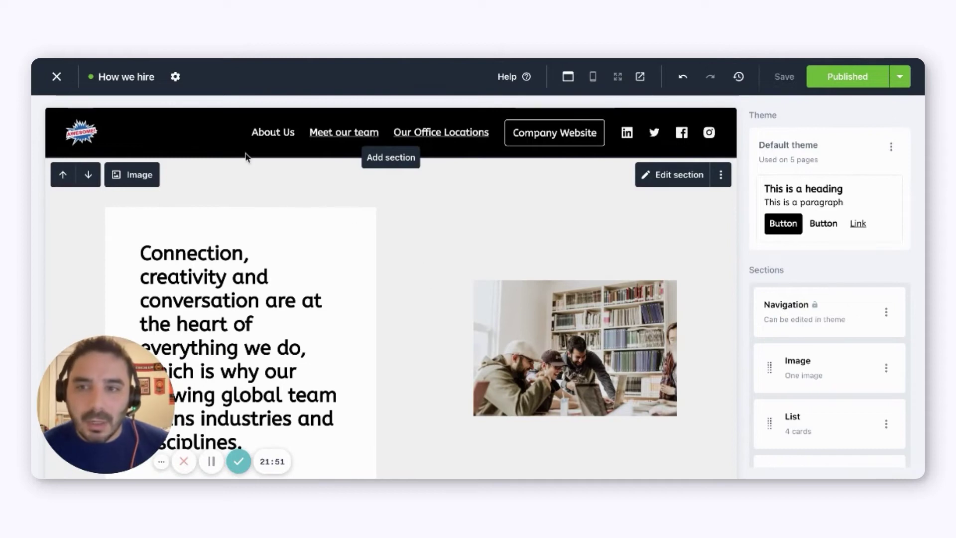
- Leave the "How we hire" editor and open the Careers homepage for editing
left_click(54, 76)
mouse_move(395, 327)
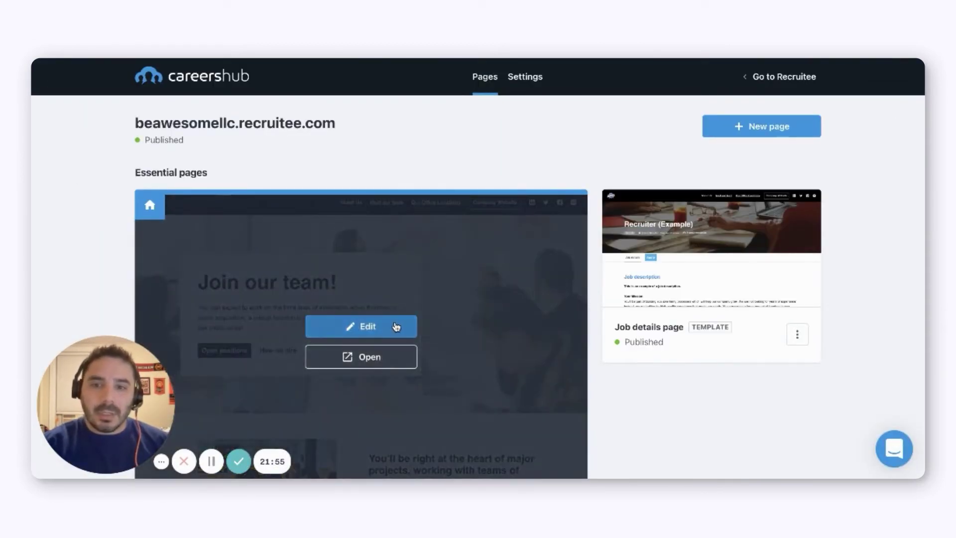
left_click(361, 326)
scroll(420, 320, "down", 2)
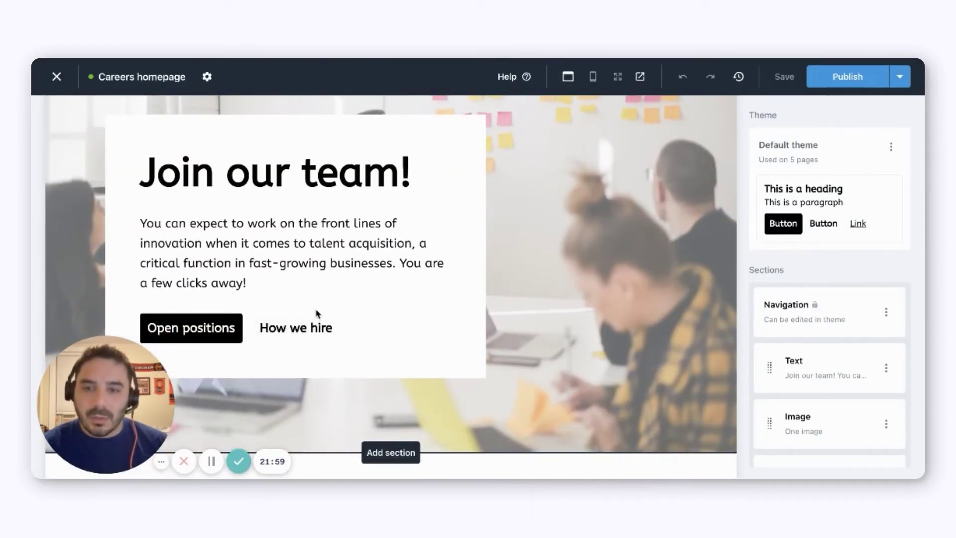
- Link the "How we hire" button in the "Join our team!" section to the /how-we-hire page, and publish the Careers homepage
left_click(340, 317)
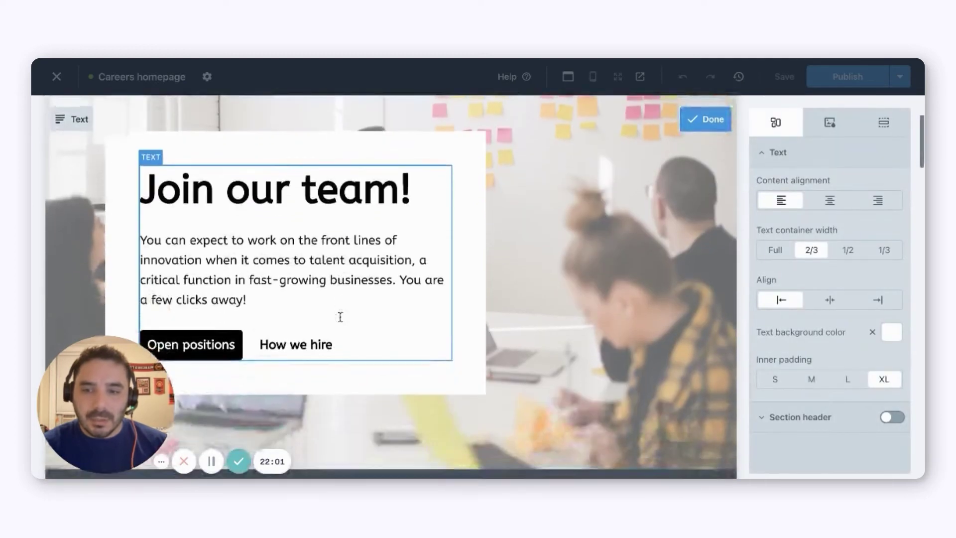
left_click(301, 344)
left_click(292, 308)
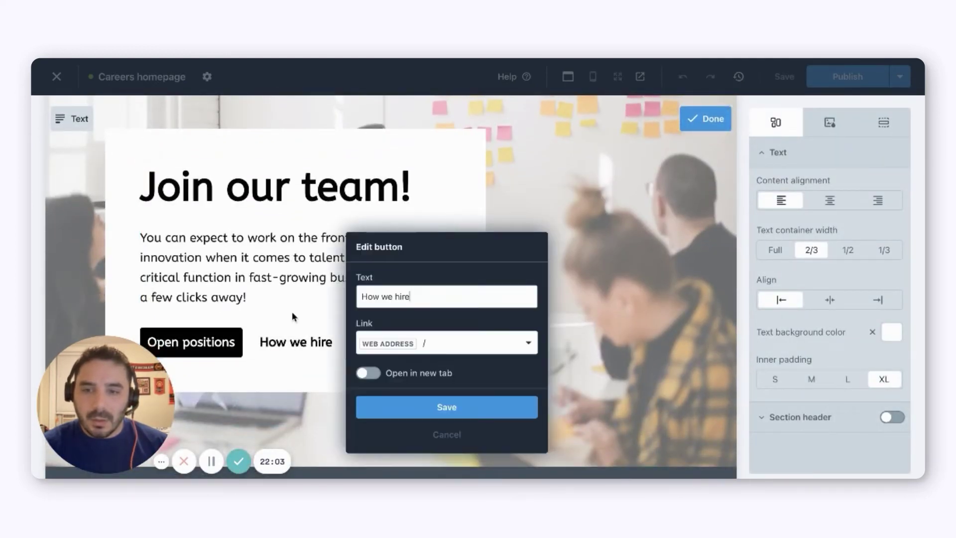
left_click(478, 343)
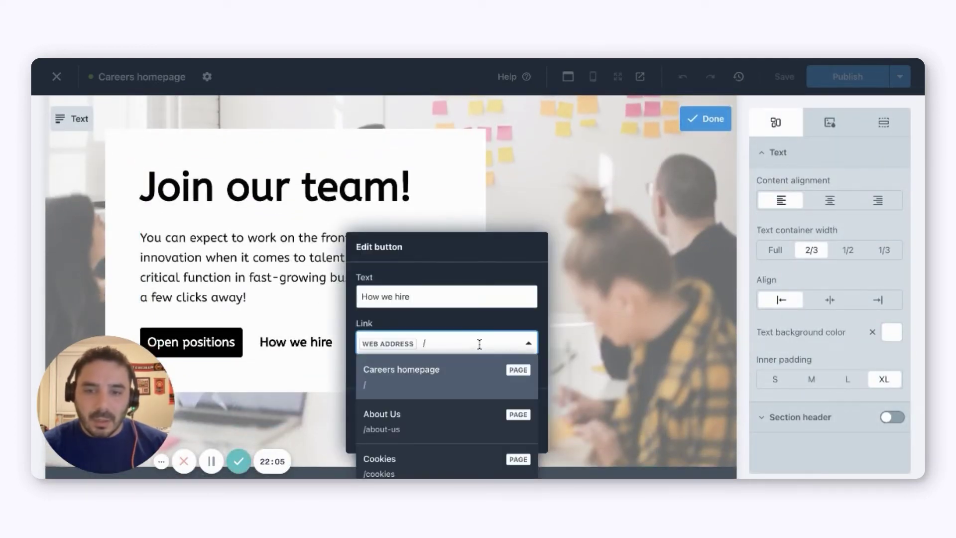
scroll(474, 308, "down", 1)
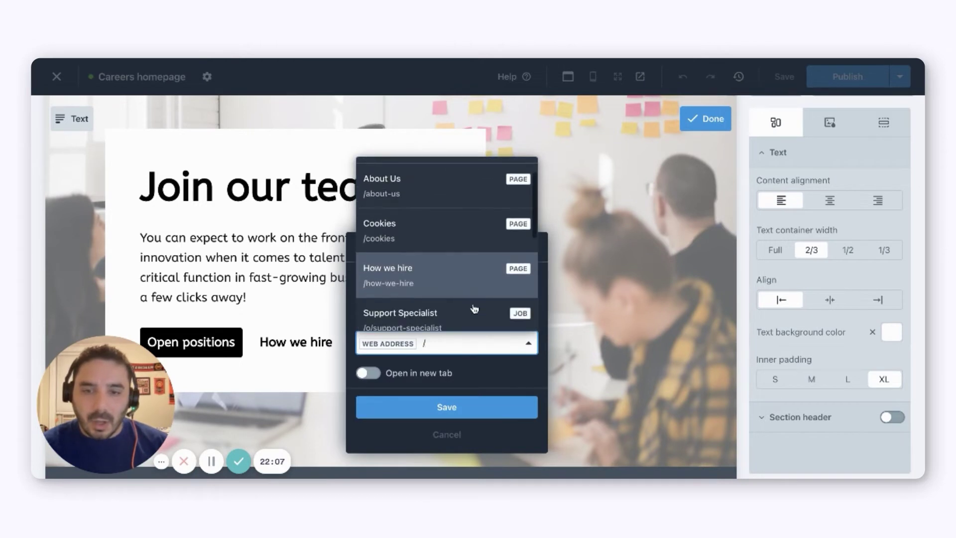
scroll(438, 278, "up", 2)
scroll(444, 278, "down", 1)
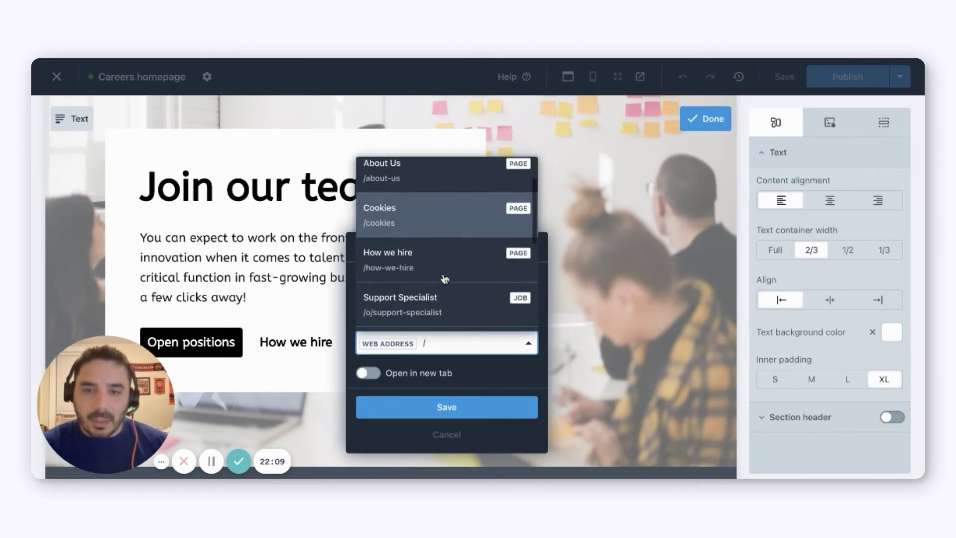
left_click(445, 276)
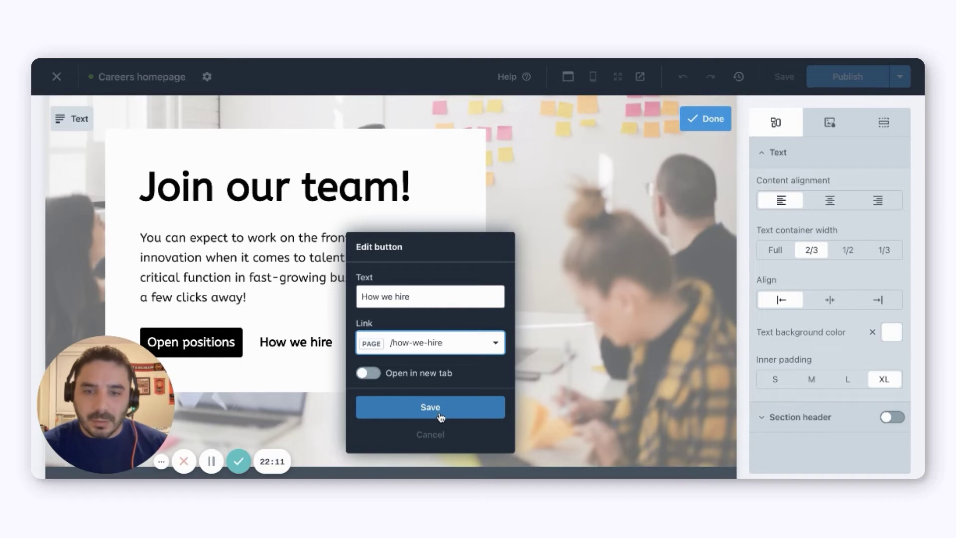
left_click(440, 415)
left_click(714, 118)
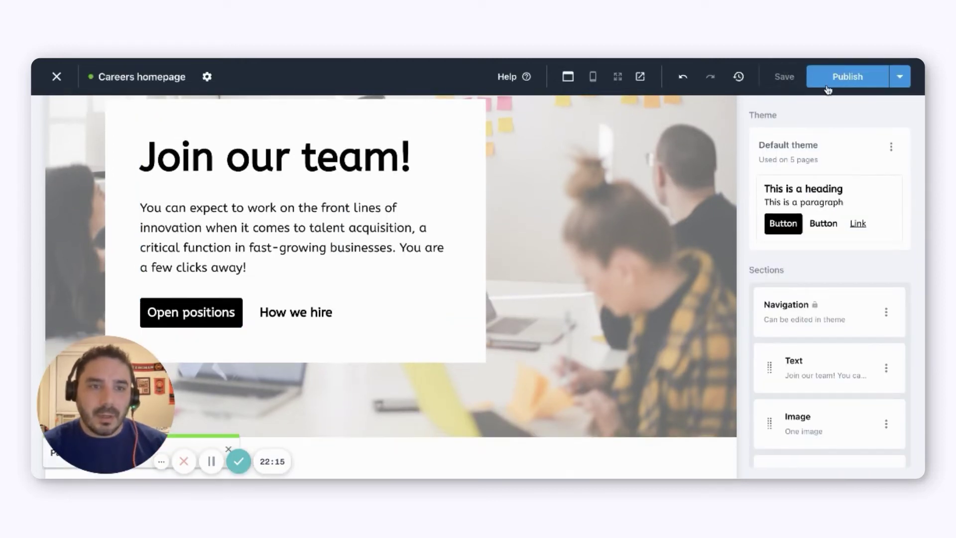
- Leave the Careers homepage editor and create a new page named "Meet our team"
scroll(393, 299, "up", 3)
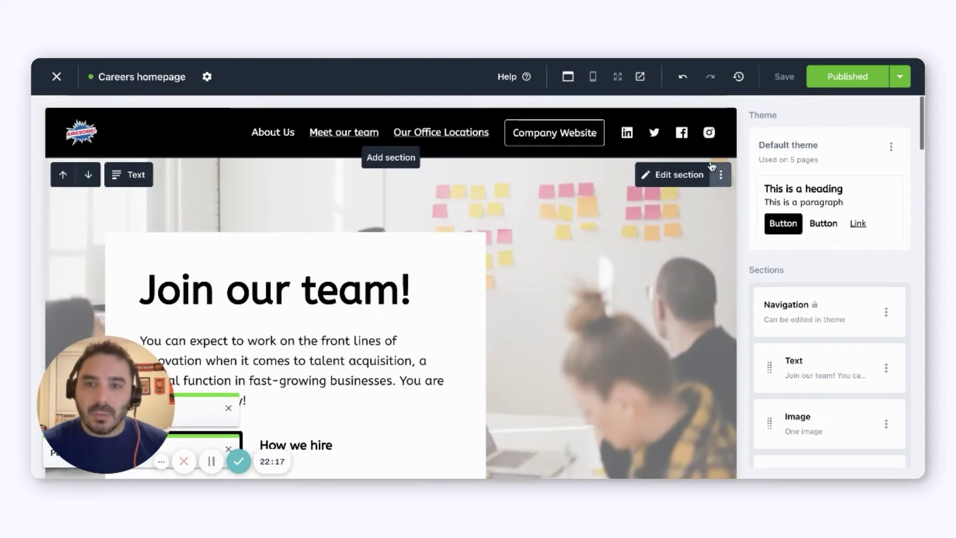
left_click(56, 79)
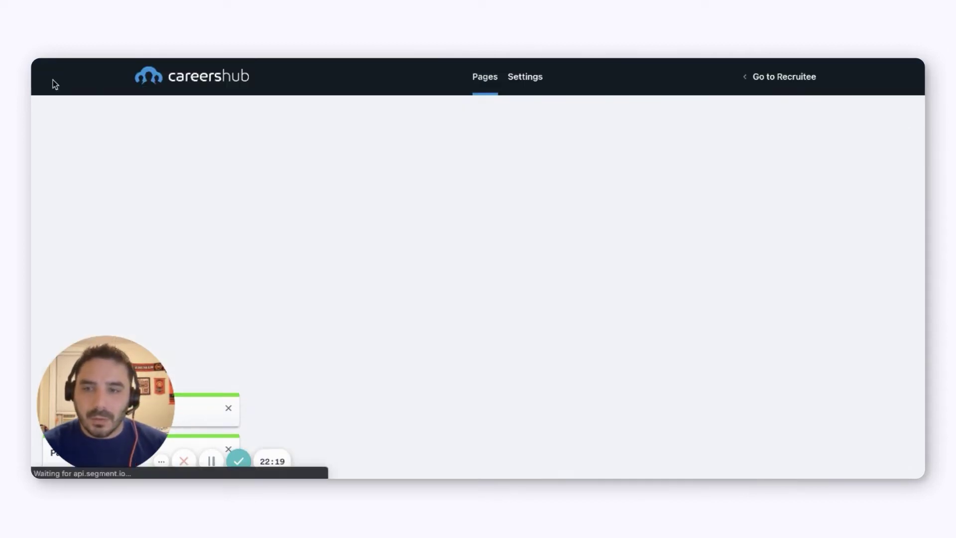
scroll(591, 277, "down", 6)
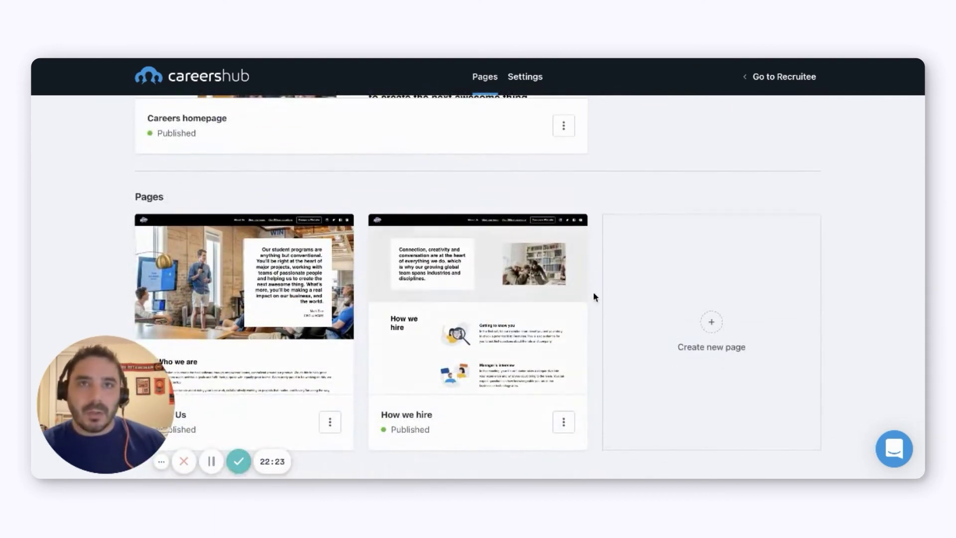
left_click(688, 338)
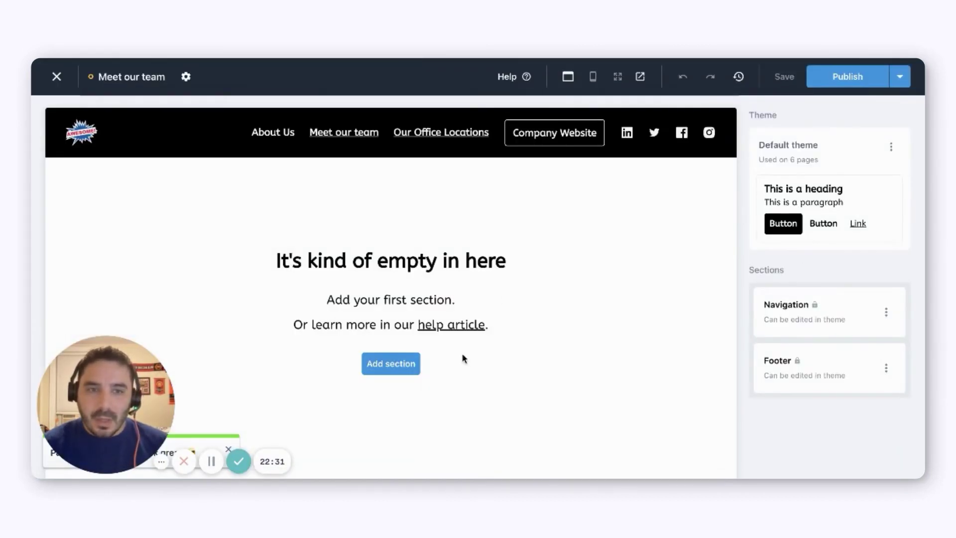
- Open the section library on the empty "Meet our team" page and examine the Image and Gallery layouts
scroll(454, 330, "down", 2)
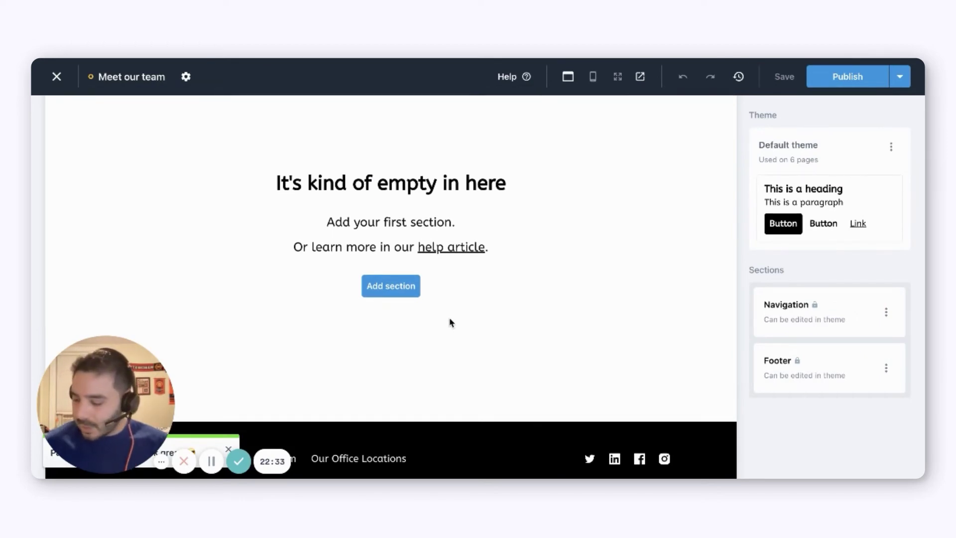
left_click(404, 287)
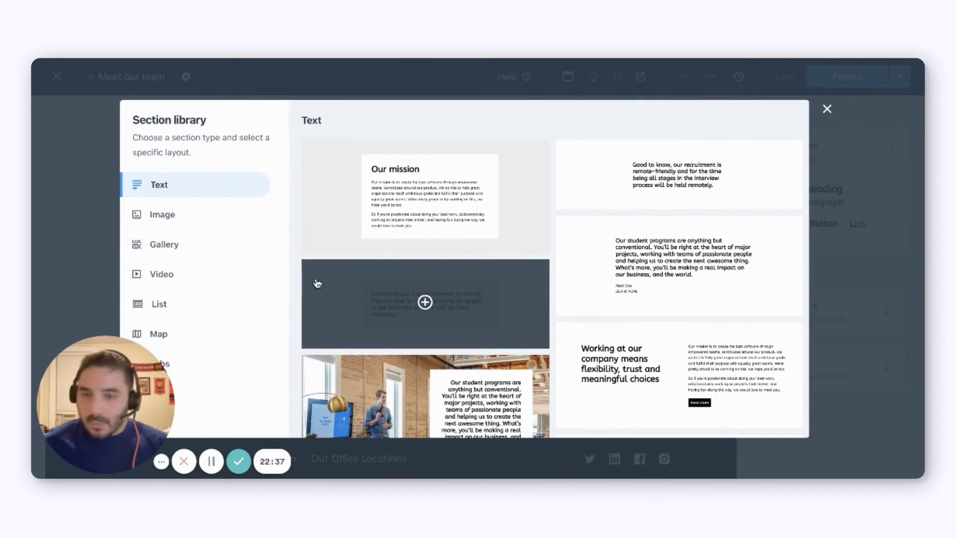
left_click(213, 221)
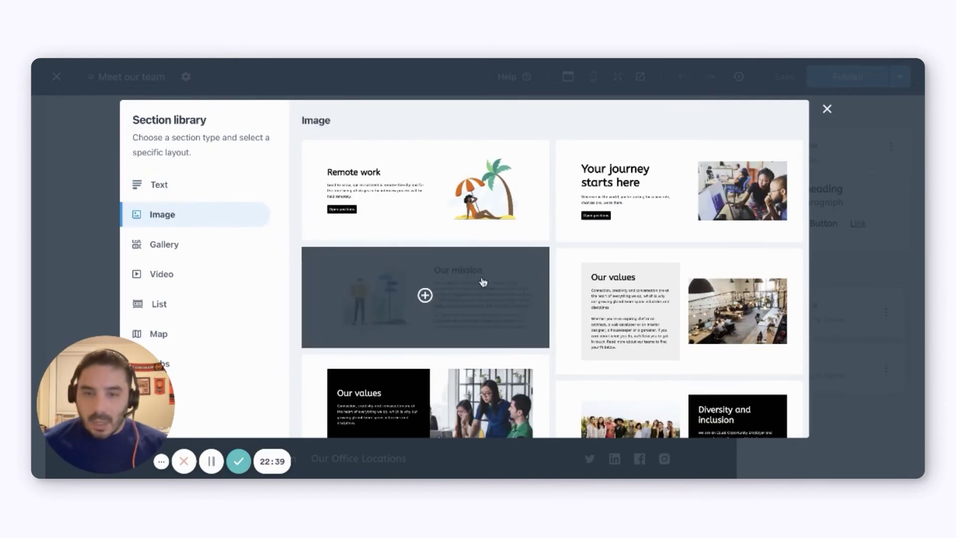
scroll(542, 327, "down", 4)
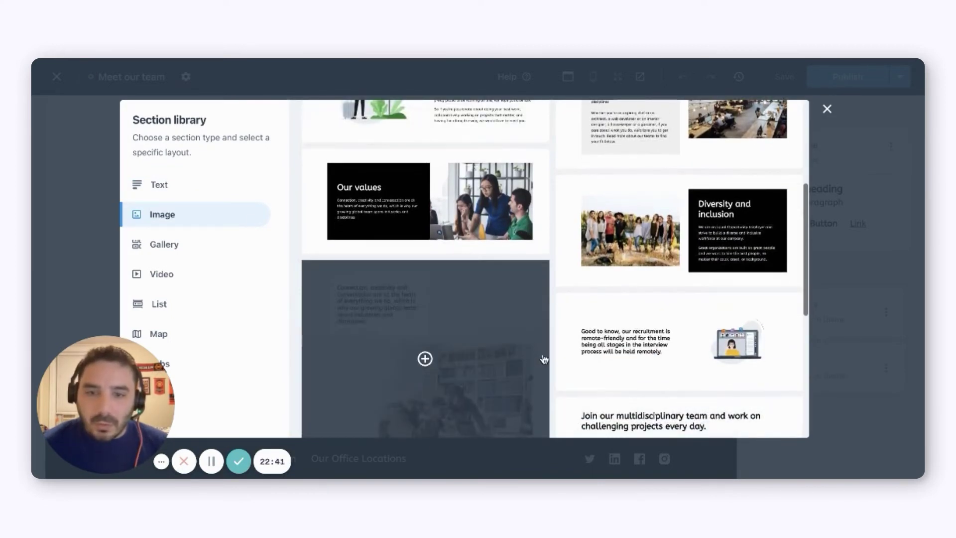
scroll(545, 358, "down", 6)
scroll(548, 356, "up", 5)
scroll(548, 356, "up", 5)
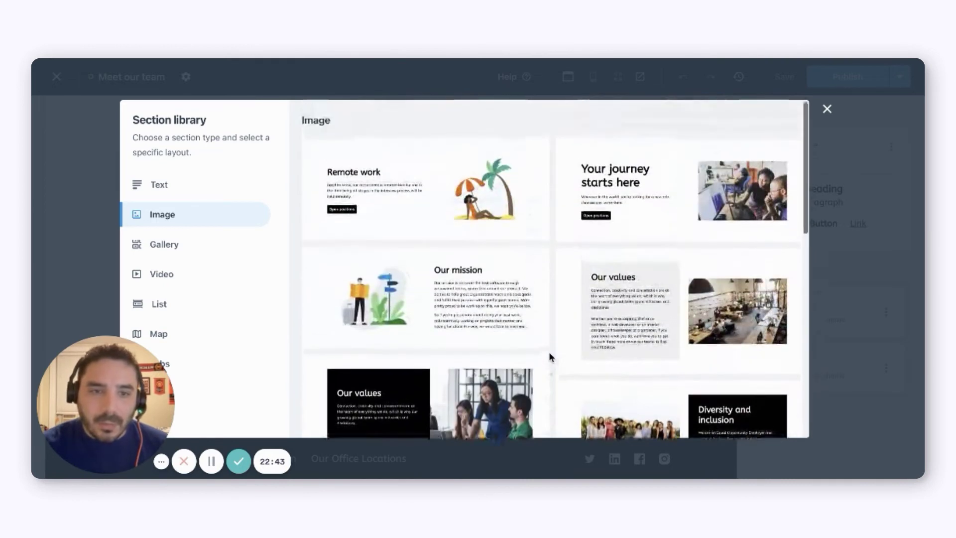
left_click(217, 249)
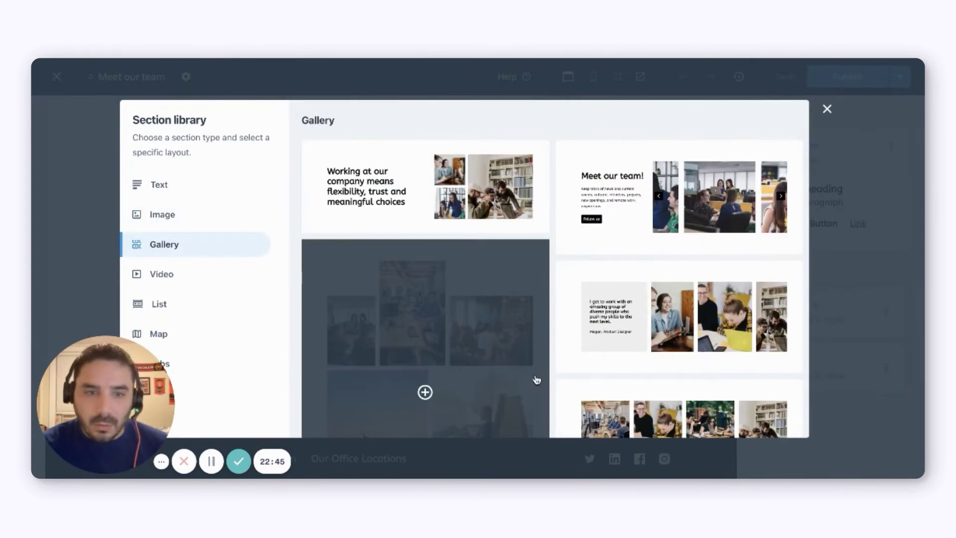
scroll(537, 380, "down", 10)
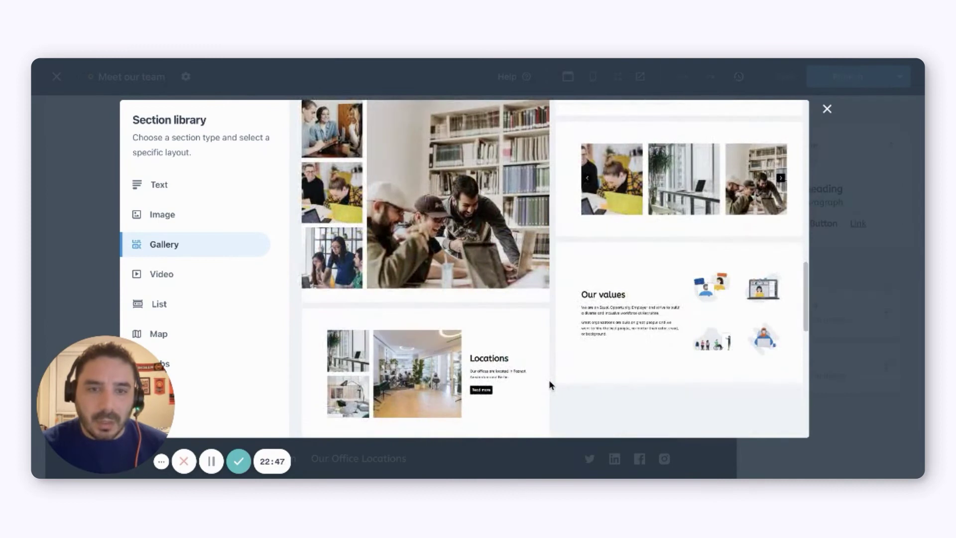
scroll(549, 381, "down", 5)
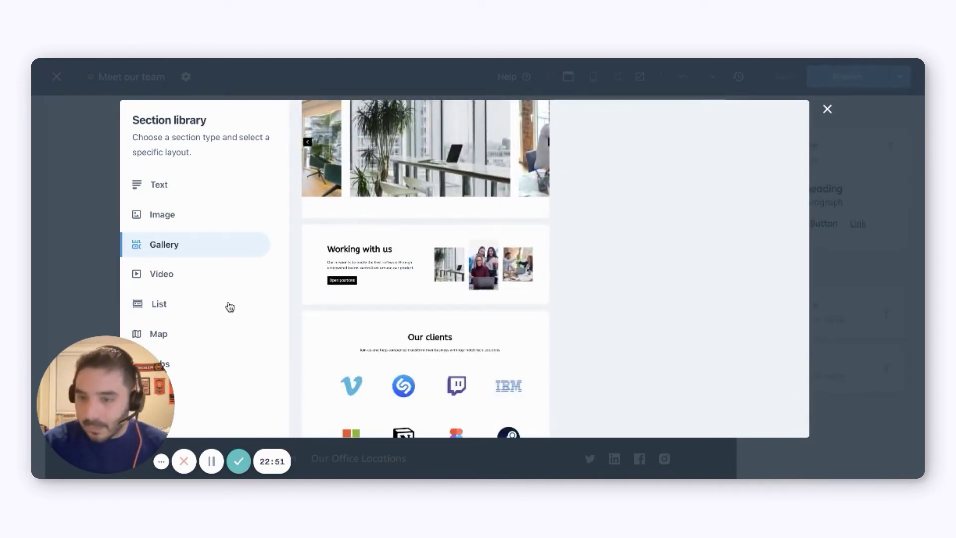
left_click(193, 217)
scroll(566, 365, "up", 10)
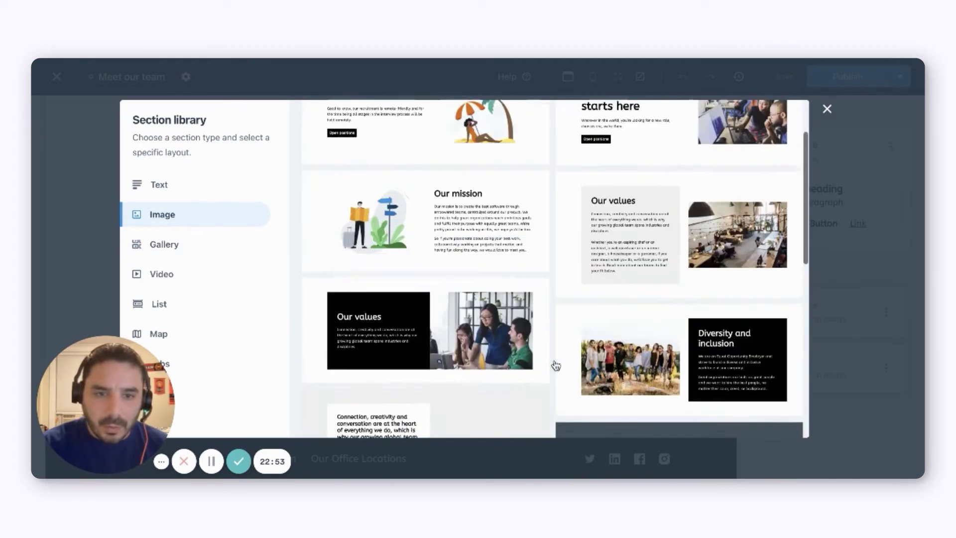
scroll(554, 362, "down", 1)
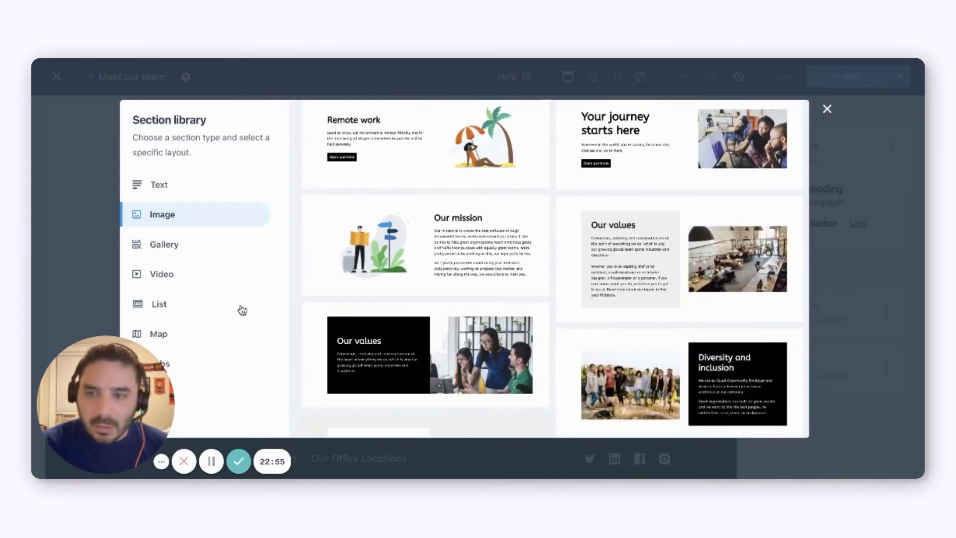
- Add the "Meet your colleagues" List section with round portrait cards as the page's first section, and review it
left_click(210, 305)
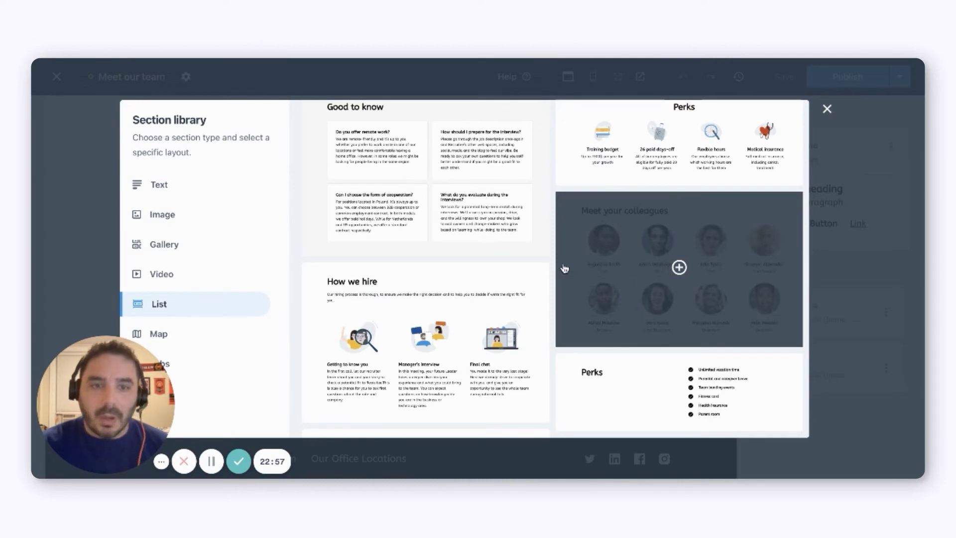
left_click(632, 298)
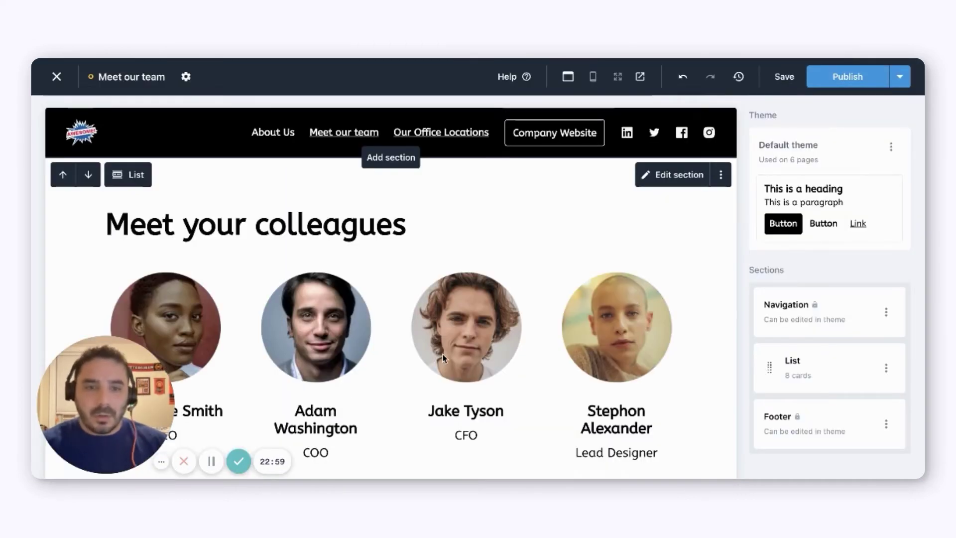
scroll(443, 354, "down", 3)
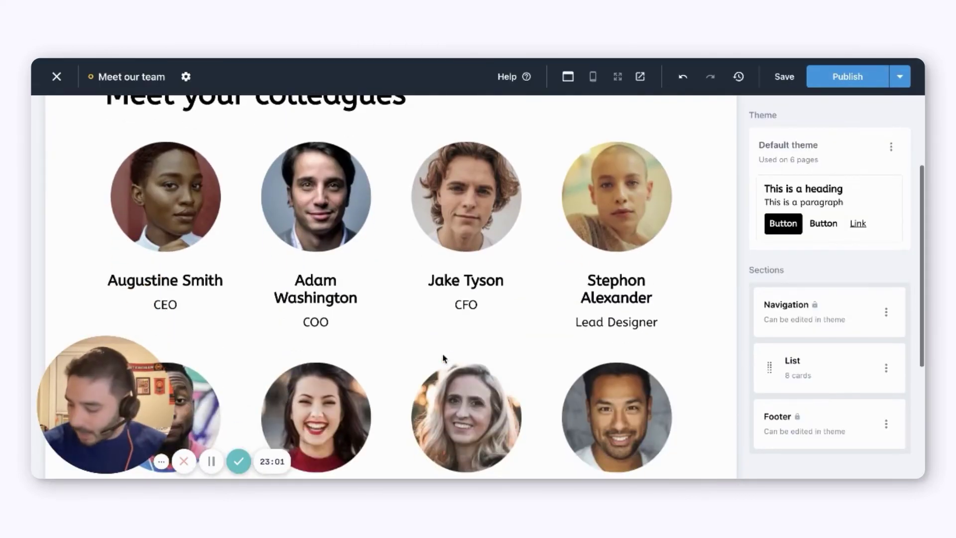
scroll(443, 355, "down", 5)
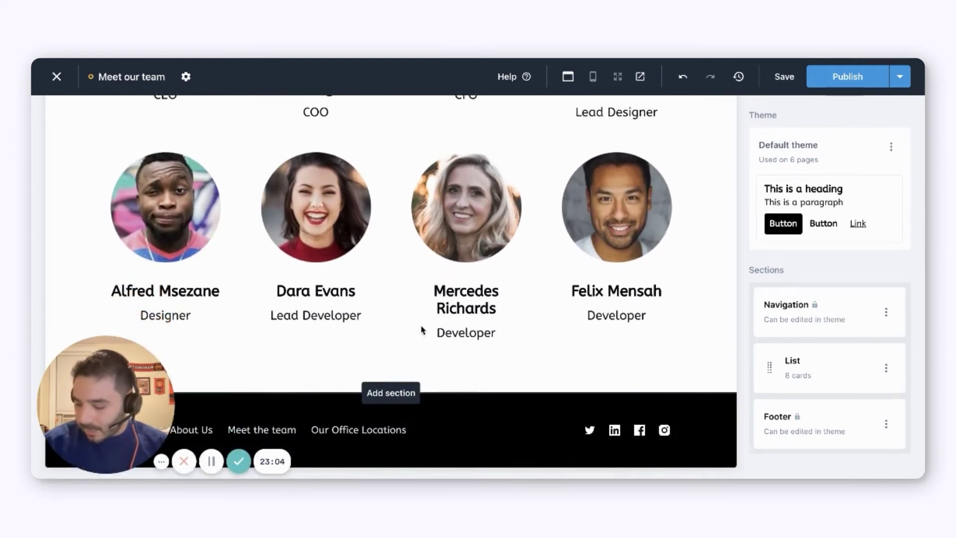
- Add a Gallery section with a four-column grid of team photos between the colleagues list and the footer
left_click(391, 392)
left_click(208, 254)
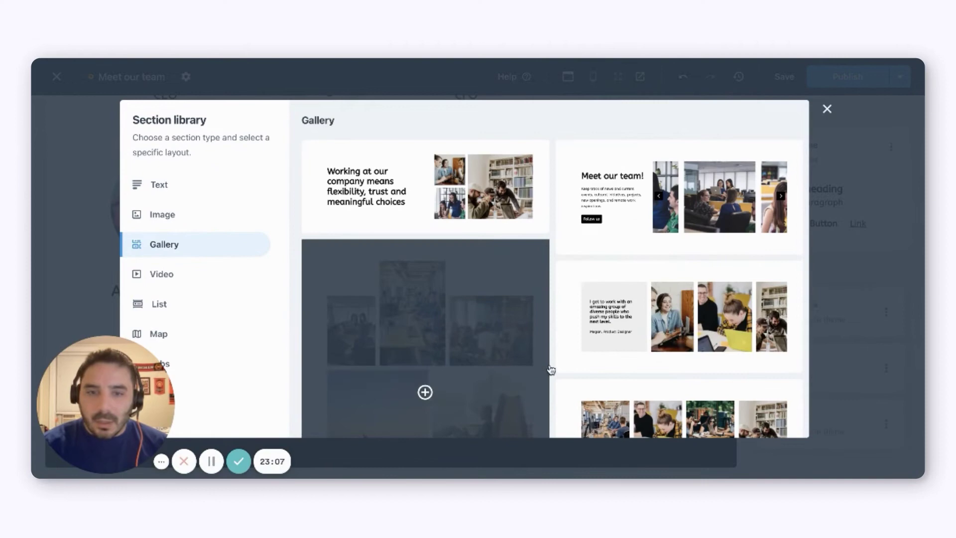
scroll(548, 368, "down", 3)
left_click(623, 347)
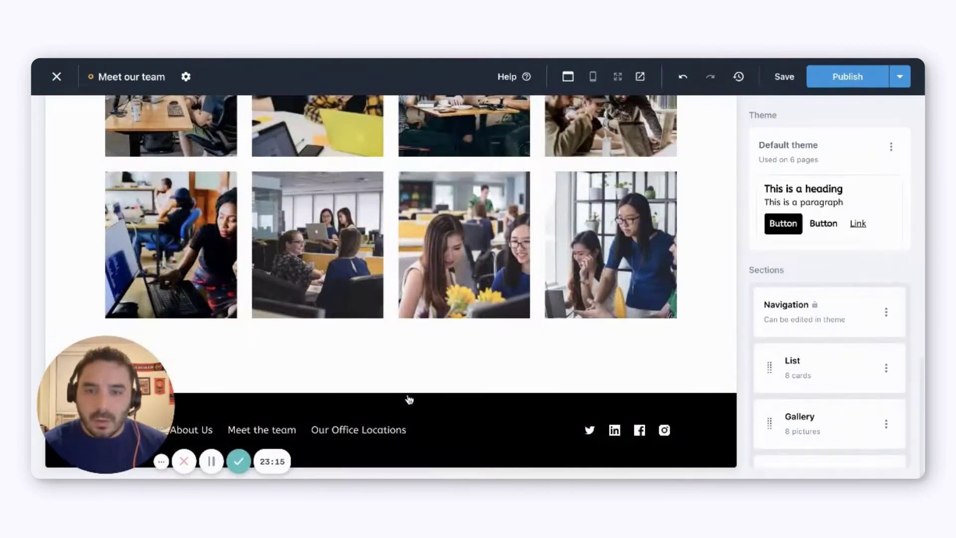
- Examine the Text, Jobs and Video layouts for a section below the gallery, and close the section library without adding one
left_click(409, 398)
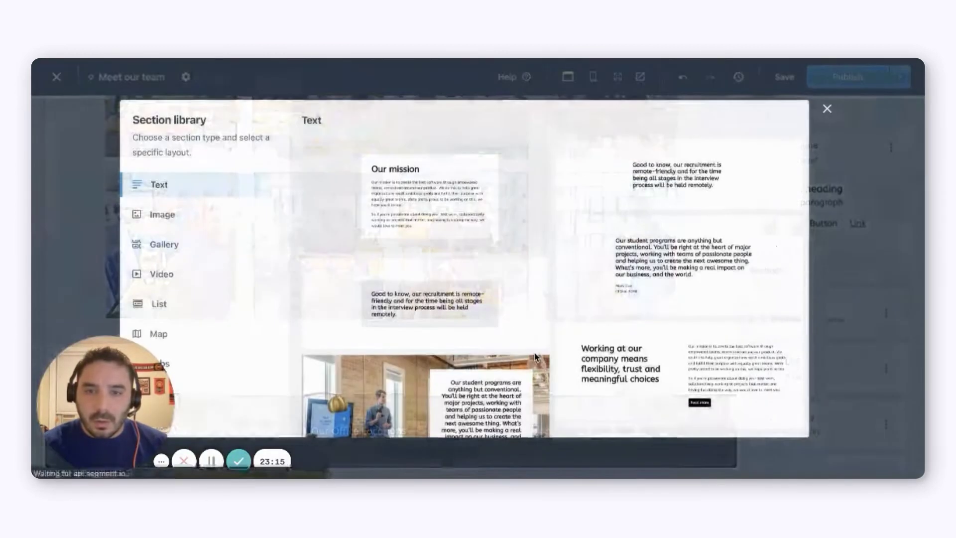
scroll(394, 303, "down", 5)
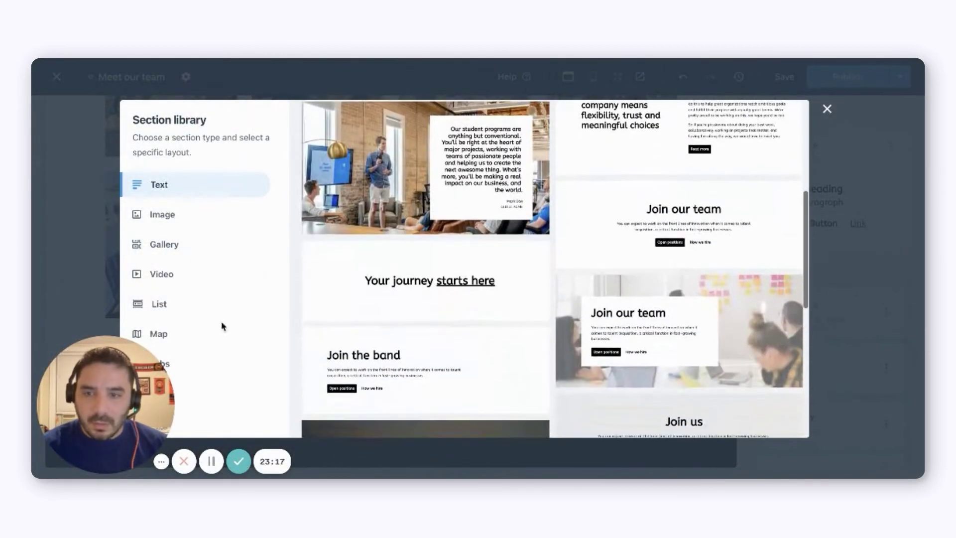
left_click(217, 363)
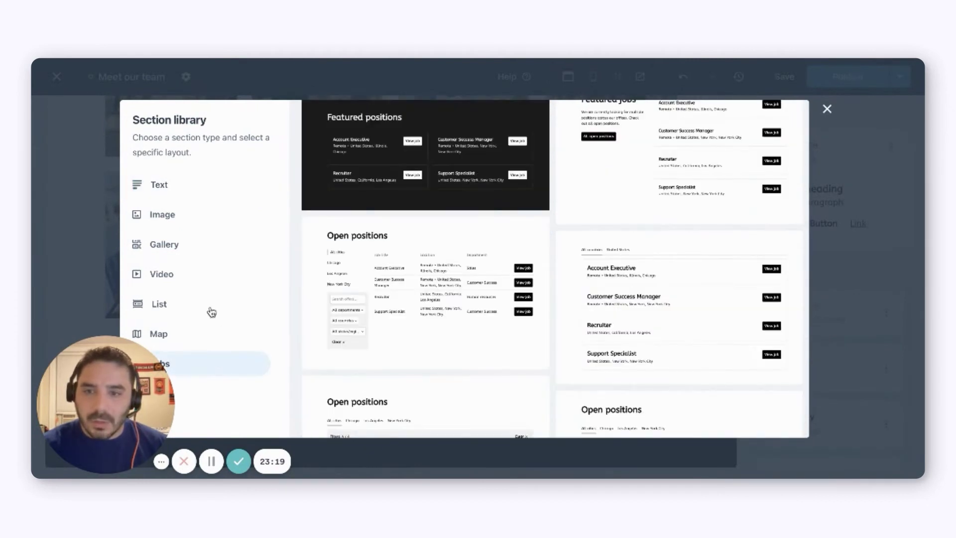
left_click(211, 283)
scroll(560, 342, "up", 5)
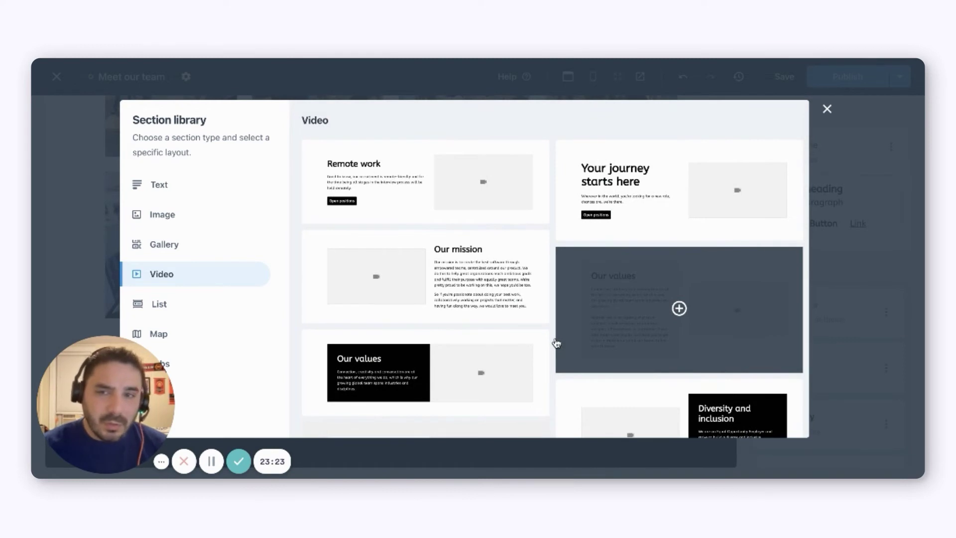
scroll(557, 343, "down", 10)
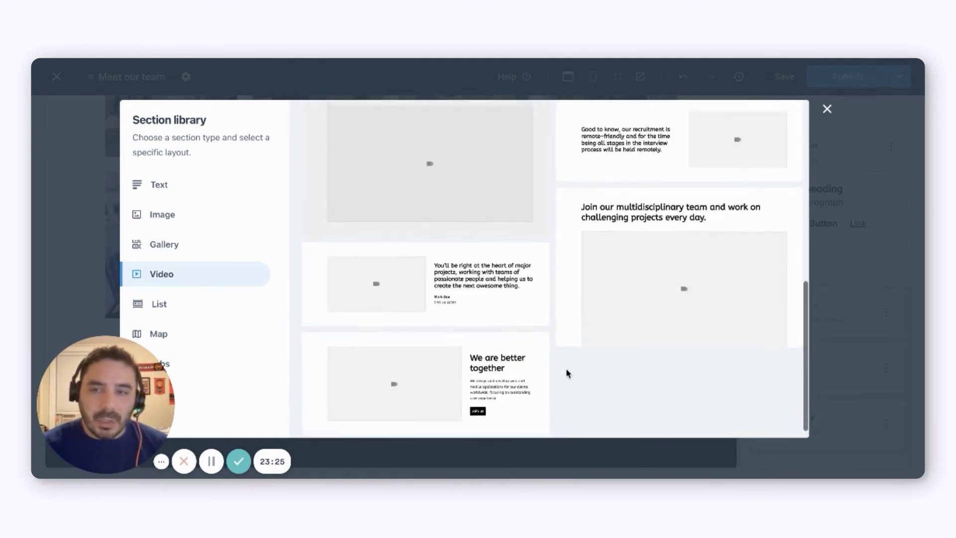
scroll(567, 371, "up", 10)
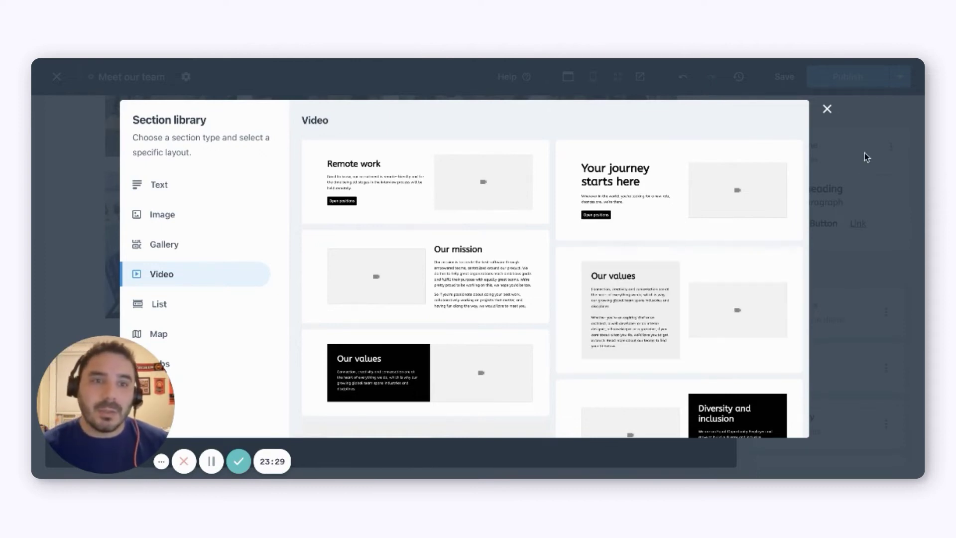
left_click(827, 109)
- Save the "Meet our team" page and publish it
scroll(522, 326, "up", 10)
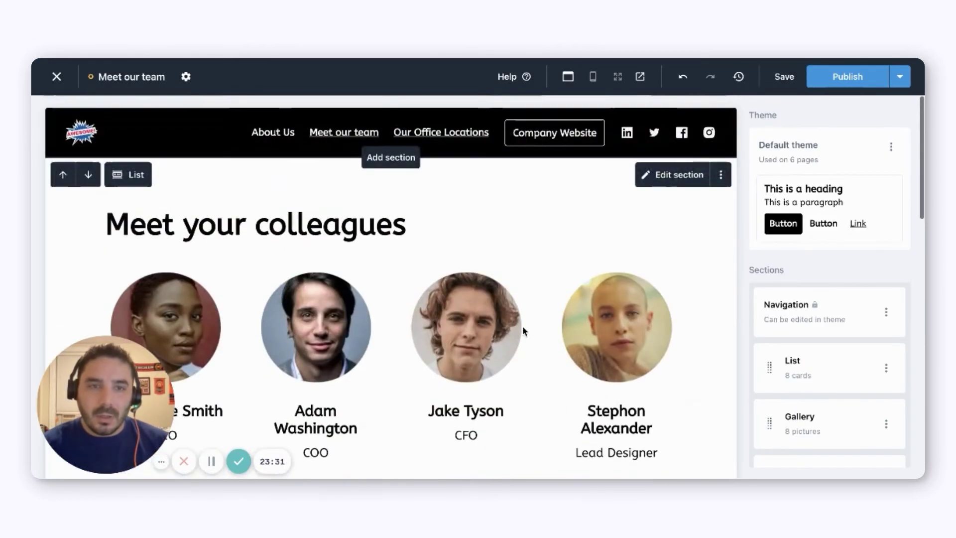
left_click(783, 76)
left_click(847, 76)
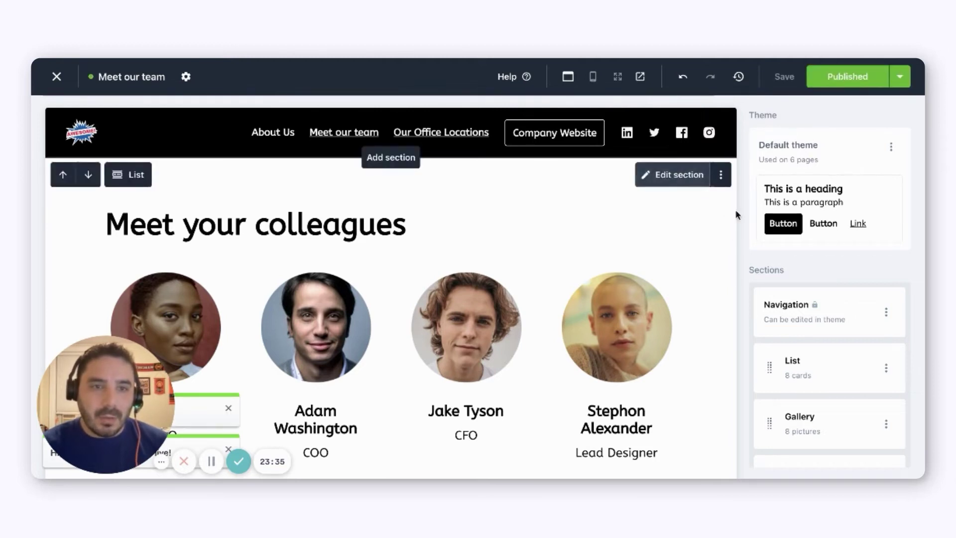
- Link the theme navigation's "Meet our team" entry to the /meet-our-team page
left_click(817, 208)
left_click(790, 314)
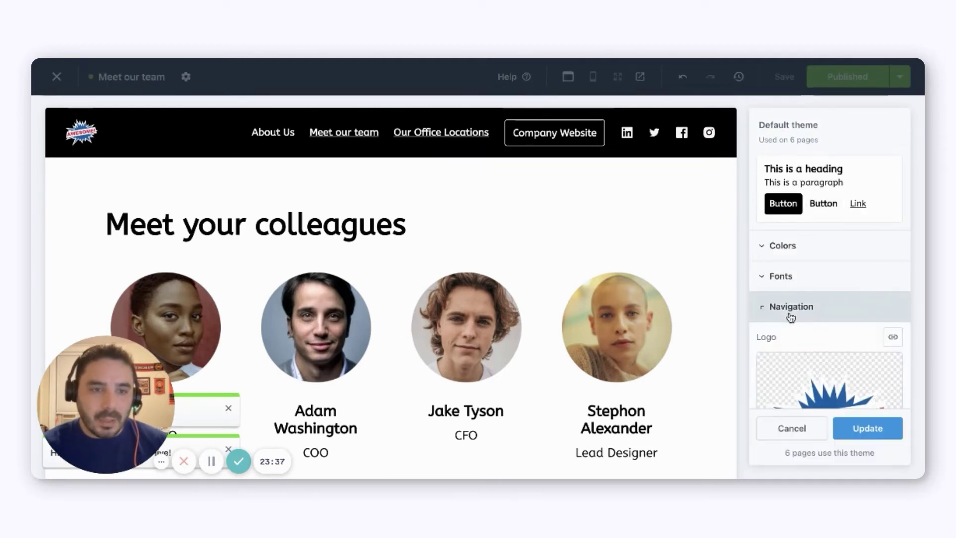
scroll(792, 339, "down", 5)
scroll(826, 364, "up", 2)
scroll(829, 364, "up", 2)
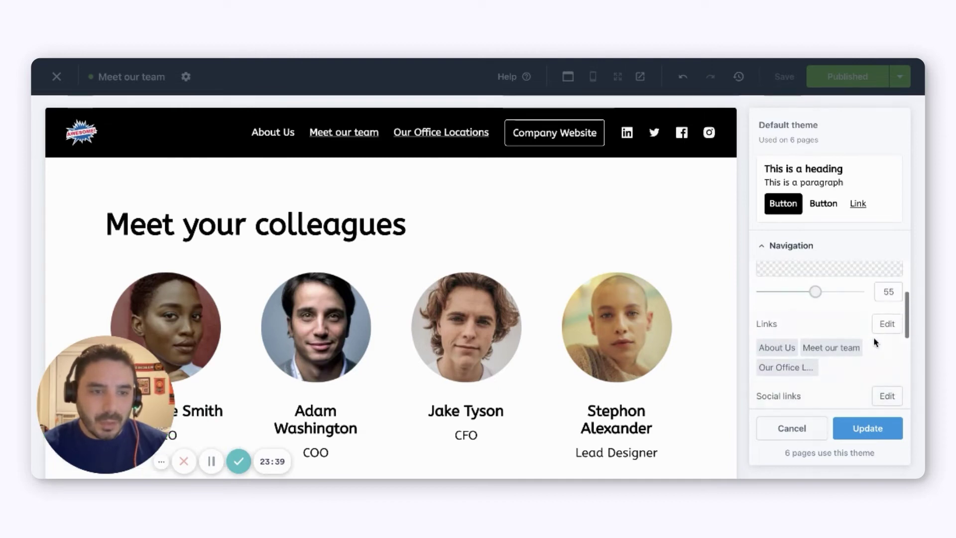
left_click(882, 323)
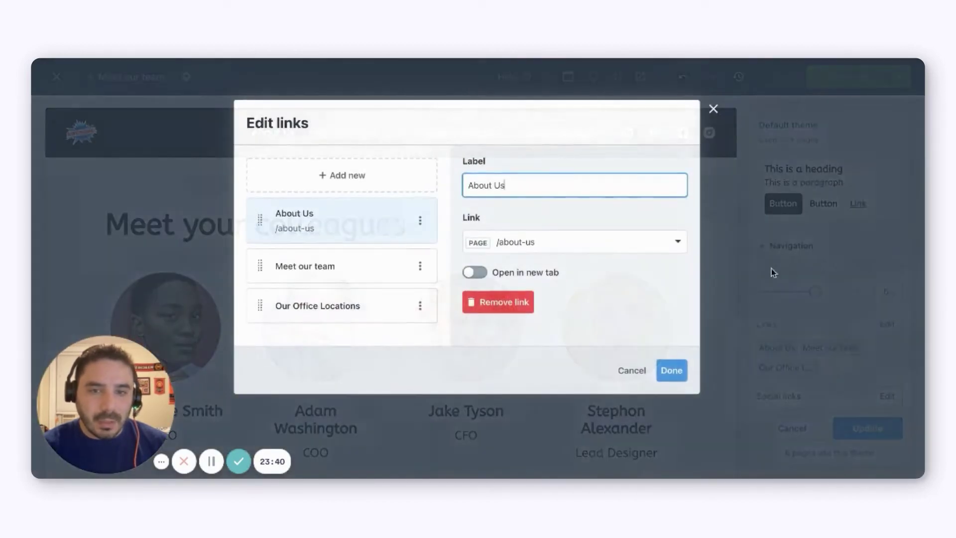
left_click(348, 272)
left_click(562, 241)
left_click(592, 401)
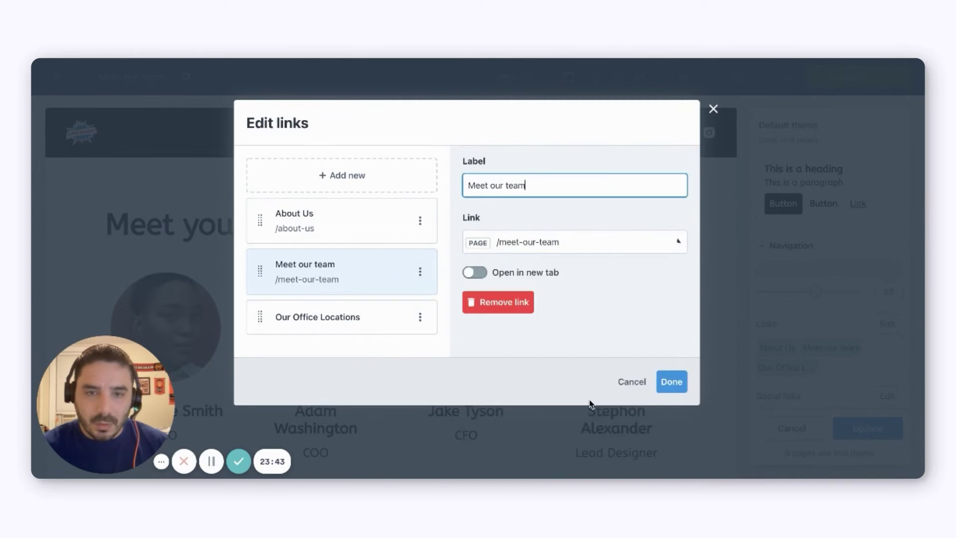
left_click(670, 383)
- Link the theme footer's "Meet the team" entry to the Meet our team page and update the theme
scroll(829, 371, "down", 3)
scroll(830, 370, "down", 1)
scroll(830, 367, "up", 1)
scroll(826, 379, "down", 1)
left_click(825, 391)
scroll(826, 385, "down", 5)
left_click(887, 277)
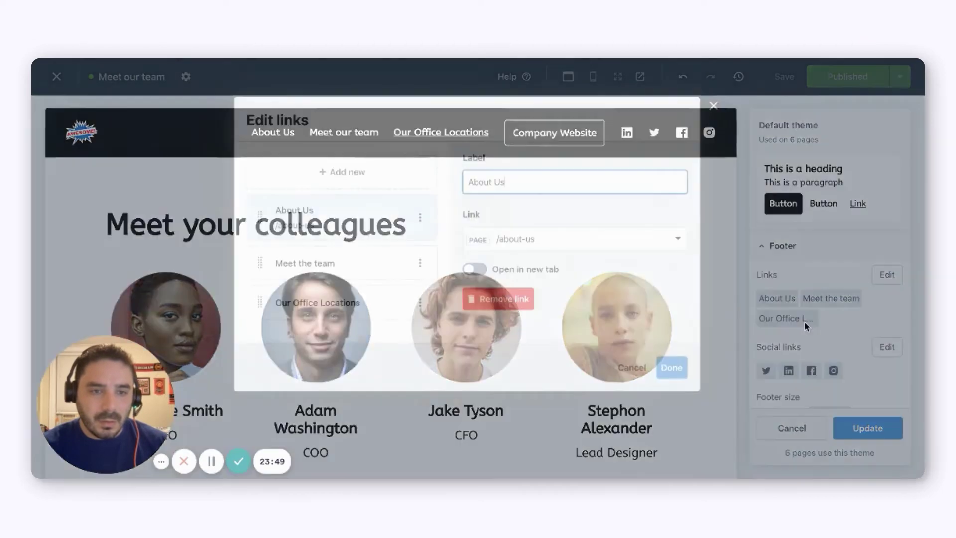
left_click(354, 267)
left_click(550, 240)
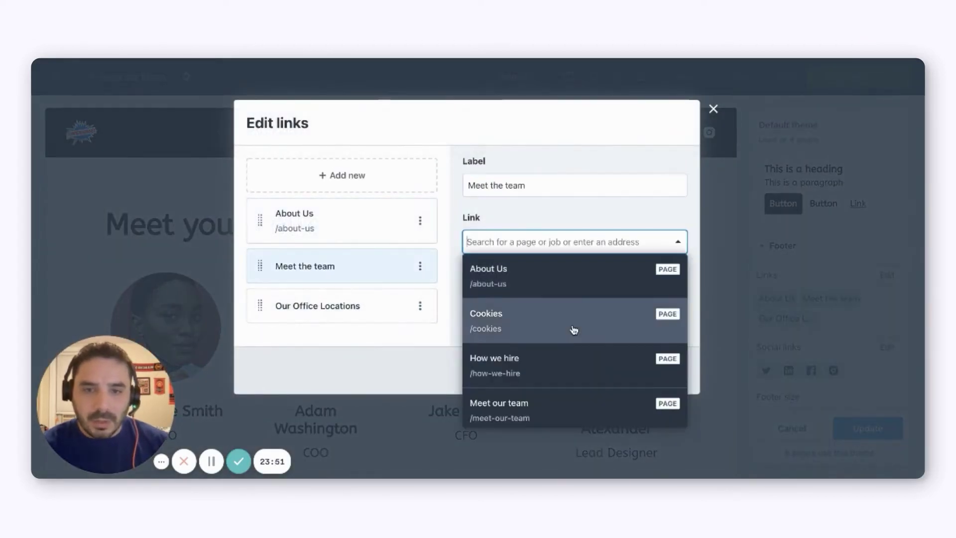
left_click(572, 403)
left_click(673, 380)
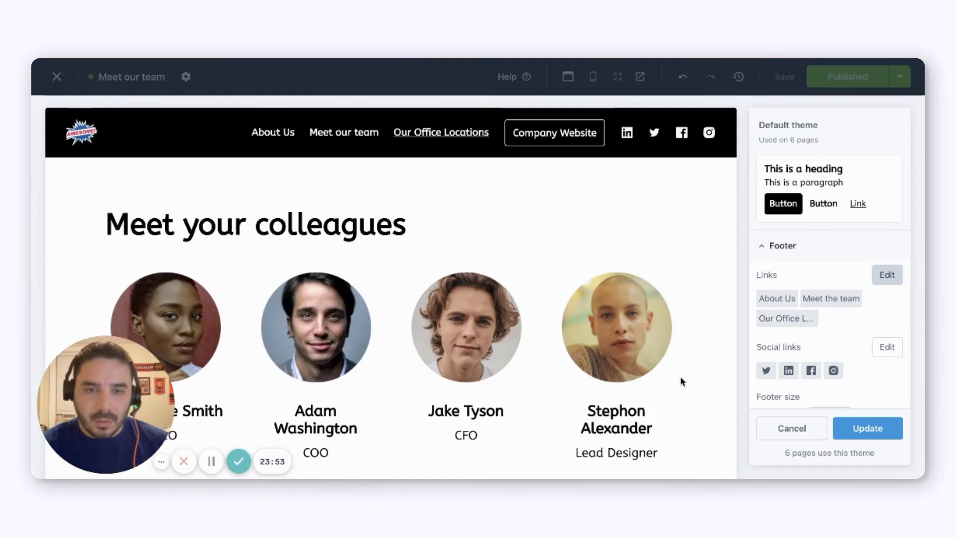
left_click(860, 429)
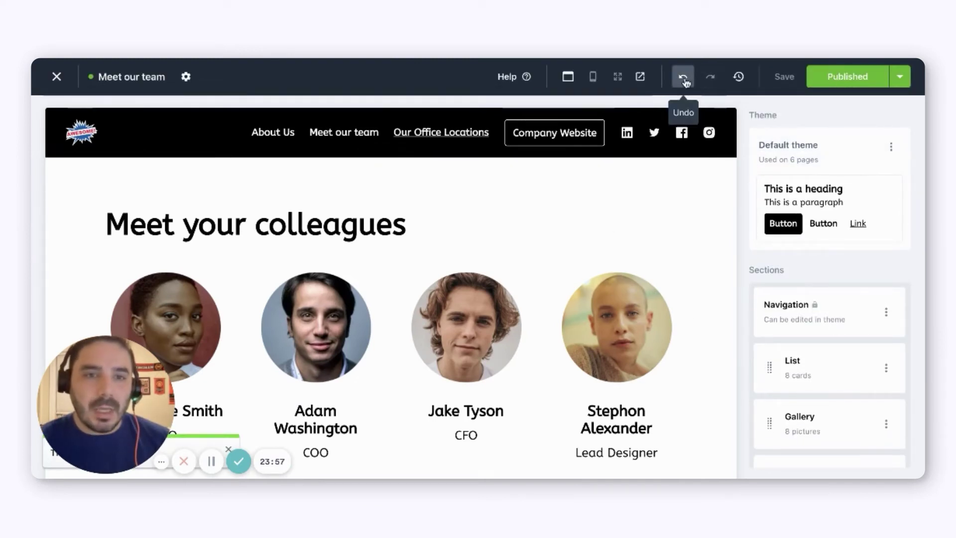
- Review the "Meet our team" page in the mobile preview and return to the desktop view
left_click(601, 79)
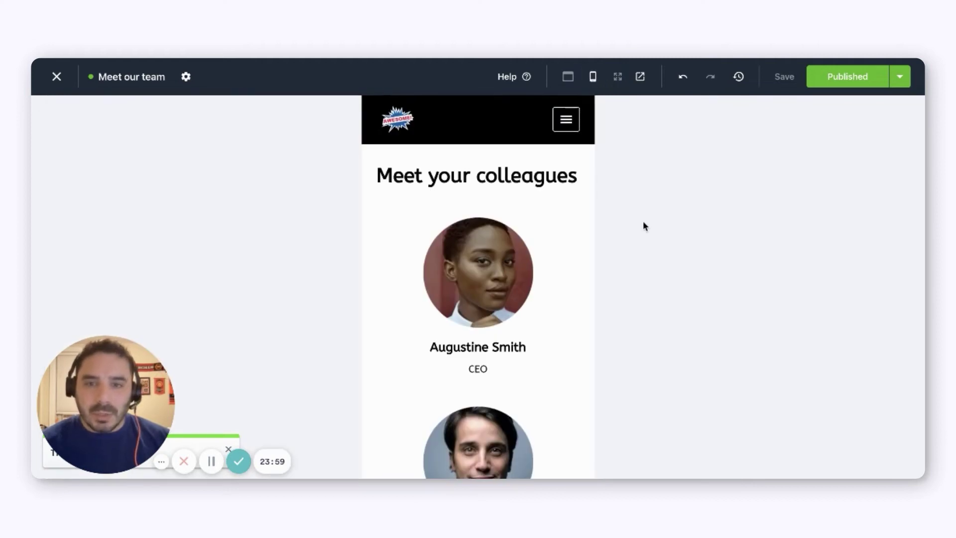
scroll(643, 220, "down", 15)
scroll(643, 222, "down", 10)
scroll(643, 222, "up", 20)
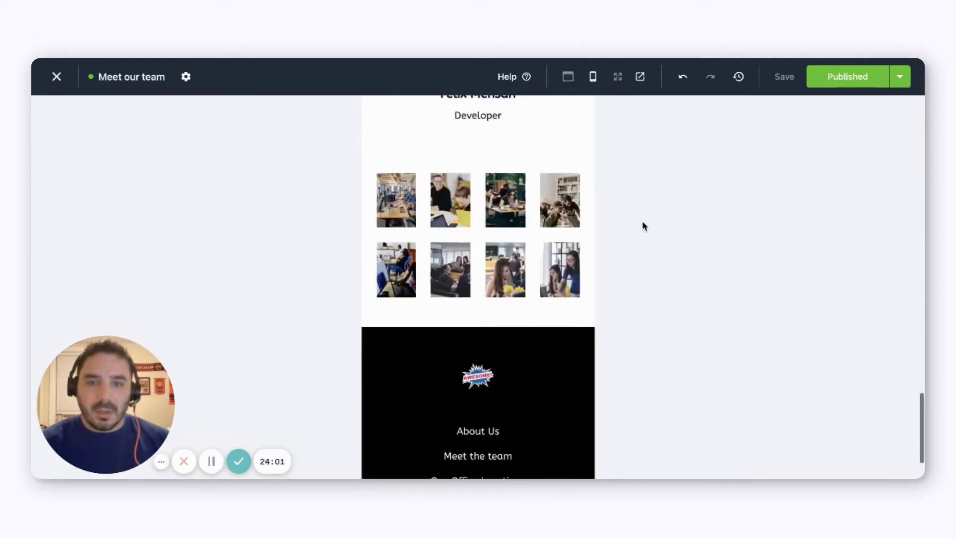
scroll(644, 227, "up", 3)
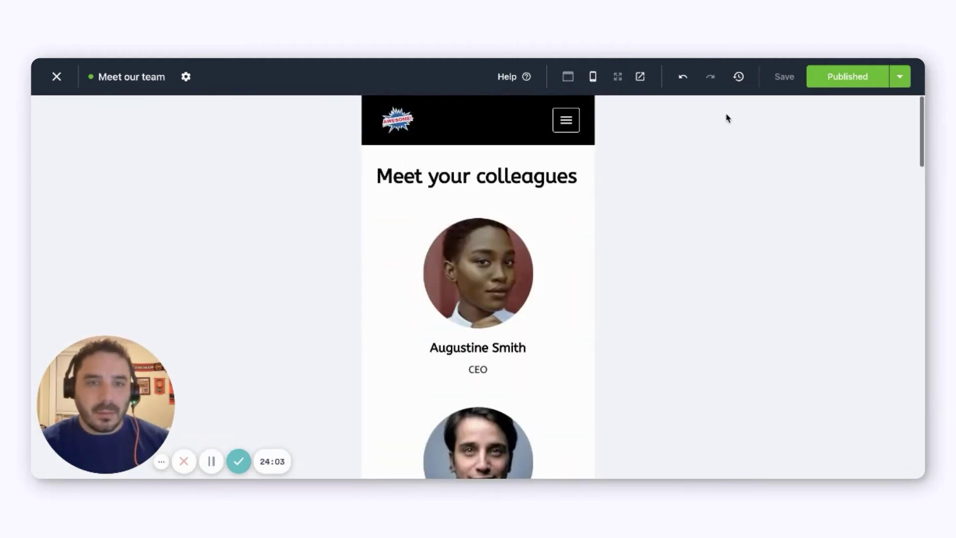
left_click(568, 77)
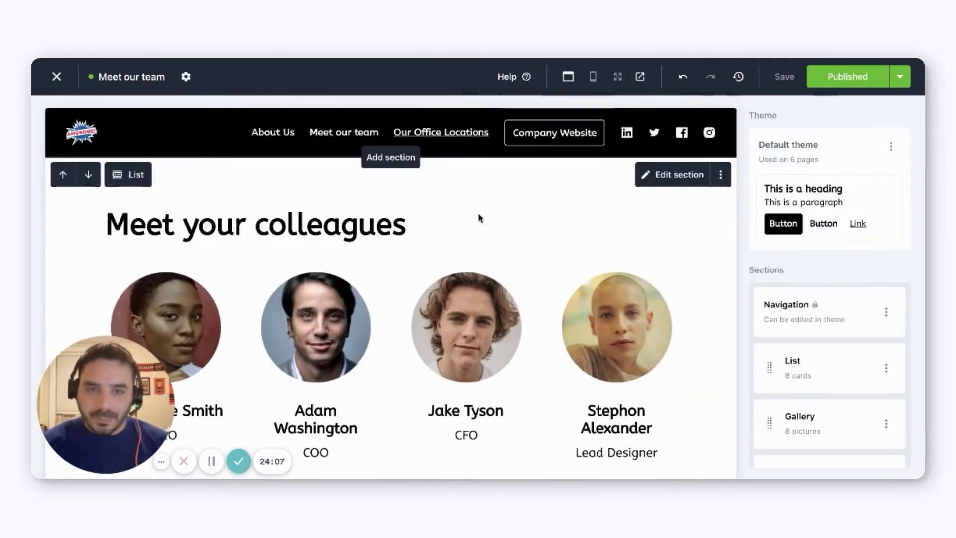
- Leave the "Meet our team" editor and create the "Our Office Locations" page from the pages overview
left_click(56, 78)
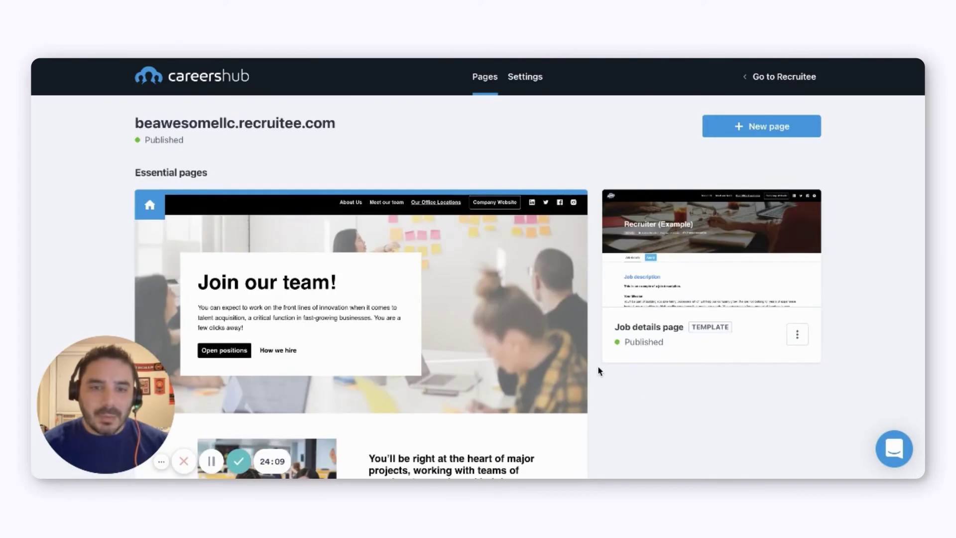
scroll(596, 366, "down", 10)
left_click(302, 357)
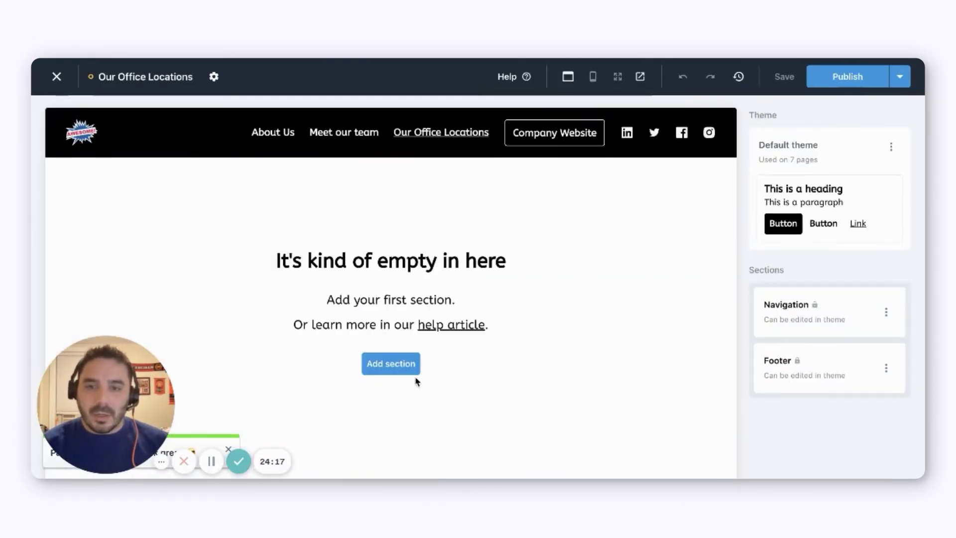
- Add the "Our offices" List section with three photo cards as the page's first section, and review it
scroll(423, 382, "down", 1)
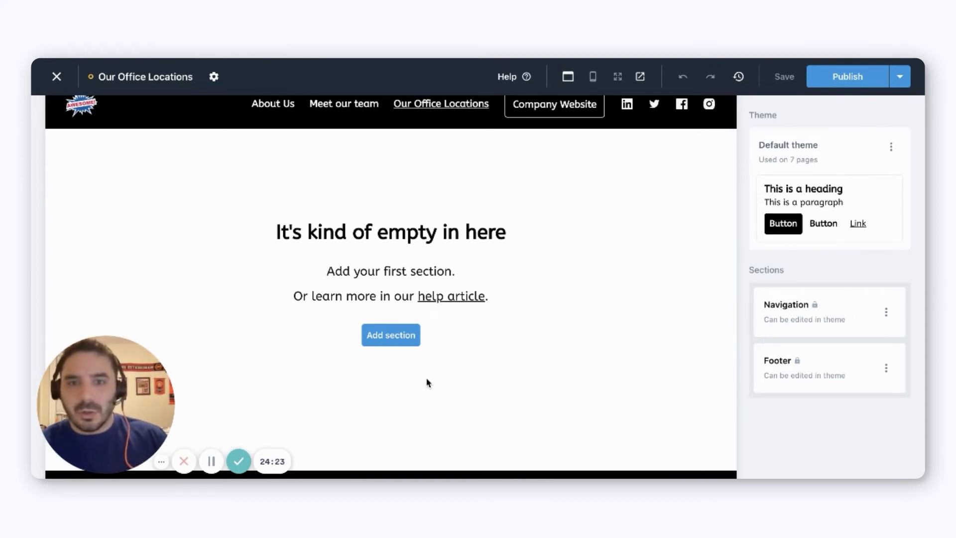
left_click(402, 345)
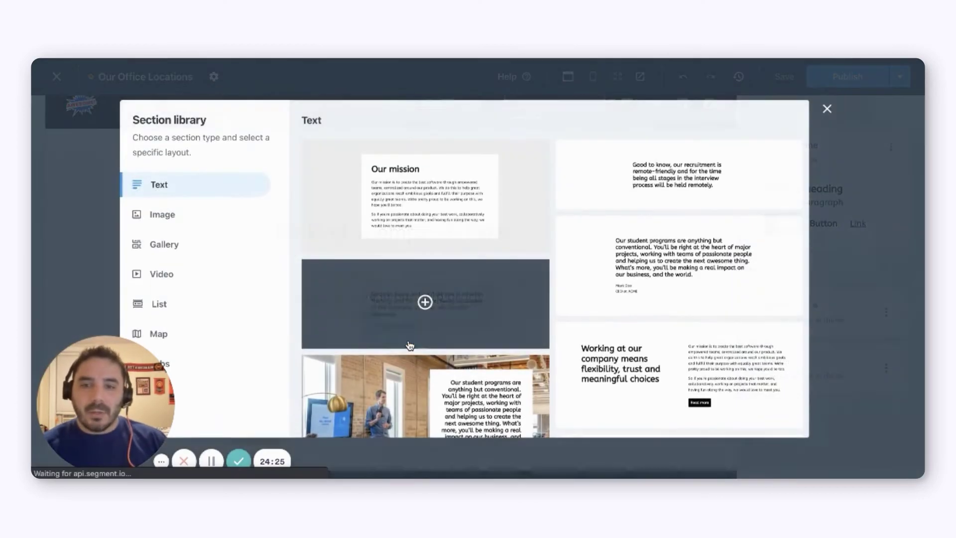
left_click(194, 305)
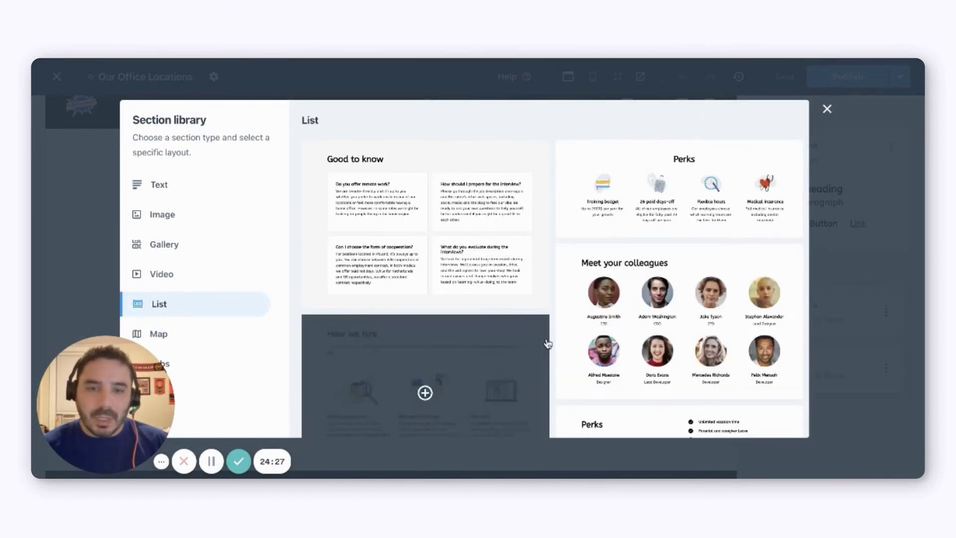
scroll(555, 341, "down", 5)
left_click(517, 302)
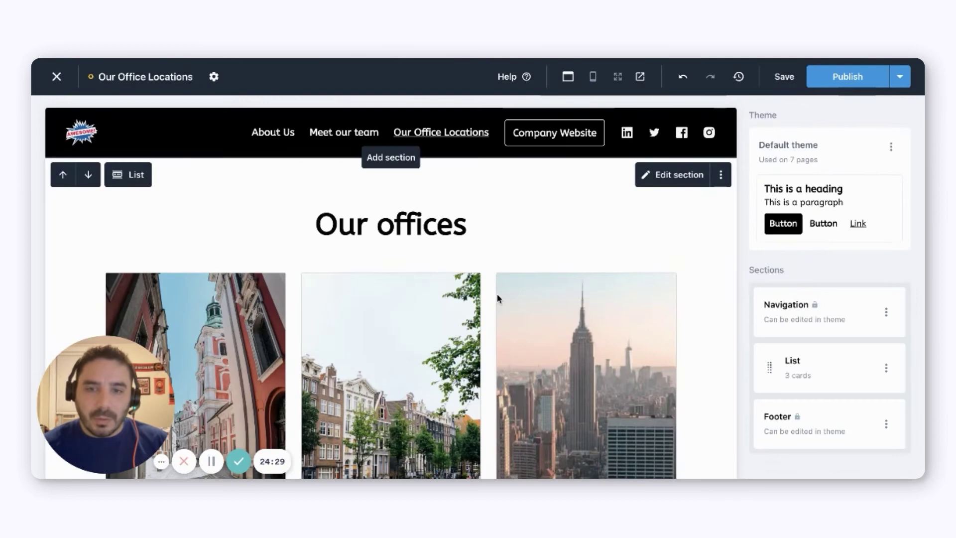
scroll(491, 299, "down", 3)
scroll(503, 294, "up", 3)
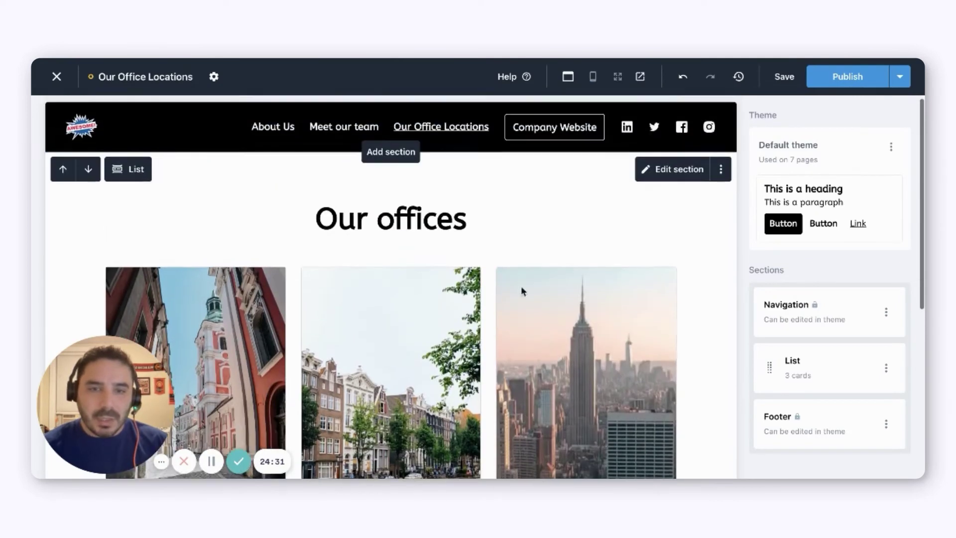
- Open the offices list for editing and replace the Poznań card's image with download.jpeg
left_click(677, 167)
scroll(481, 362, "down", 2)
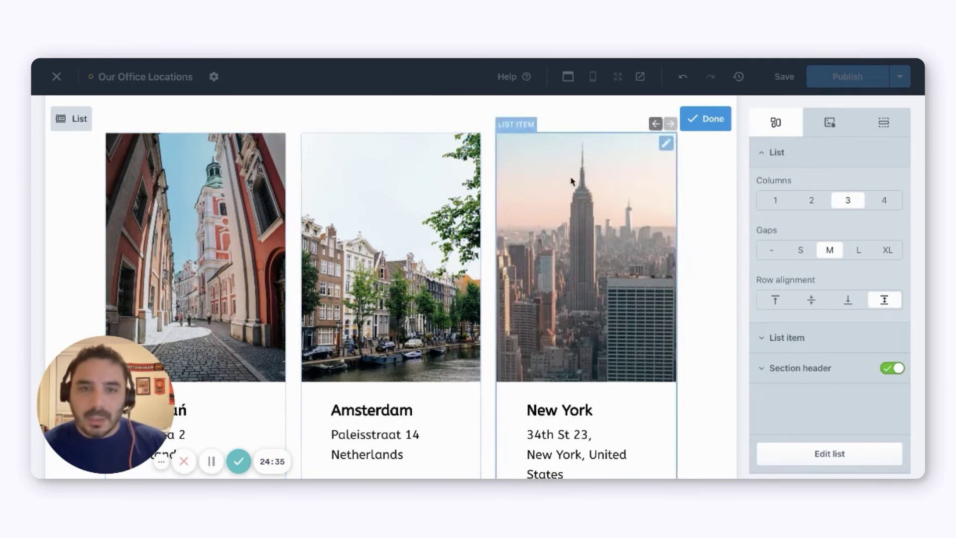
left_click(276, 148)
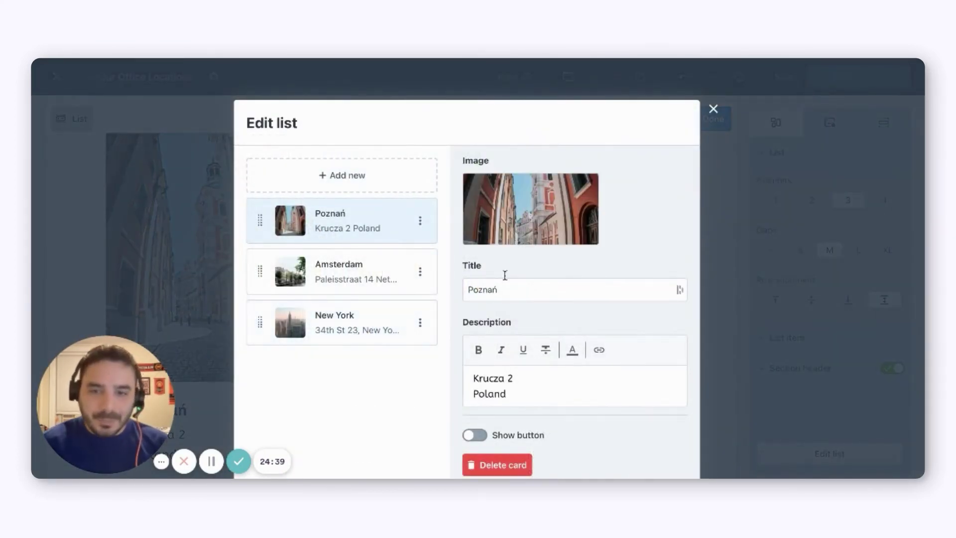
mouse_move(529, 231)
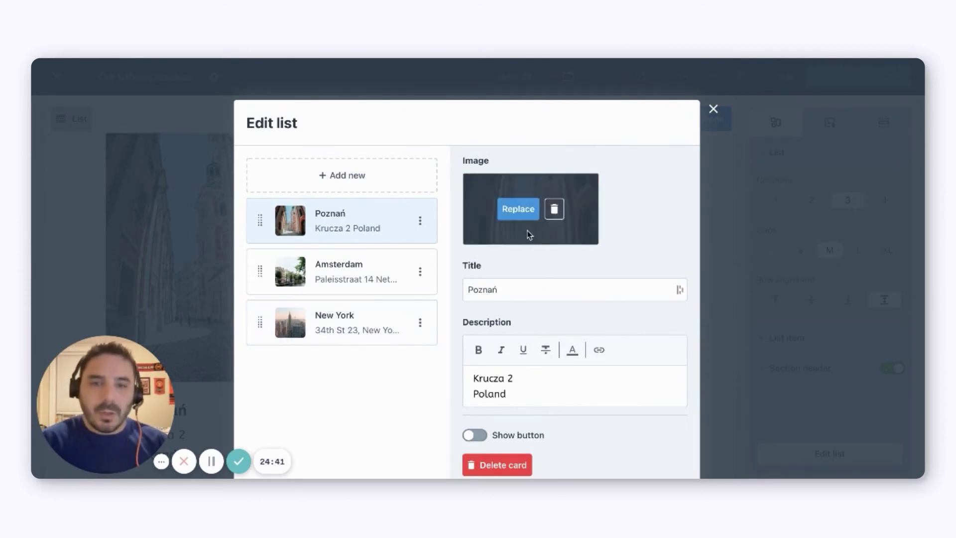
left_click(519, 216)
left_click(468, 220)
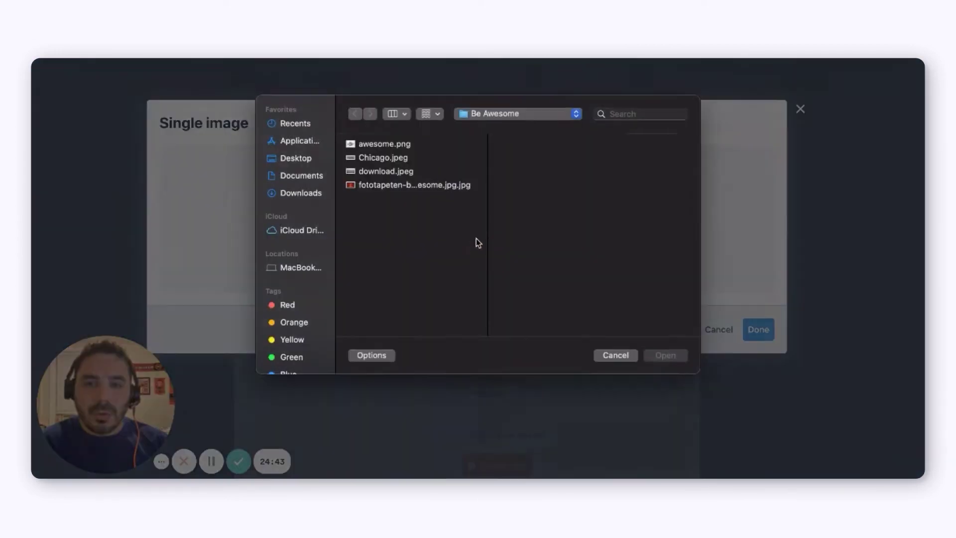
left_click(391, 172)
key("Return")
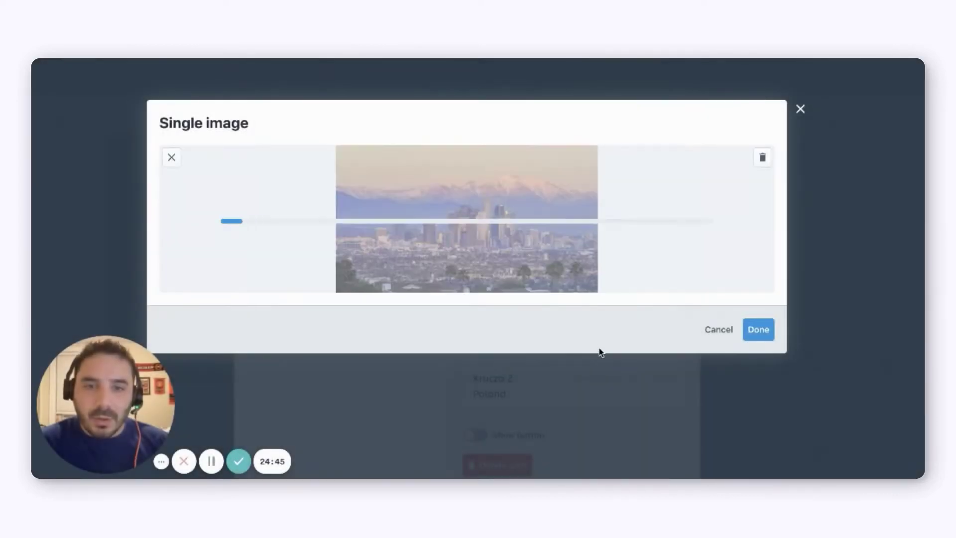
left_click(762, 340)
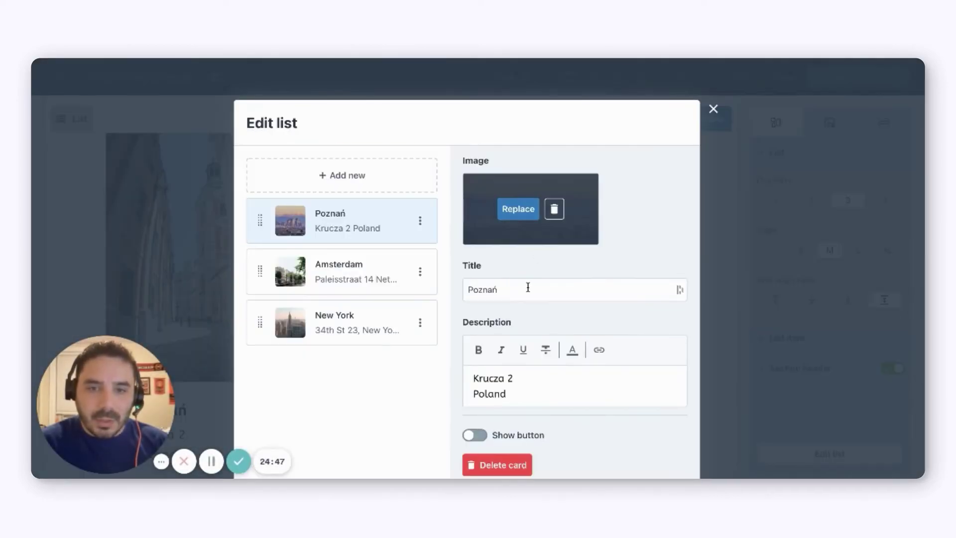
- Set the first office card's title to Los Angeles and replace its description with the office's street address
type("Los Angeles")
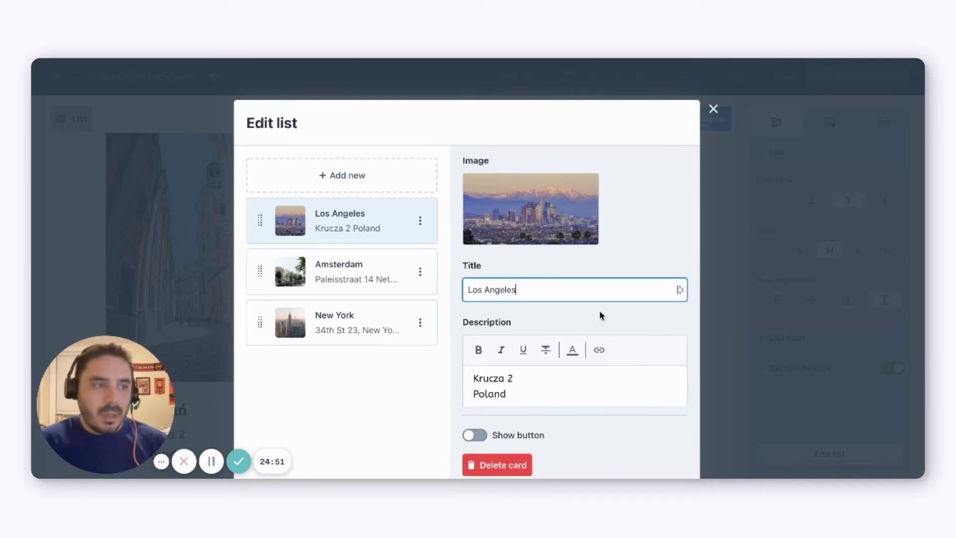
left_click(601, 314)
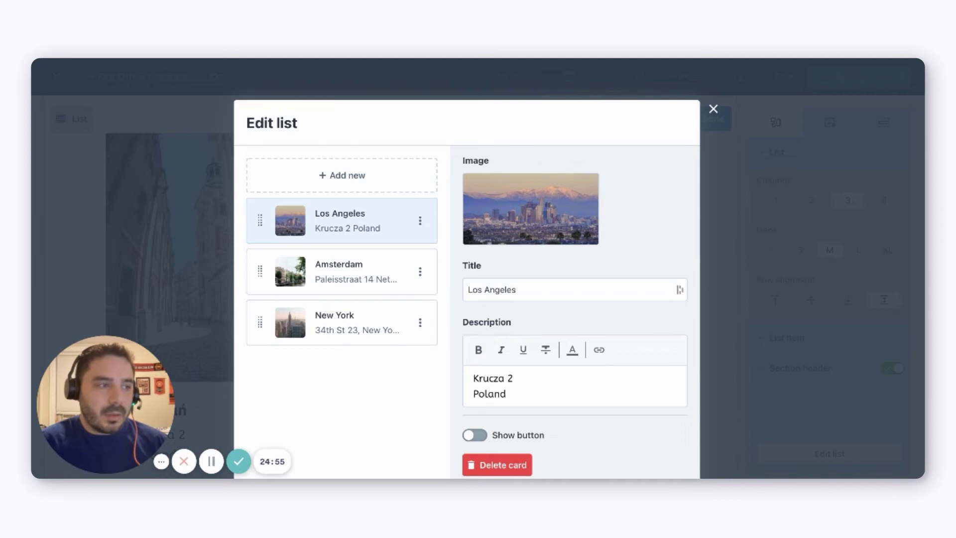
left_click_drag(524, 393, 399, 380)
type("6925 Hollywood Blvd, Hollywood, CA 90028, USA")
scroll(613, 446, "down", 2)
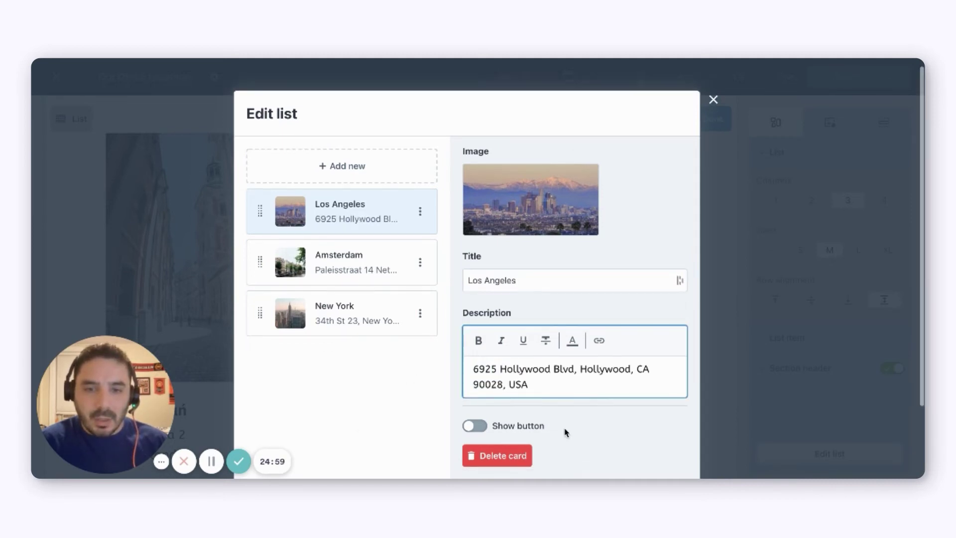
- Show a button on the Los Angeles card and link it to the /o/recruiter job
left_click(473, 392)
scroll(571, 408, "down", 3)
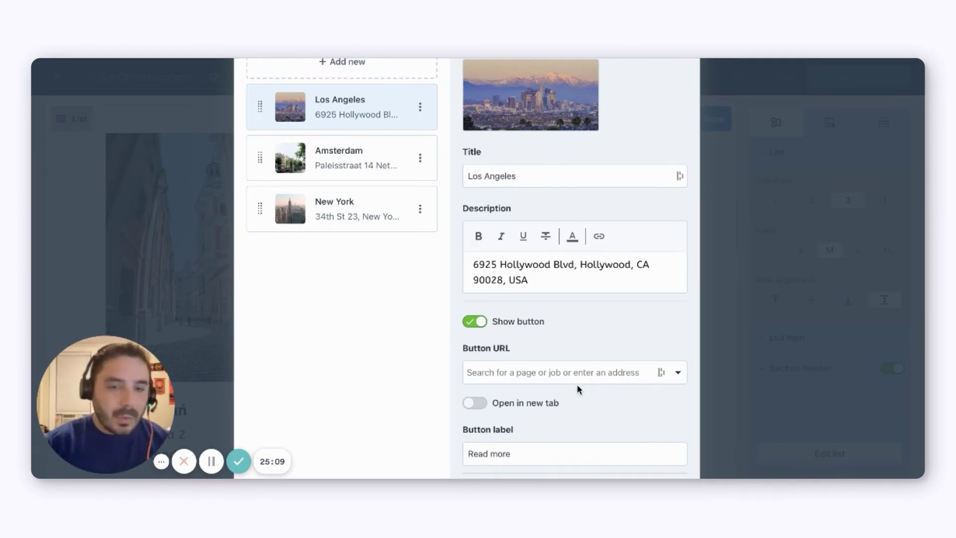
scroll(577, 384, "down", 3)
left_click(541, 286)
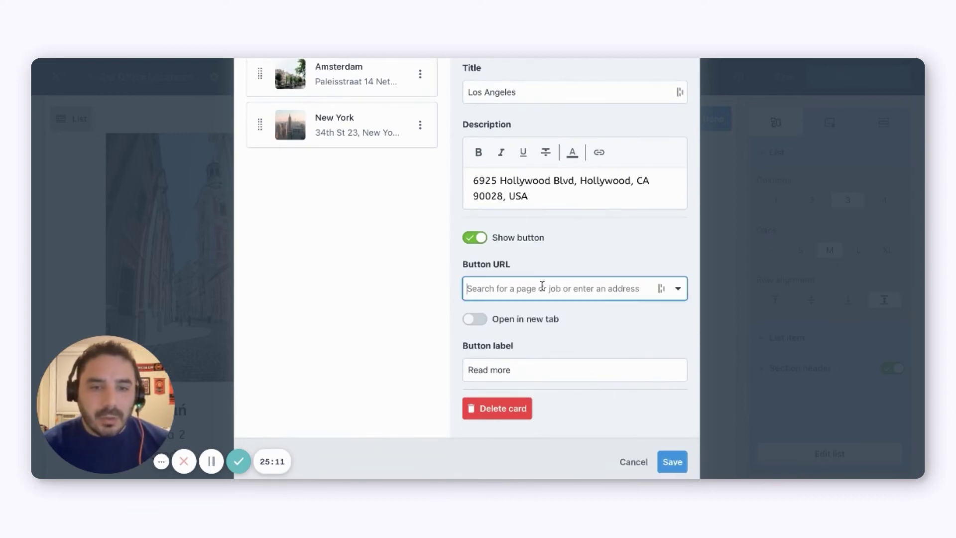
scroll(581, 391, "down", 5)
scroll(587, 409, "down", 1)
left_click(579, 452)
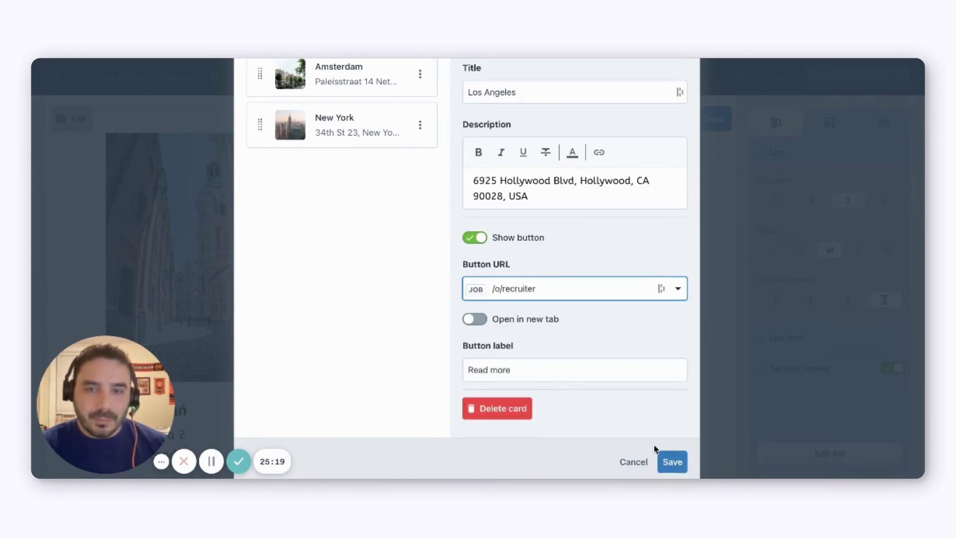
- Replace the Amsterdam card's image with Chicago.jpeg and set its title to Chicago
scroll(359, 248, "up", 3)
left_click(357, 233)
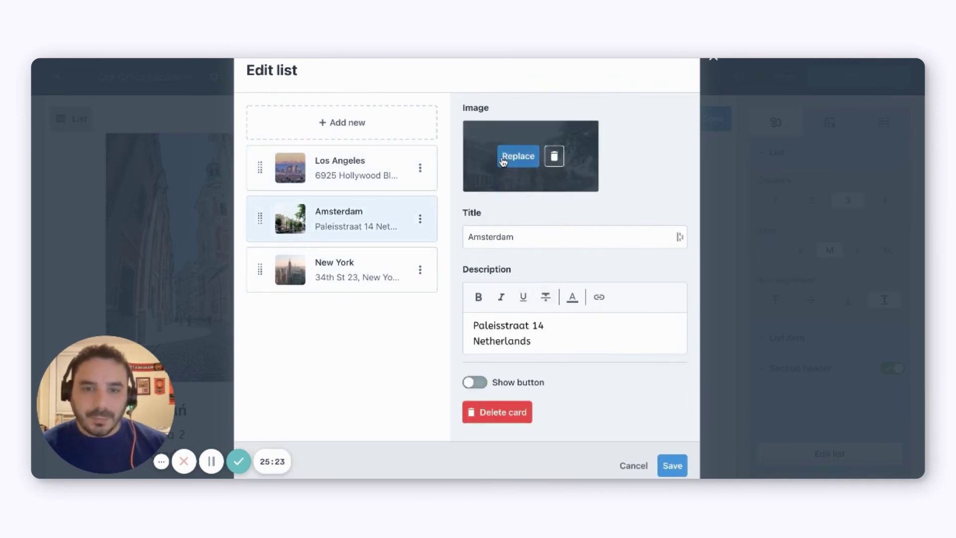
left_click(513, 156)
left_click(467, 217)
left_click(390, 159)
double_click(390, 158)
left_click(760, 330)
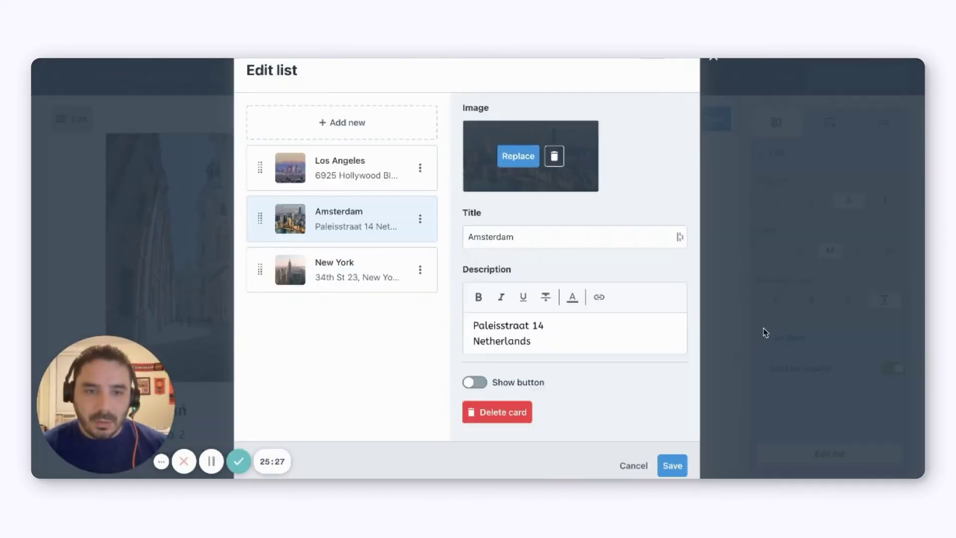
double_click(504, 243)
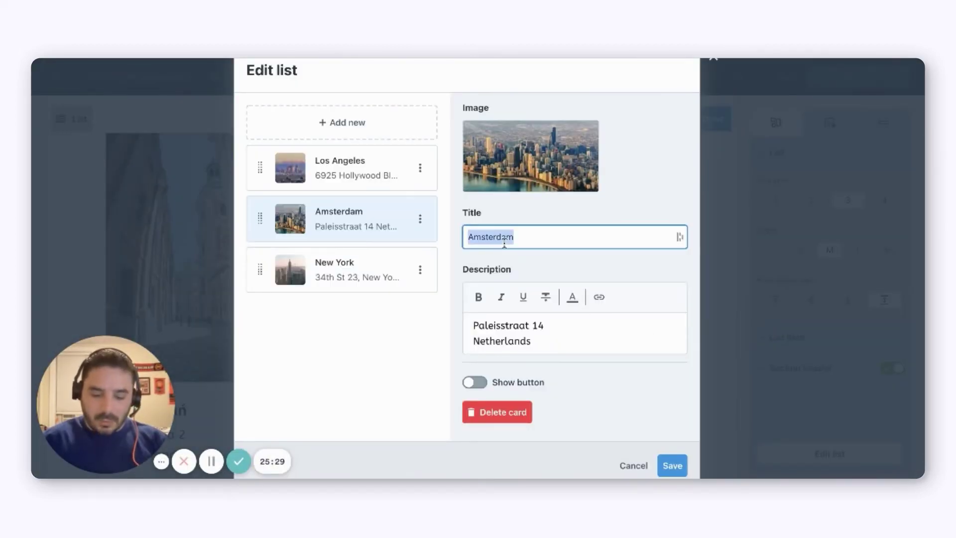
type("Chicago")
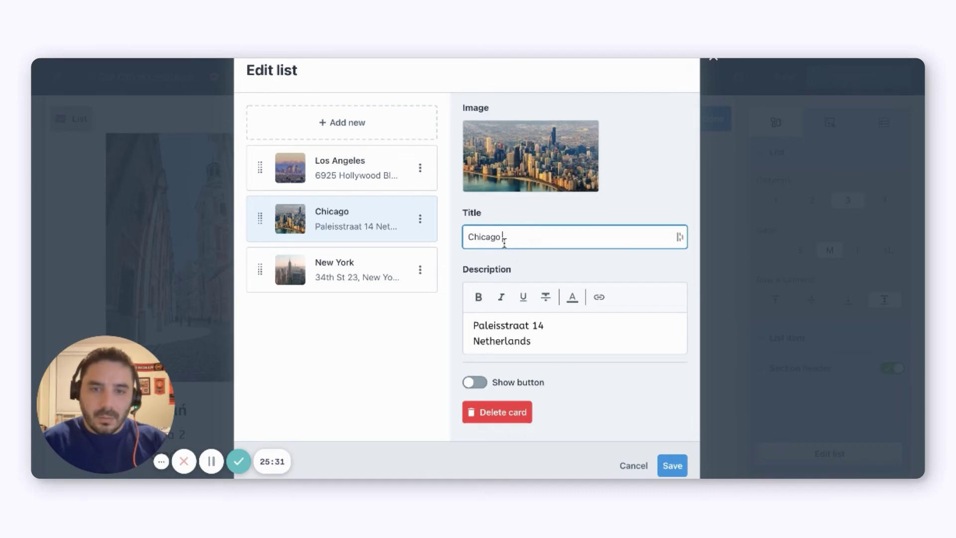
- Replace the Chicago card's description with the office's street address
key("Tab")
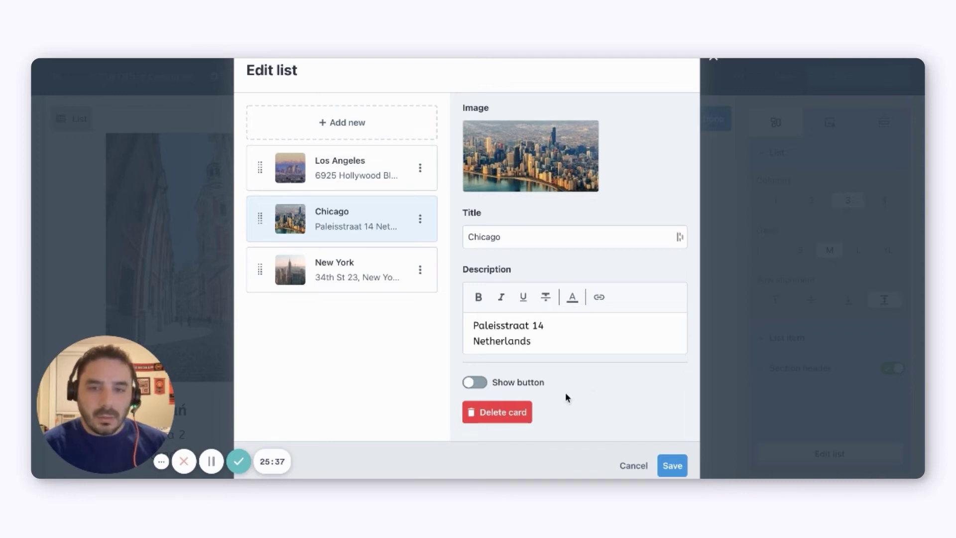
left_click_drag(540, 340, 390, 327)
type("201 E Randolph St, Chicago, IL 60602, USA")
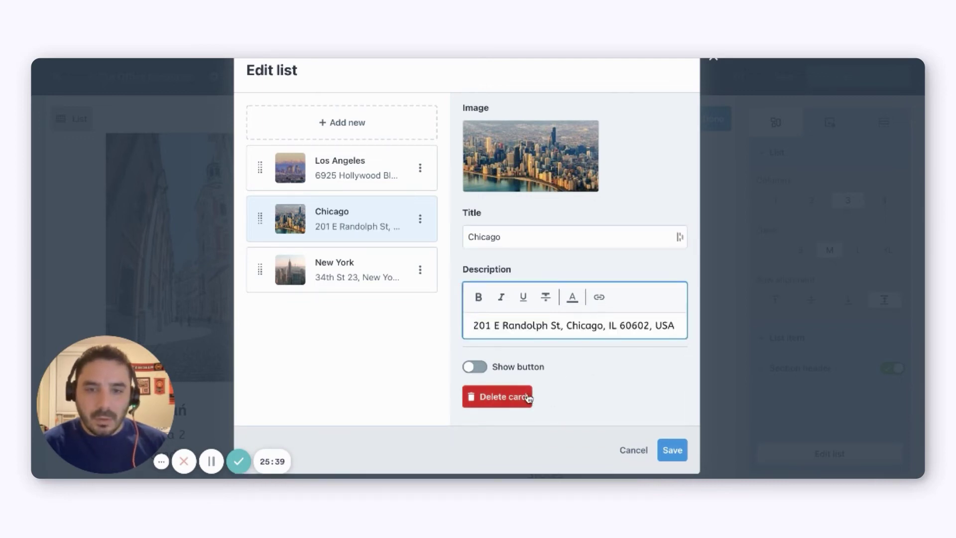
- Show a button on the Chicago card and link it to the /o/account-executive job
left_click(474, 367)
scroll(574, 391, "down", 2)
left_click(581, 334)
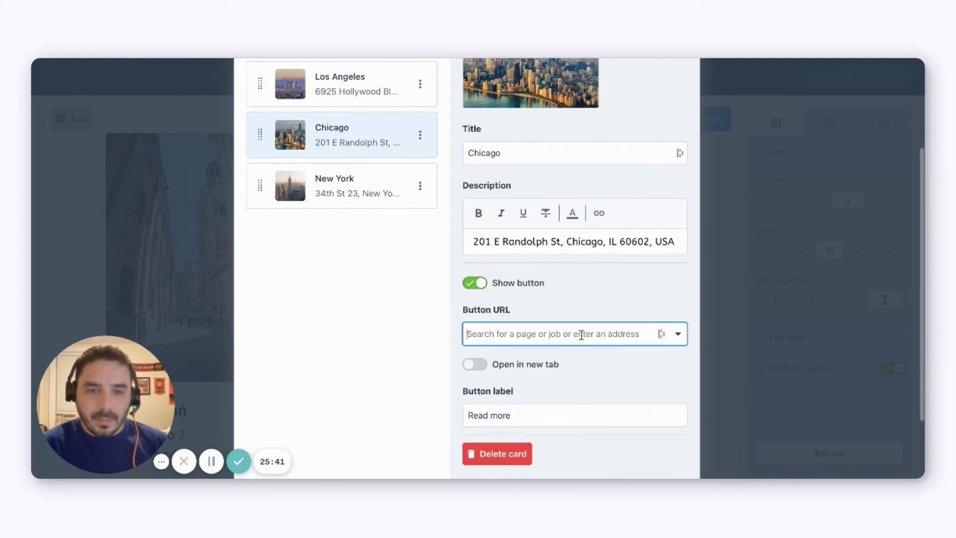
scroll(595, 415, "down", 6)
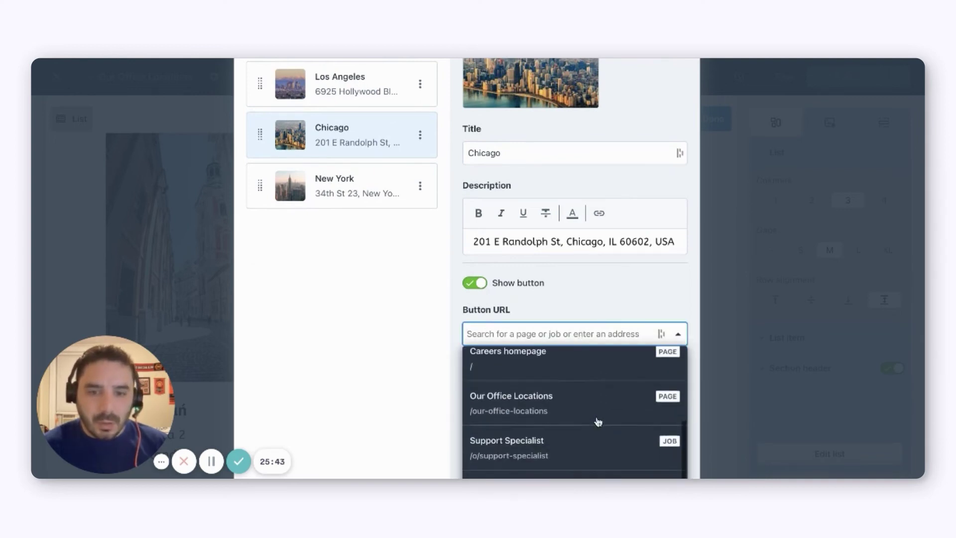
left_click(595, 416)
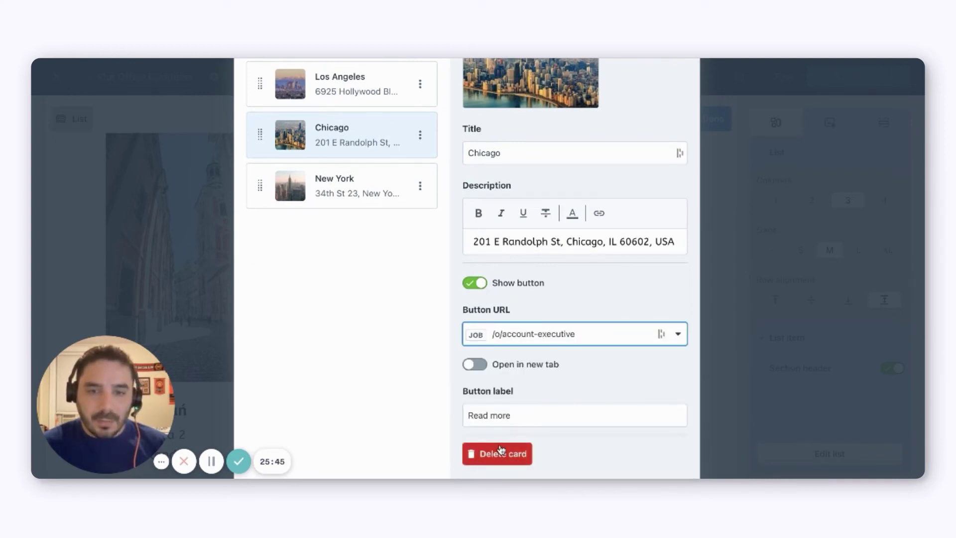
- Replace the New York card's description with the office's street address
scroll(337, 252, "up", 2)
left_click(392, 255)
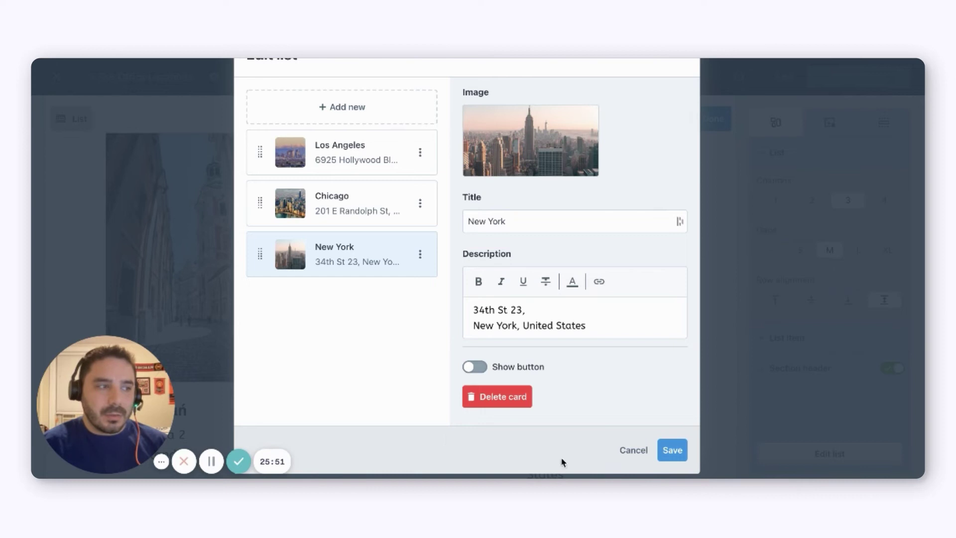
left_click(520, 337)
key("ctrl+a")
type("20 W 34th St, New York, NY 10001, USA")
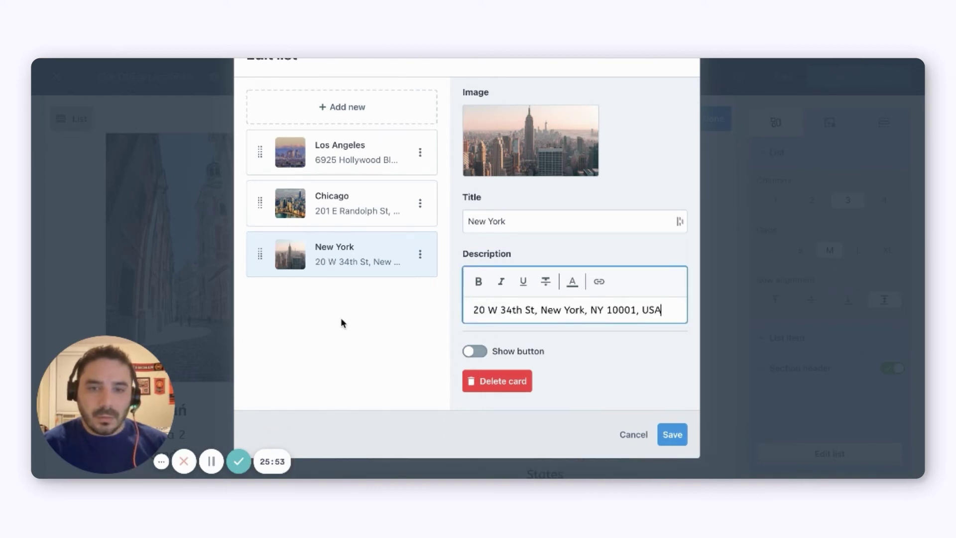
- Show a button on the New York card linked to the /o/customer-success-manager job and save the list
left_click(475, 352)
scroll(539, 383, "down", 2)
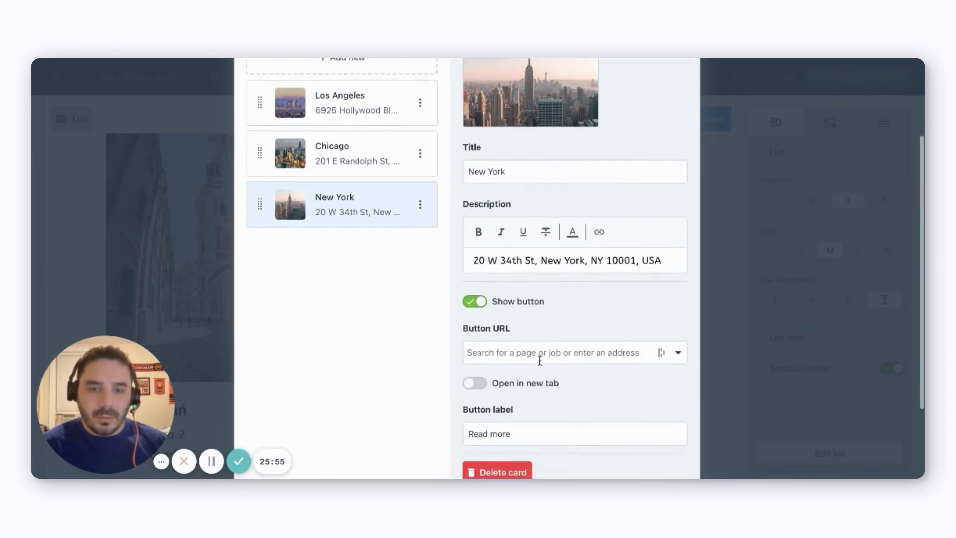
left_click(540, 354)
scroll(545, 394, "down", 3)
scroll(545, 413, "down", 1)
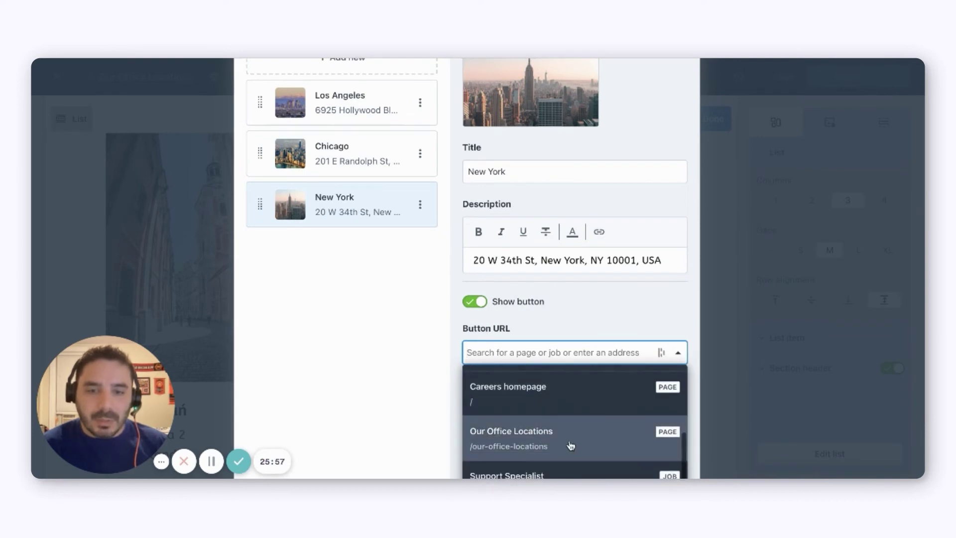
scroll(571, 445, "down", 2)
left_click(572, 472)
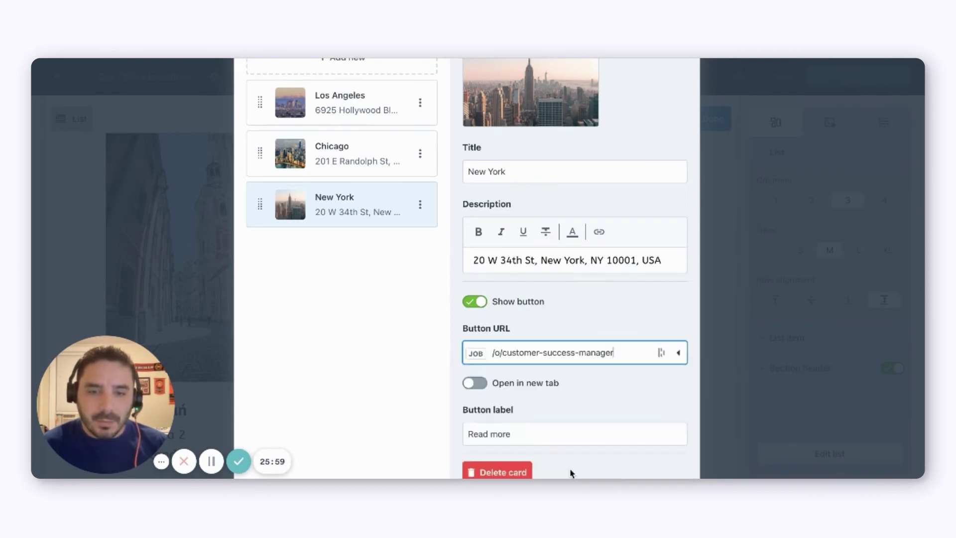
scroll(508, 440, "down", 1)
scroll(621, 437, "up", 2)
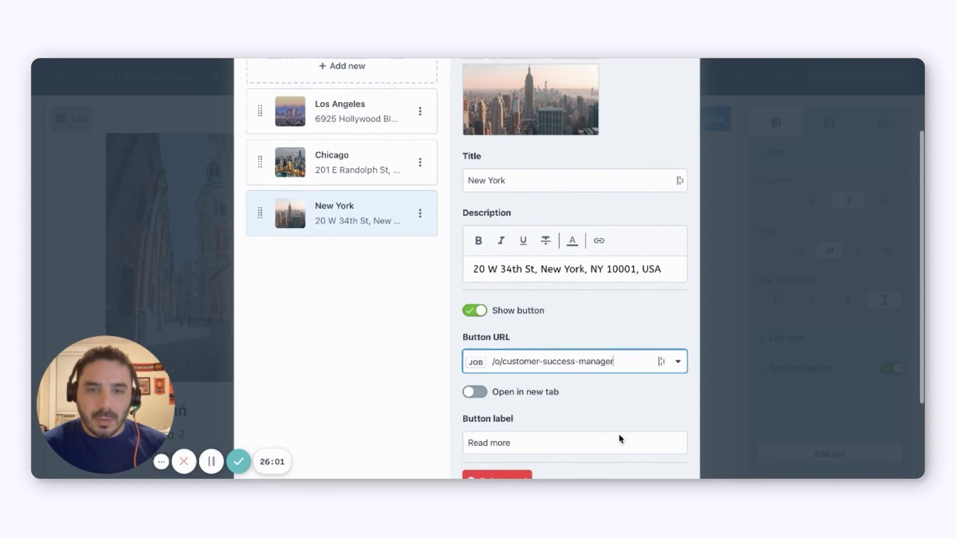
scroll(427, 403, "up", 1)
scroll(454, 408, "down", 4)
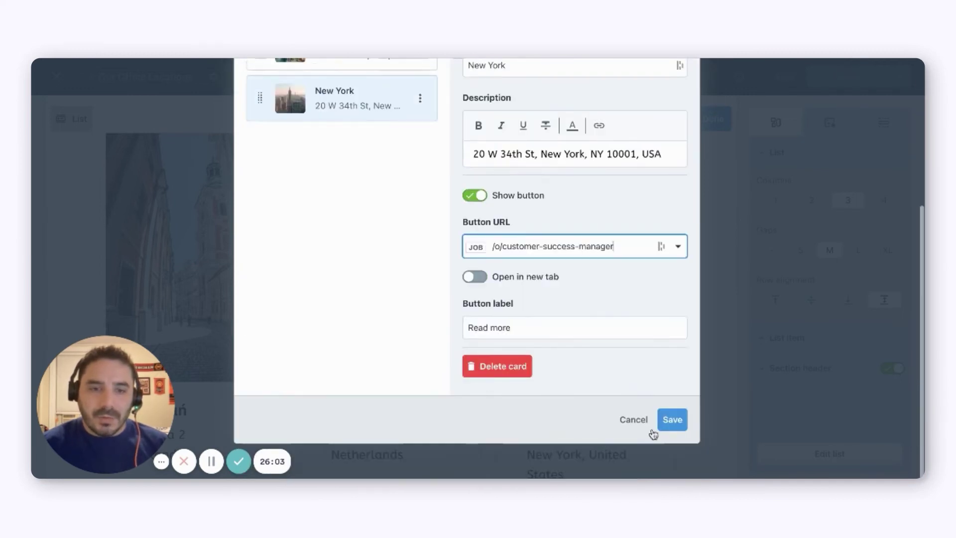
left_click(670, 419)
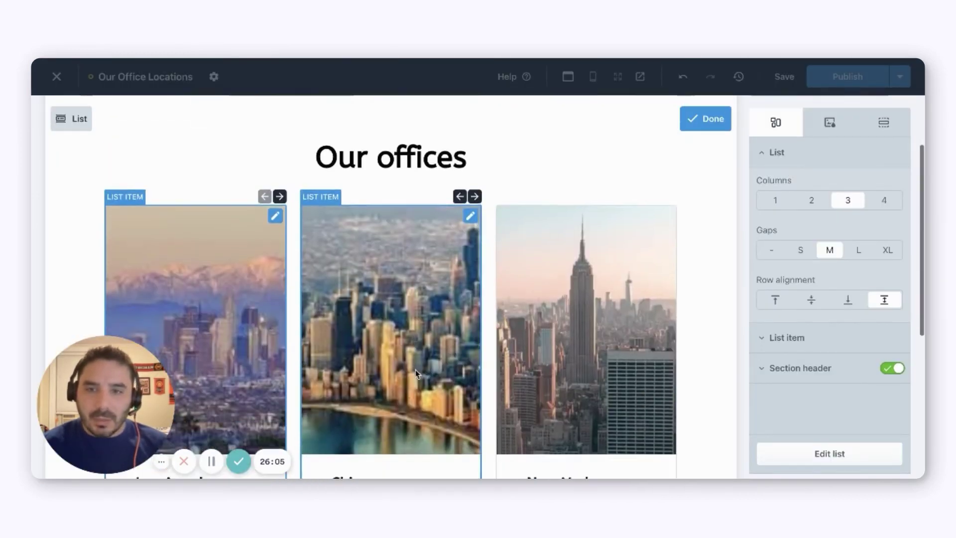
- Try two and four columns for the offices list and return it to three columns
scroll(415, 369, "down", 3)
scroll(414, 367, "down", 1)
scroll(418, 374, "up", 2)
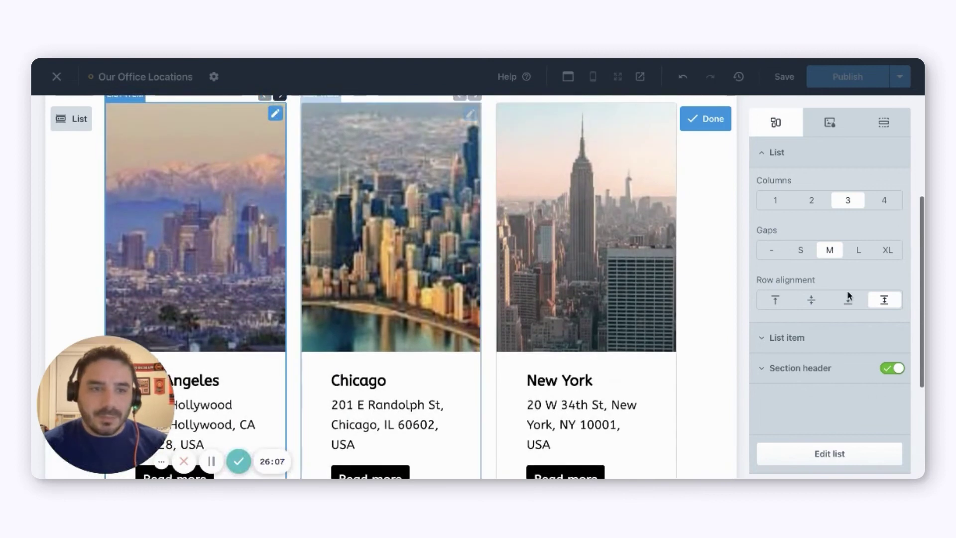
left_click(814, 201)
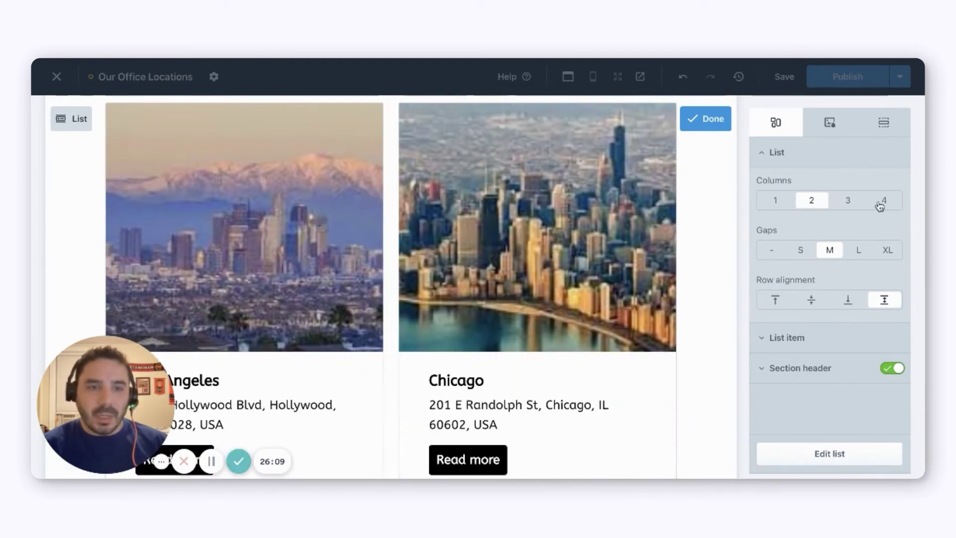
left_click(851, 202)
left_click(873, 202)
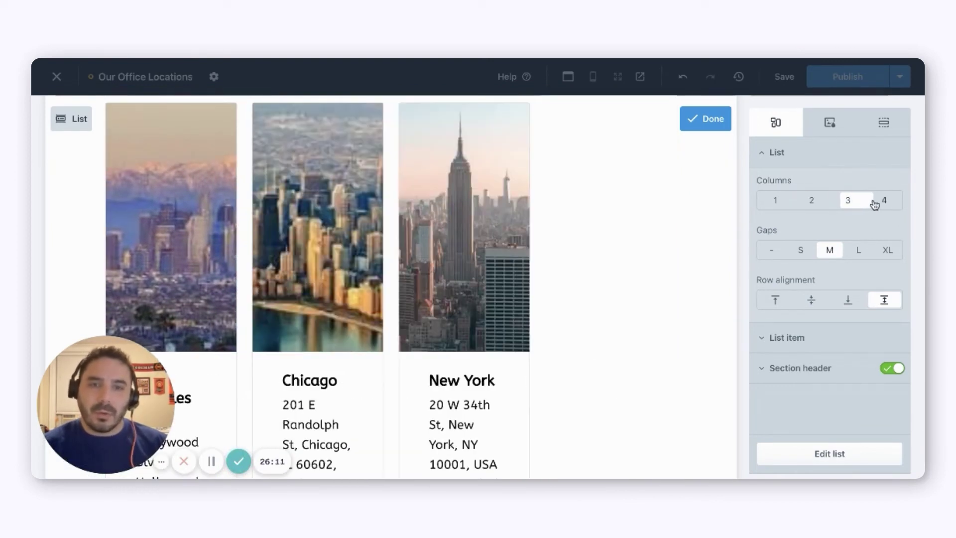
left_click(846, 203)
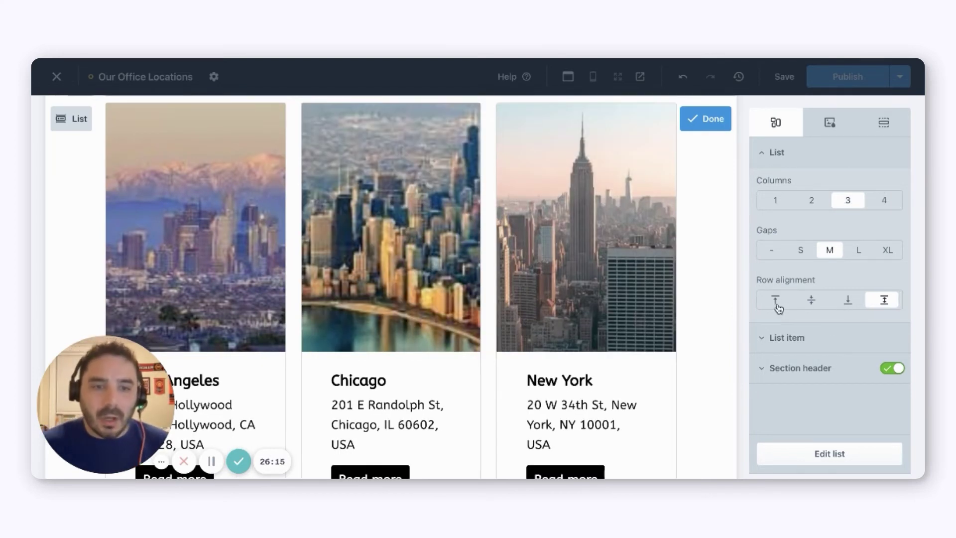
- Try the centered and bottom row alignments for the offices list and restore the stretched alignment
left_click(821, 303)
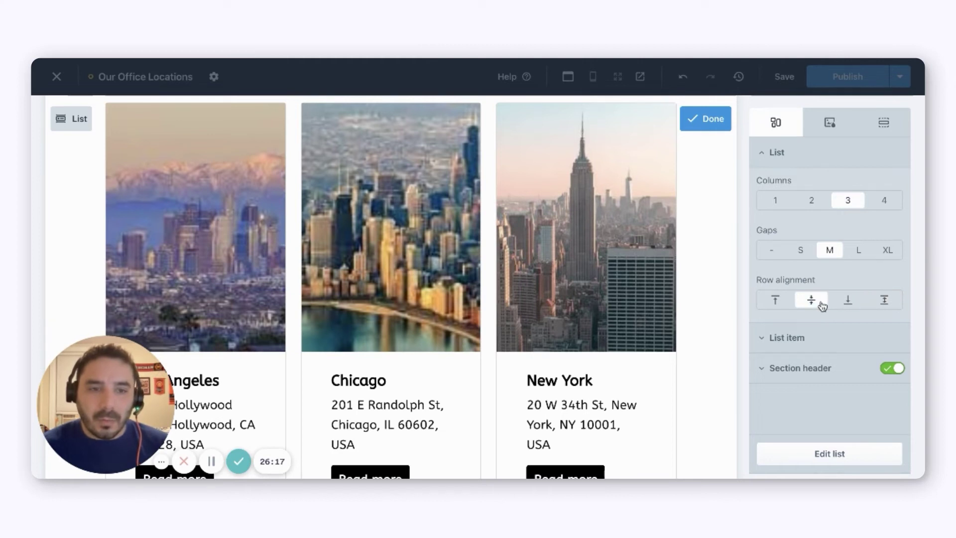
left_click(860, 305)
left_click(883, 300)
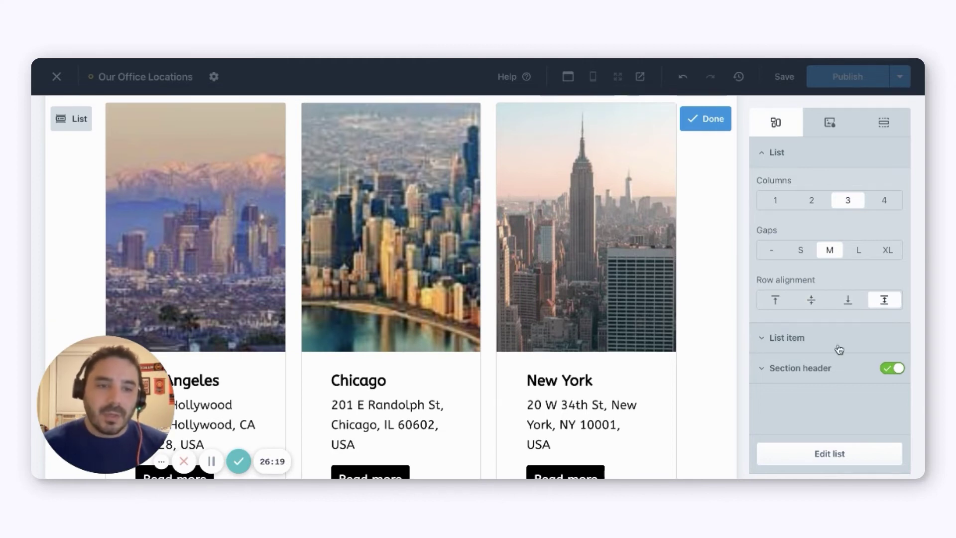
- Try the layouts with the image beside the text for the office cards and restore the image-on-top layout
left_click(818, 342)
scroll(819, 319, "down", 2)
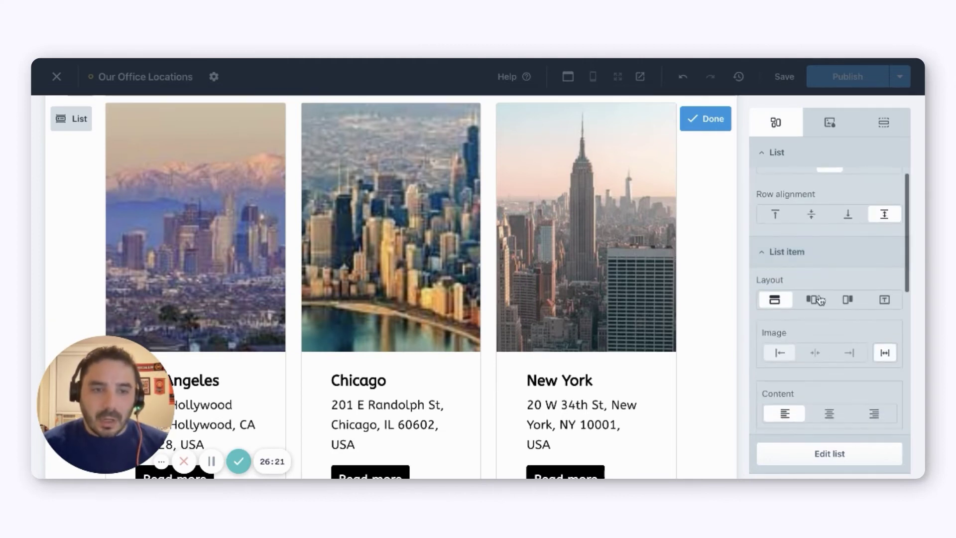
left_click(819, 299)
left_click(846, 300)
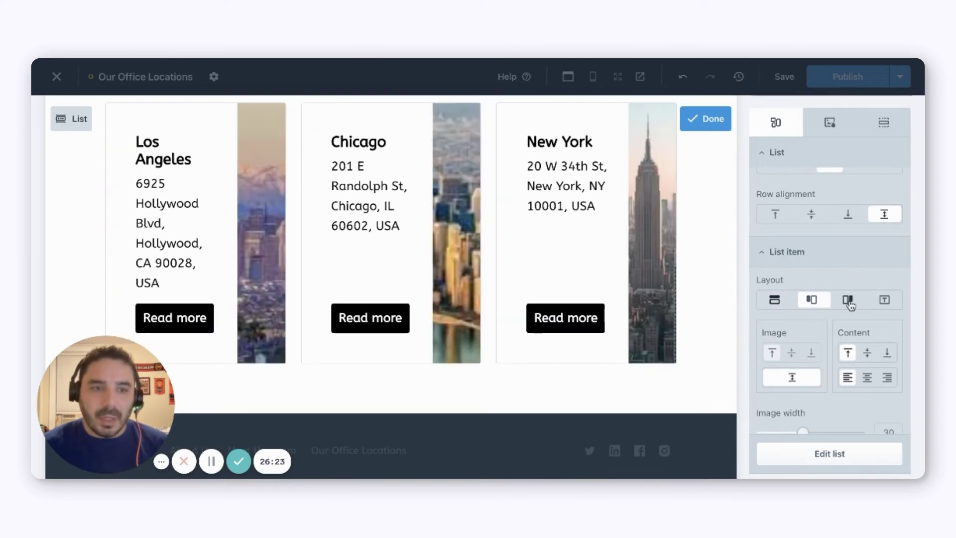
left_click(774, 299)
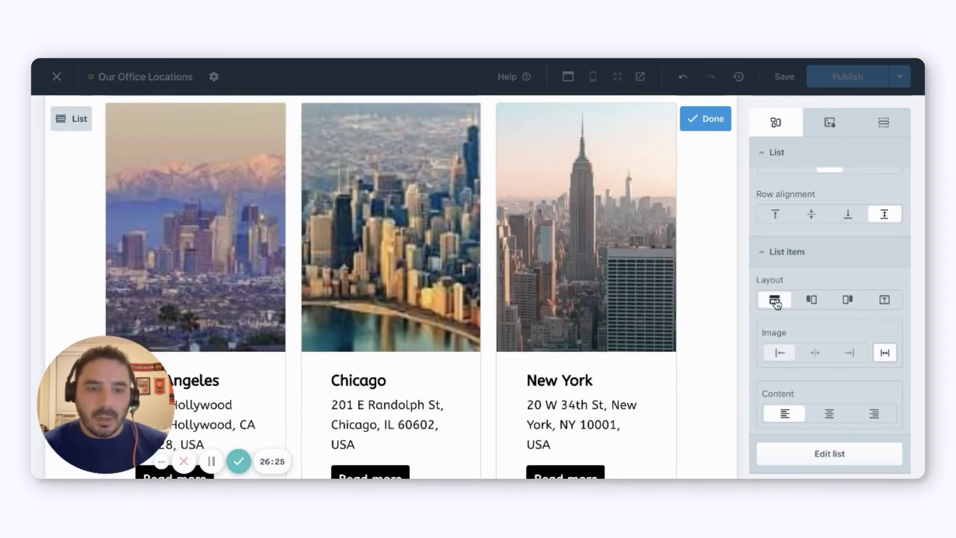
- Center the content of the office cards and finish editing the list section
scroll(817, 340, "down", 1)
scroll(817, 340, "down", 1)
left_click(829, 355)
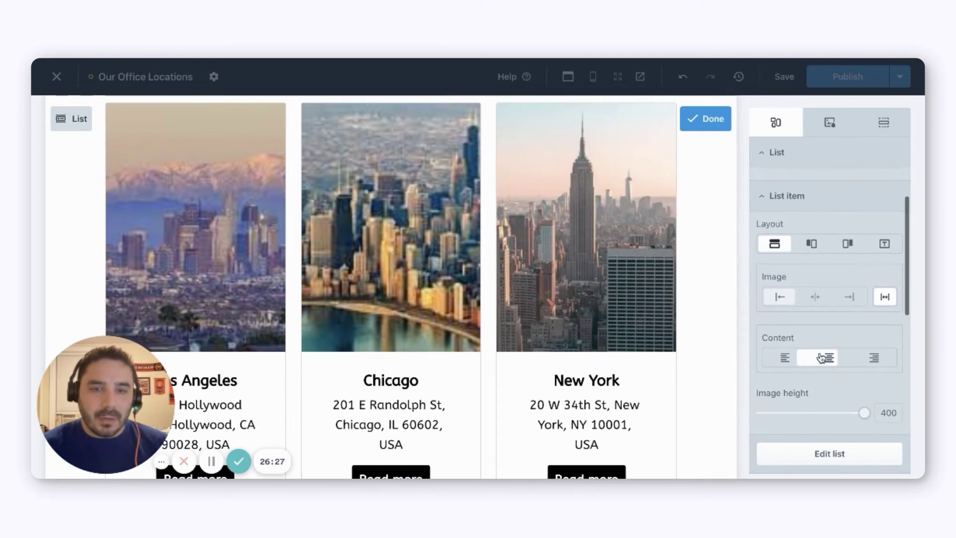
left_click(873, 356)
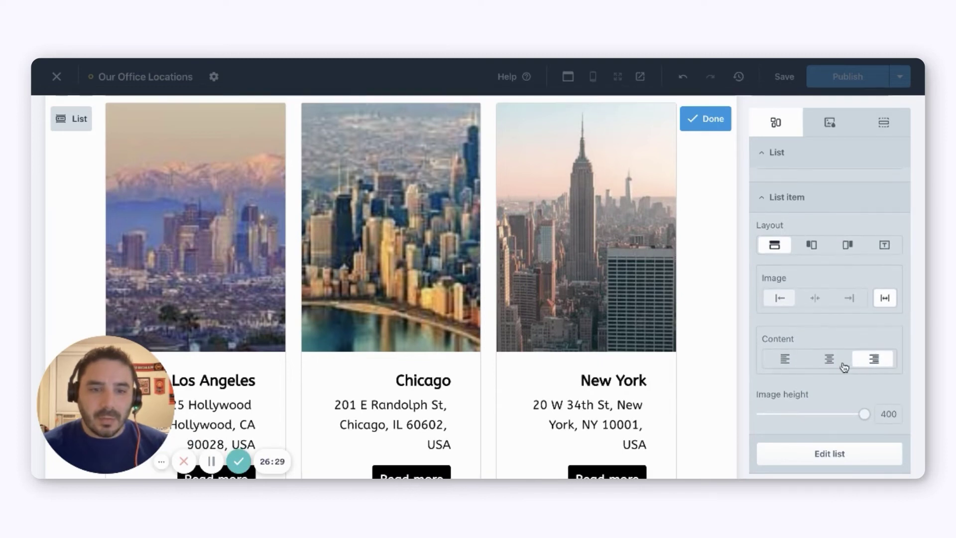
left_click(845, 358)
scroll(839, 386, "down", 3)
scroll(838, 386, "down", 8)
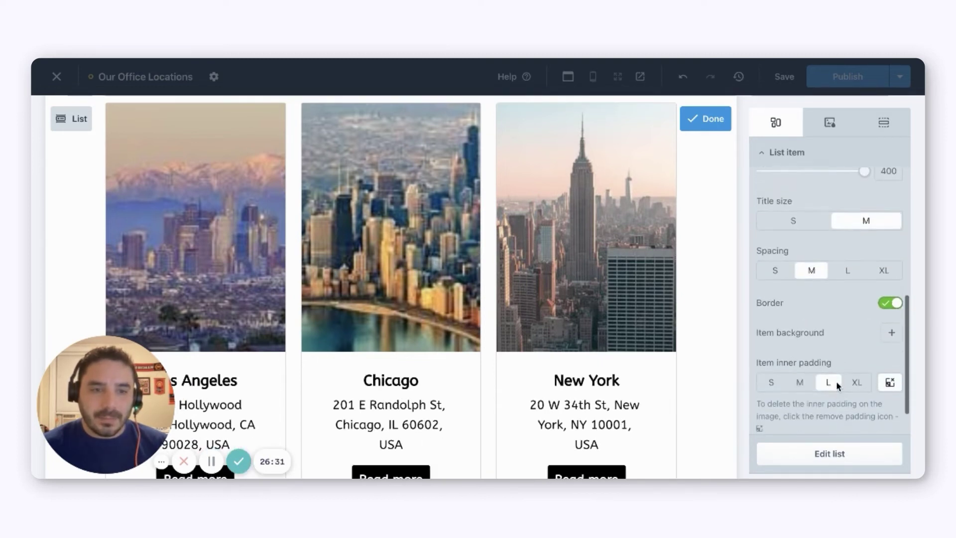
left_click(705, 119)
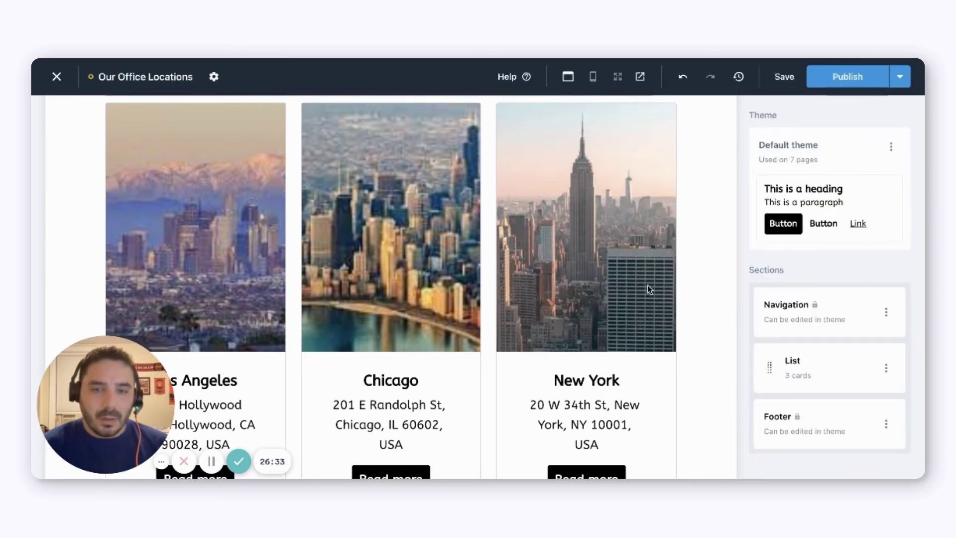
- Add a map section with the dark Location layout below the offices list
scroll(418, 349, "down", 4)
left_click(391, 393)
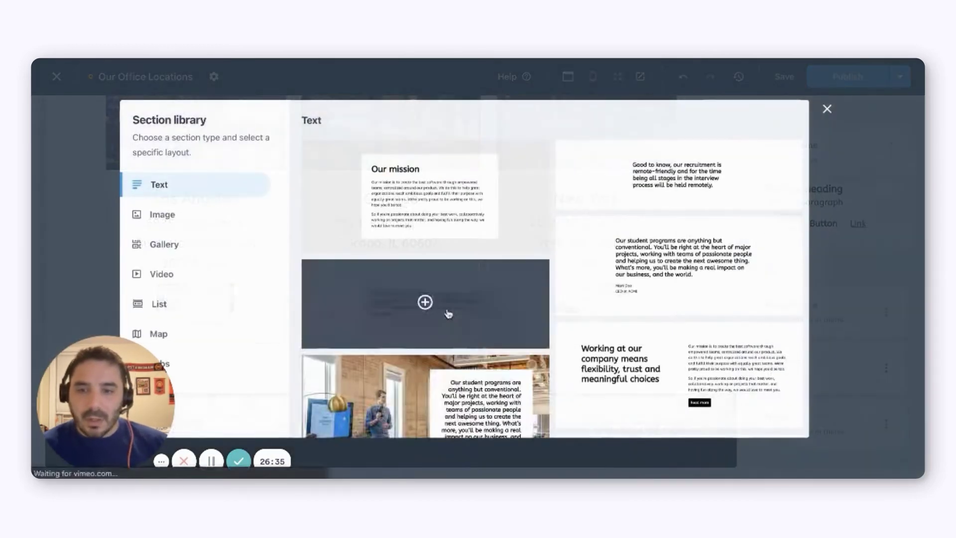
left_click(249, 342)
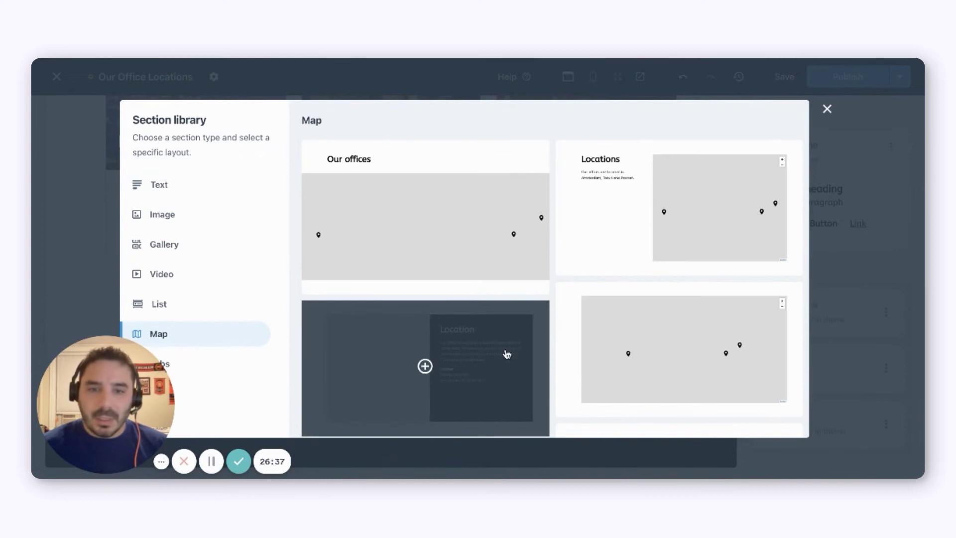
scroll(550, 355, "down", 1)
scroll(551, 356, "down", 2)
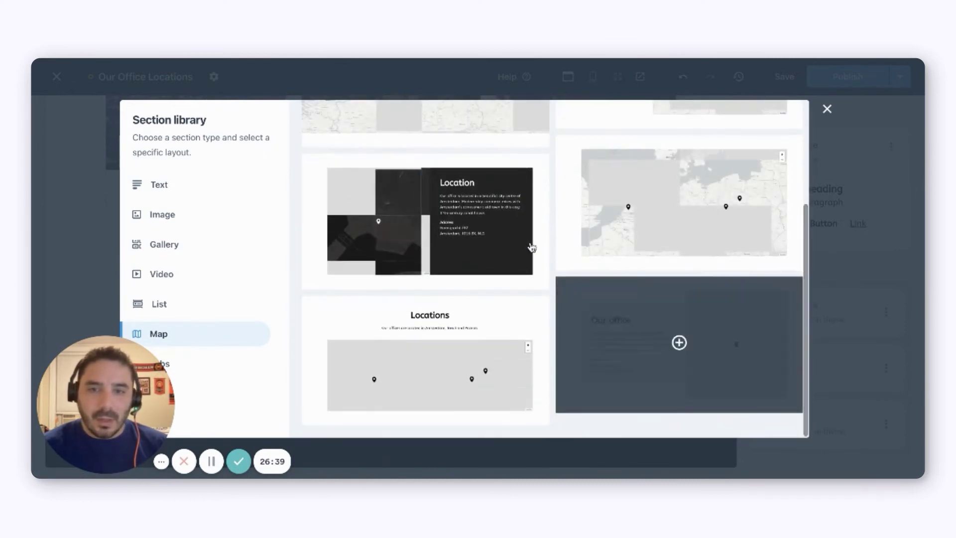
left_click(474, 227)
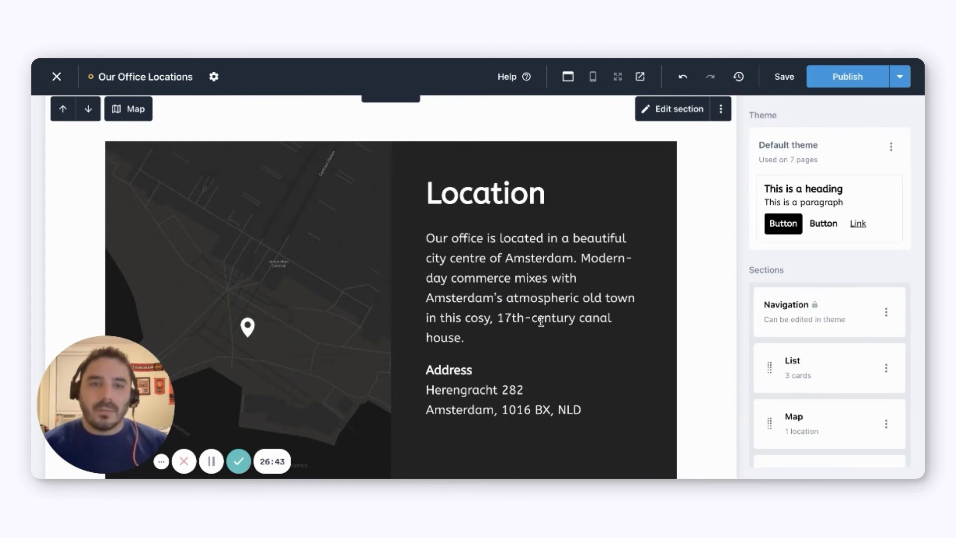
- Move the map section's Amsterdam marker to New York City, New York, United States
scroll(441, 312, "down", 1)
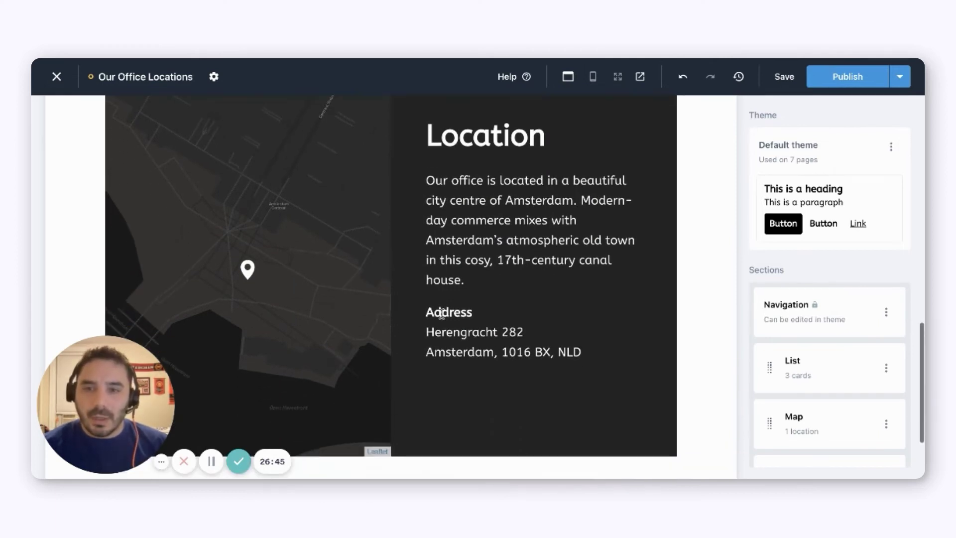
scroll(433, 311, "up", 1)
left_click(657, 98)
left_click(344, 140)
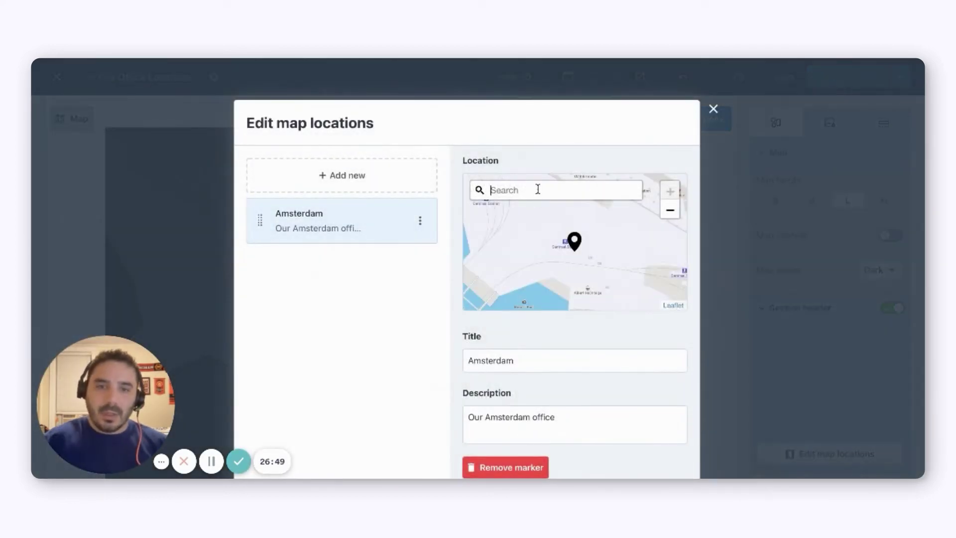
left_click(538, 189)
type("New york city")
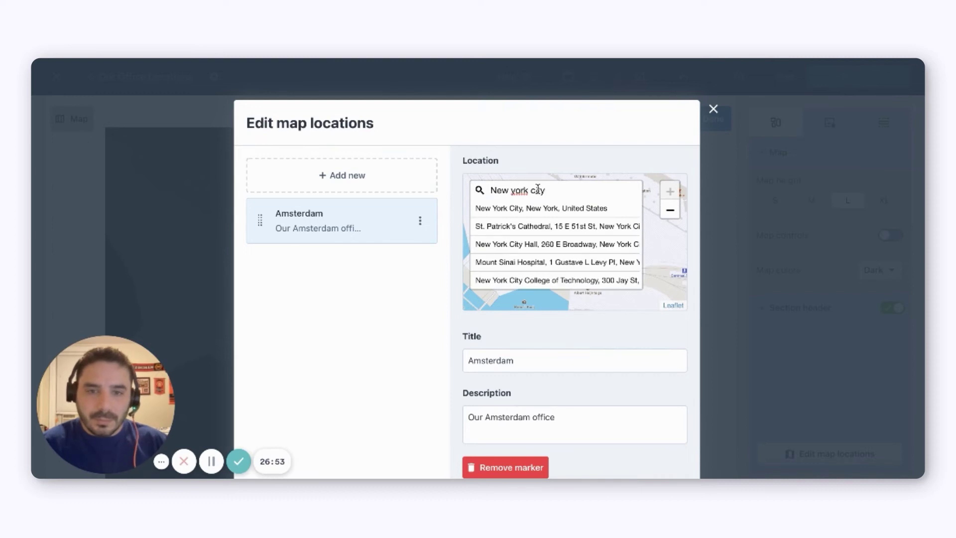
left_click(575, 212)
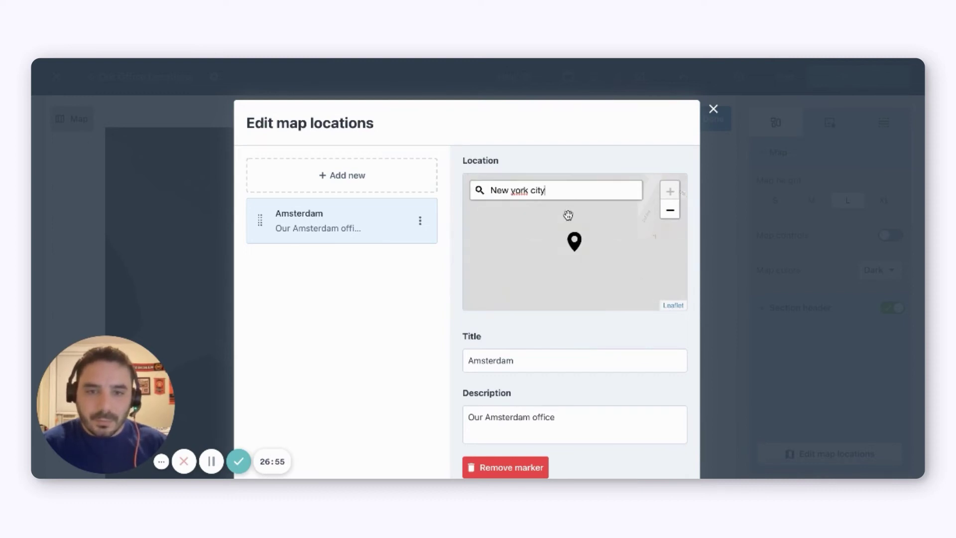
- Title the New York marker "New York City" and change its description to "Our NYC office"
double_click(515, 362)
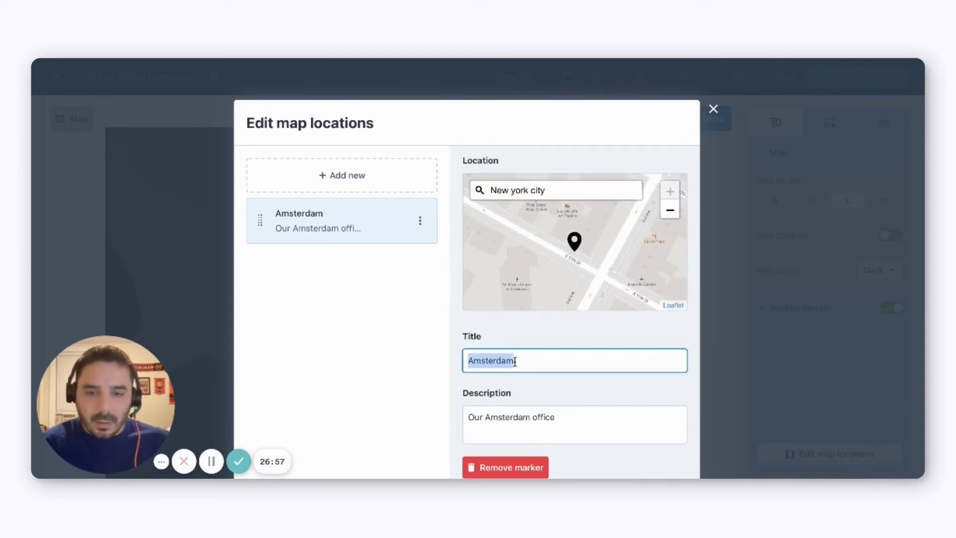
type("New York City")
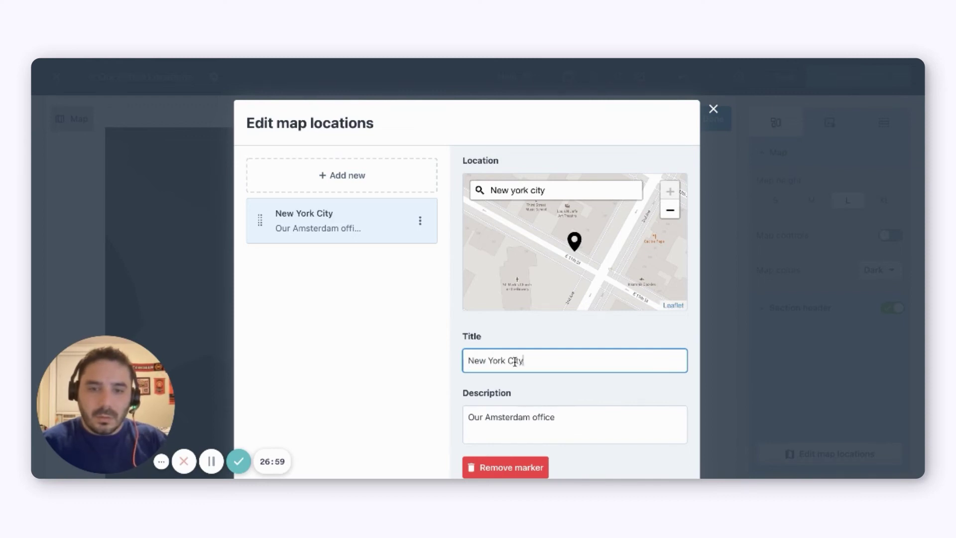
double_click(507, 416)
type("NYC")
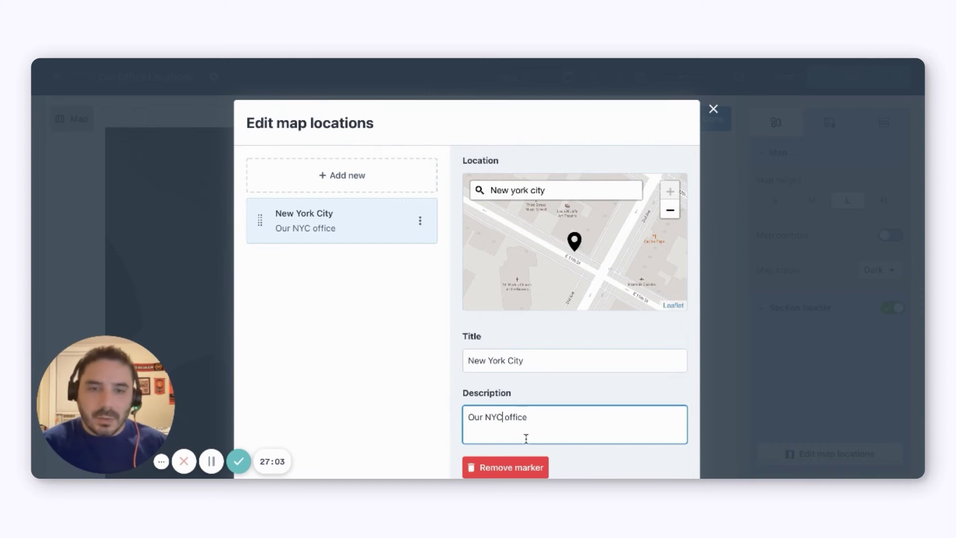
- Add a map location at Chicago, Illinois, titled "Chicago" with the description "Our mid-west office"
left_click(377, 176)
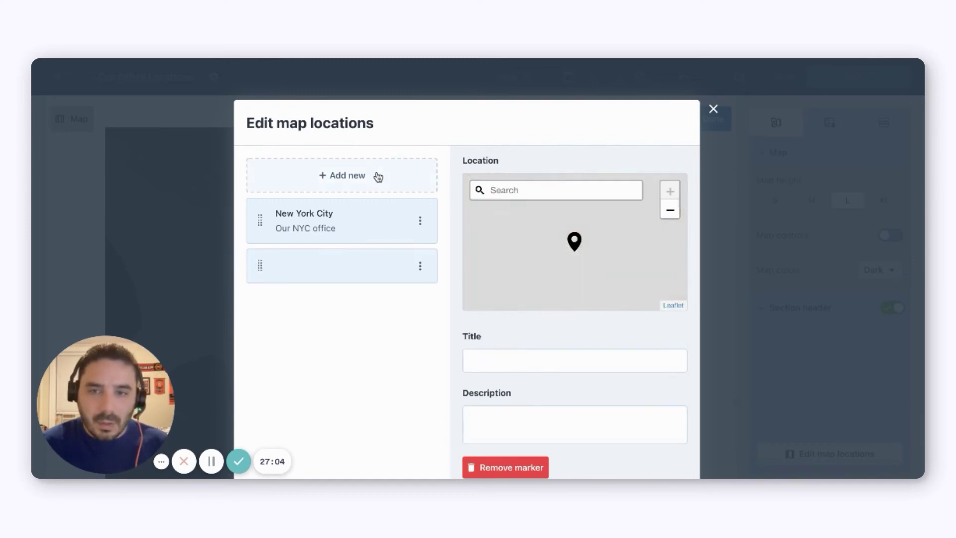
left_click(559, 195)
type("Chicago")
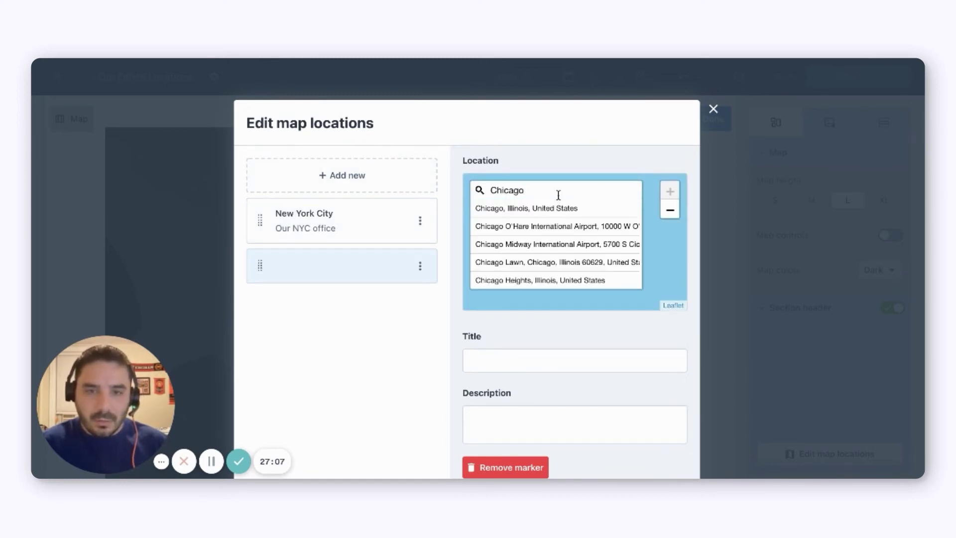
left_click(563, 207)
left_click(608, 359)
type("Chicago")
key("Tab")
type("O")
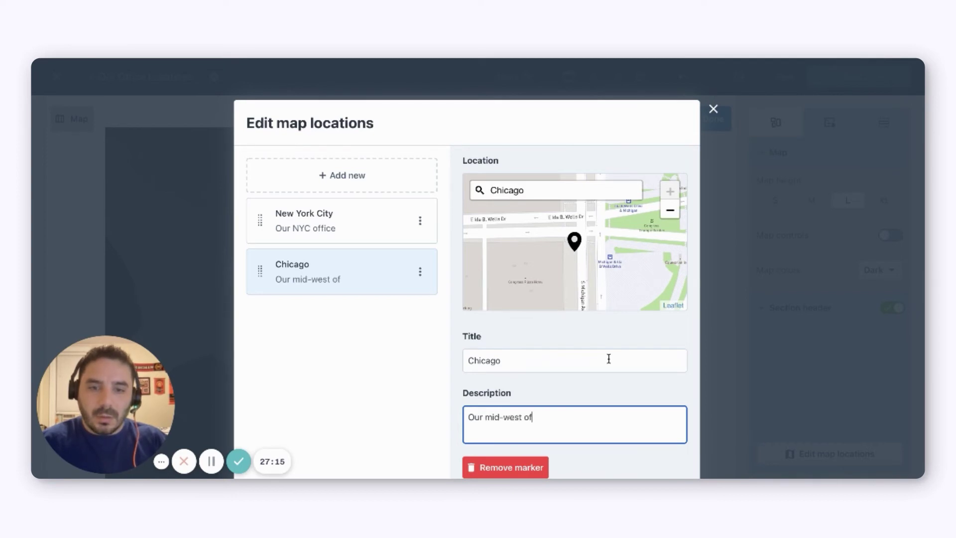
- Add a map location at Los Angeles titled "Los Angeles" with the description "Our LA office", and apply the map locations
left_click(369, 176)
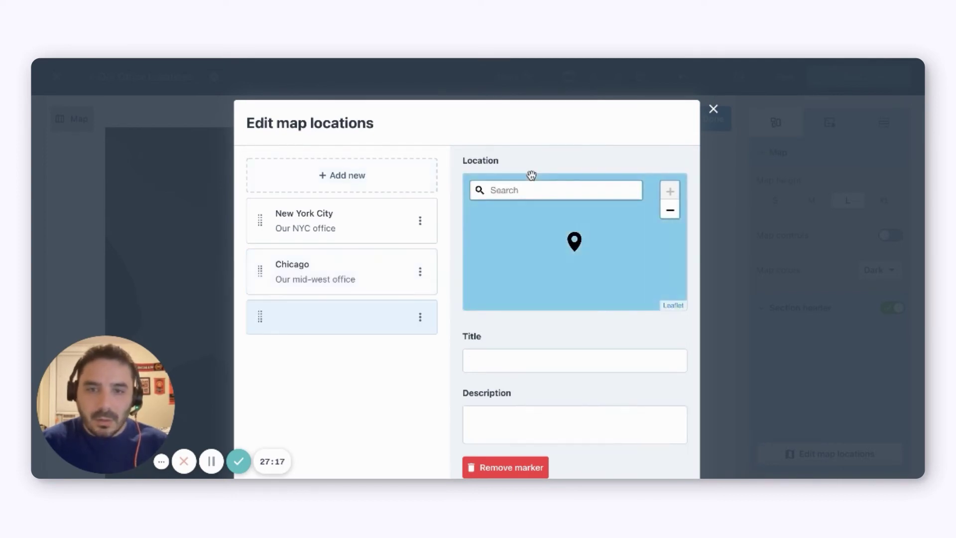
left_click(532, 191)
type("Los")
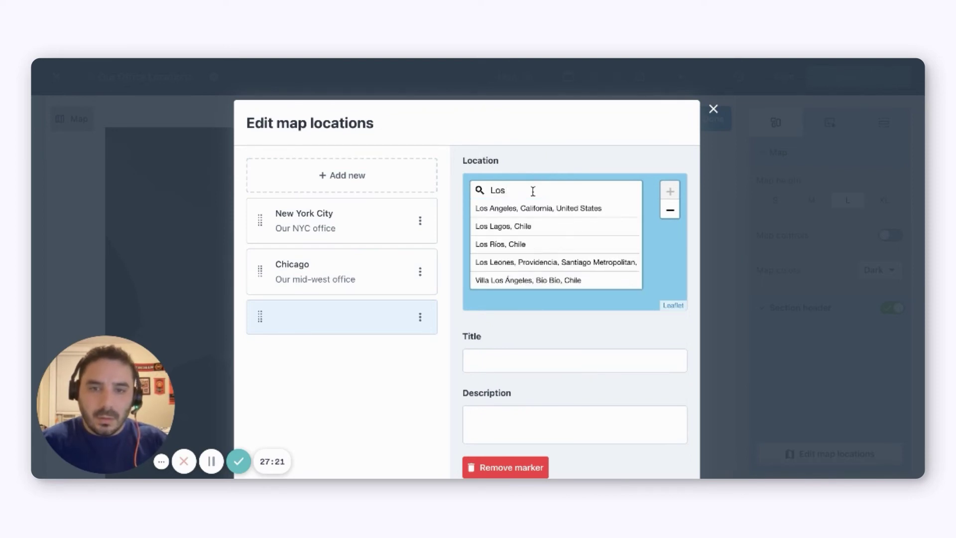
type(" Angeles")
key("Return")
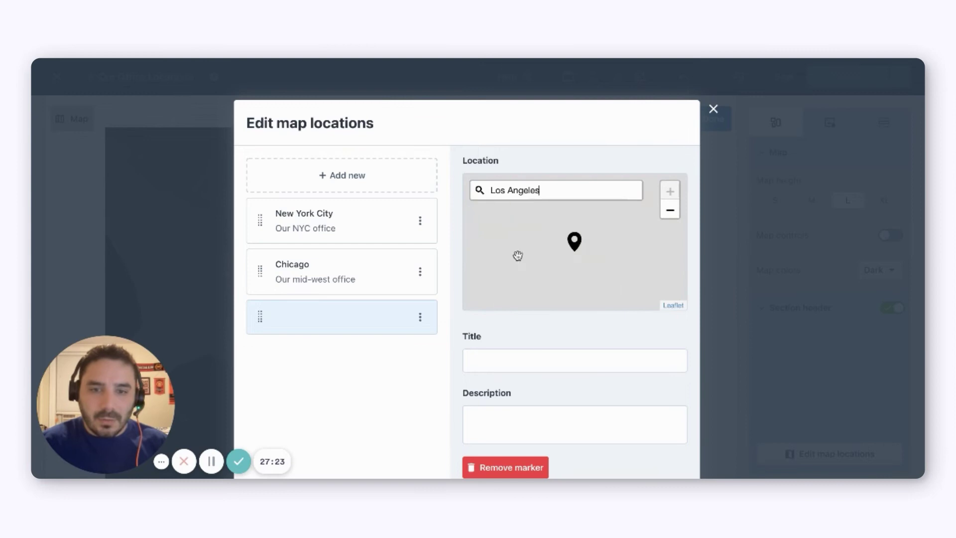
left_click(530, 352)
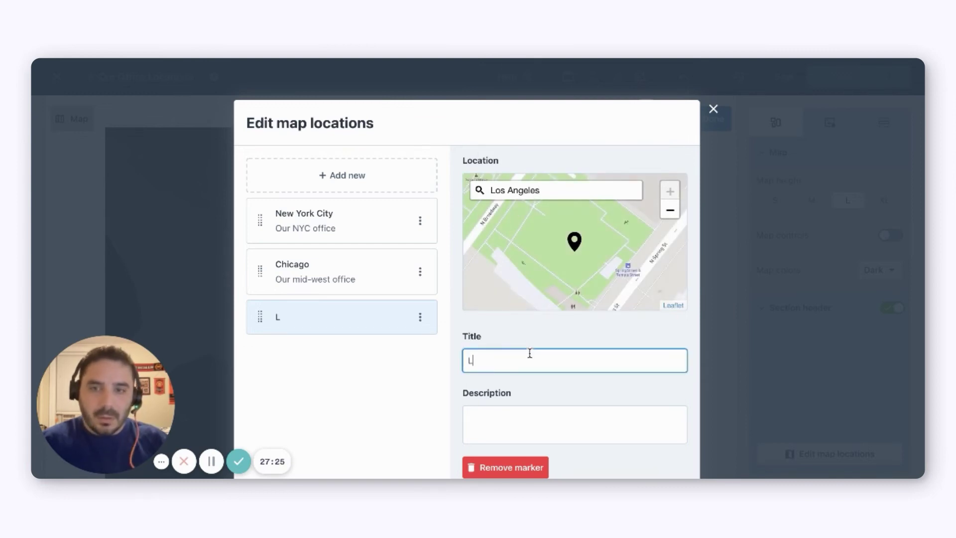
key("Tab")
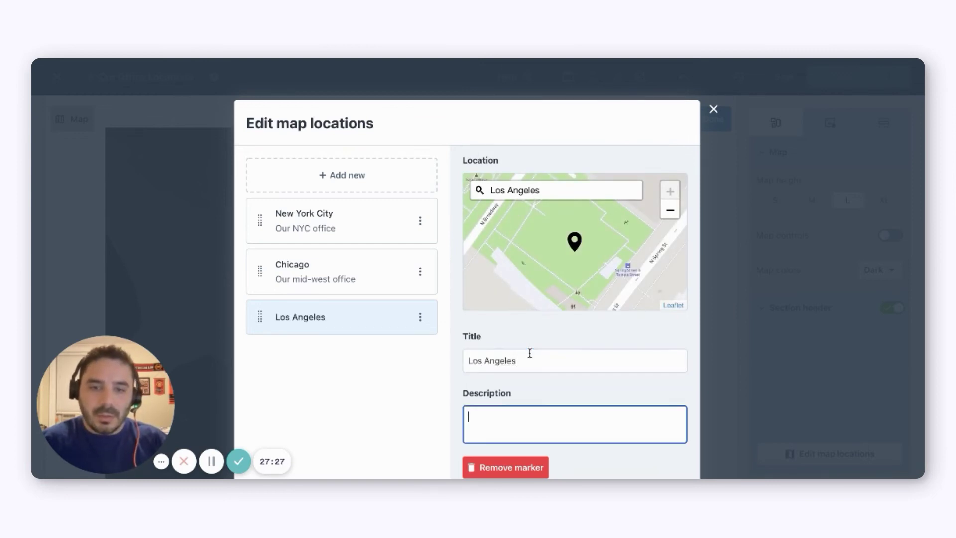
type("Our LA office")
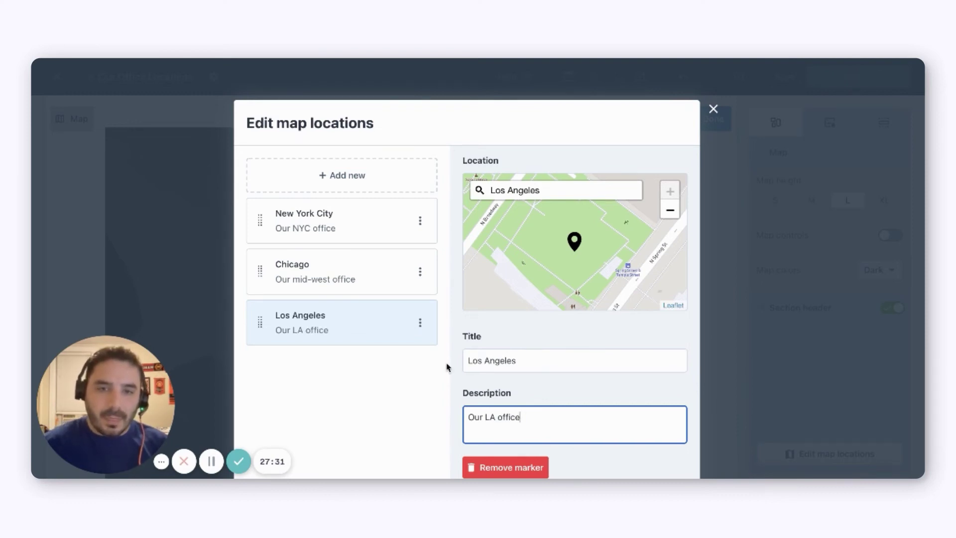
scroll(447, 368, "down", 3)
left_click(672, 419)
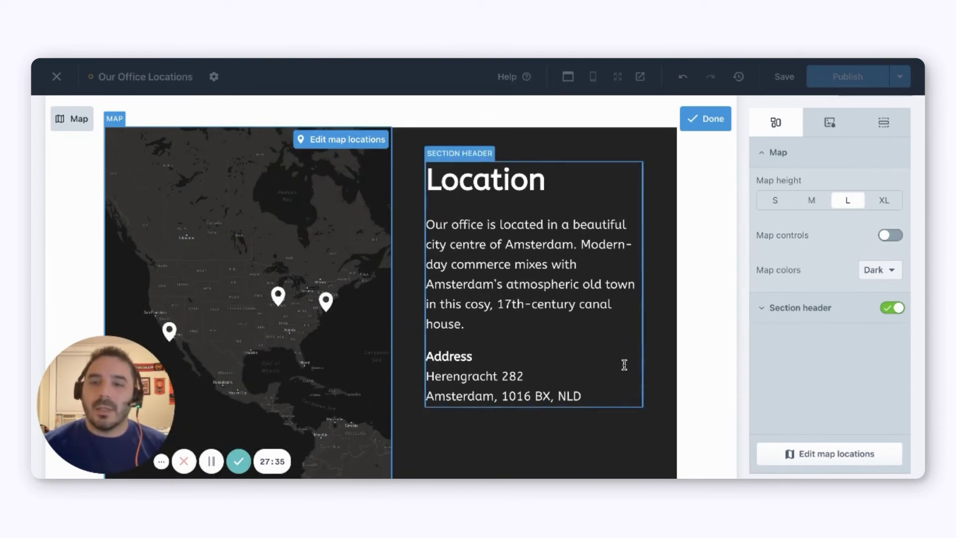
- Finish editing the map section and save the Our Office Locations page
scroll(660, 357, "down", 3)
scroll(655, 364, "up", 5)
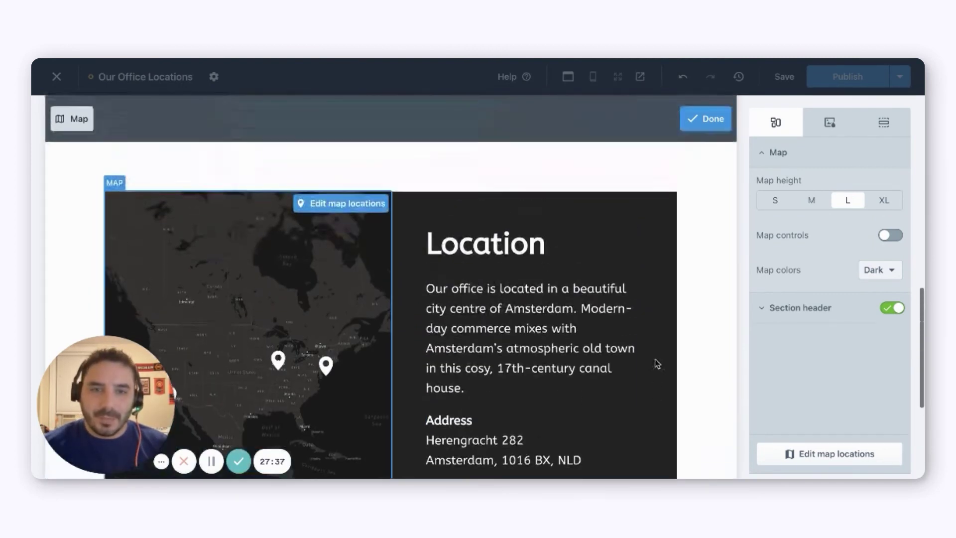
left_click(723, 202)
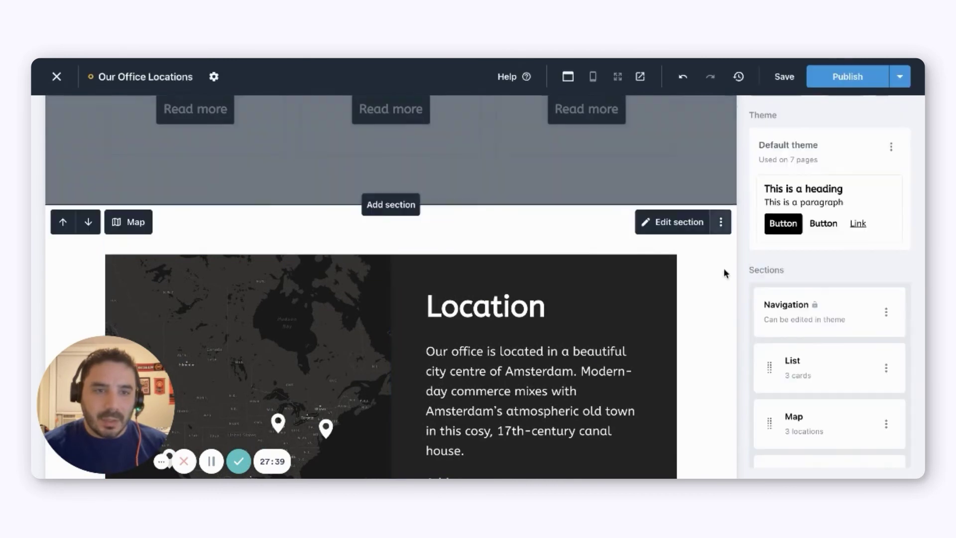
scroll(726, 273, "up", 10)
left_click(785, 88)
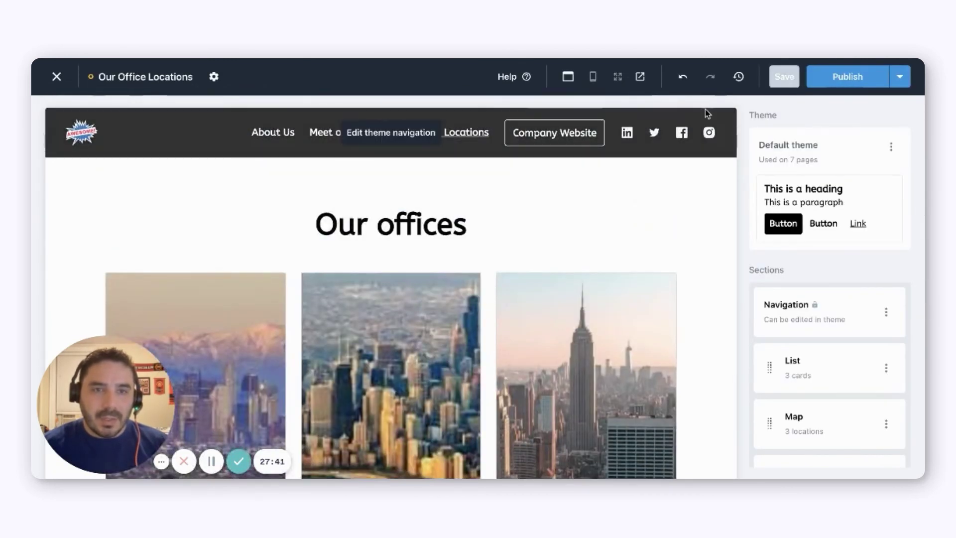
- Preview the saved page in a separate tab and review the office cards and the location map
left_click(641, 76)
left_click(667, 178)
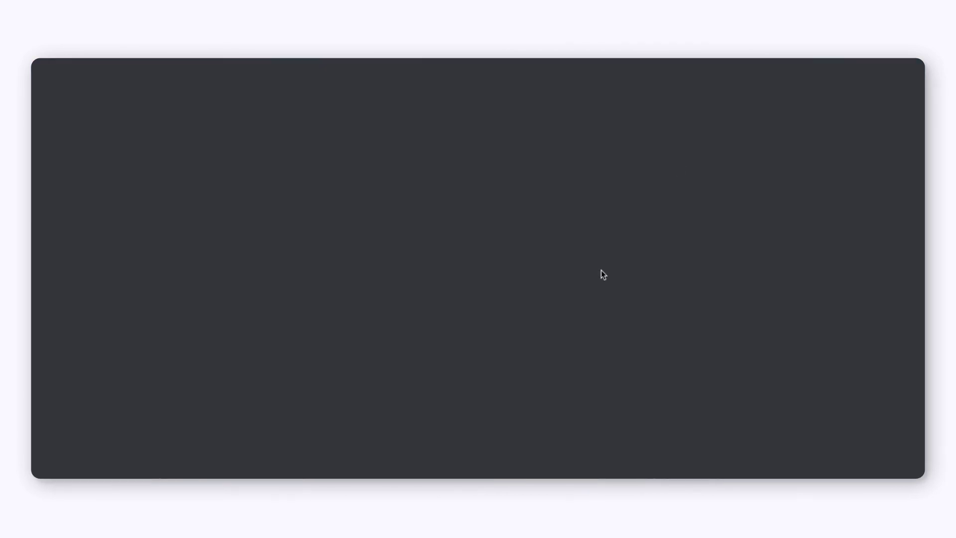
scroll(601, 273, "down", 1)
scroll(601, 274, "up", 1)
scroll(602, 274, "down", 15)
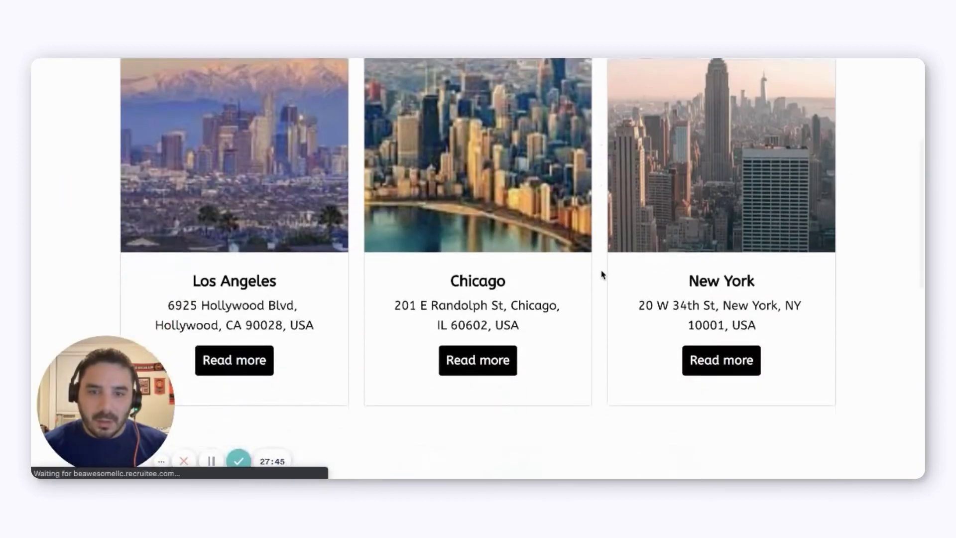
scroll(391, 212, "up", 2)
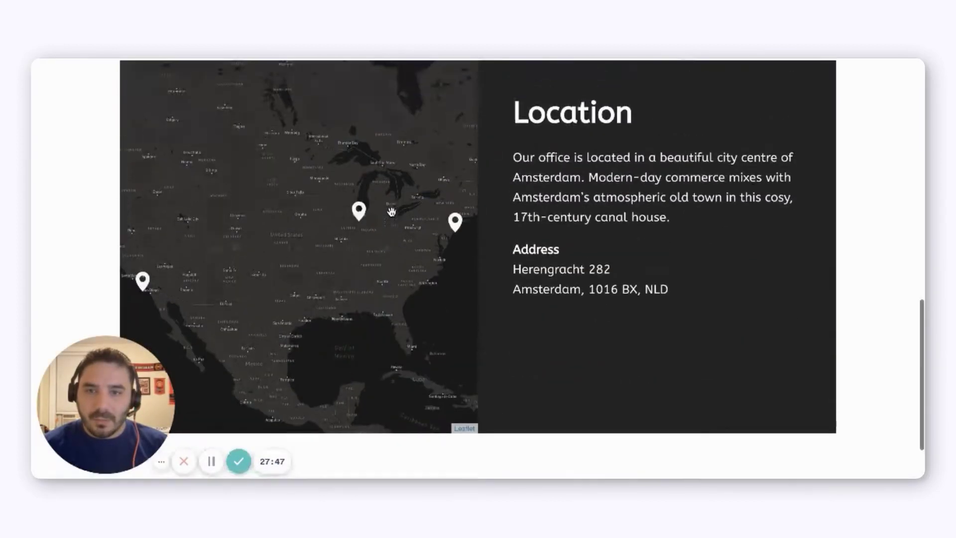
scroll(572, 320, "down", 2)
scroll(575, 319, "up", 10)
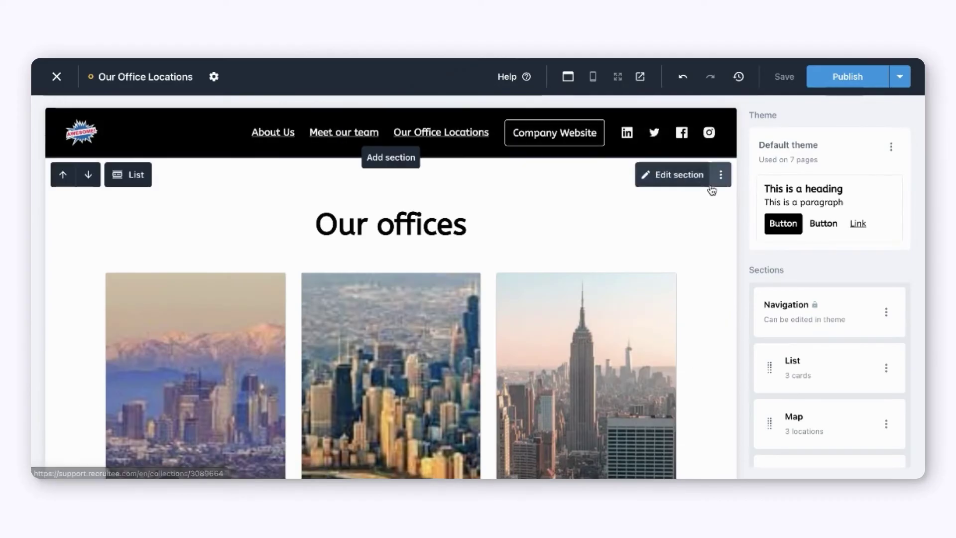
- Publish the Our Office Locations page and check its mobile layout before returning to the desktop view
left_click(846, 80)
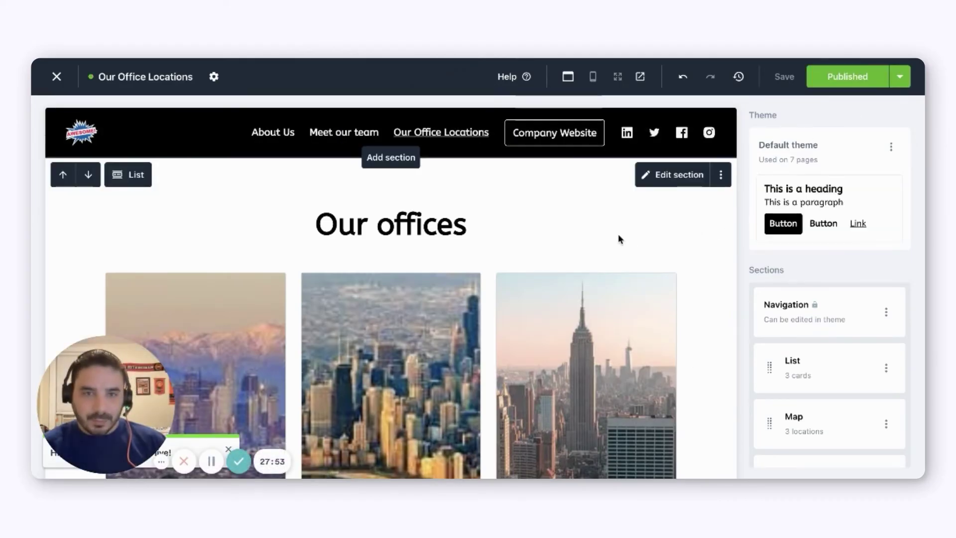
left_click(592, 76)
scroll(666, 252, "down", 20)
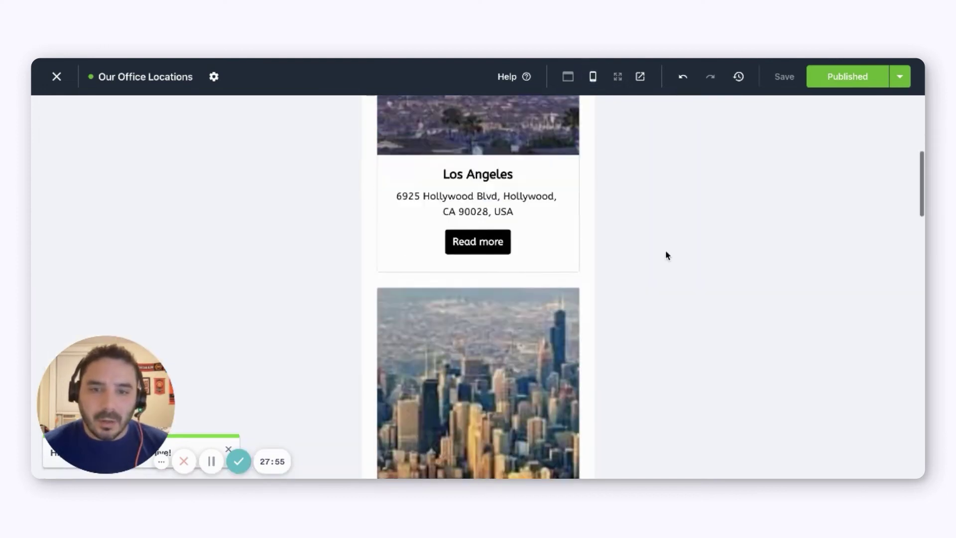
scroll(666, 256, "up", 20)
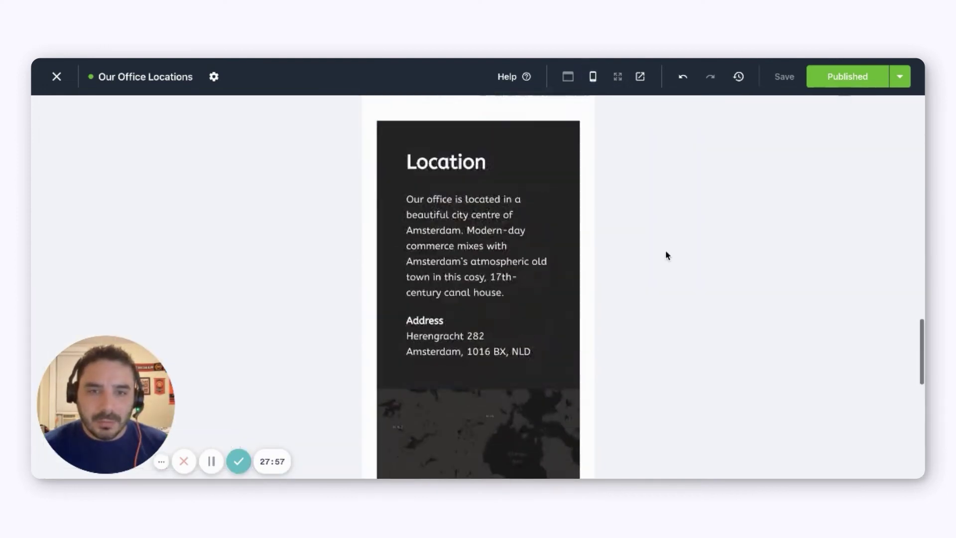
left_click(568, 76)
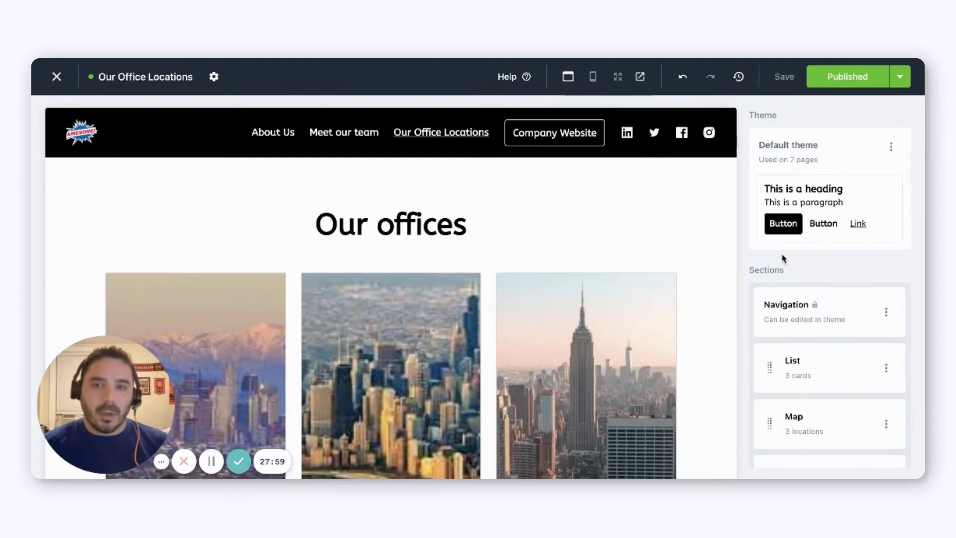
- Point the Our Office Locations link in the default theme's navigation to the /our-office-locations page
left_click(817, 213)
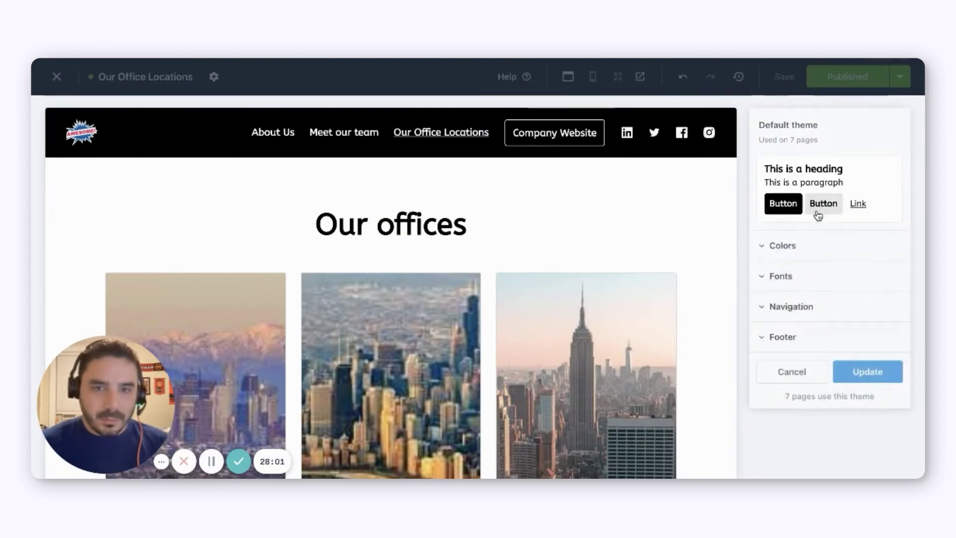
left_click(798, 305)
scroll(801, 304, "down", 5)
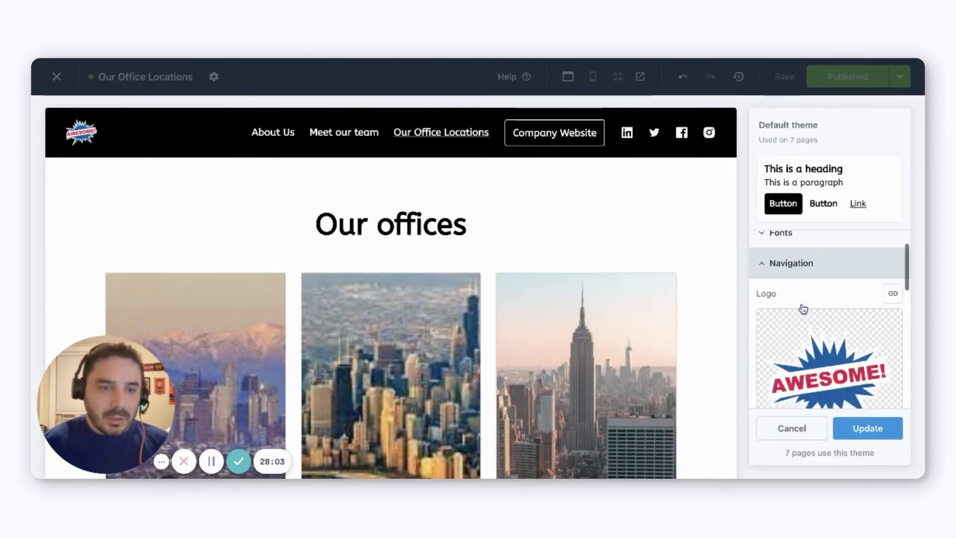
scroll(802, 304, "up", 2)
left_click(886, 268)
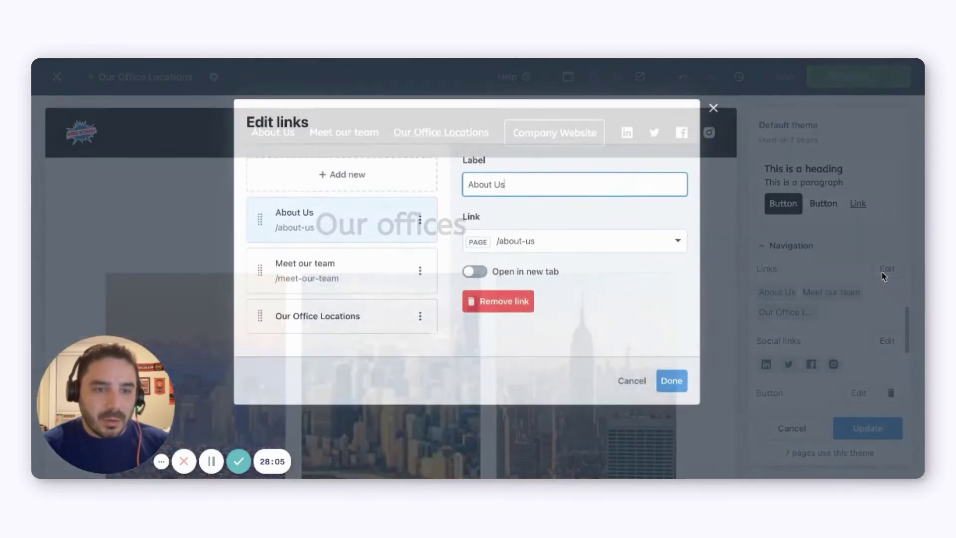
left_click(356, 311)
left_click(546, 241)
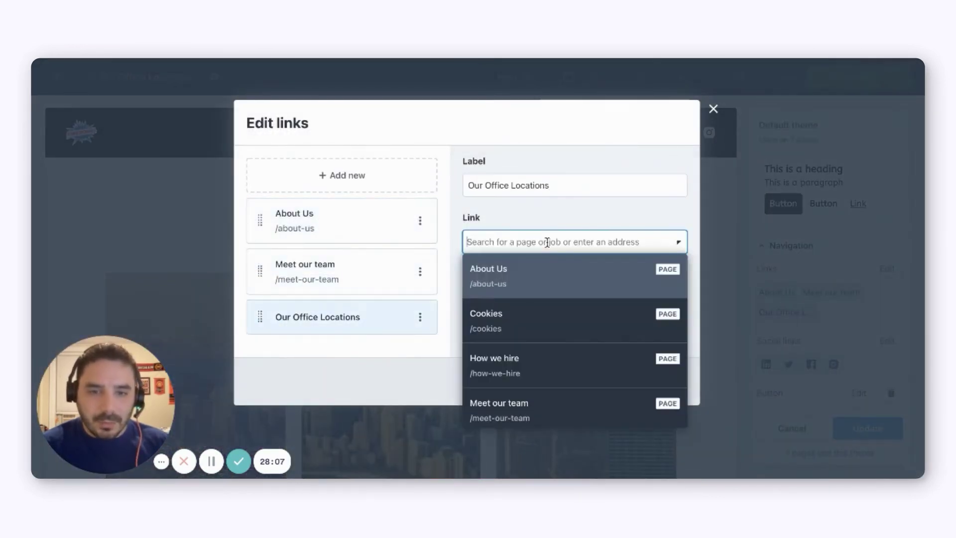
scroll(580, 339, "down", 3)
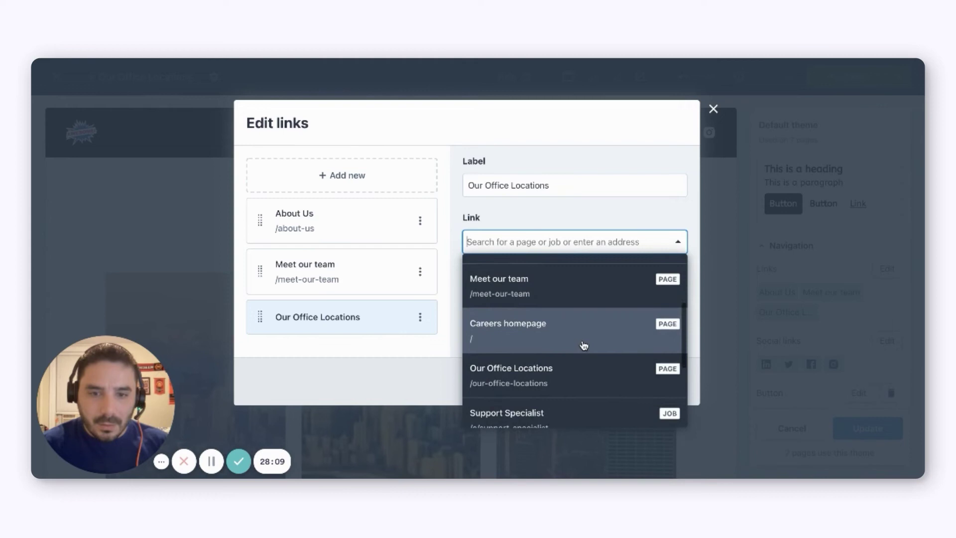
left_click(578, 367)
left_click(671, 393)
- Point the Our Office Locations link in the theme's footer to the /our-office-locations page and update the default theme
scroll(827, 363, "down", 5)
left_click(801, 394)
scroll(842, 364, "down", 5)
scroll(842, 368, "down", 5)
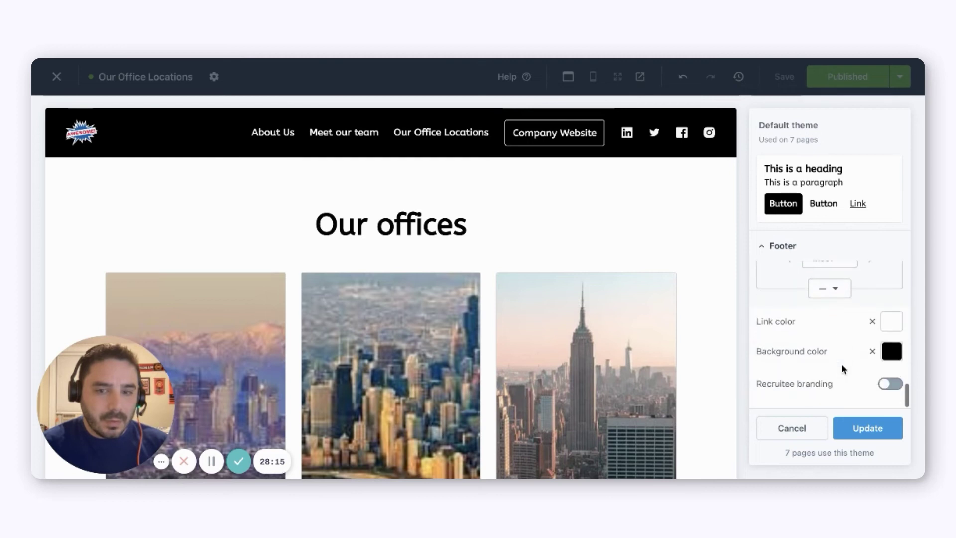
scroll(826, 366, "up", 5)
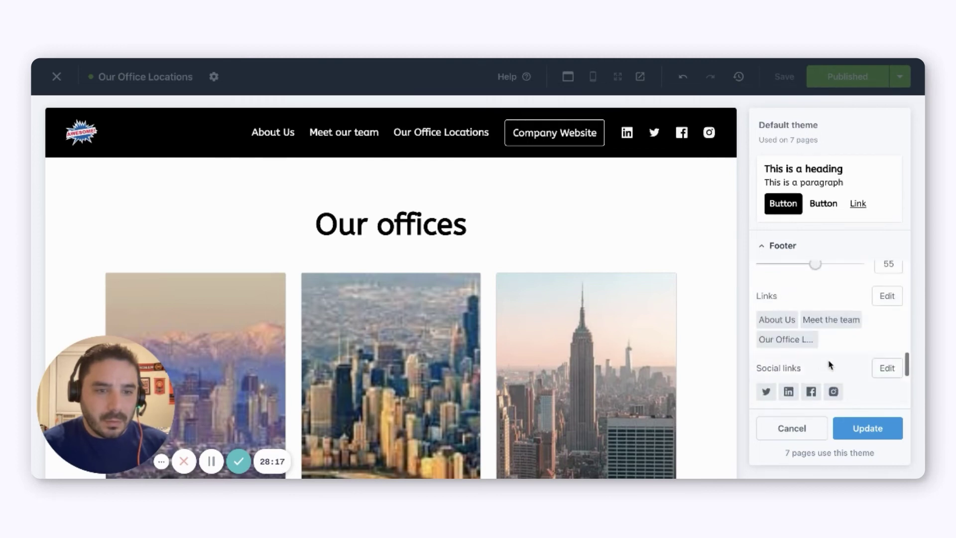
left_click(886, 296)
left_click(348, 319)
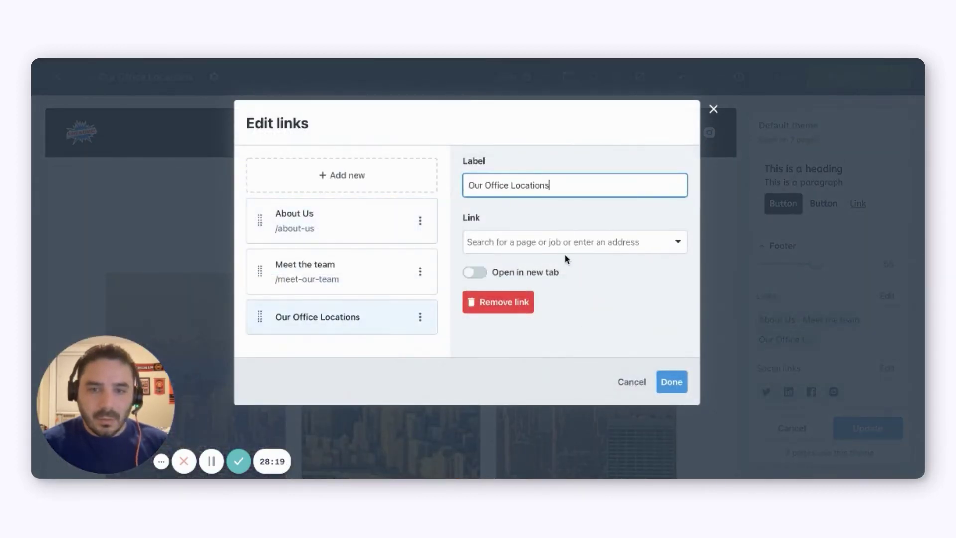
left_click(562, 240)
scroll(574, 399, "down", 3)
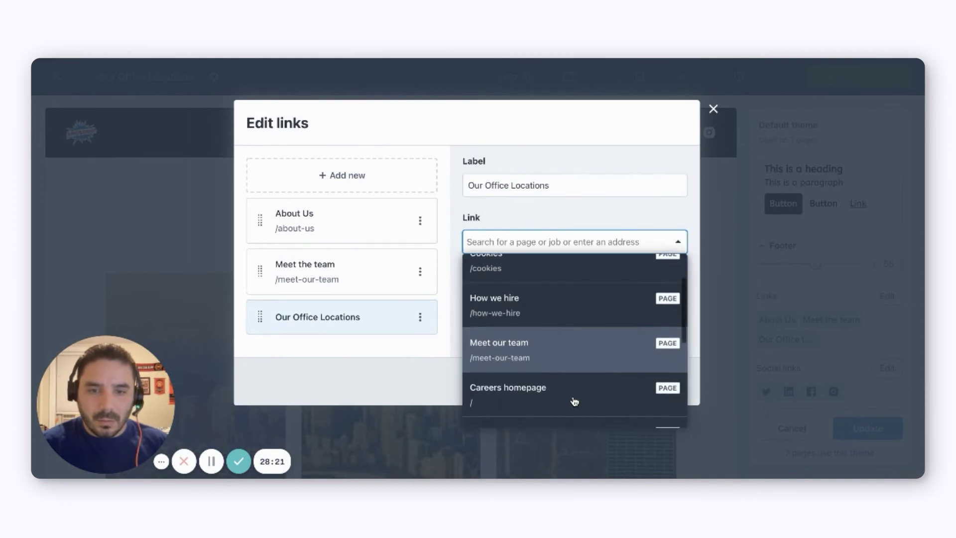
left_click(589, 375)
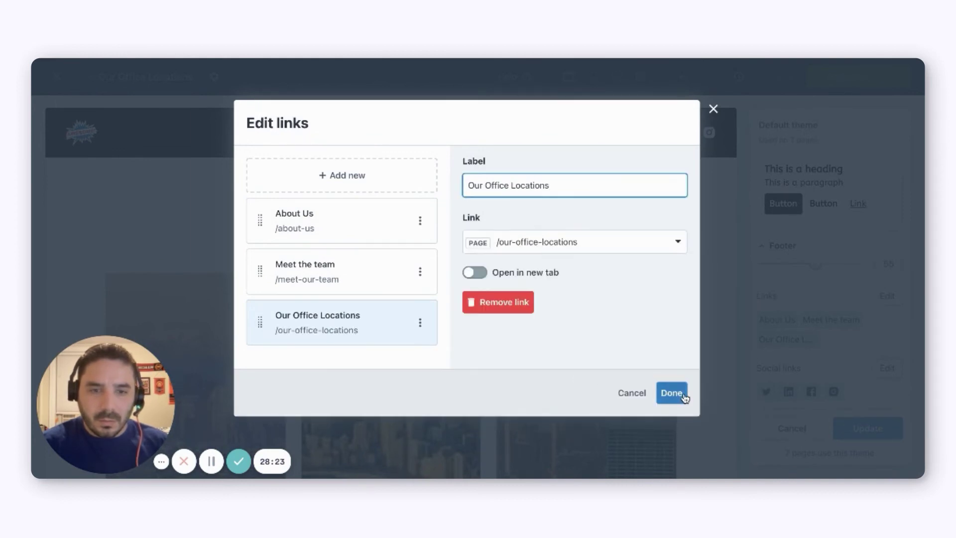
left_click(671, 393)
left_click(866, 431)
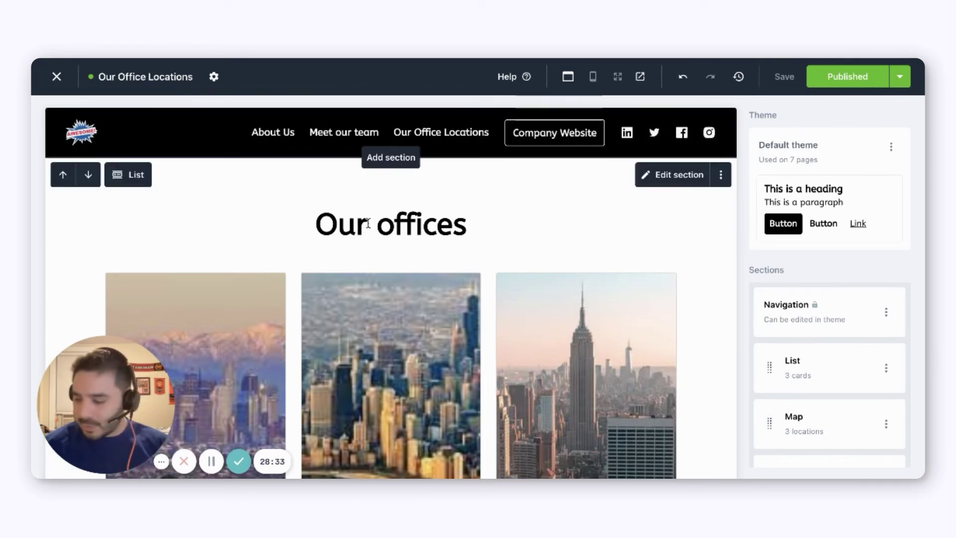
- Leave the Our Office Locations editor, open the Careers homepage for editing, and view its published version in a separate tab
left_click(57, 78)
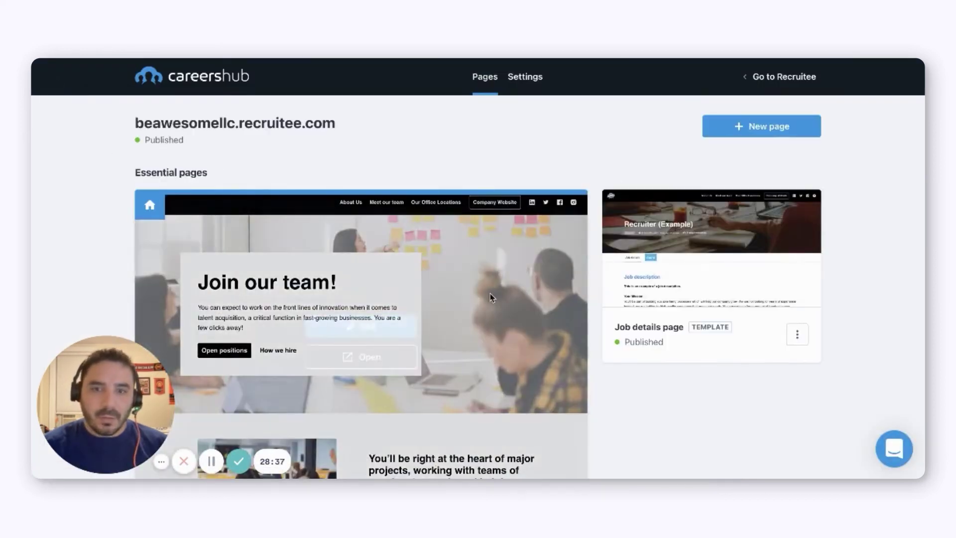
left_click(396, 328)
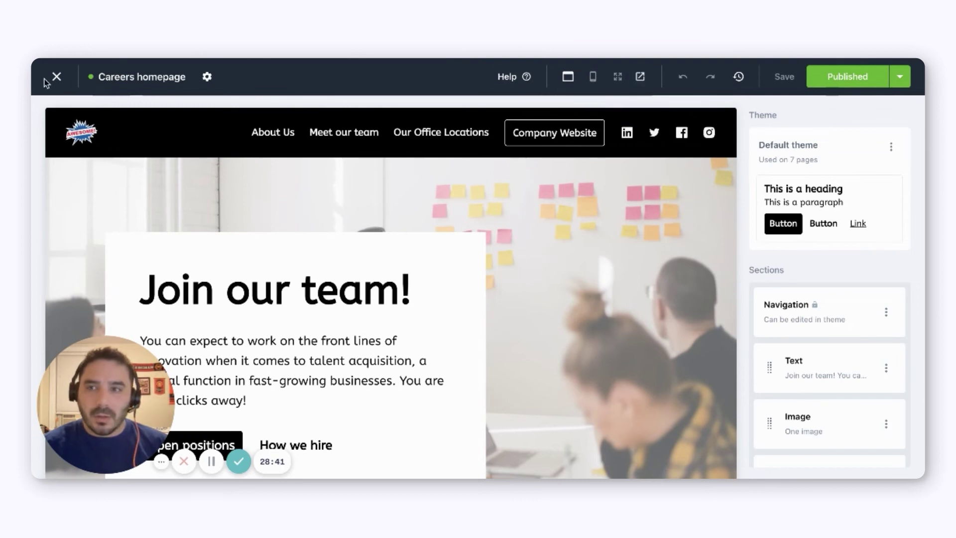
left_click(46, 79)
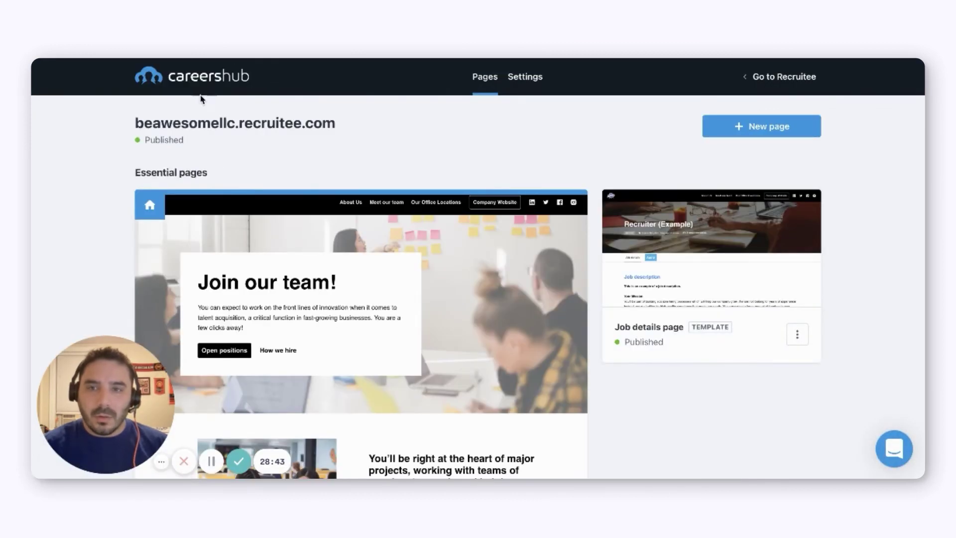
left_click(350, 330)
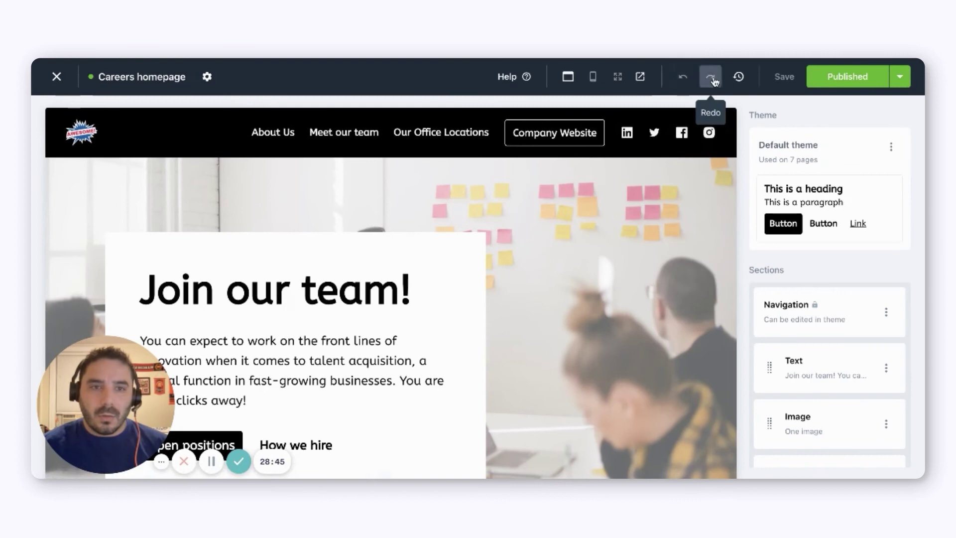
left_click(640, 77)
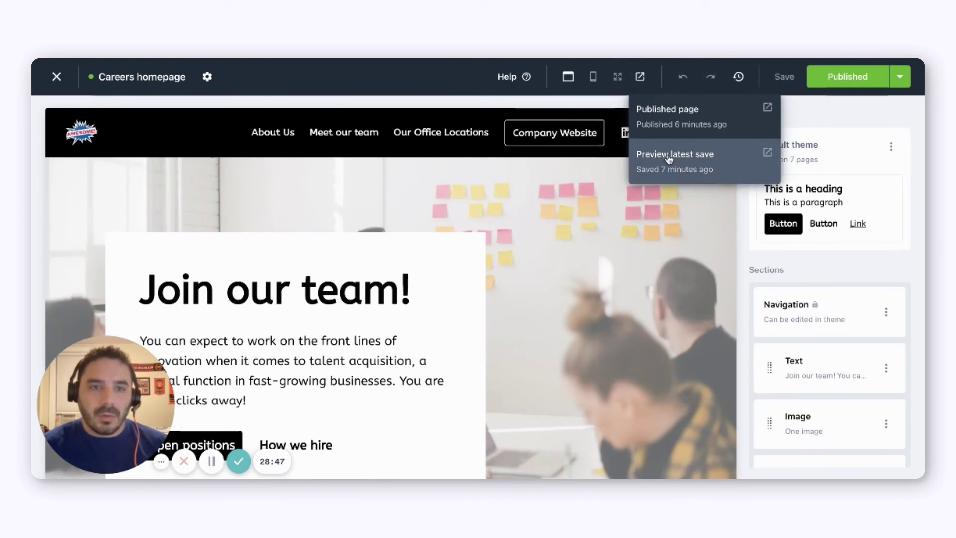
left_click(724, 125)
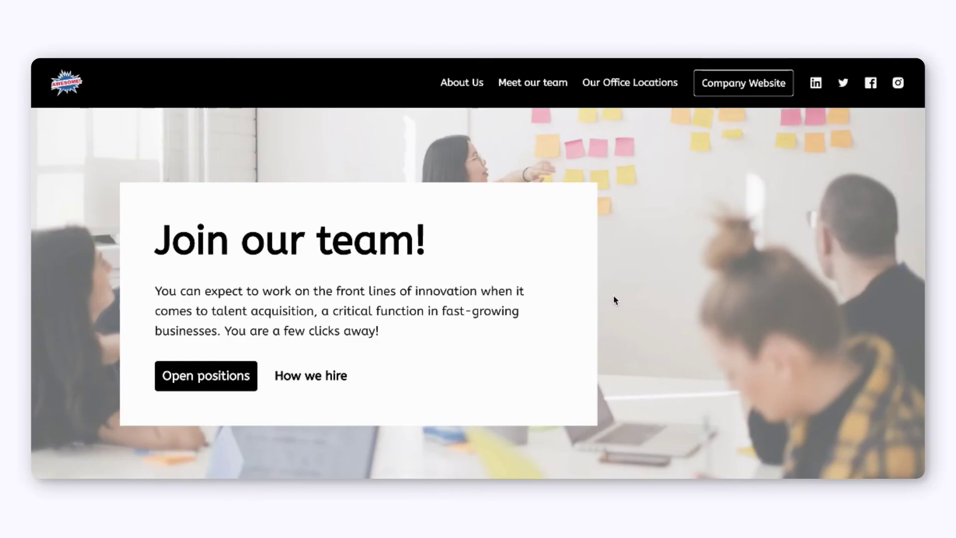
- Test the Open positions button on the published homepage and review the Meet our team page
left_click(202, 380)
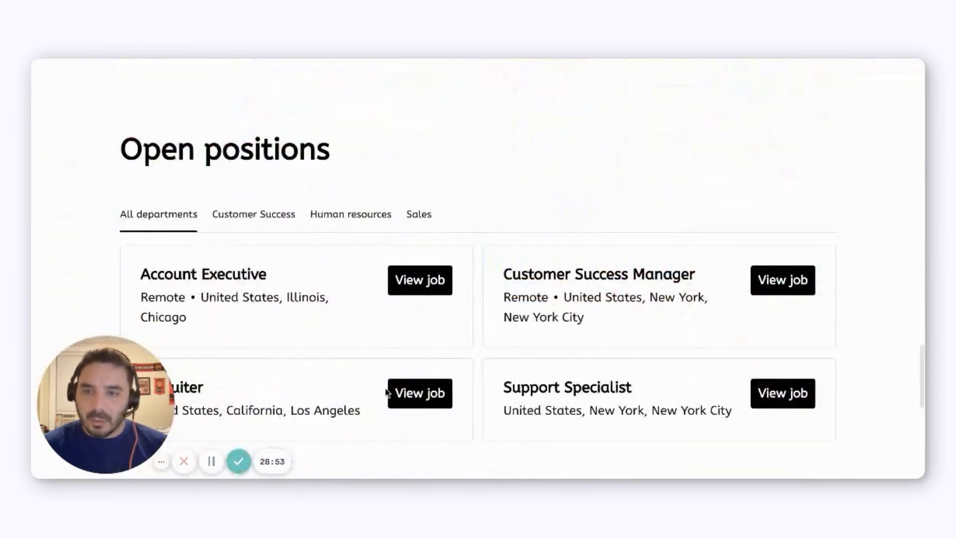
scroll(438, 381, "up", 15)
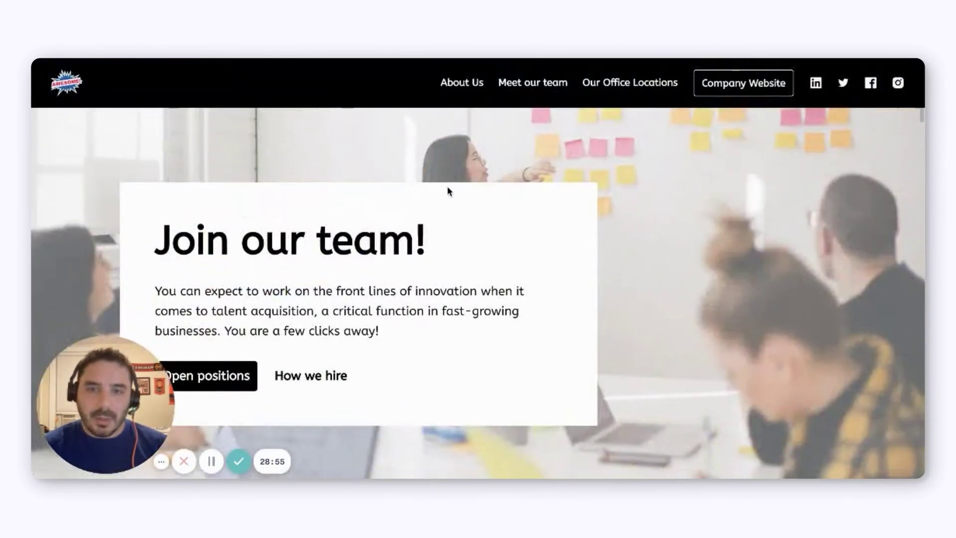
left_click(527, 91)
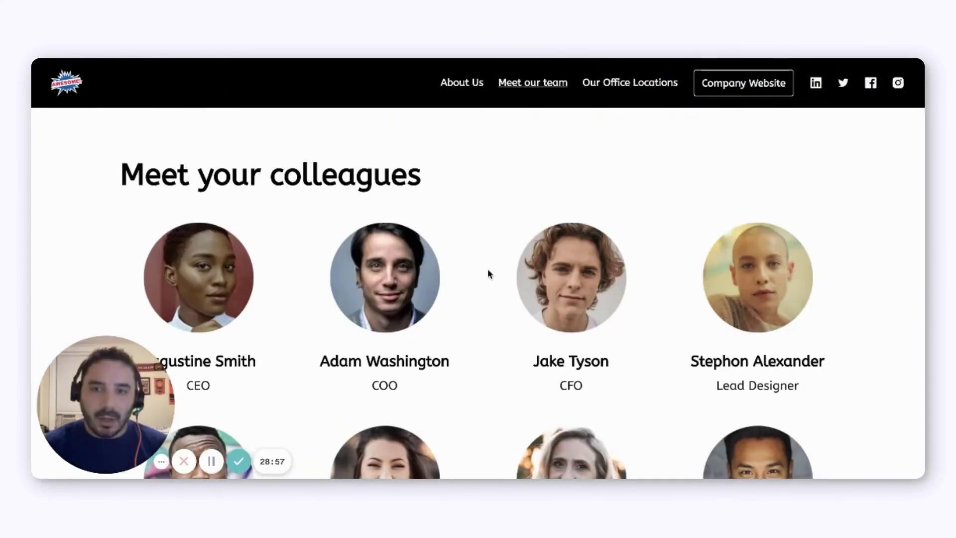
scroll(488, 273, "down", 5)
scroll(488, 271, "down", 10)
scroll(488, 271, "up", 15)
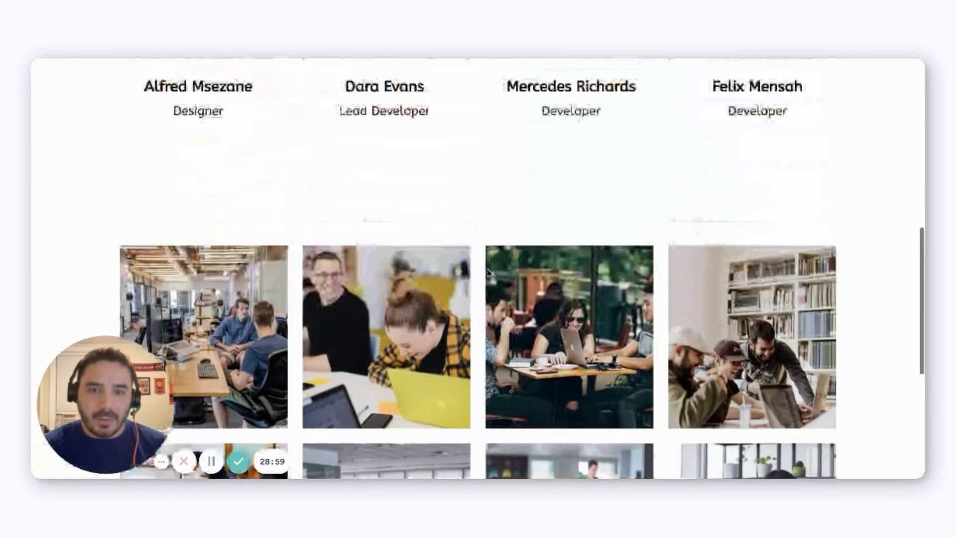
- Test the published site's Our Office Locations, About Us, logo and Company Website links, and return to the homepage editor
left_click(647, 83)
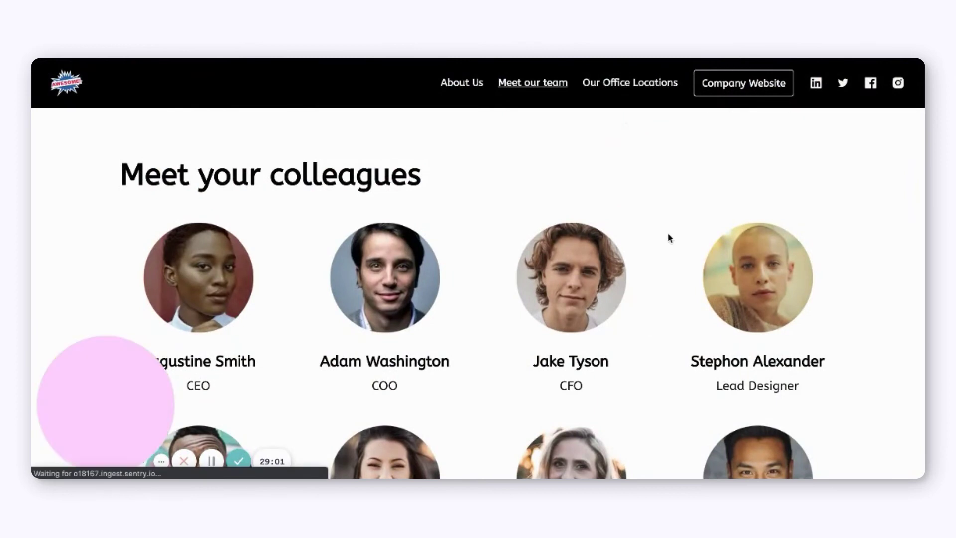
left_click(463, 81)
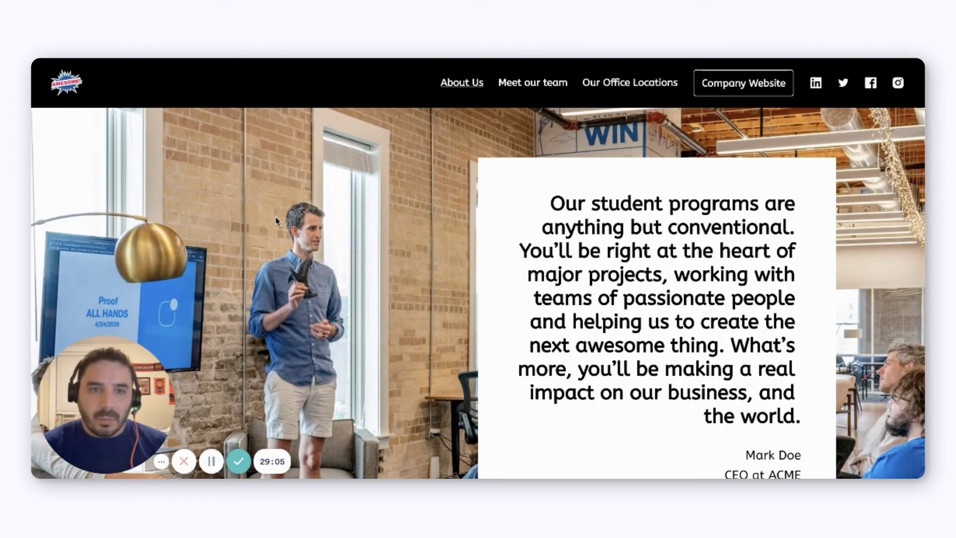
left_click(68, 91)
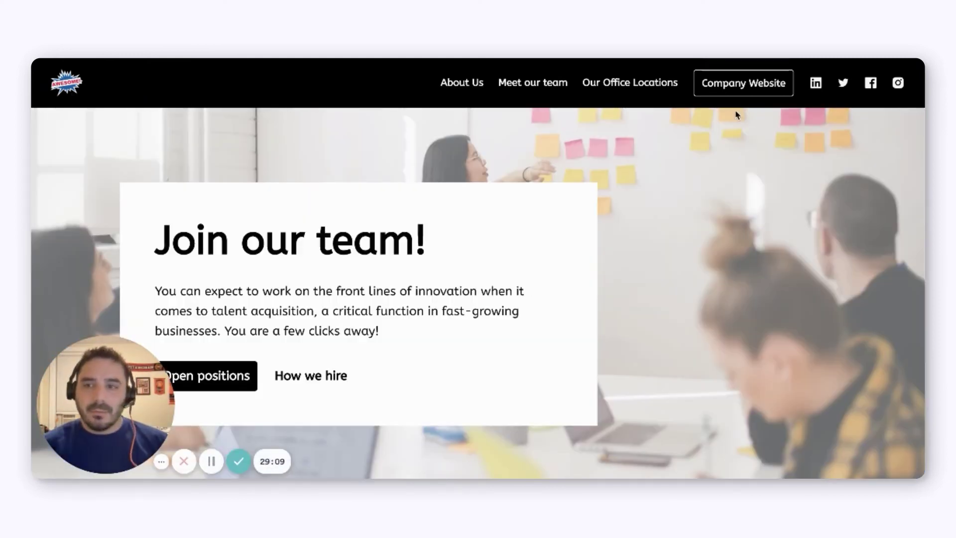
left_click(755, 86)
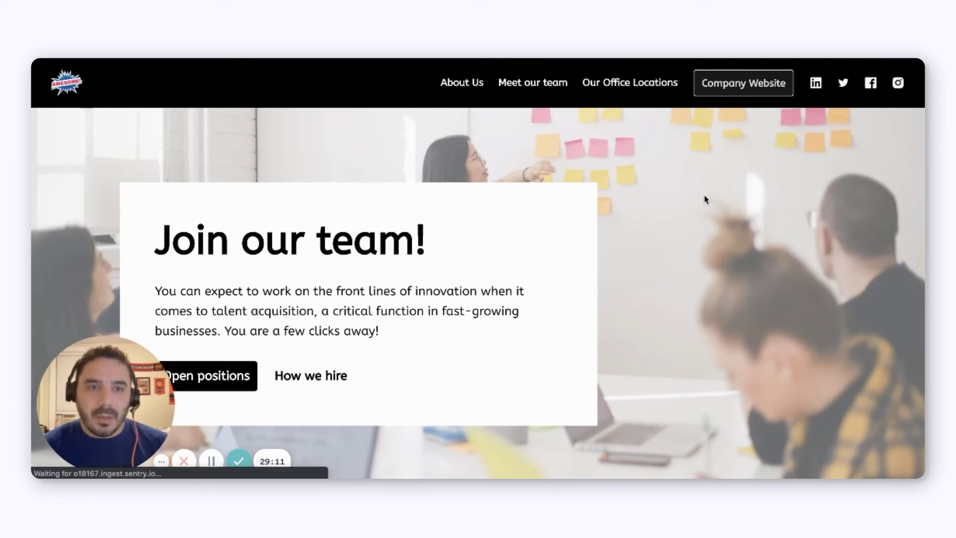
scroll(690, 177, "left", 5)
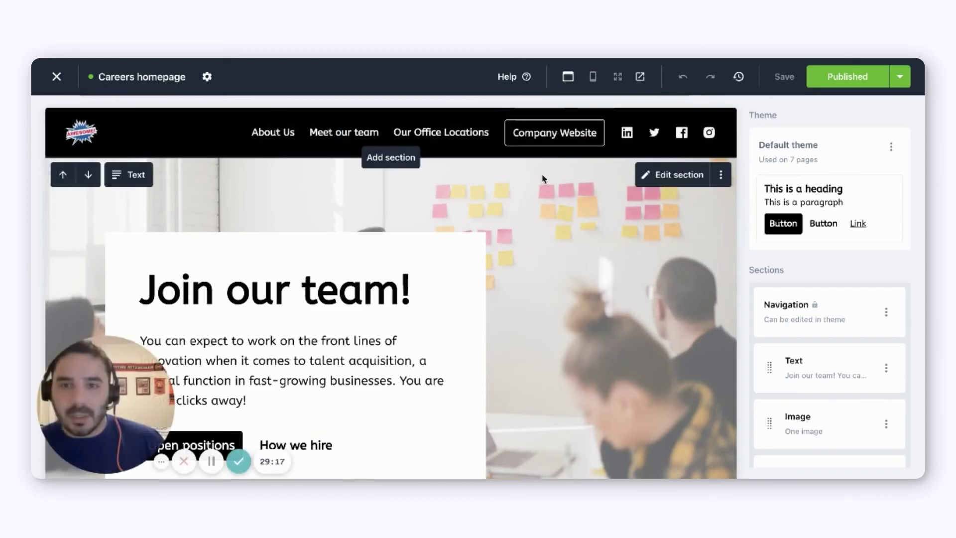
- Open the careers site's general settings and examine the custom domain options in the company settings without saving anything
left_click(56, 77)
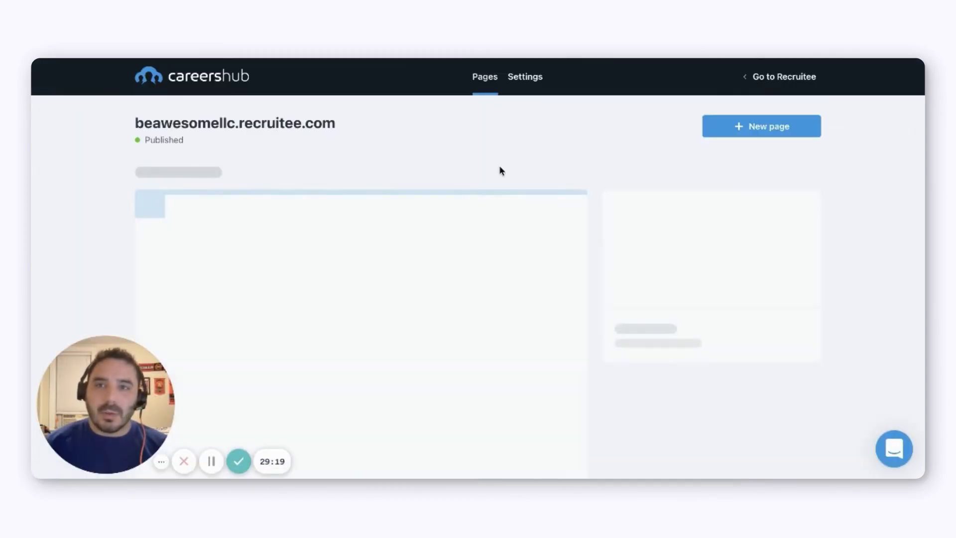
left_click(531, 83)
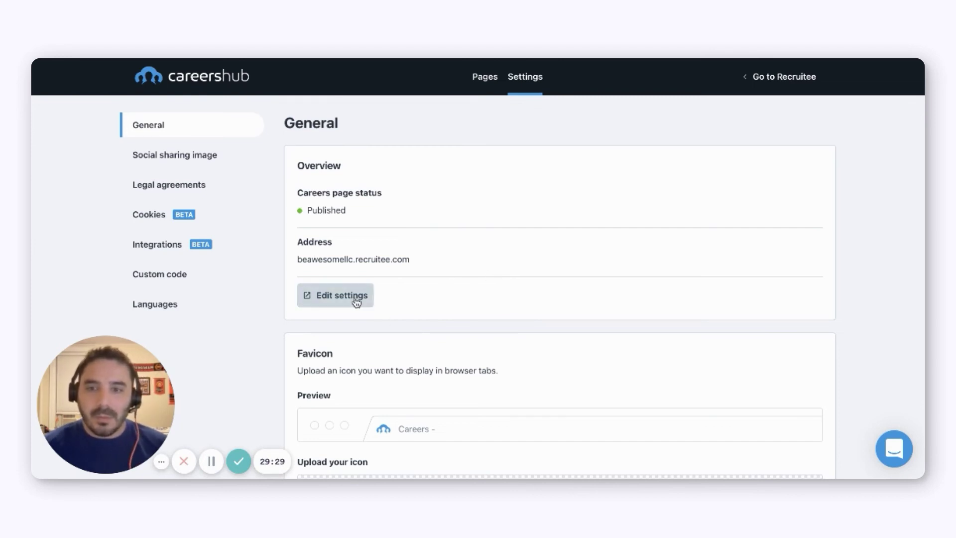
left_click(339, 295)
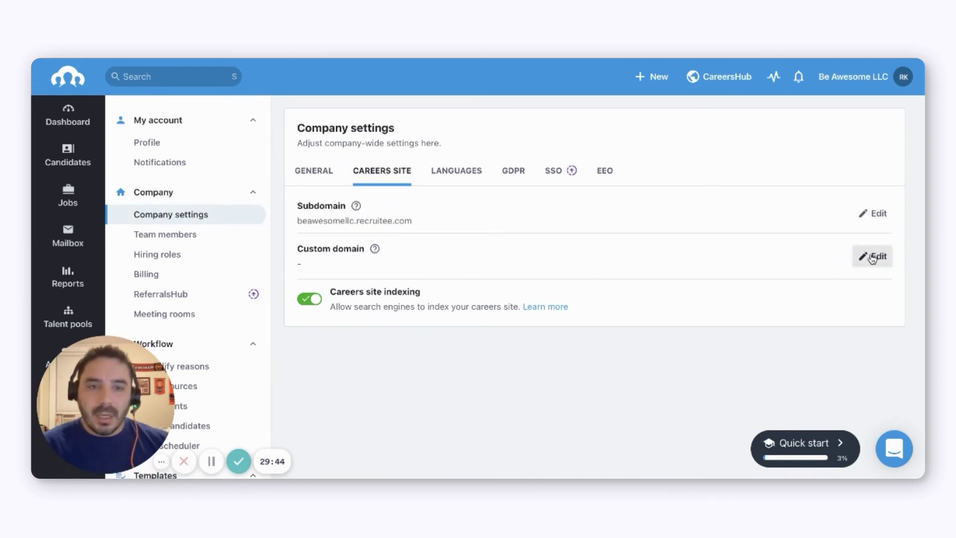
left_click(872, 256)
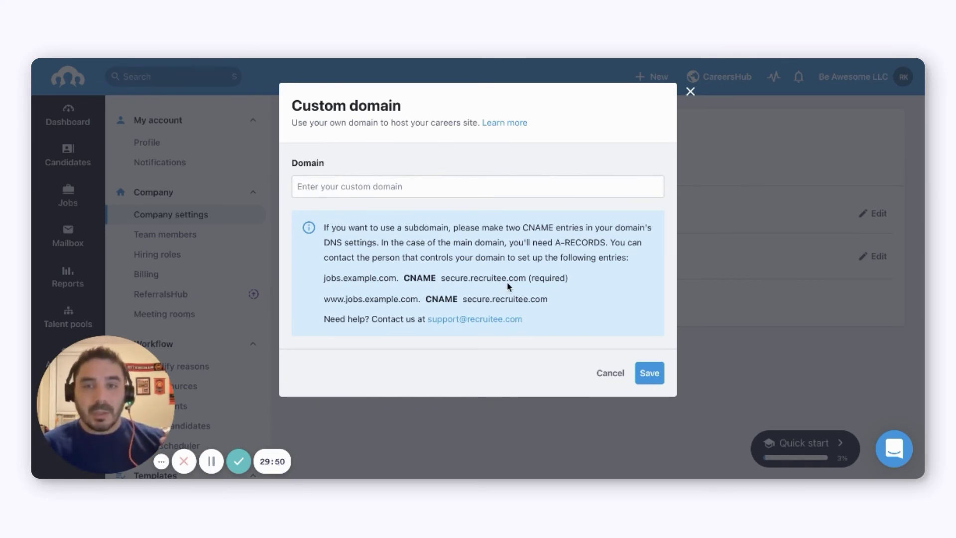
left_click(612, 375)
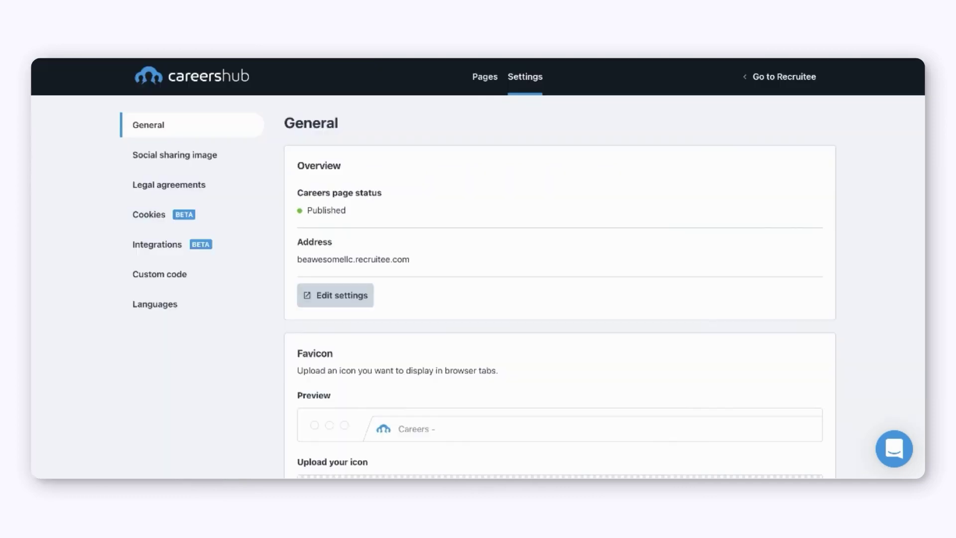
- Upload awesome.png as the careers site's favicon in the general settings
scroll(527, 260, "down", 2)
scroll(527, 260, "down", 1)
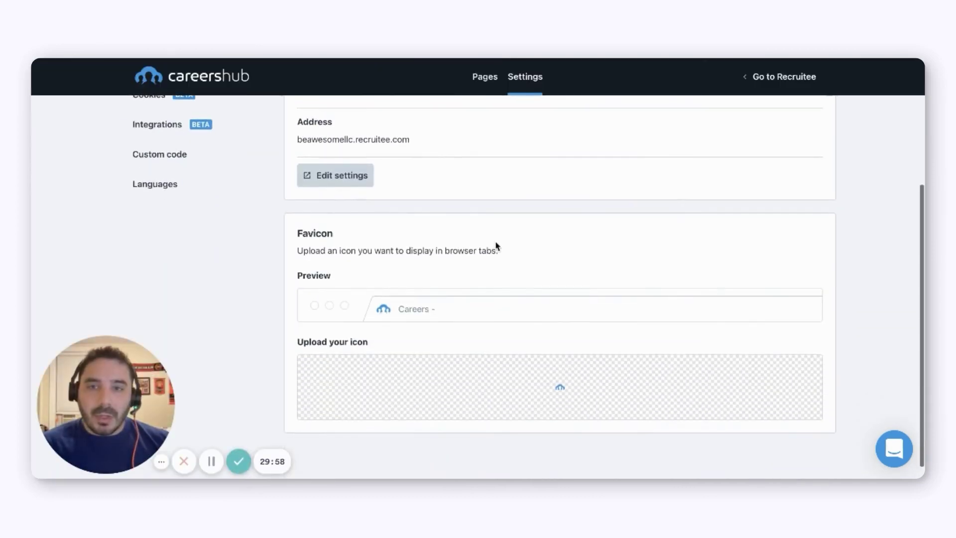
scroll(528, 286, "down", 1)
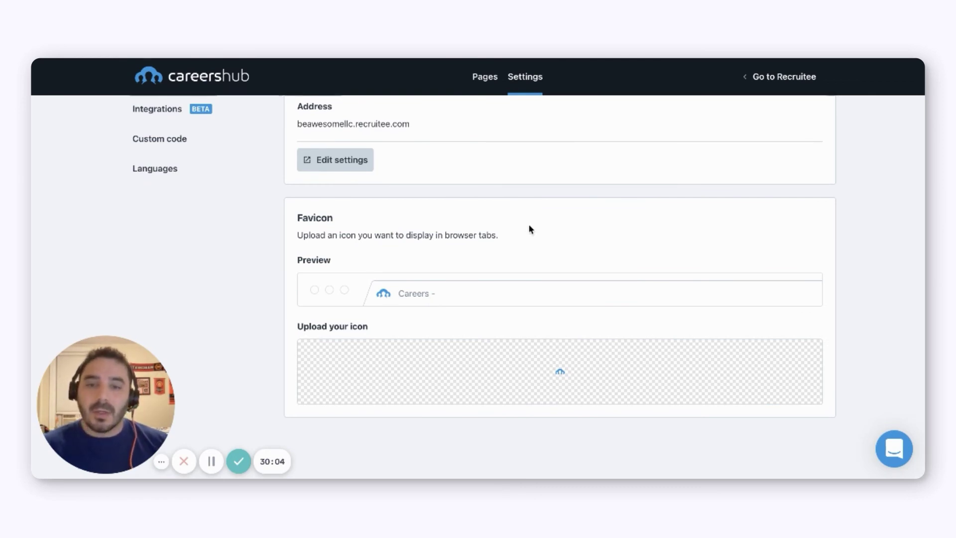
left_click(580, 377)
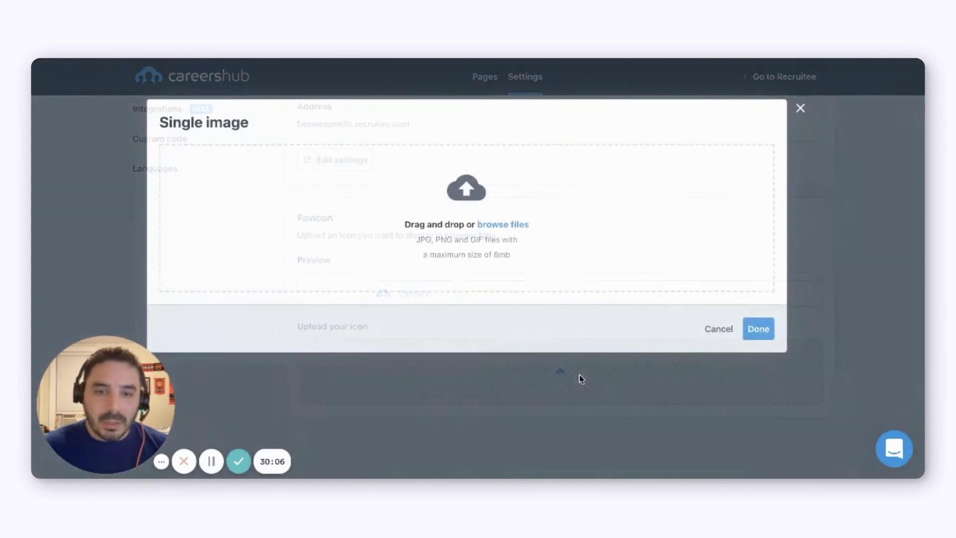
left_click(518, 224)
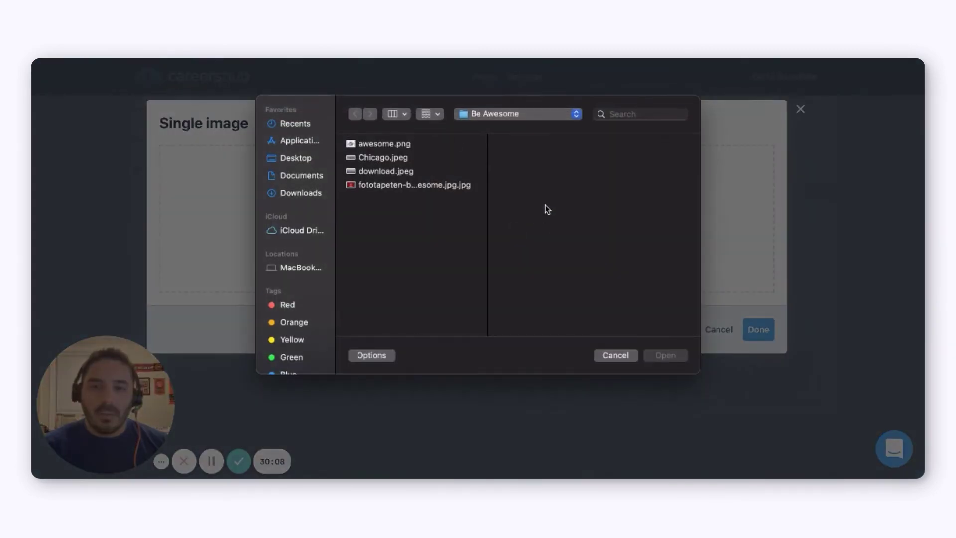
double_click(373, 144)
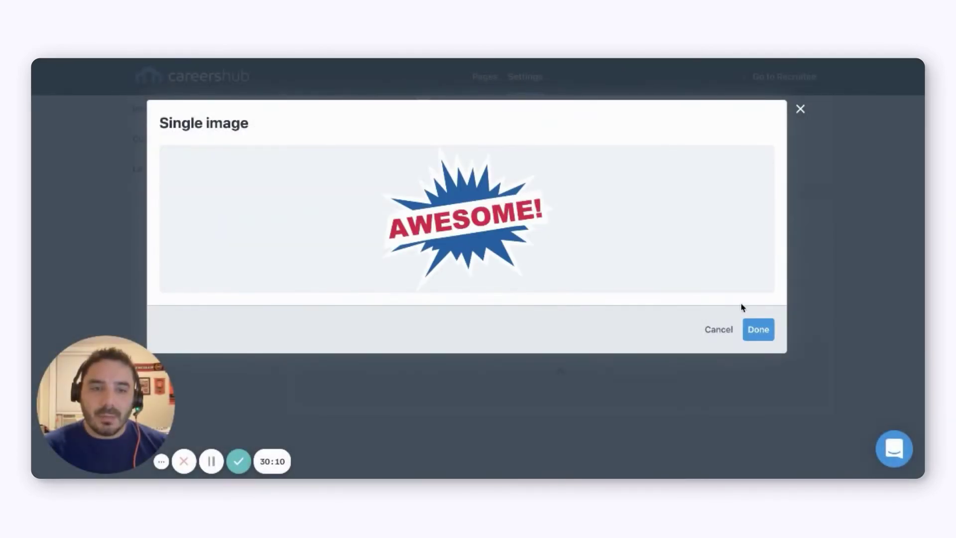
left_click(758, 329)
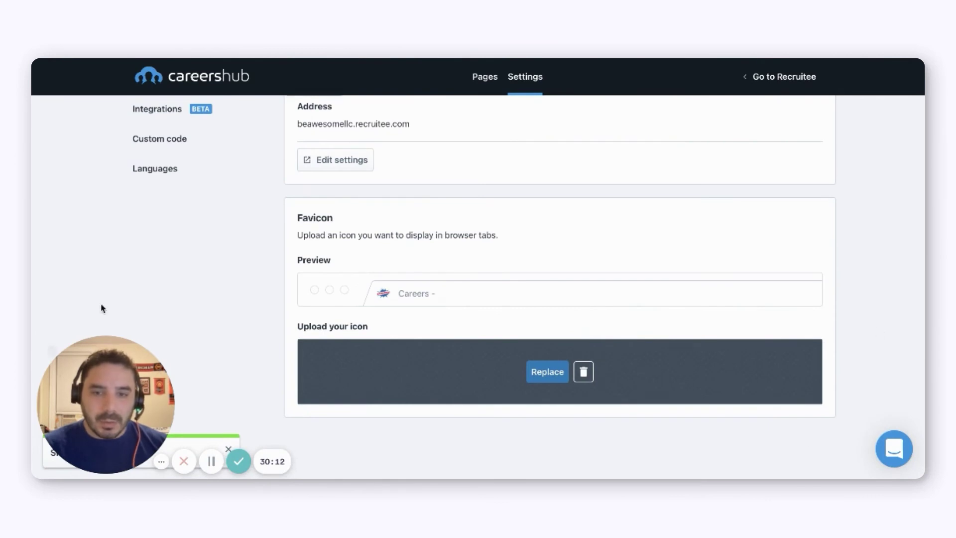
- Open the careers site's default social sharing image for replacement and confirm the Keep Calm and Be Awesome picture
scroll(264, 266, "up", 3)
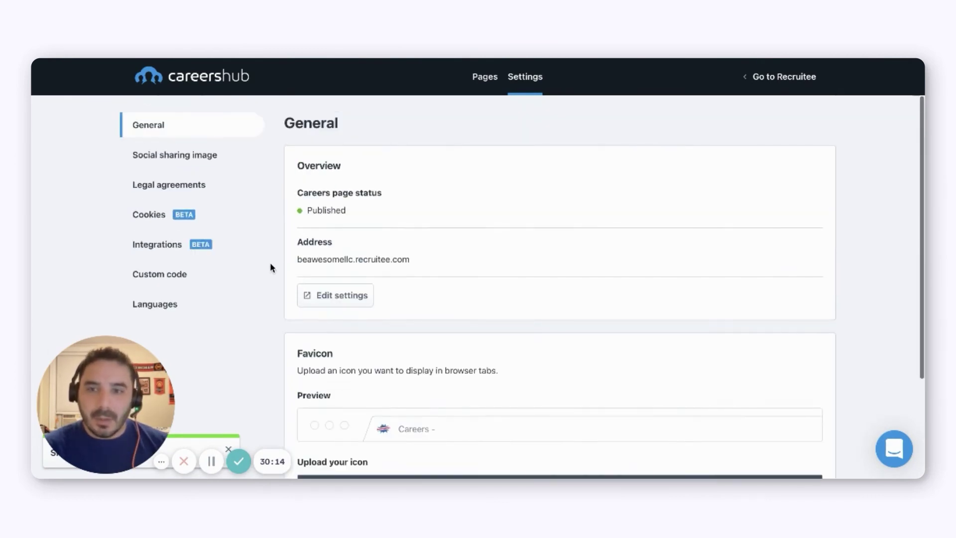
left_click(214, 162)
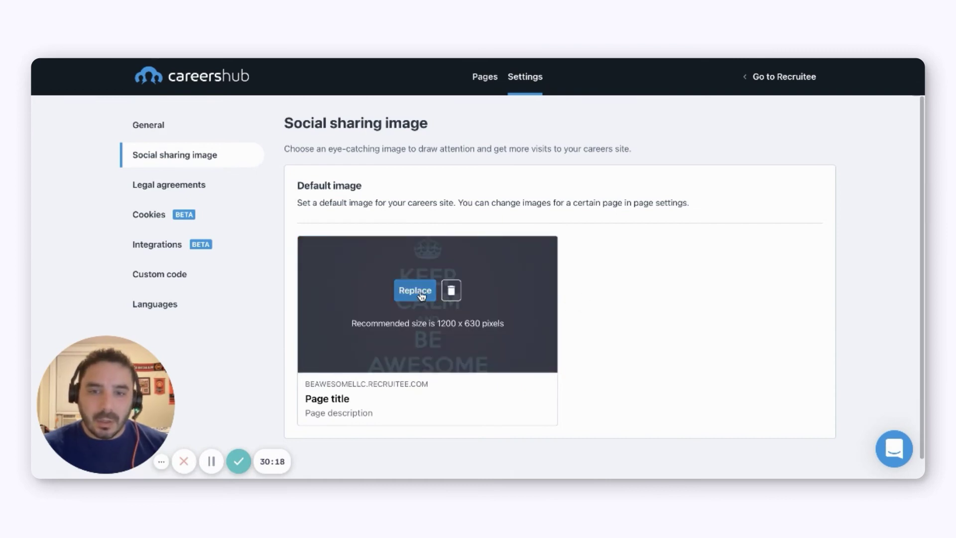
left_click(418, 292)
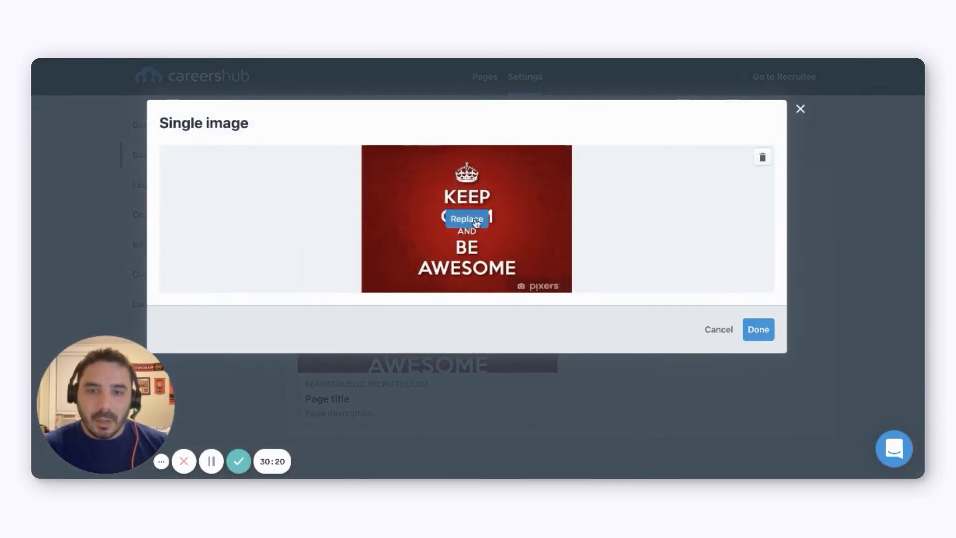
mouse_move(682, 285)
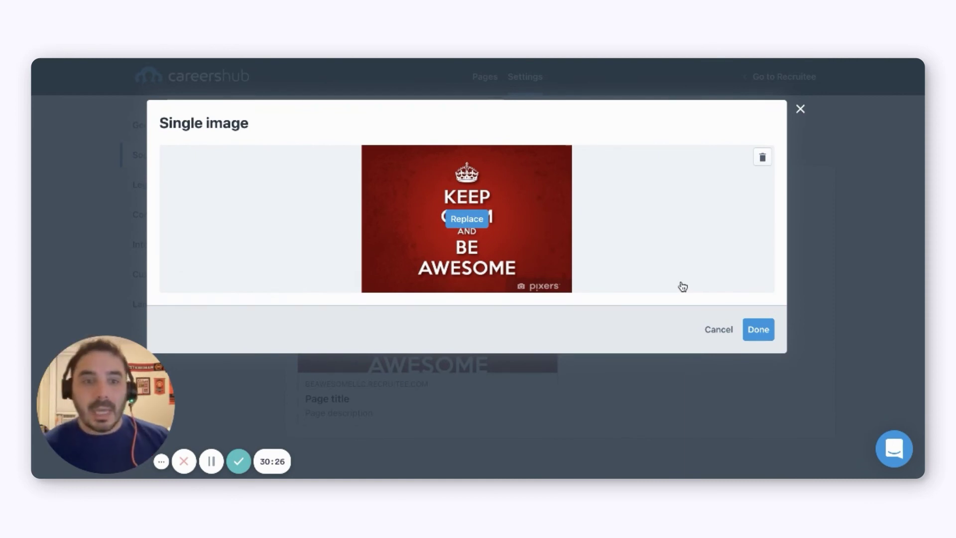
left_click(770, 325)
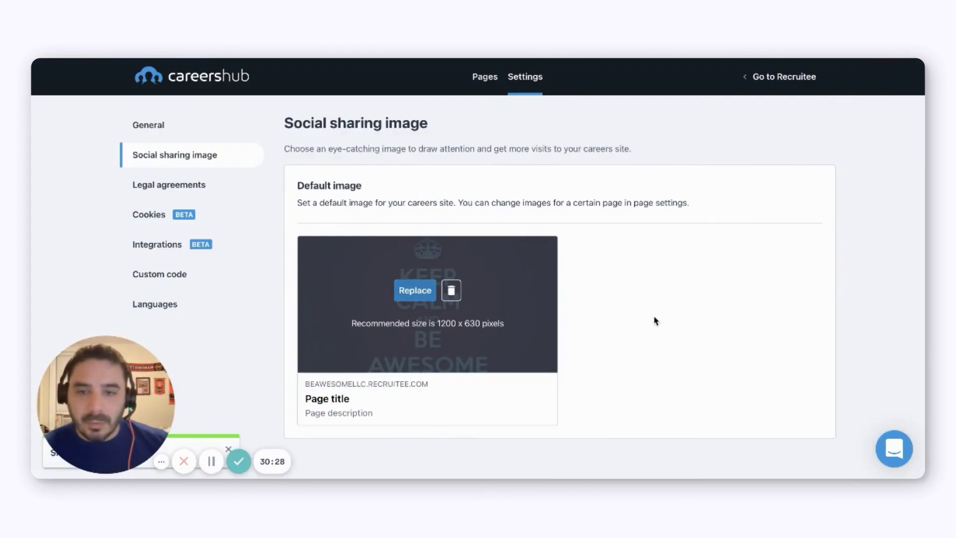
- Review the careers site's legal agreements and its custom code options for CSS and HTML
left_click(197, 188)
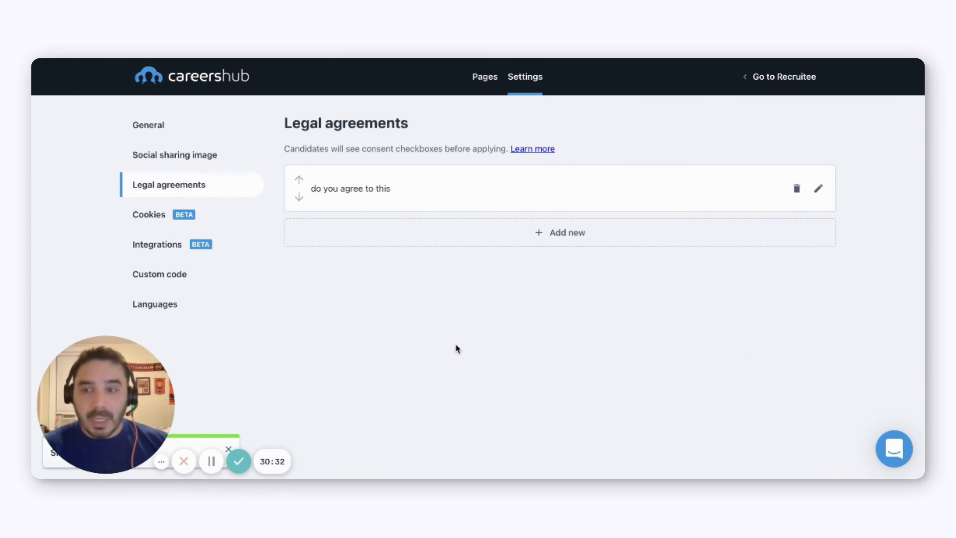
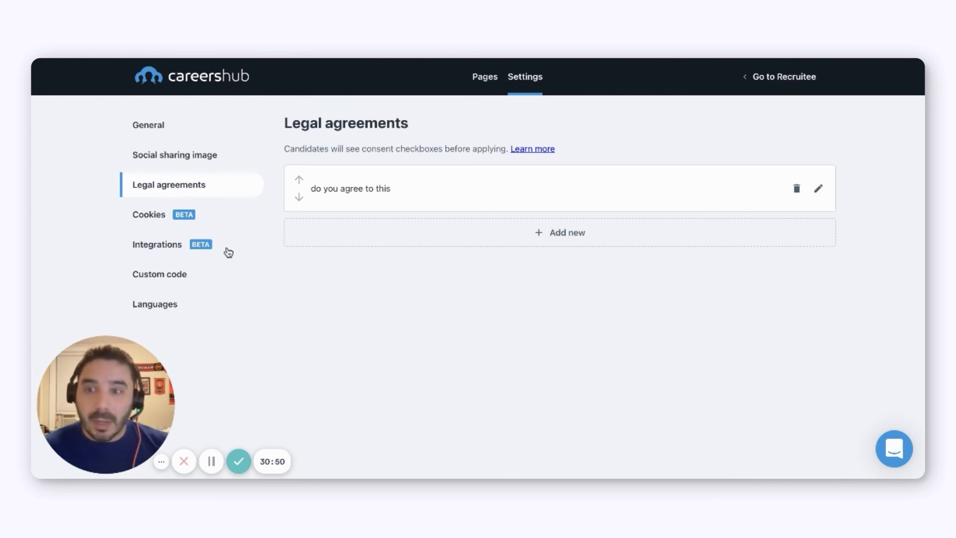
left_click(185, 274)
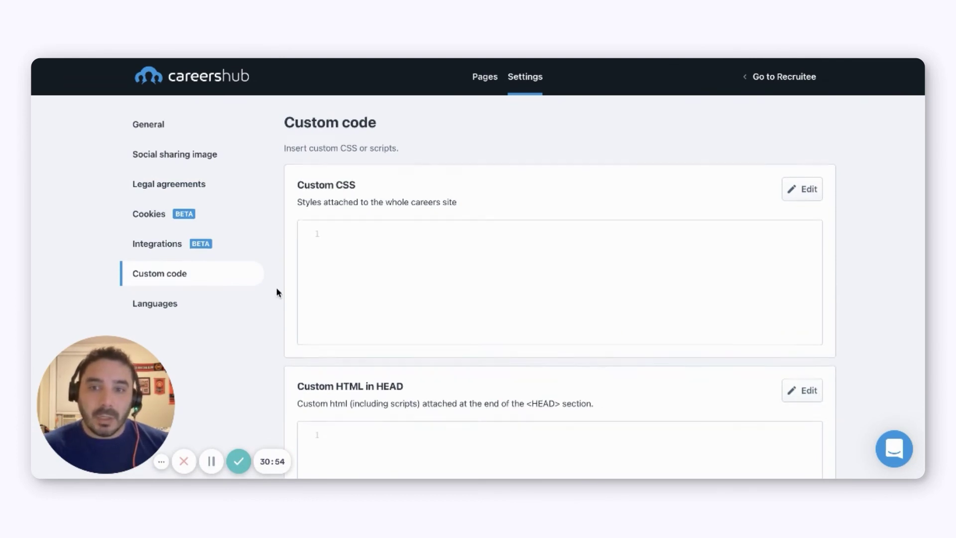
scroll(276, 286, "down", 5)
scroll(276, 287, "up", 5)
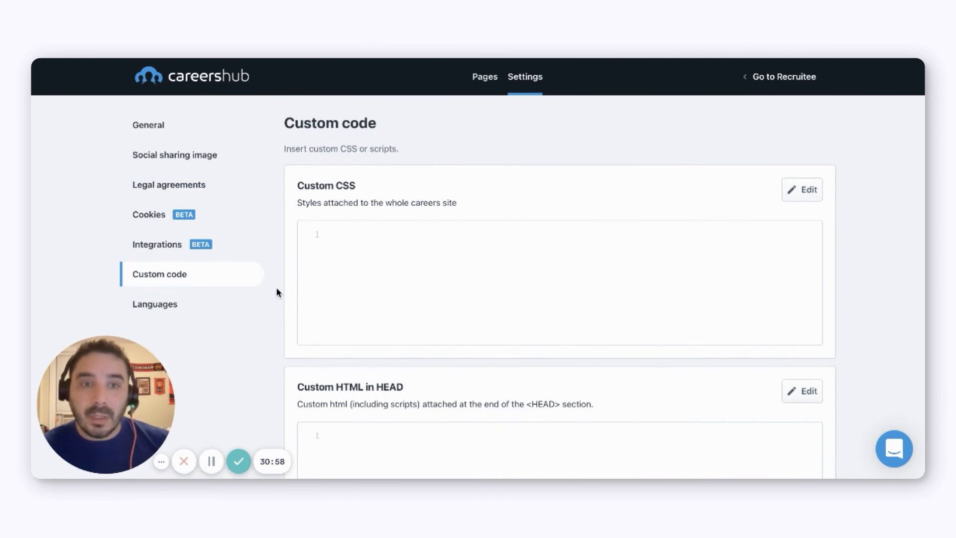
- Enable multiple languages and French for the careers site and jobs in the company settings, and return to CareersHub
left_click(226, 303)
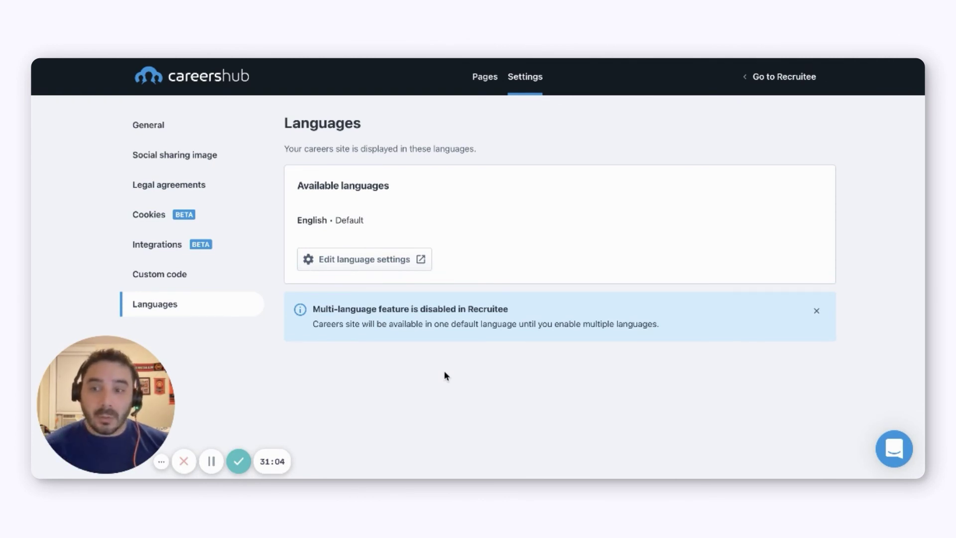
left_click(379, 258)
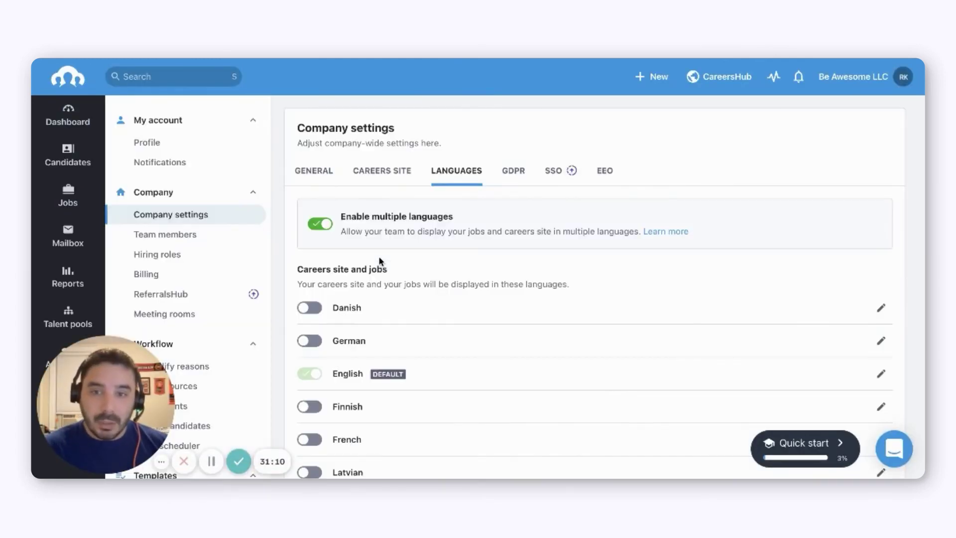
scroll(473, 321, "down", 3)
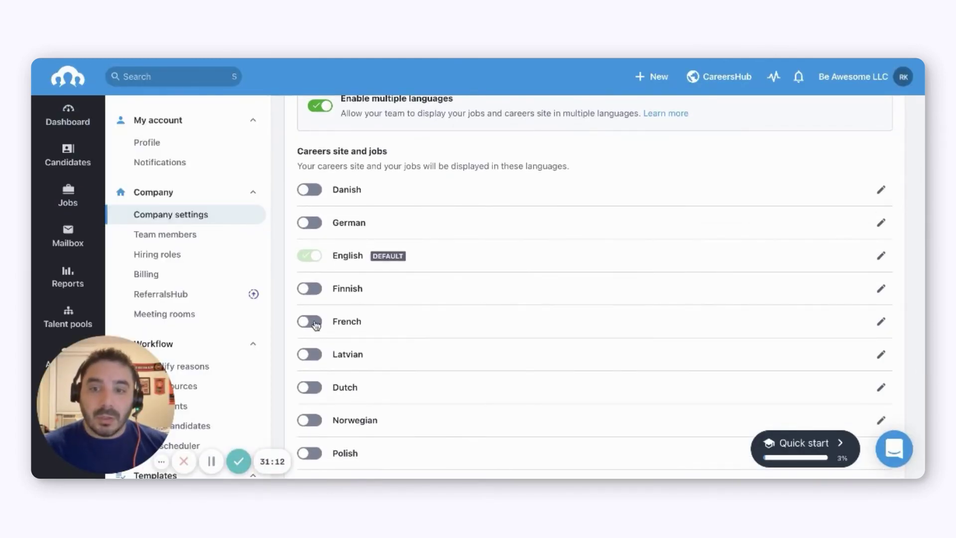
scroll(491, 363, "up", 3)
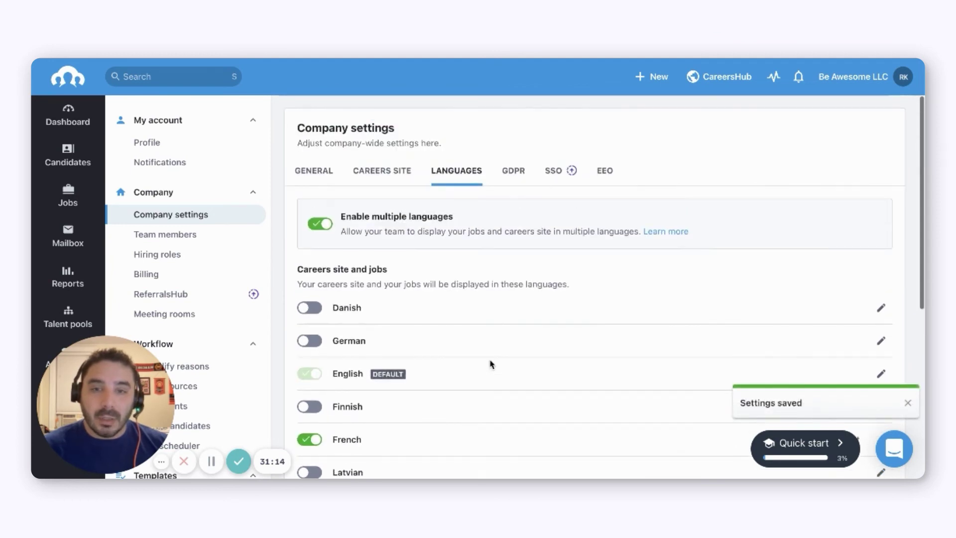
key("ctrl+Tab")
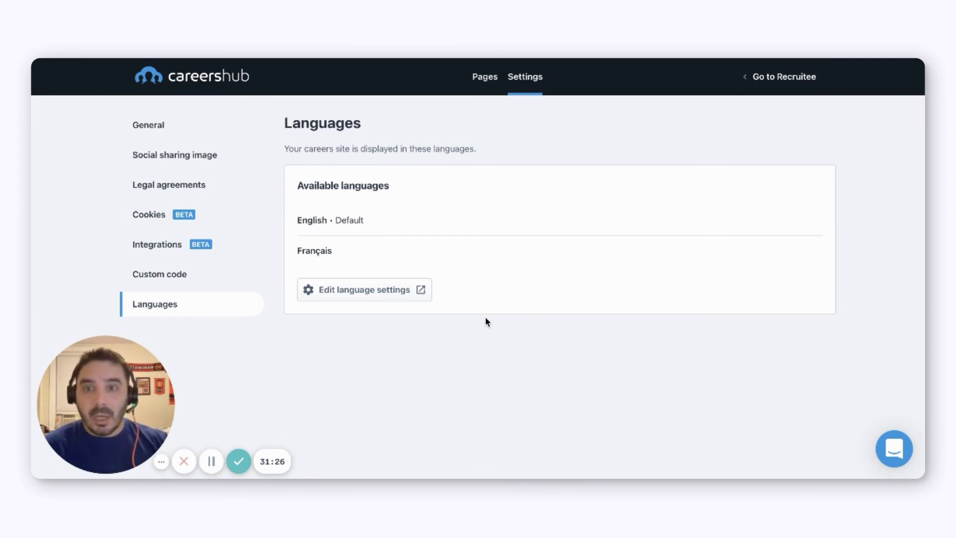
- Open the careers homepage for editing and turn on Show languages in the default theme's navigation
left_click(482, 83)
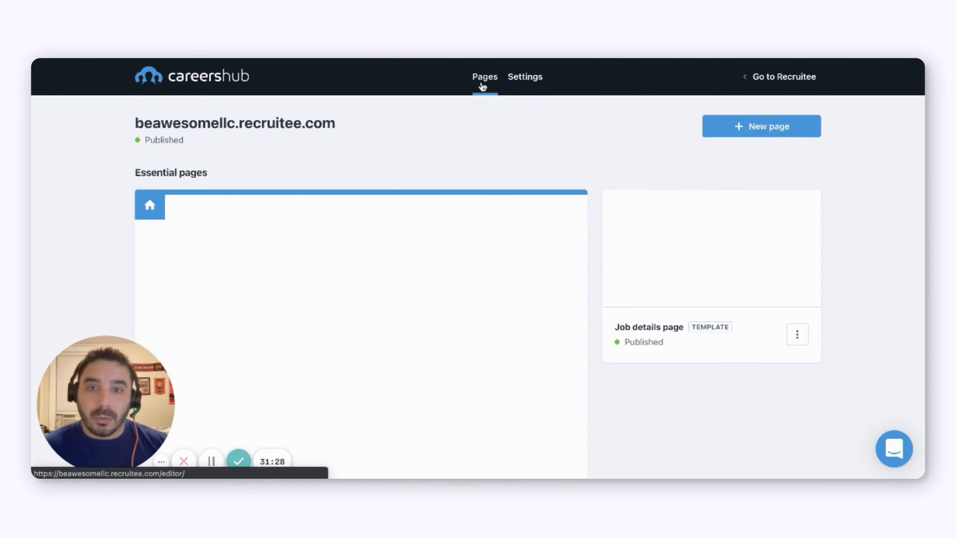
left_click(367, 326)
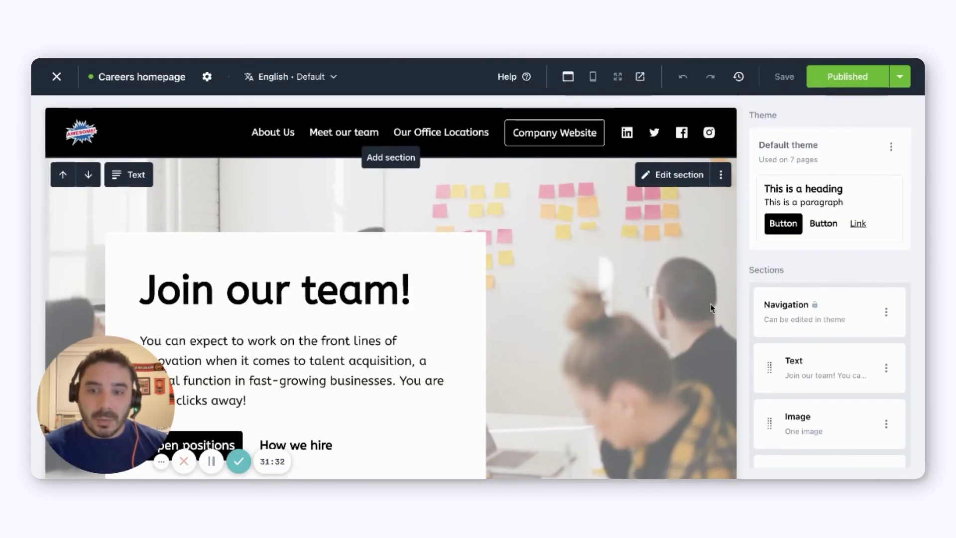
left_click(822, 209)
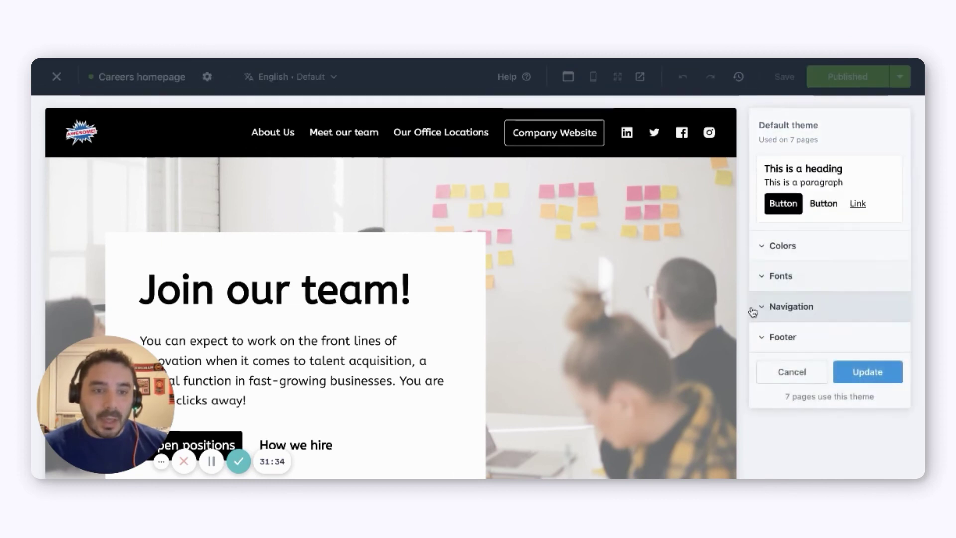
left_click(786, 305)
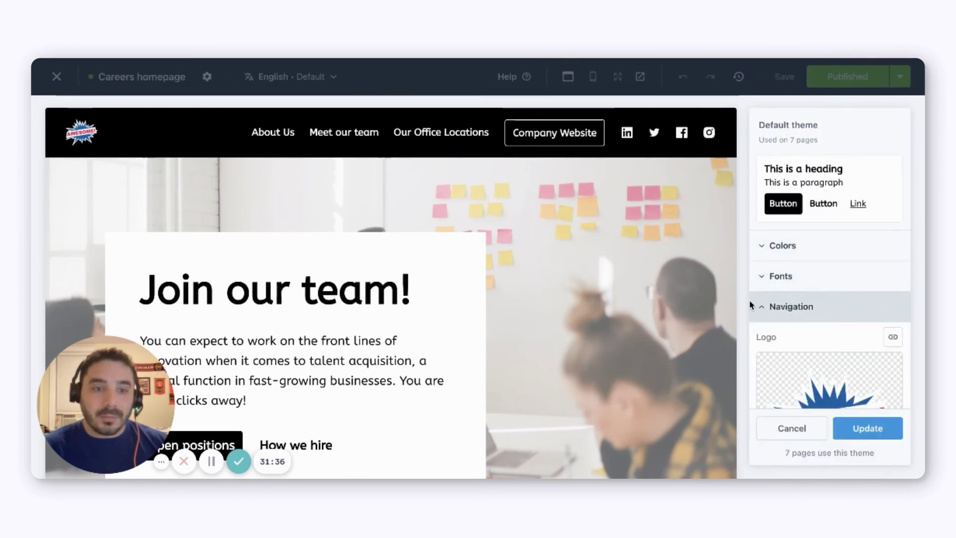
scroll(749, 304, "down", 5)
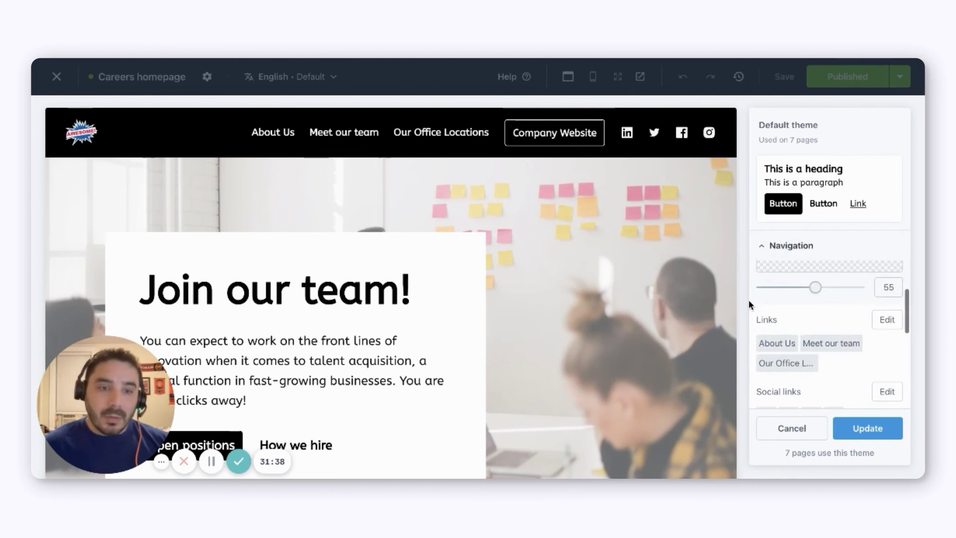
left_click(891, 313)
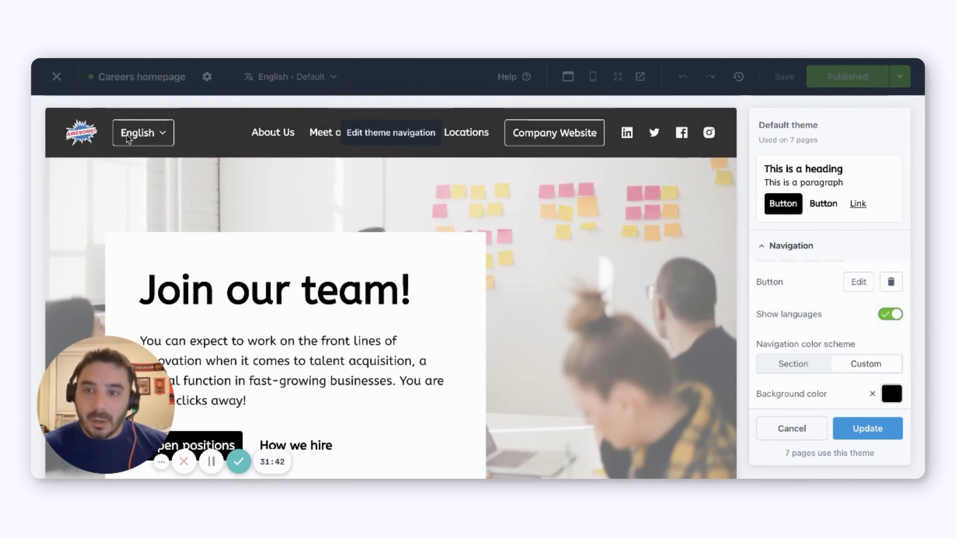
- Turn on Show languages in the theme's footer, check the homepage footer, and update the theme
scroll(838, 398, "down", 6)
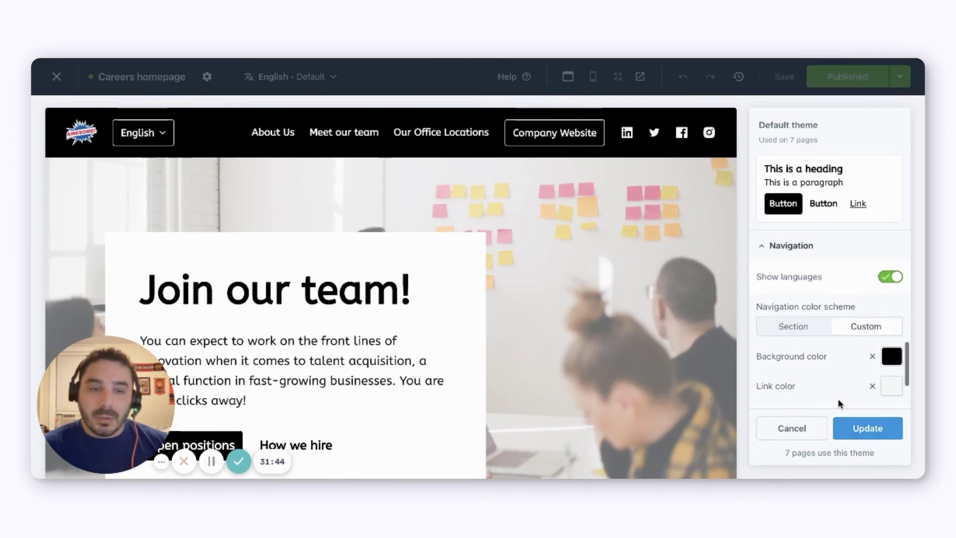
scroll(835, 396, "down", 5)
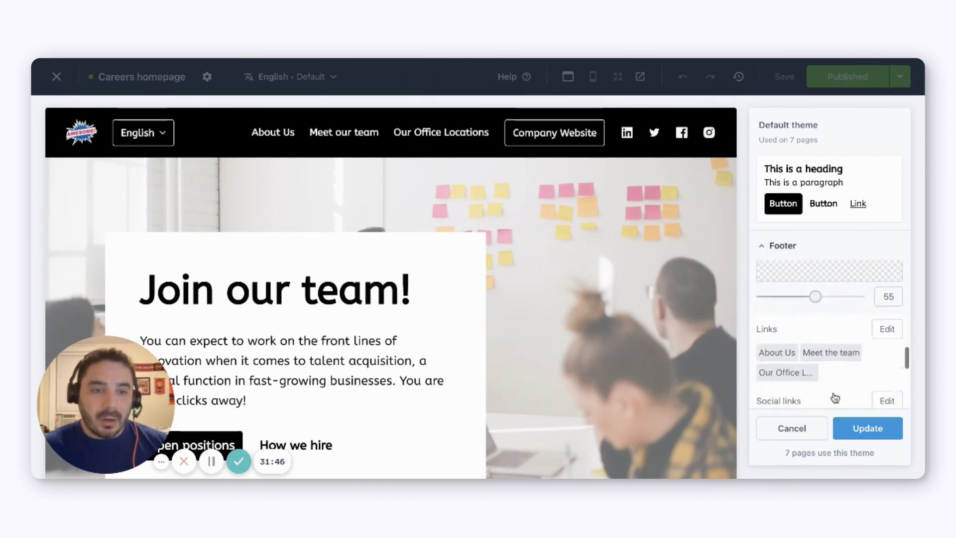
scroll(833, 396, "up", 2)
scroll(845, 377, "down", 5)
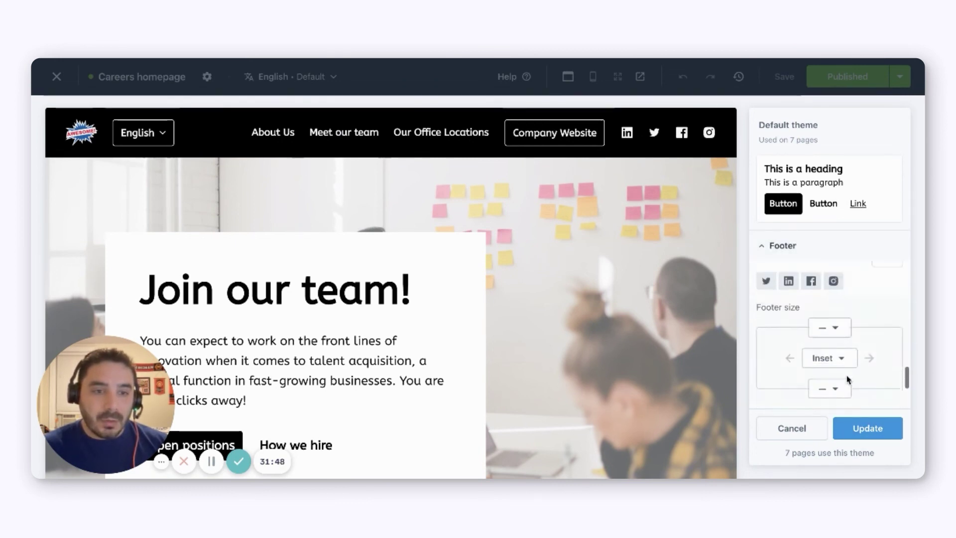
left_click(890, 349)
scroll(585, 363, "down", 10)
scroll(584, 363, "down", 5)
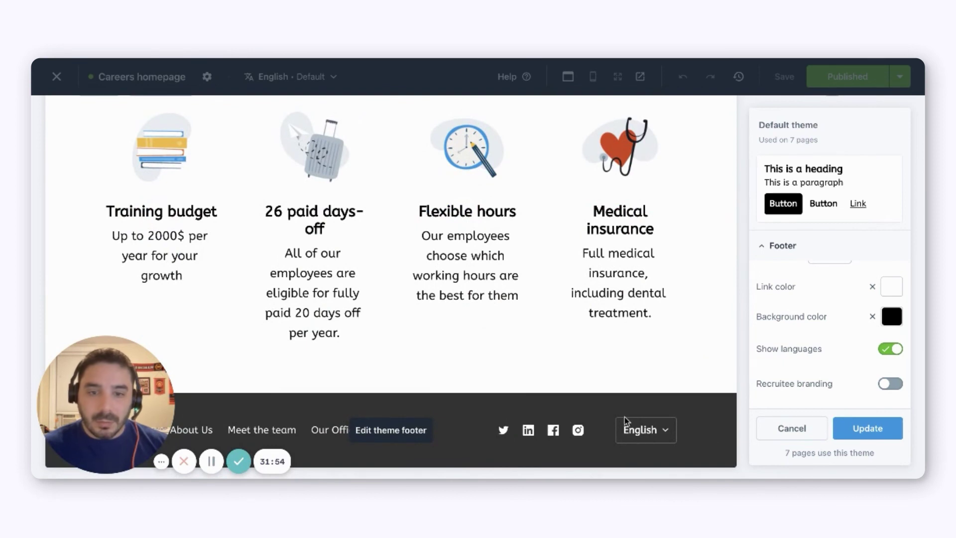
left_click(865, 431)
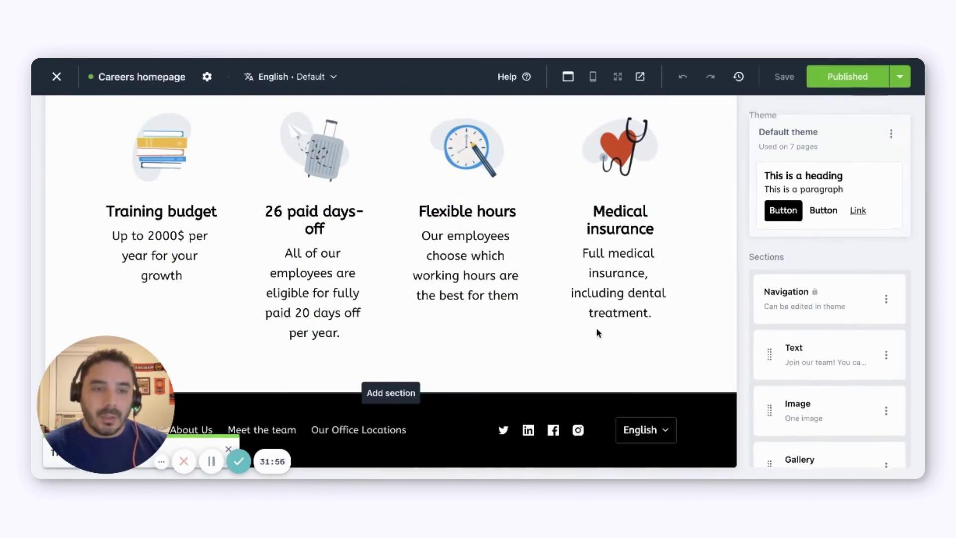
- Switch the homepage's CEO quote image section to Français, examine its header text field, and finish without entering a translation
scroll(596, 327, "up", 15)
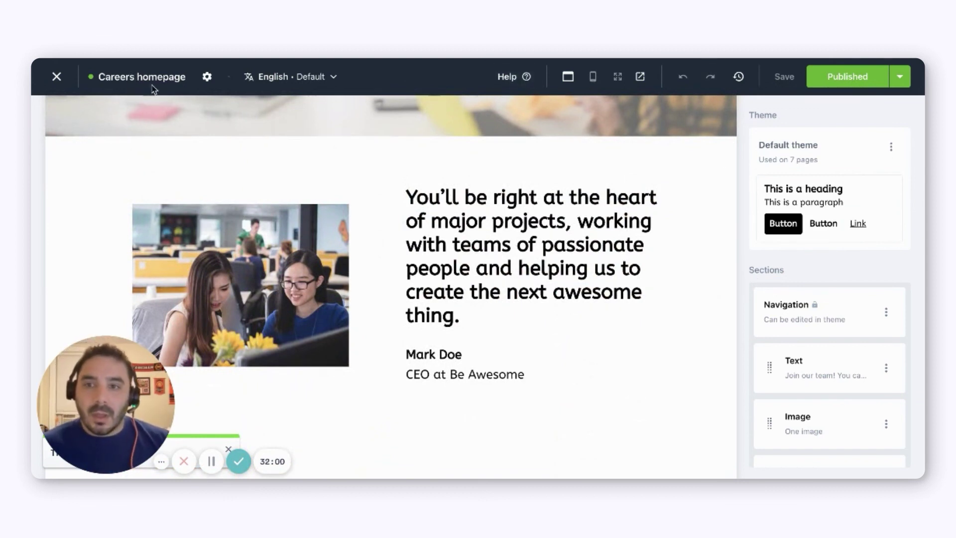
scroll(655, 203, "up", 1)
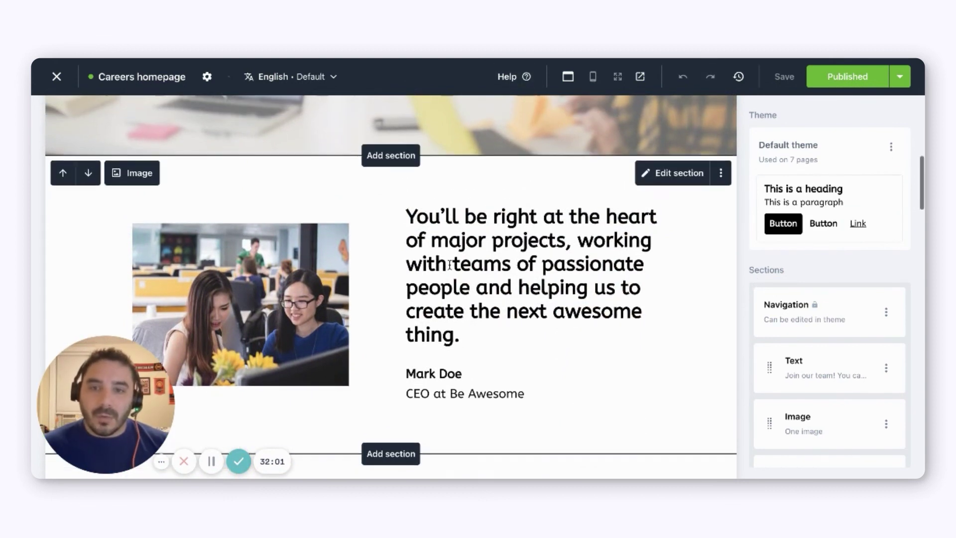
left_click(647, 179)
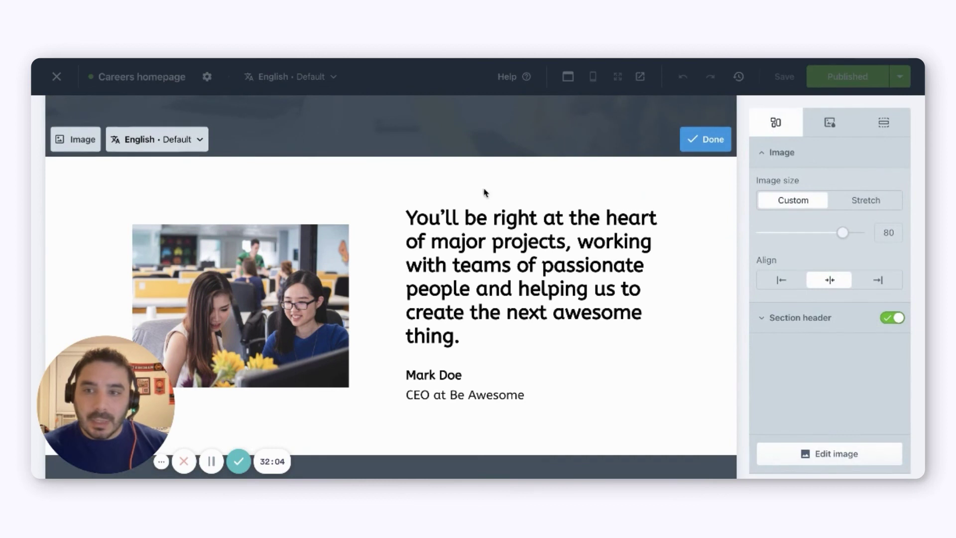
left_click(186, 145)
left_click(177, 204)
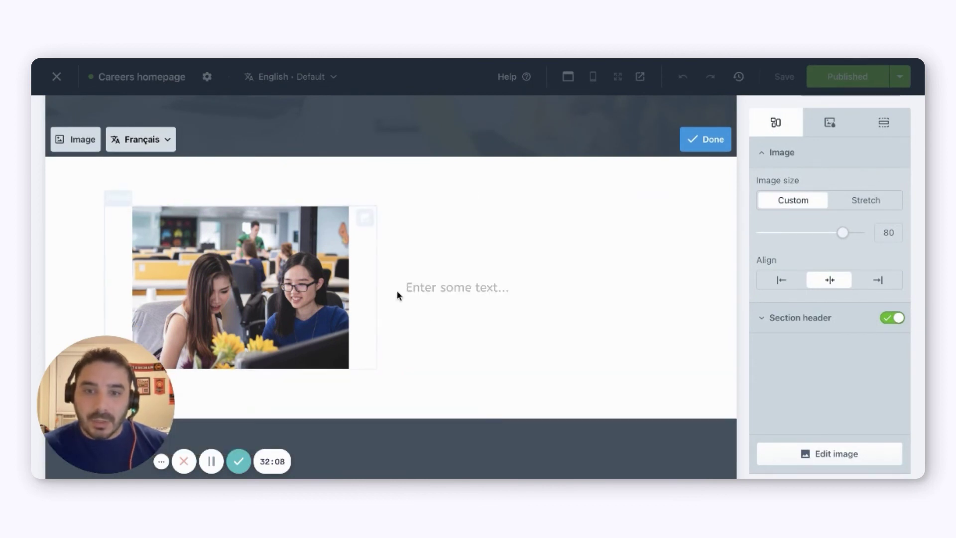
left_click(450, 291)
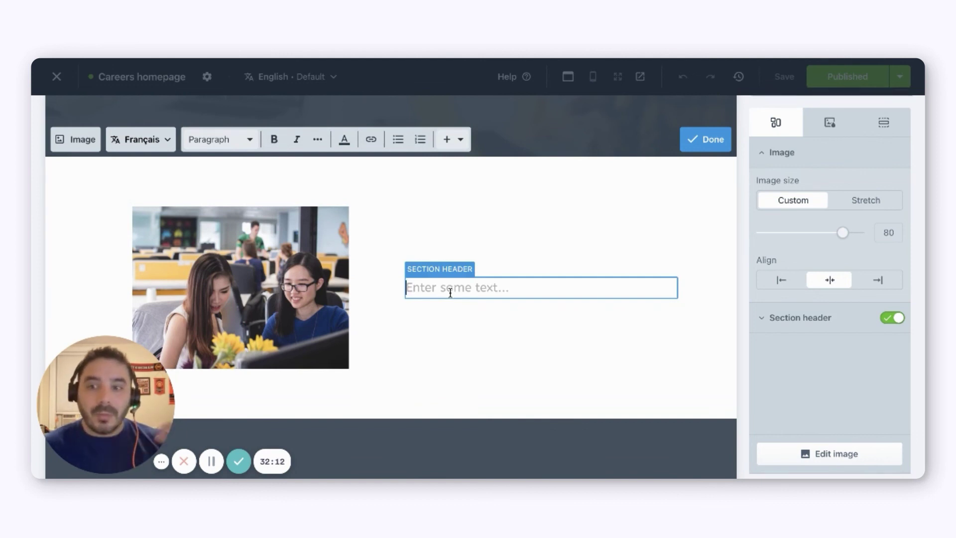
left_click(692, 141)
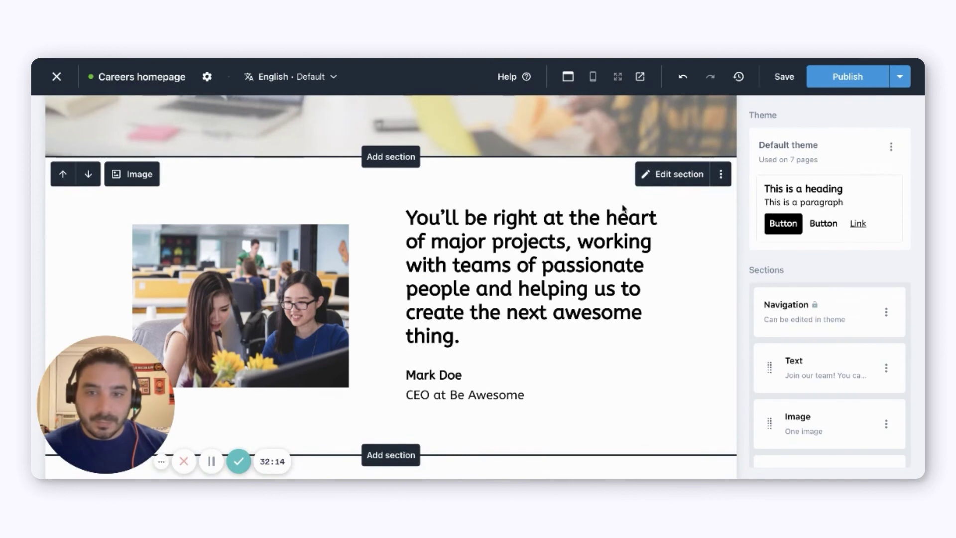
- Save and publish the careers homepage, and return to the pages overview
scroll(181, 192, "up", 10)
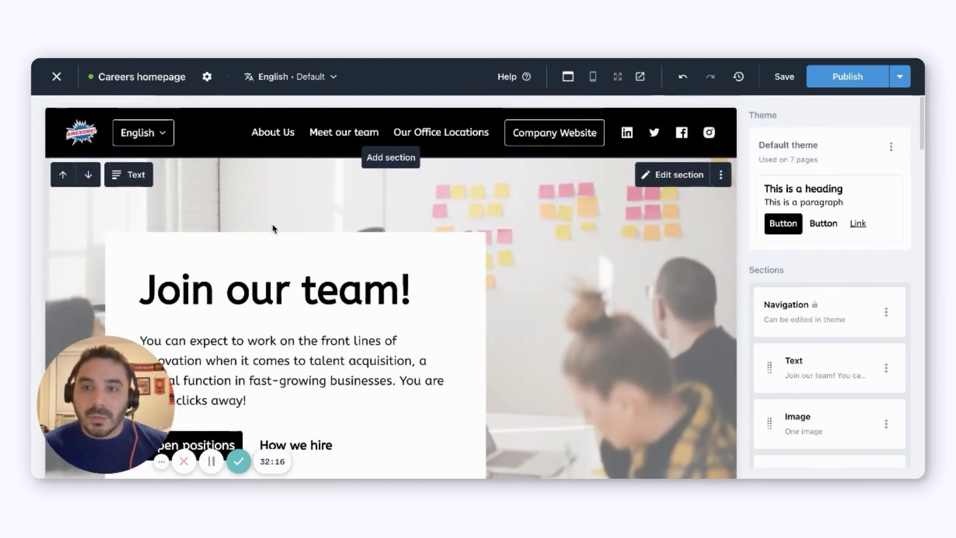
left_click(784, 76)
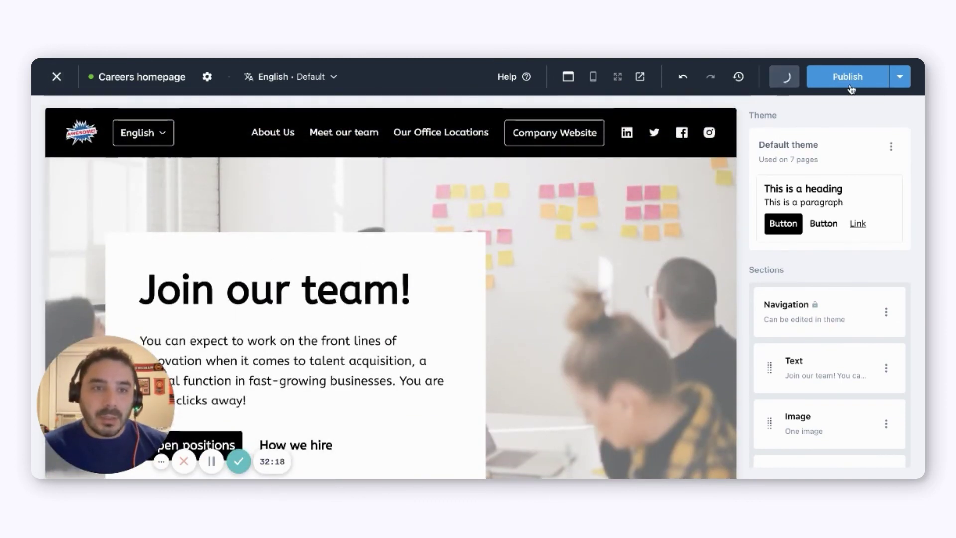
left_click(849, 81)
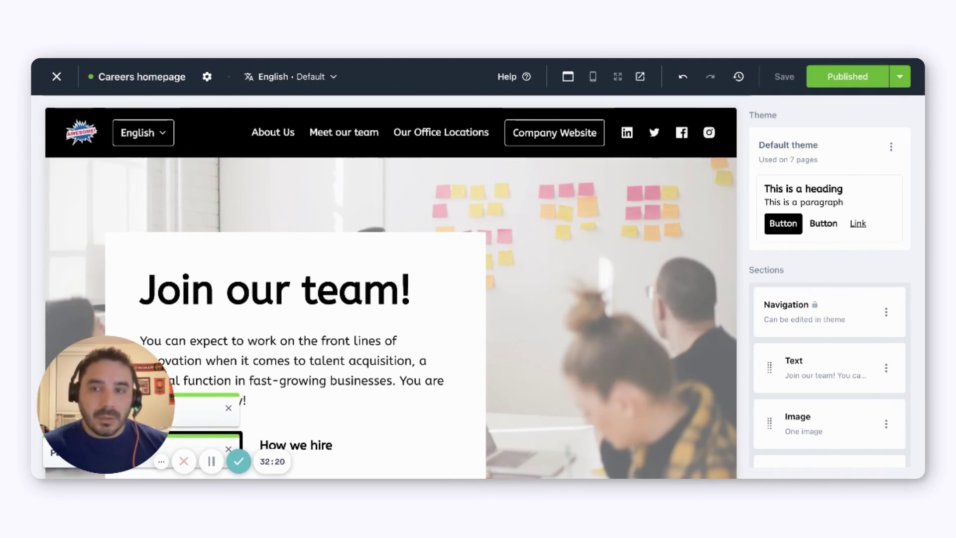
left_click(53, 73)
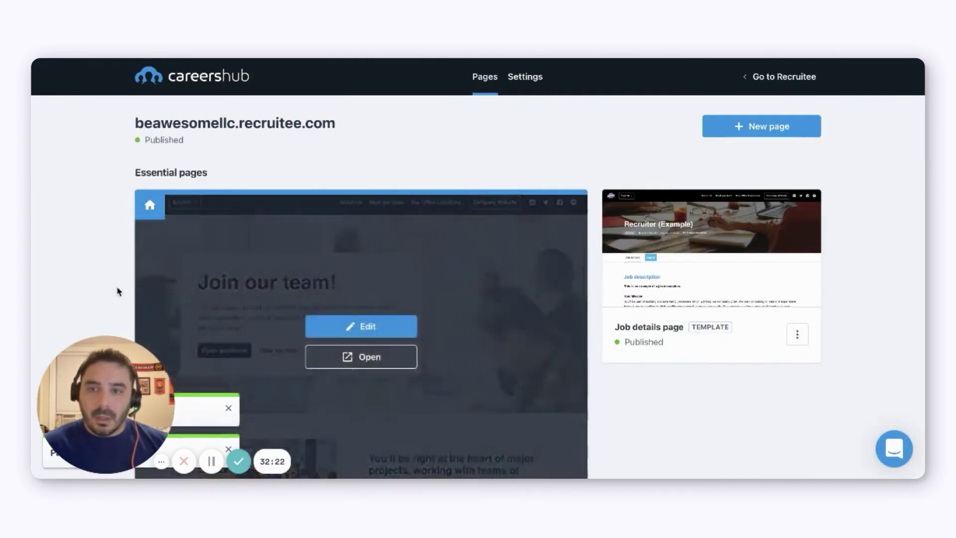
- Open the About Us page for editing and review its SEO page settings in English and Français
scroll(149, 288, "down", 5)
scroll(158, 289, "down", 5)
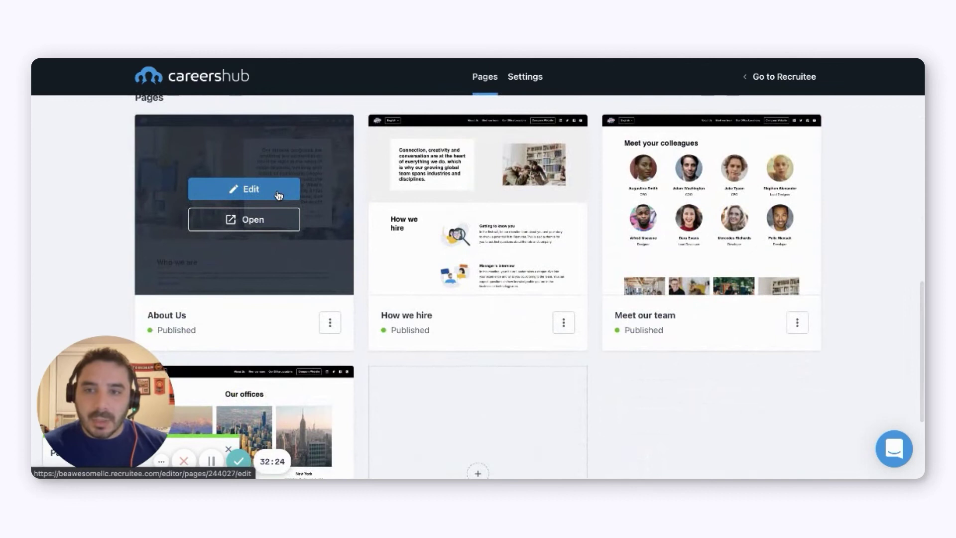
left_click(277, 194)
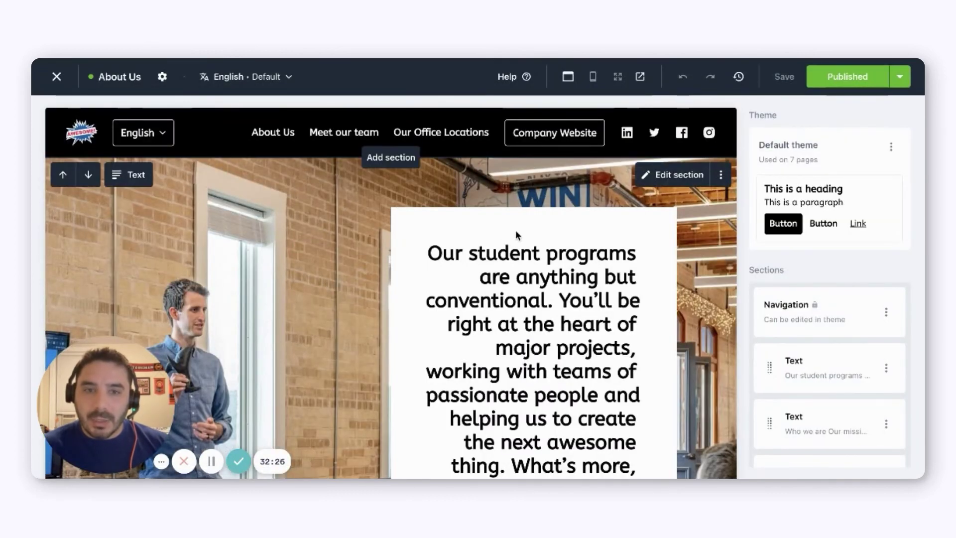
left_click(163, 78)
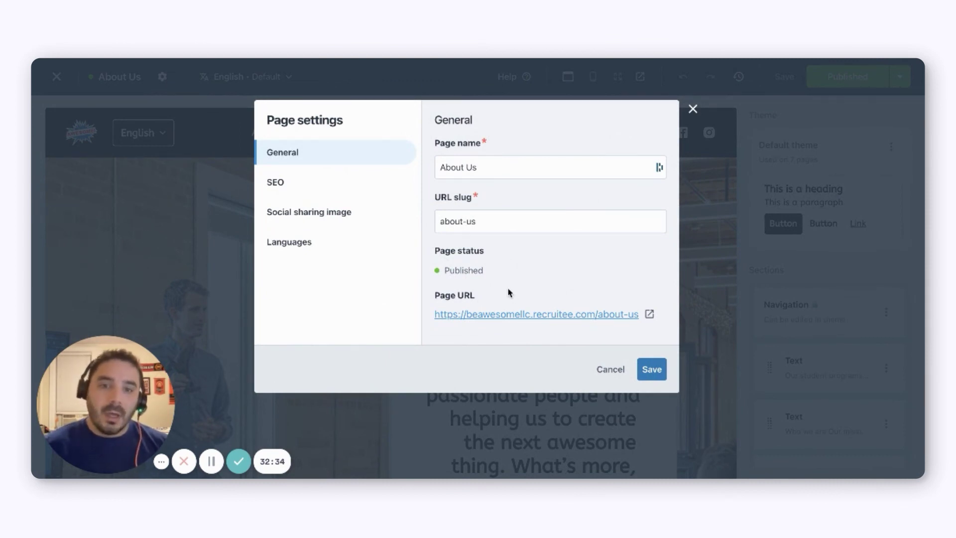
left_click(357, 187)
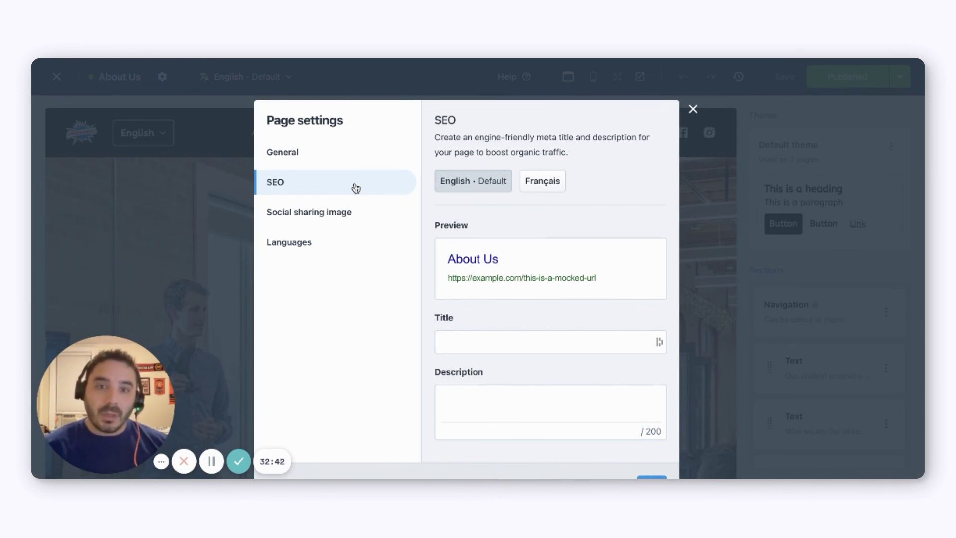
left_click(543, 191)
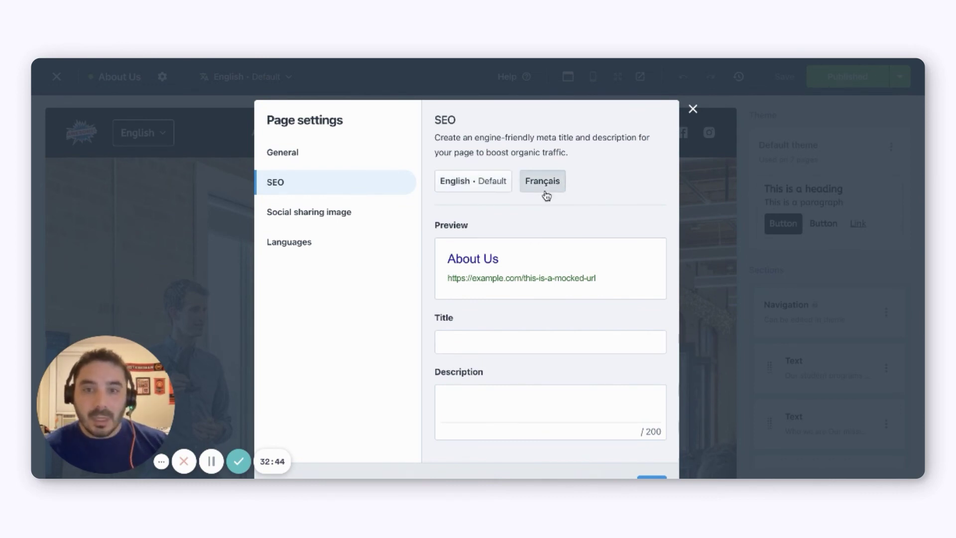
left_click(496, 190)
- Review the About Us page's social sharing image and language settings, and save the page settings
left_click(380, 219)
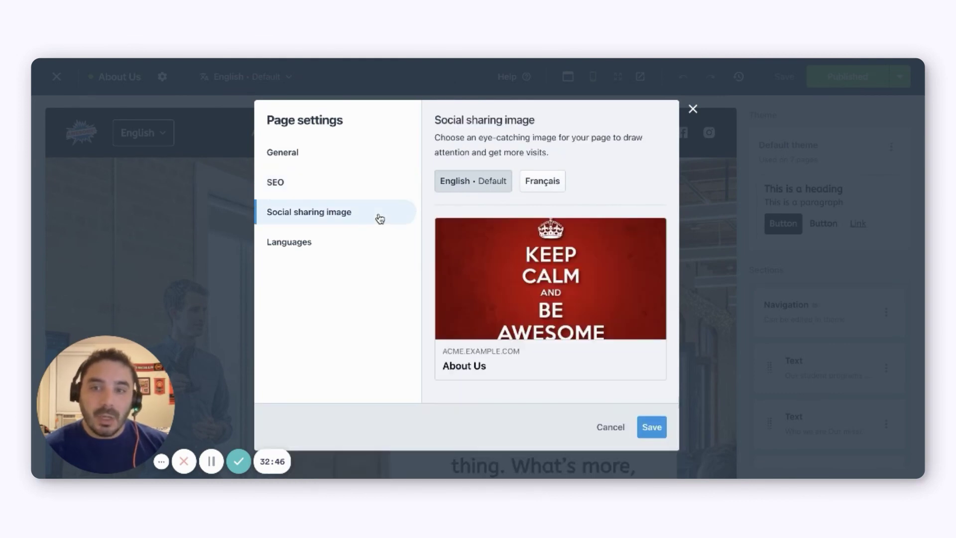
mouse_move(501, 309)
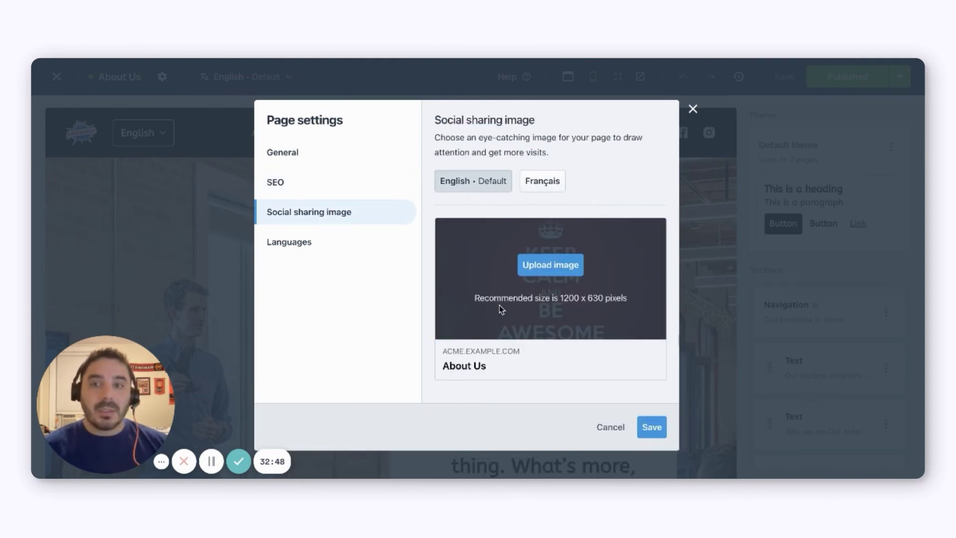
left_click(366, 246)
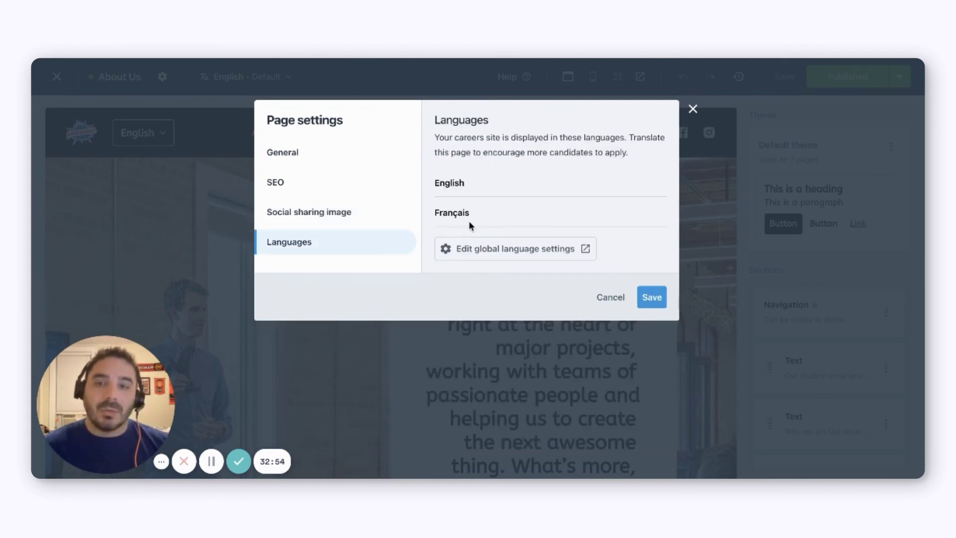
left_click(649, 298)
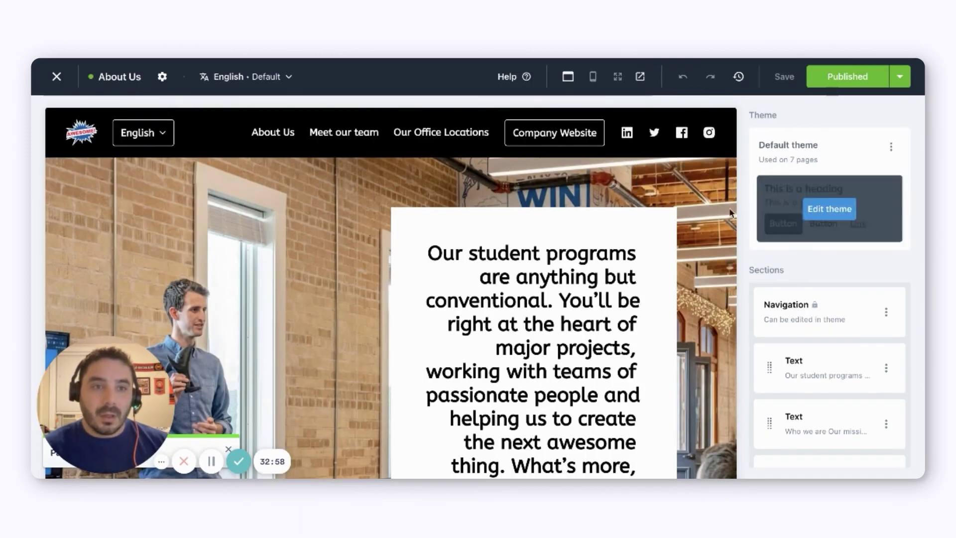
- Leave the About Us editor, go back to Recruitee, and open the live careers site
left_click(56, 76)
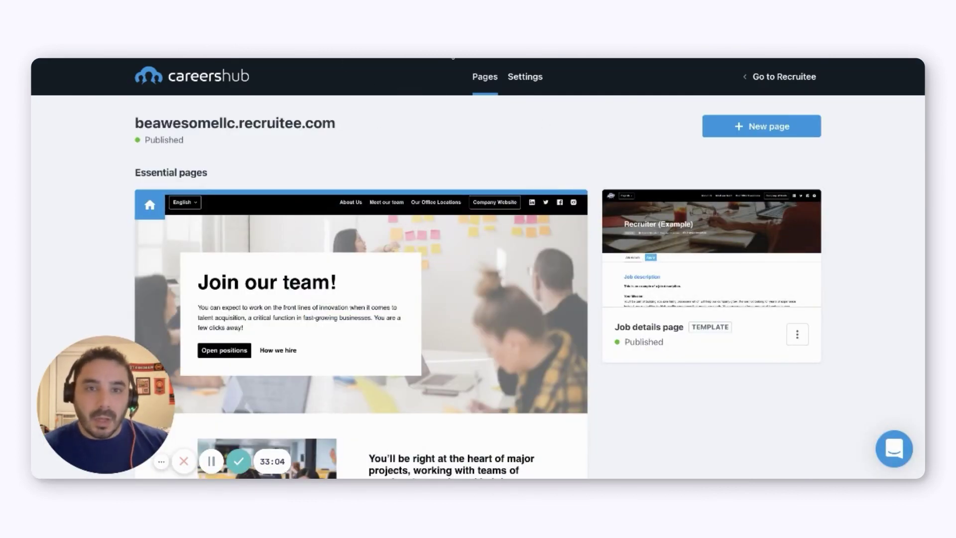
left_click(784, 76)
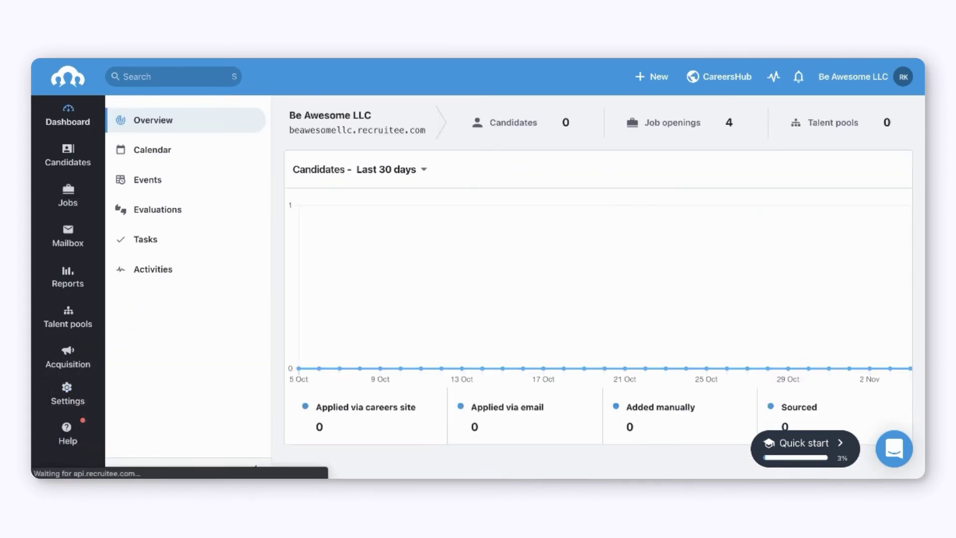
left_click(724, 79)
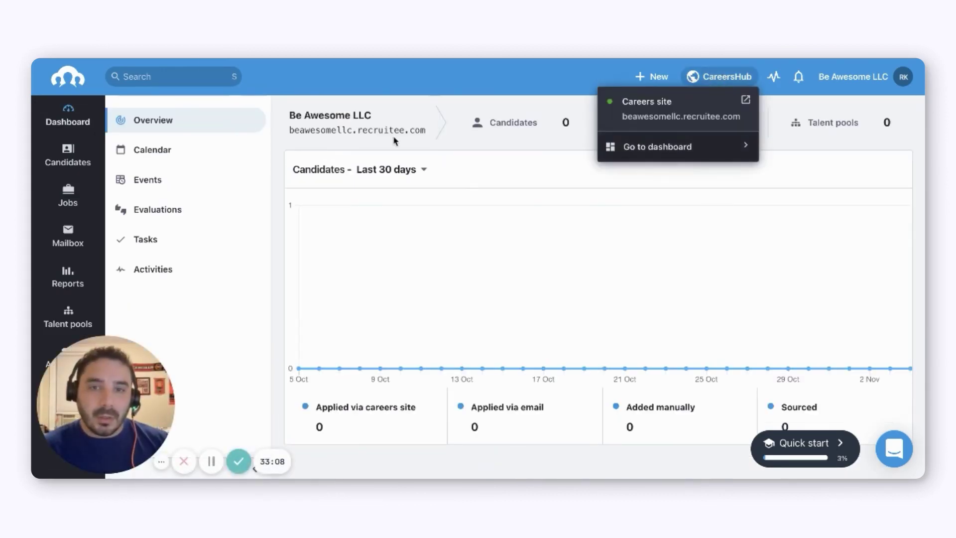
left_click(638, 120)
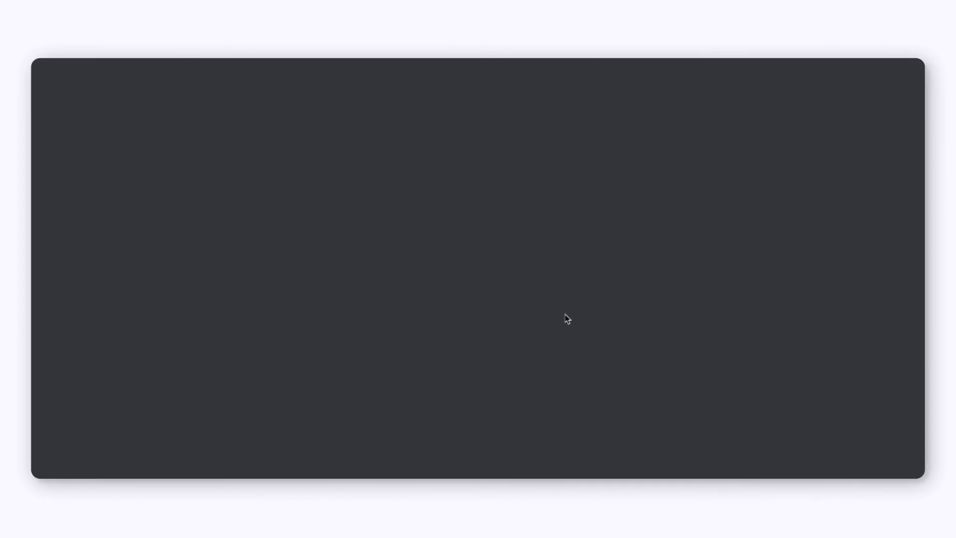
- Look through the live careers homepage and follow its Open positions link to the job list, returning to the hero section
scroll(599, 314, "down", 5)
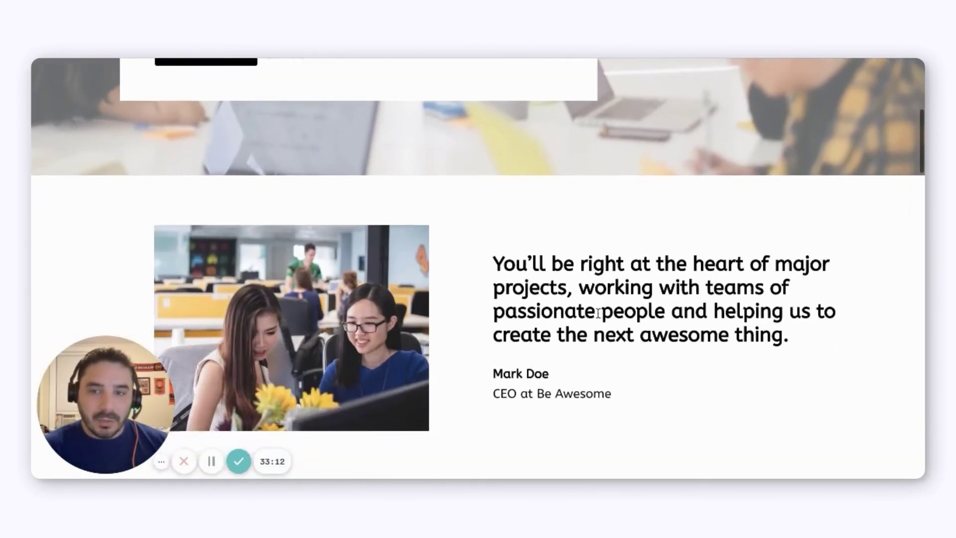
scroll(598, 312, "down", 15)
scroll(599, 317, "up", 20)
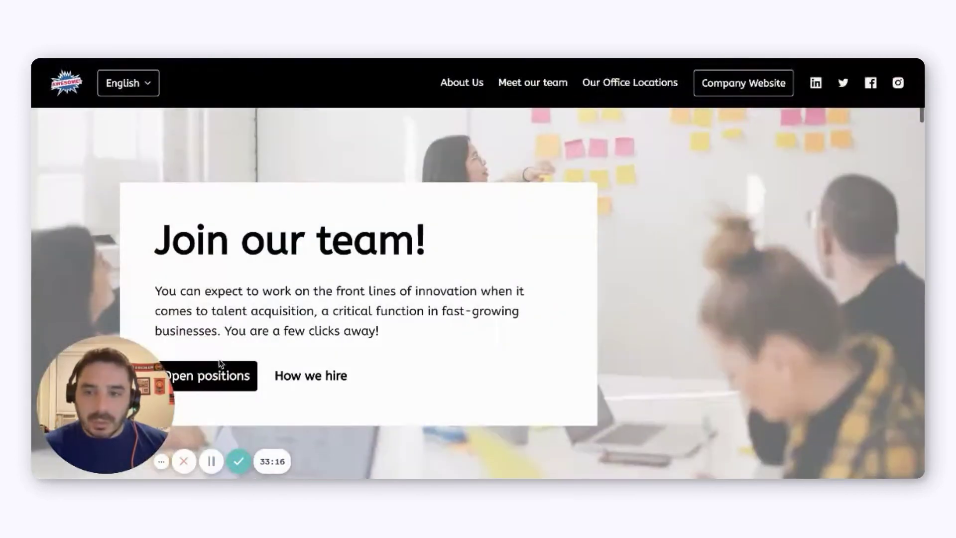
left_click(223, 377)
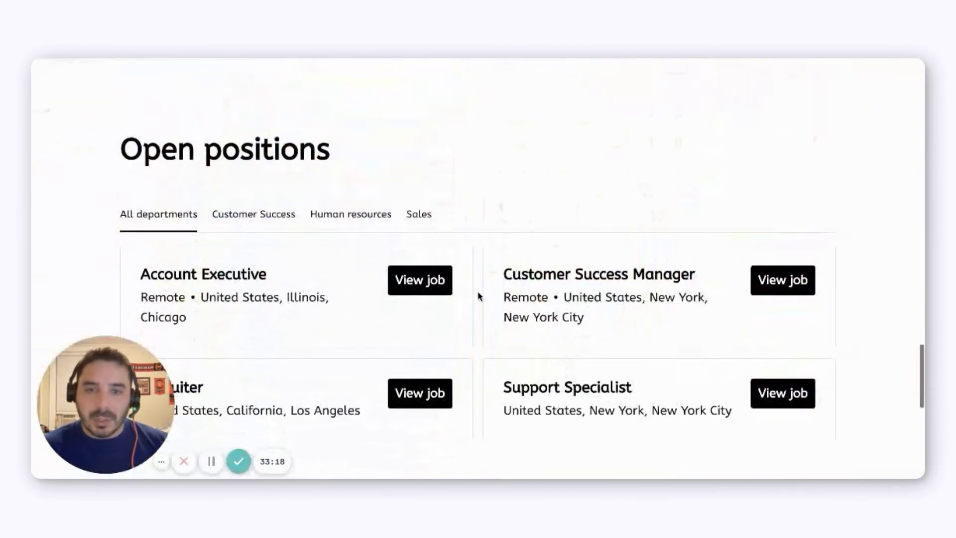
scroll(478, 297, "up", 15)
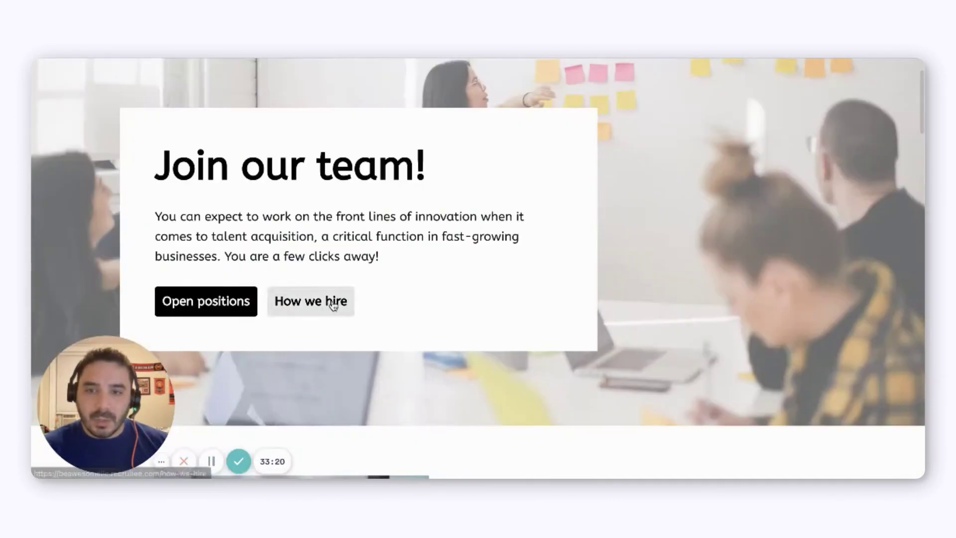
- Open the live How we hire page and look through it down to the Good to know section
scroll(547, 329, "down", 5)
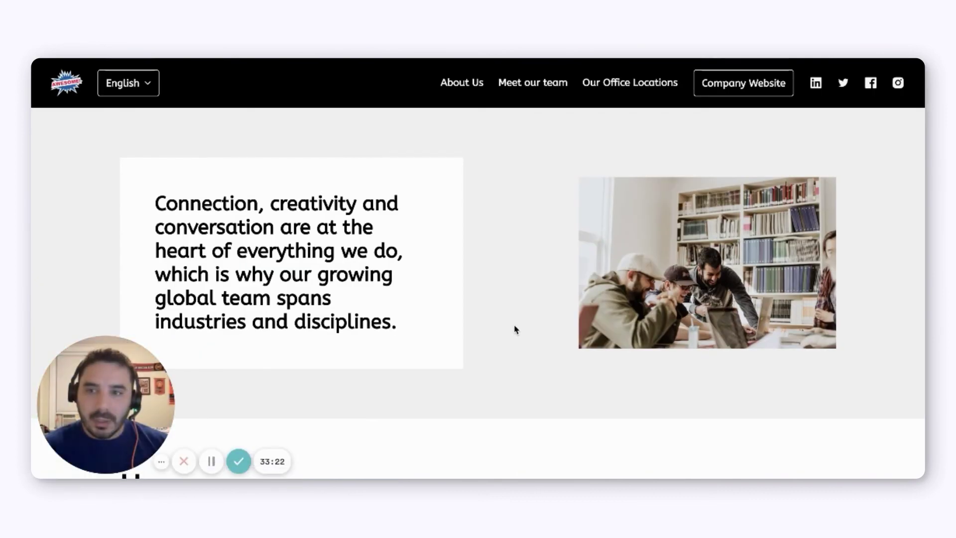
scroll(516, 329, "down", 7)
scroll(515, 330, "down", 10)
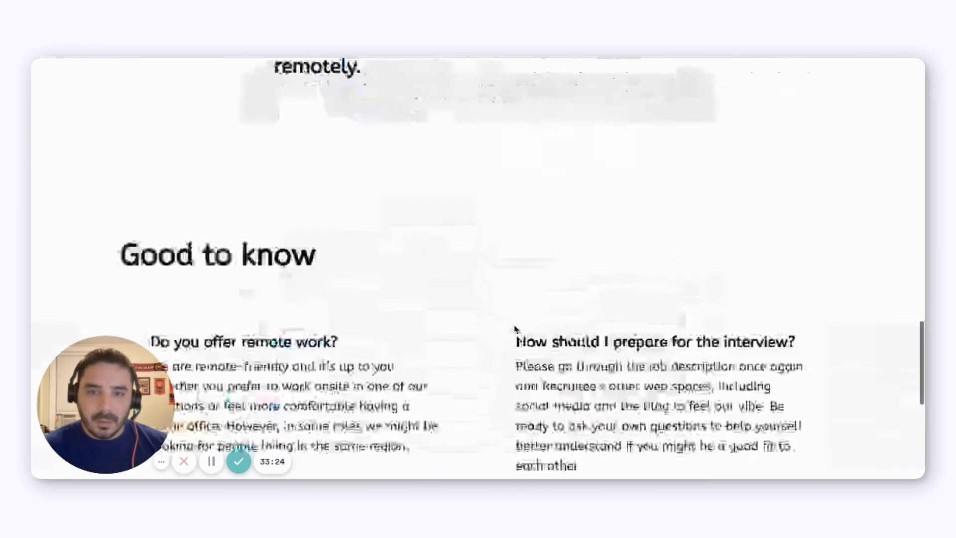
scroll(515, 330, "up", 20)
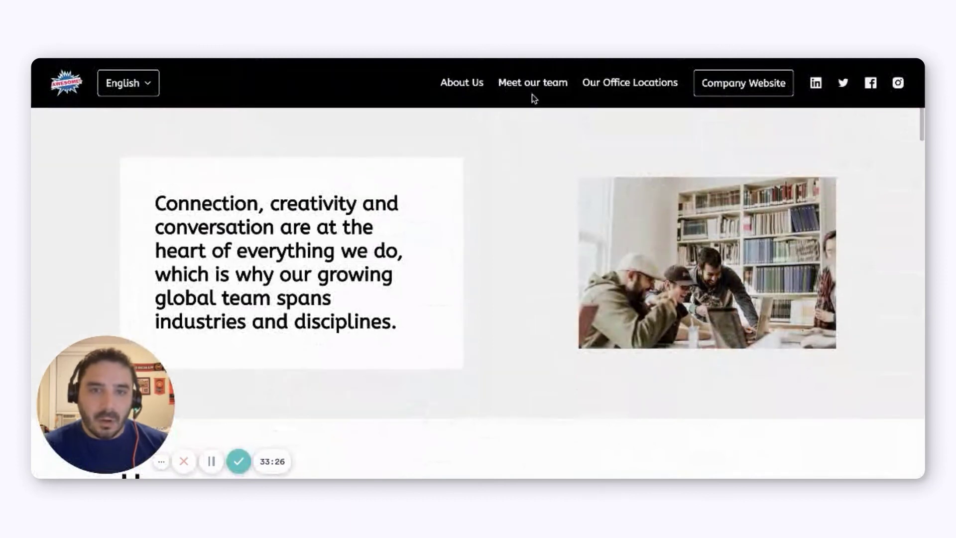
- View the live Meet our team, Our Office Locations and About Us pages, and return to the homepage
left_click(526, 87)
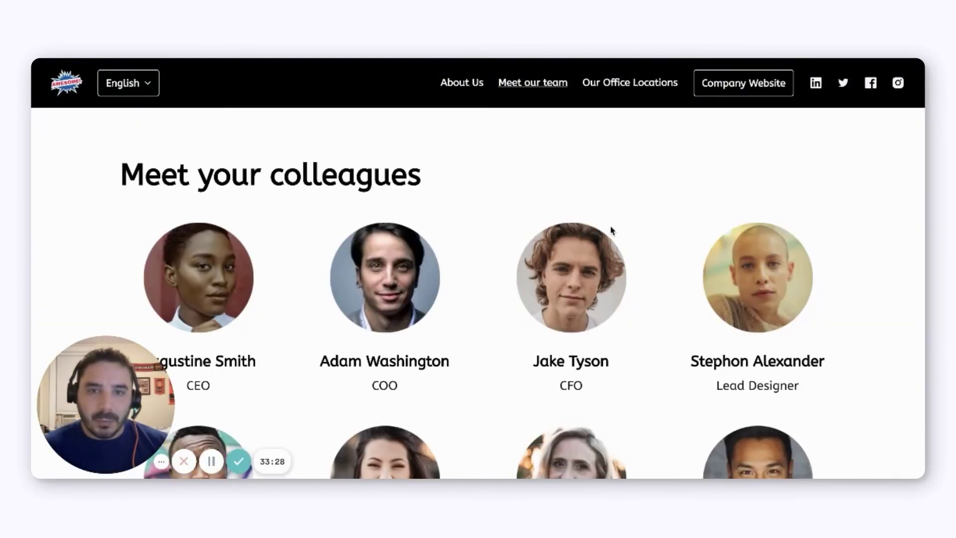
left_click(642, 83)
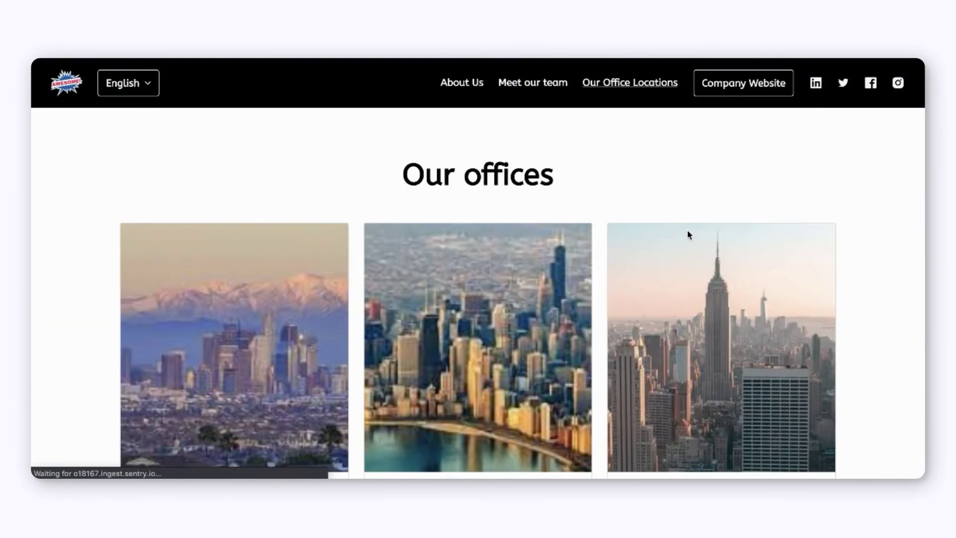
left_click(462, 86)
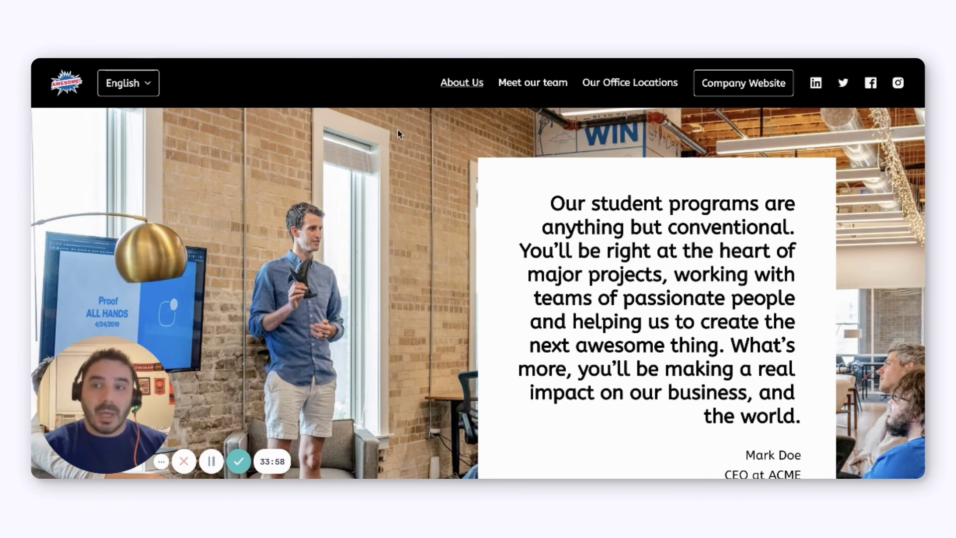
left_click(66, 83)
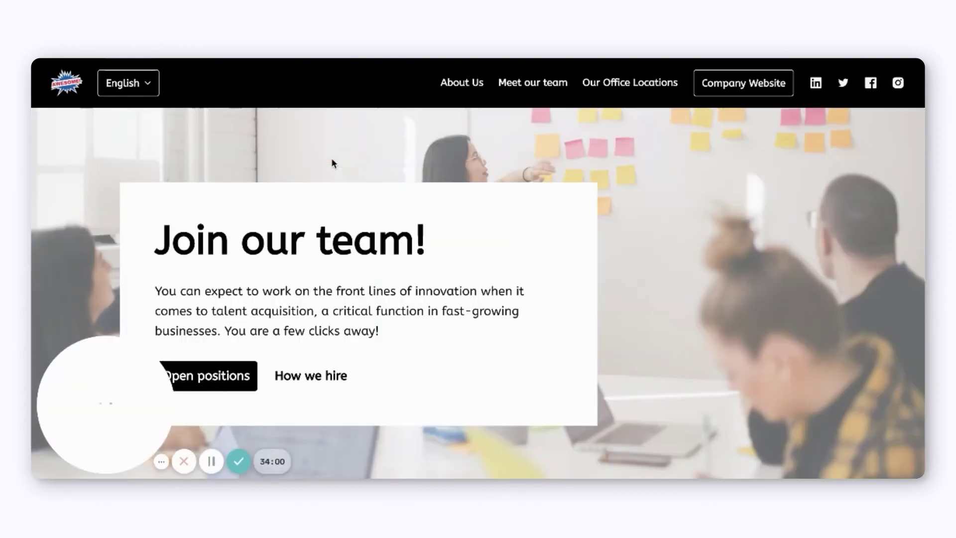